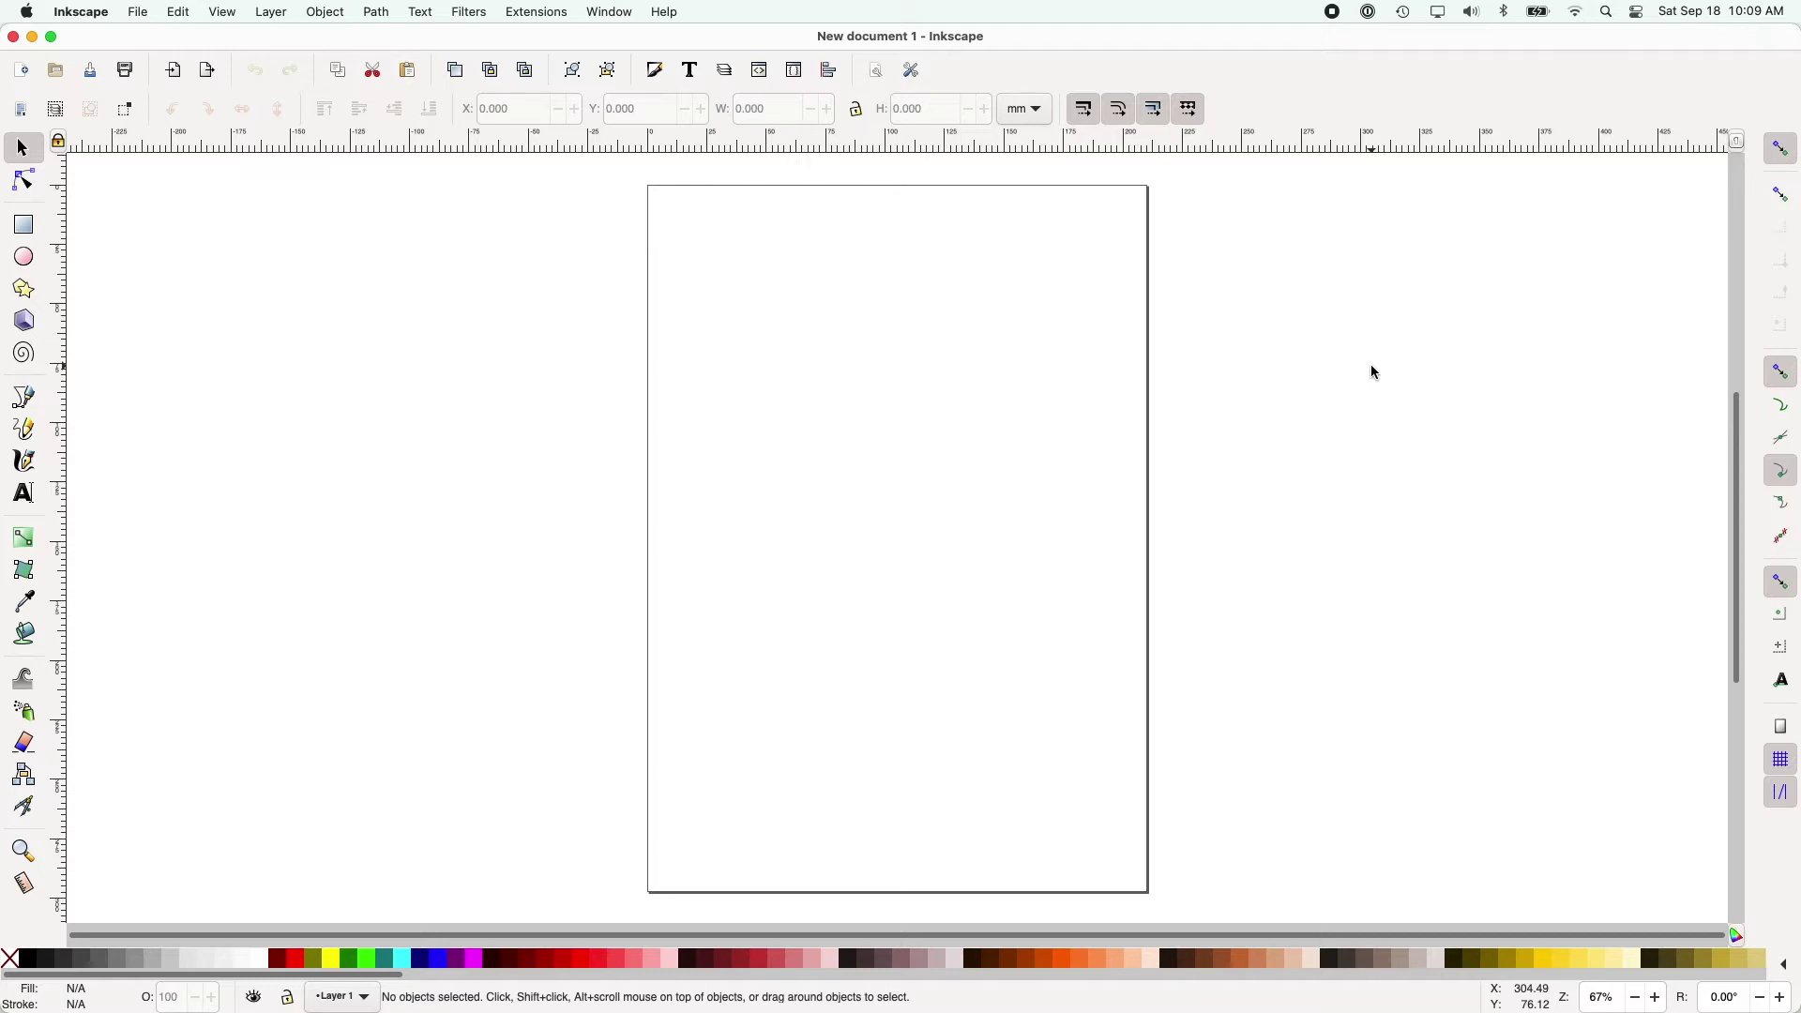
Step: Turn on View > Page Grid so grid lines cover the page and canvas
left_click(222, 13)
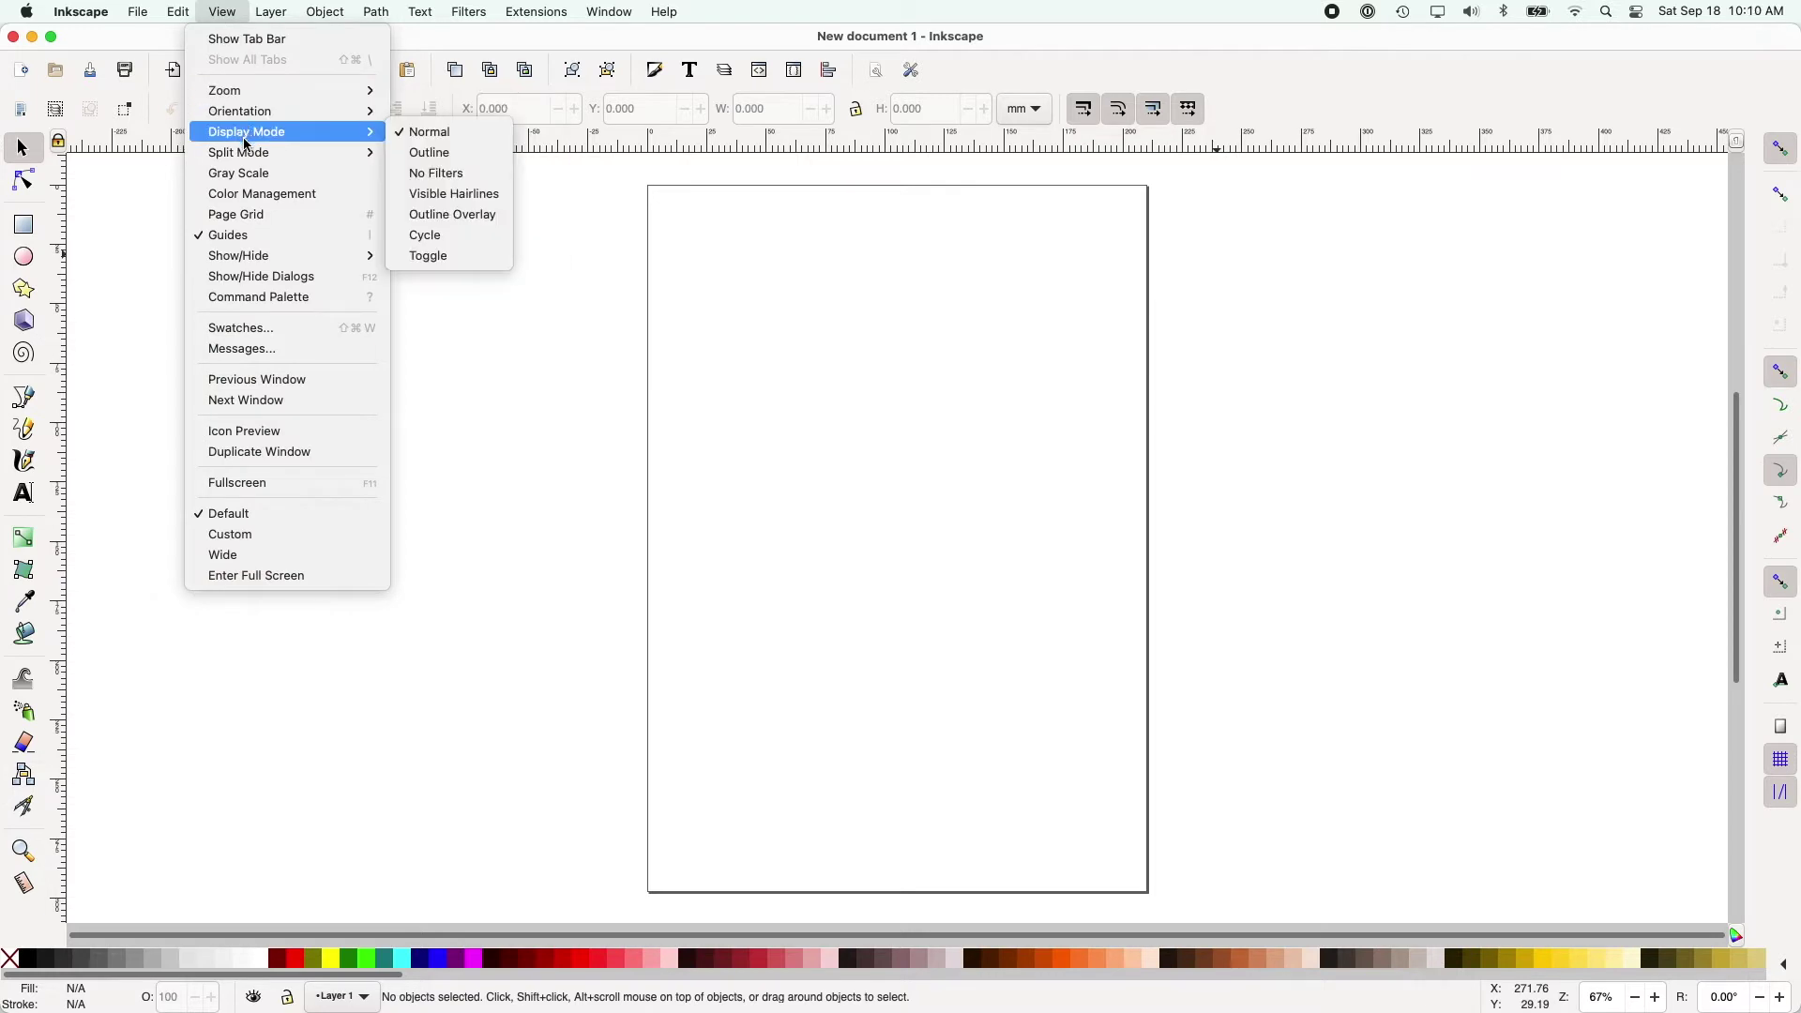
left_click(252, 217)
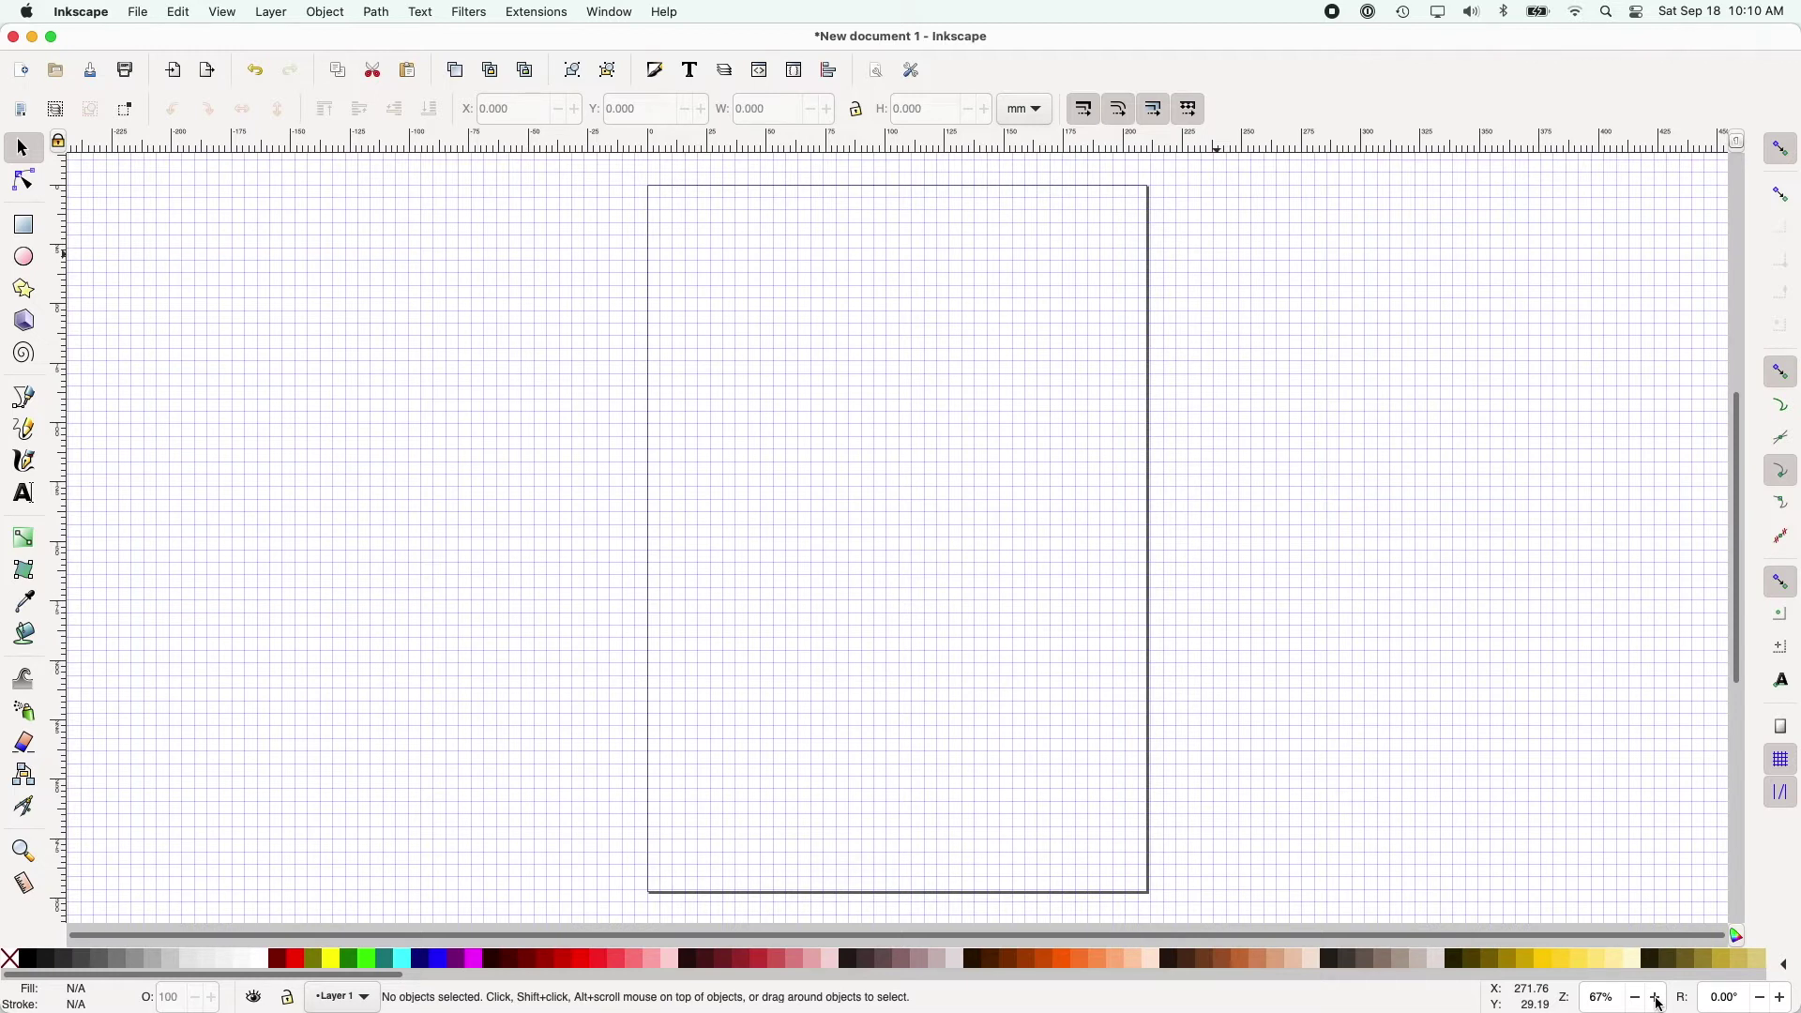
Step: Zoom to 133% on the top of the gridded page and pick the Rectangle tool
left_click(1660, 1002)
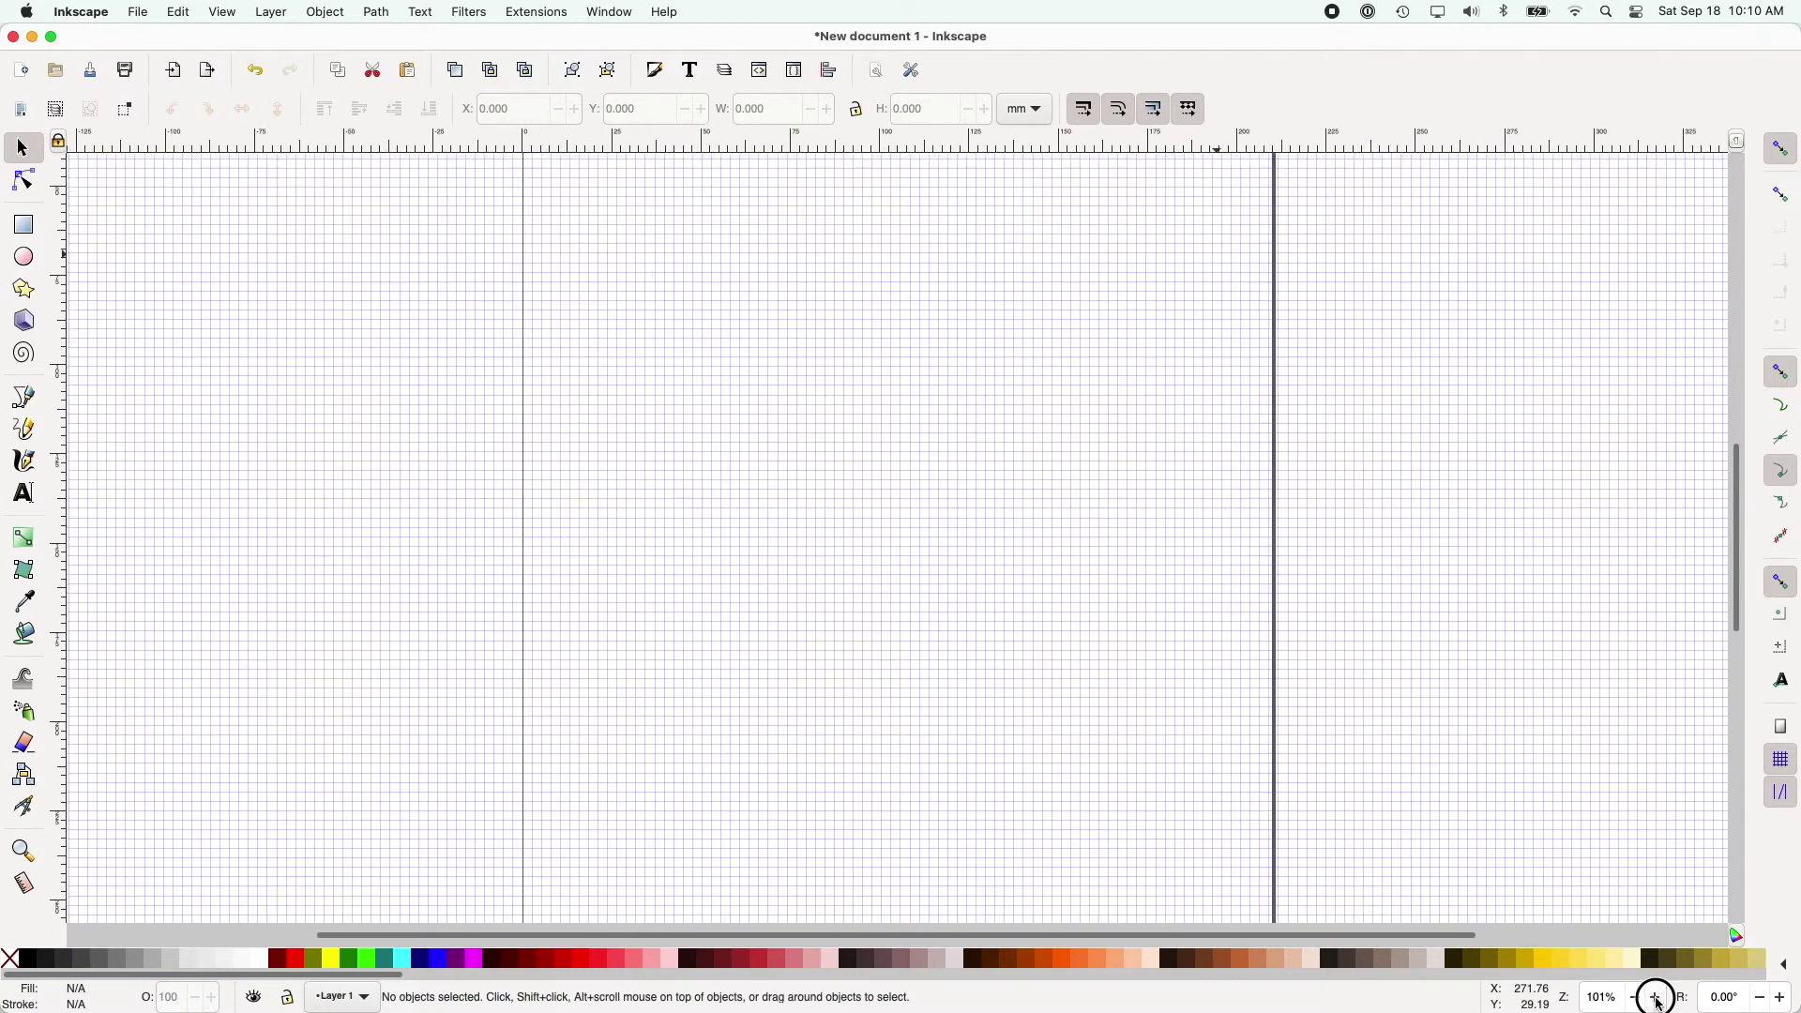
left_click(1661, 1002)
left_click(1661, 1002)
left_click(1660, 1002)
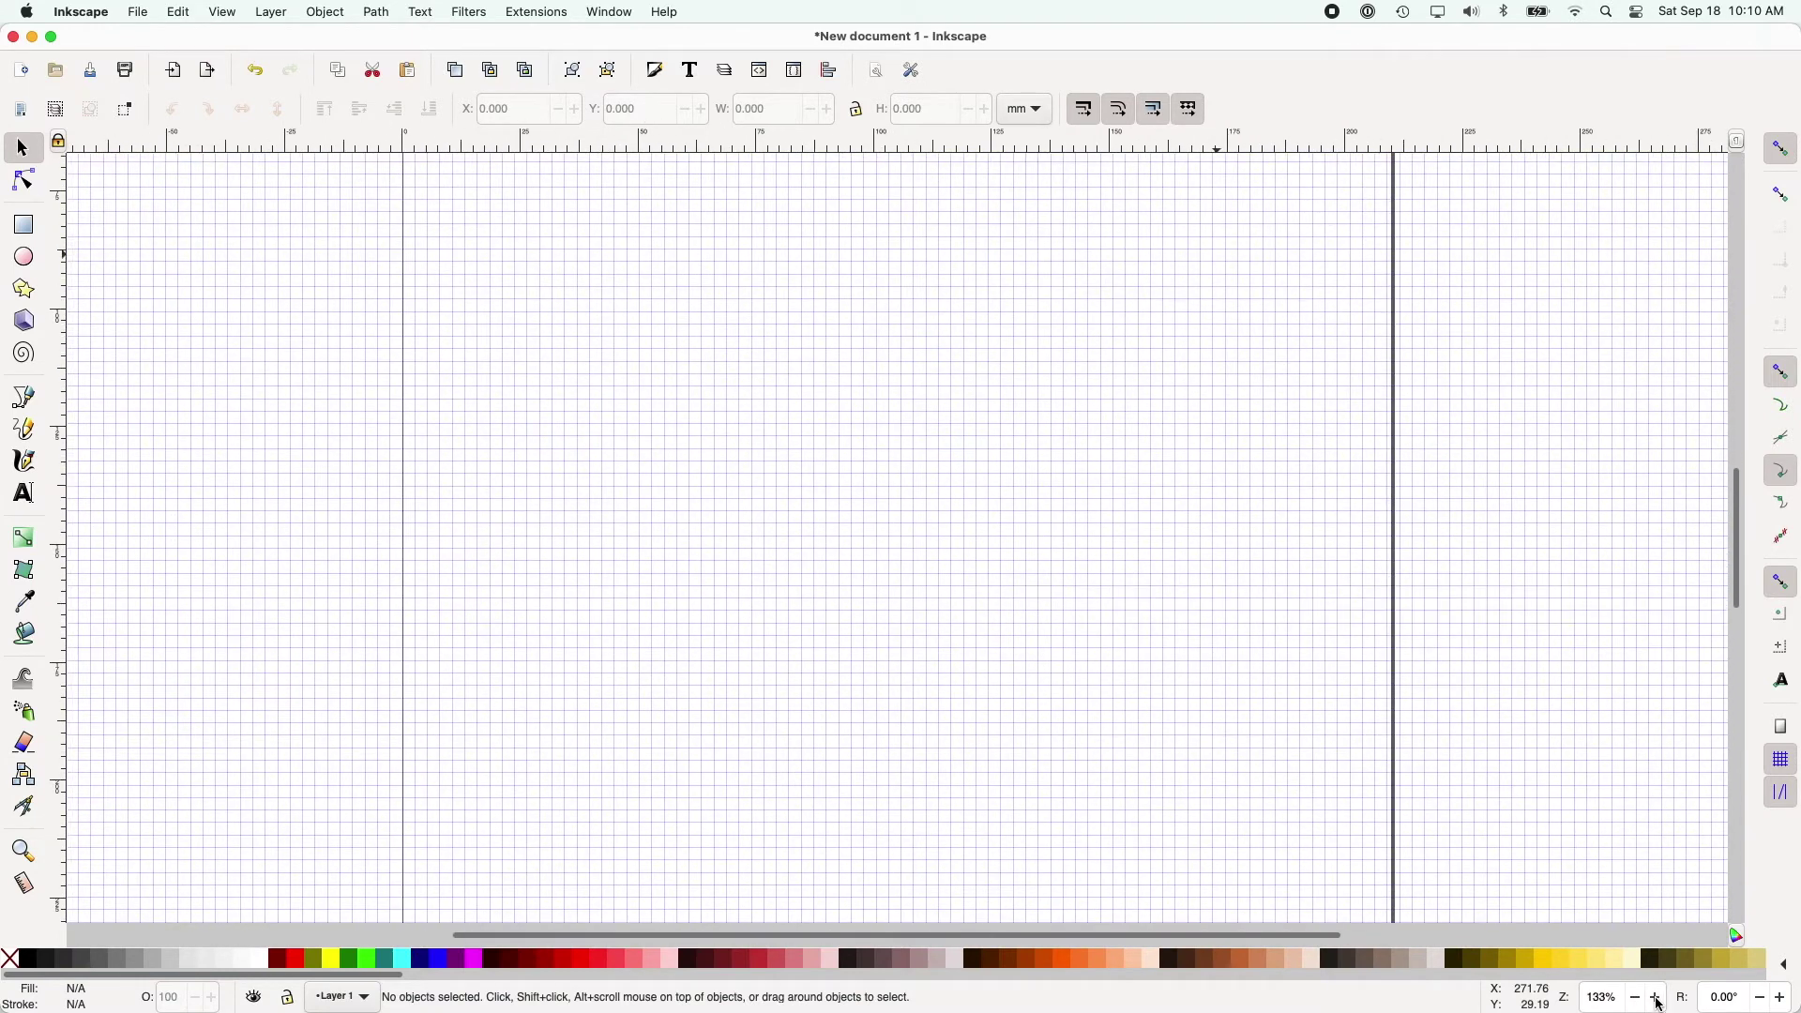
scroll(1154, 683, "up", 10)
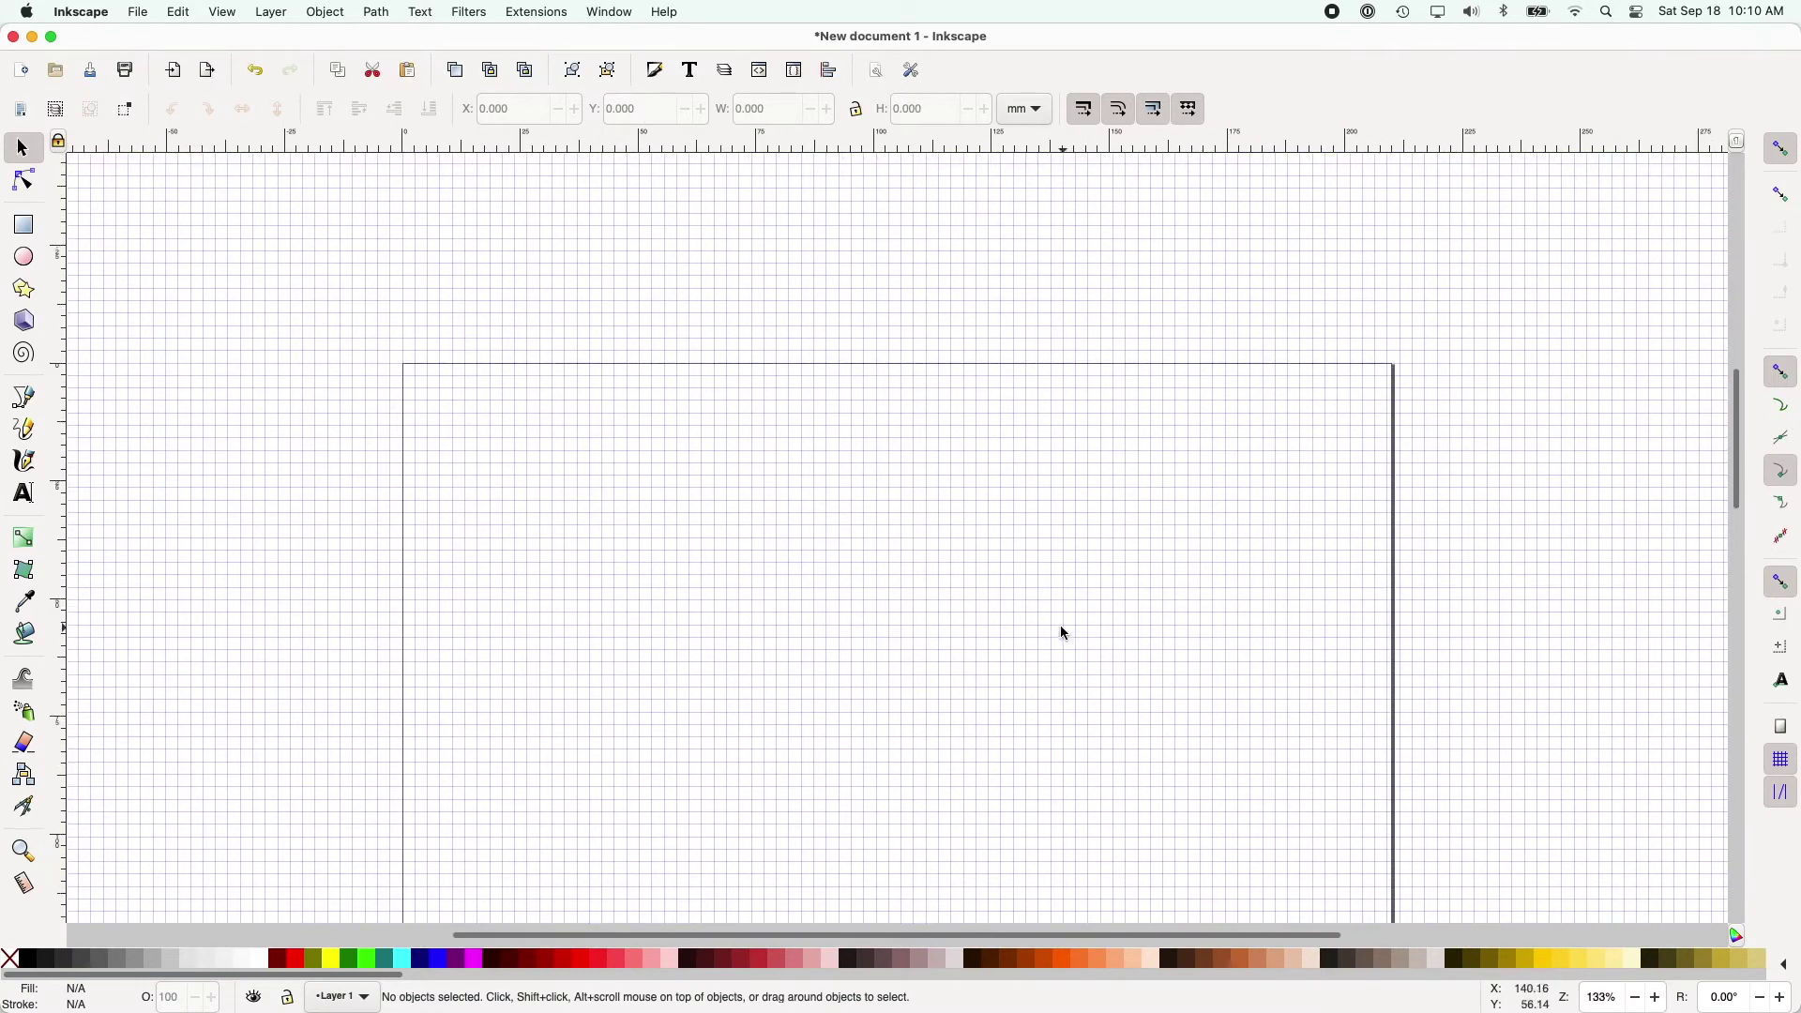
left_click_drag(945, 935, 973, 937)
scroll(929, 770, "down", 4)
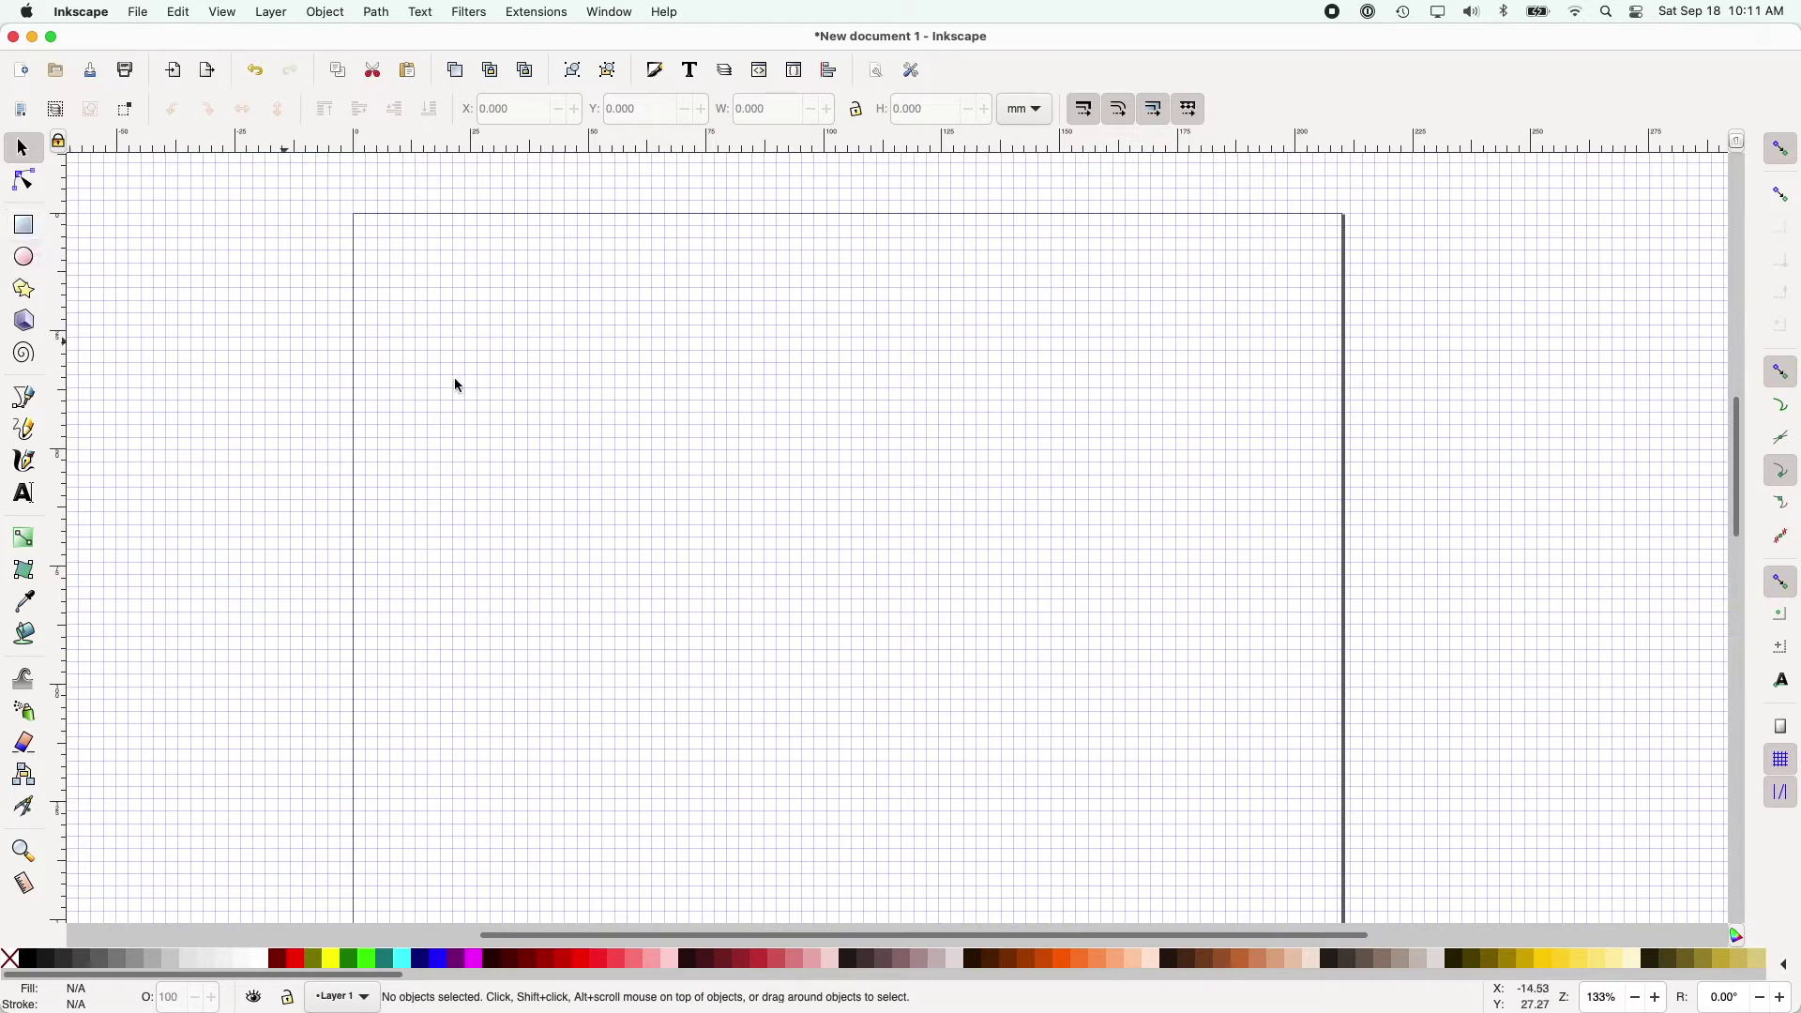
left_click(24, 225)
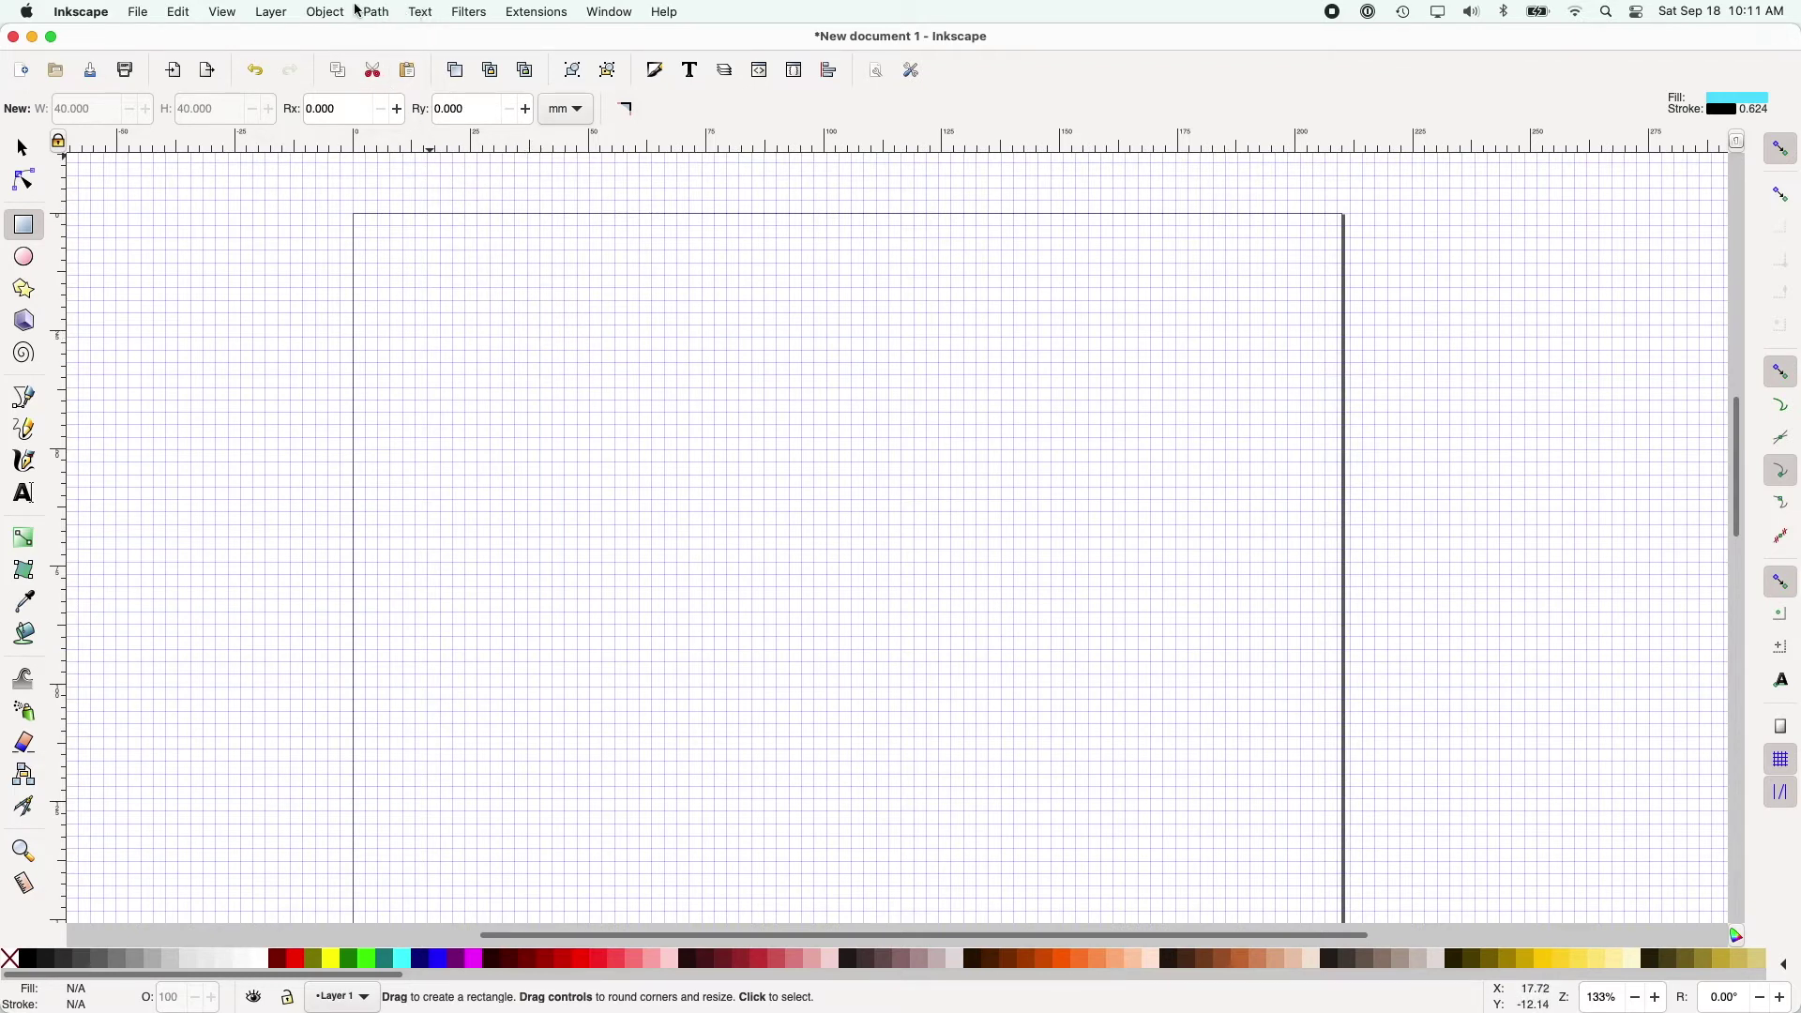
left_click(328, 14)
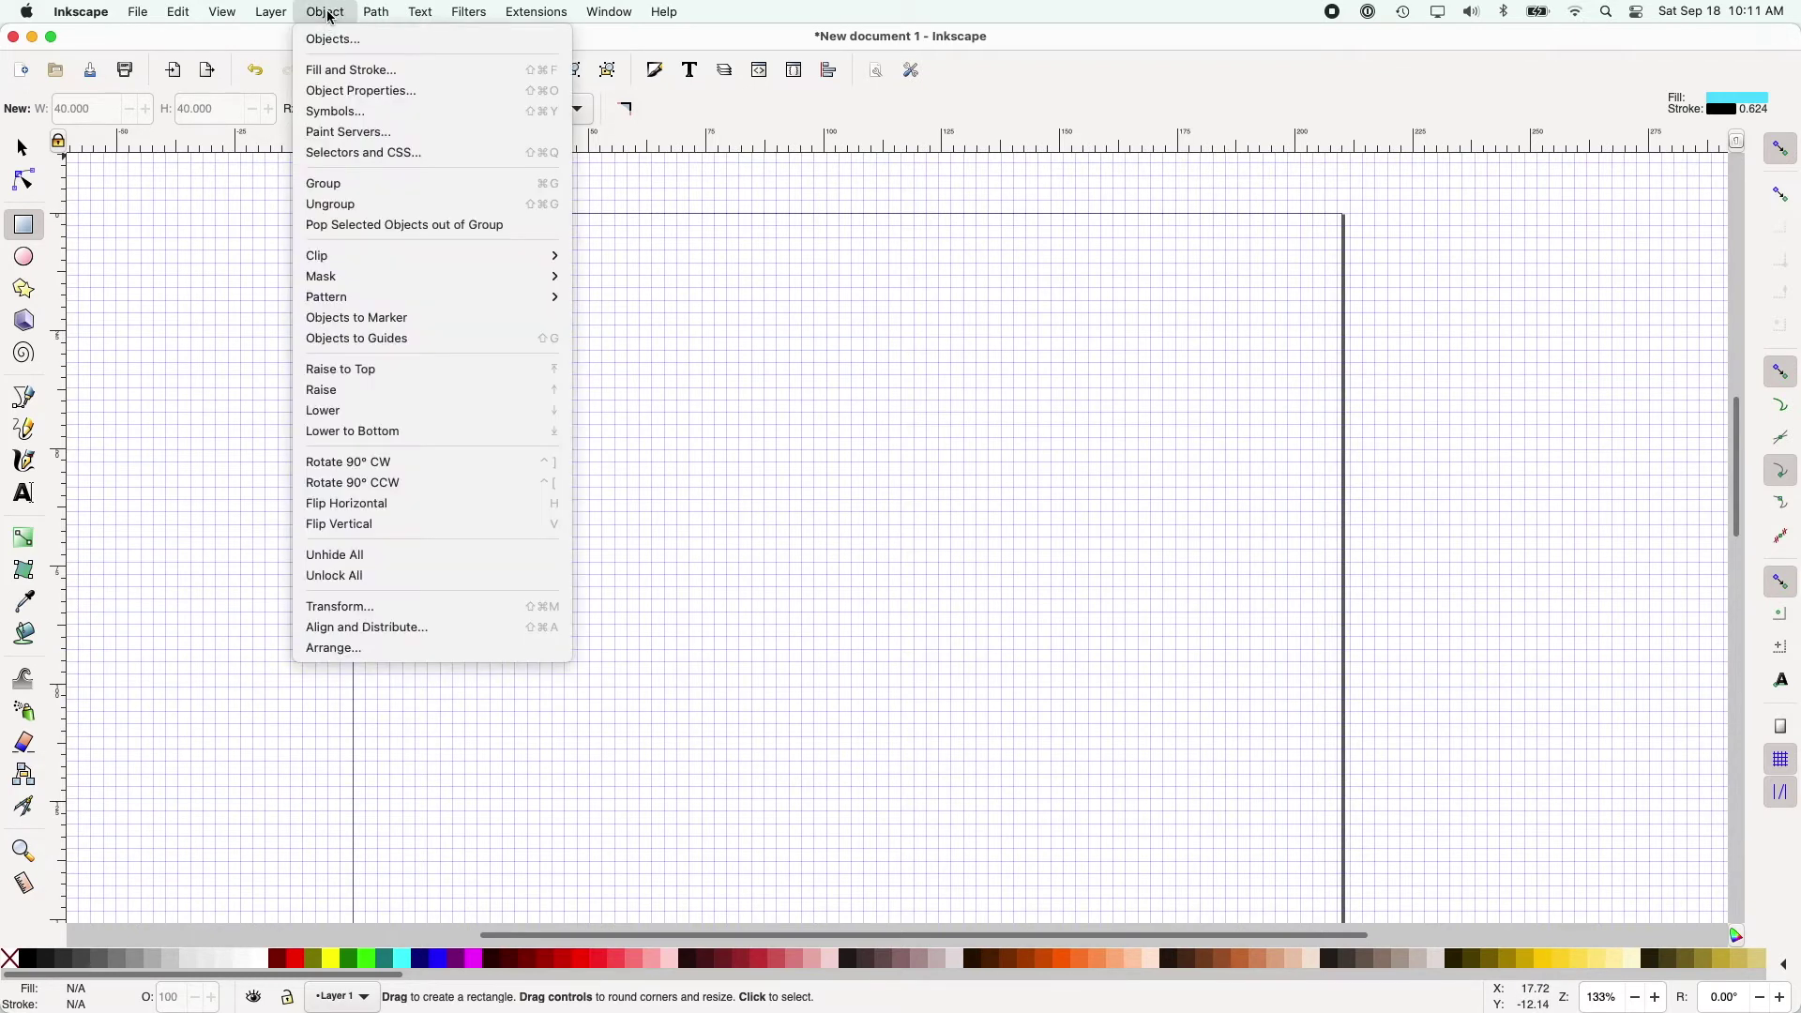
Step: Open Object > Fill and Stroke with its Stroke paint settings showing
left_click(323, 79)
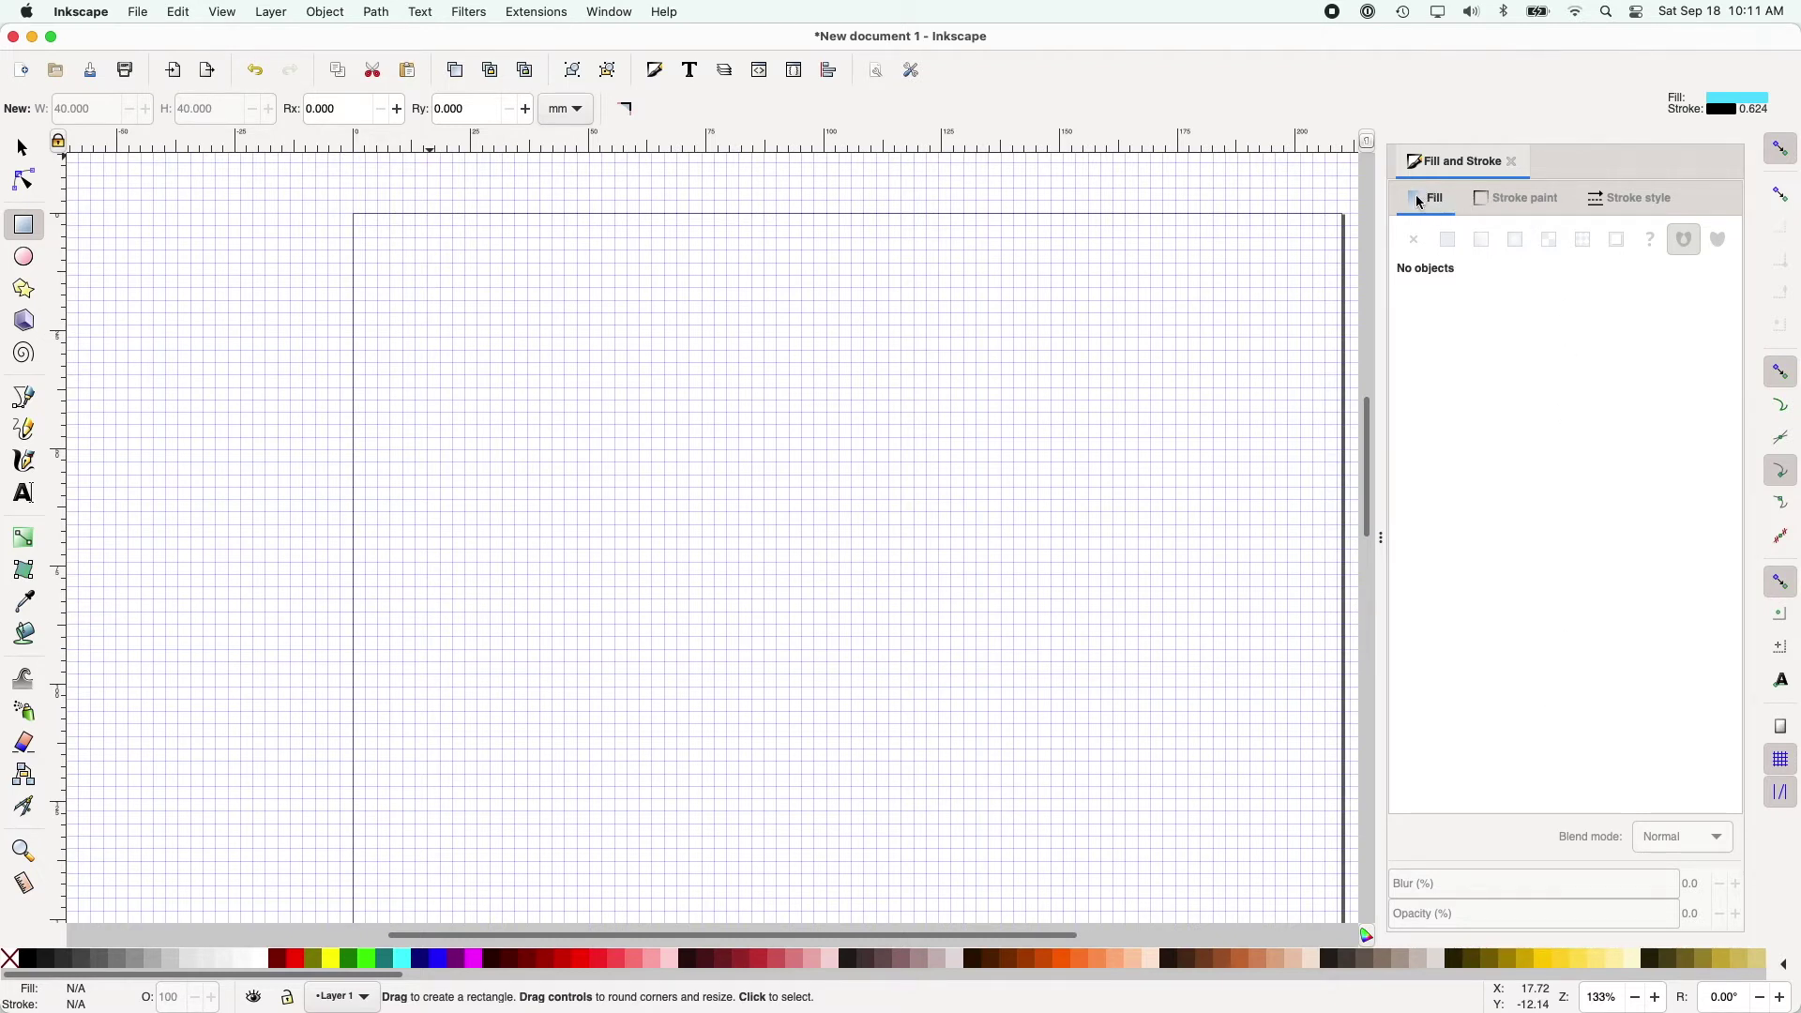
left_click(1505, 205)
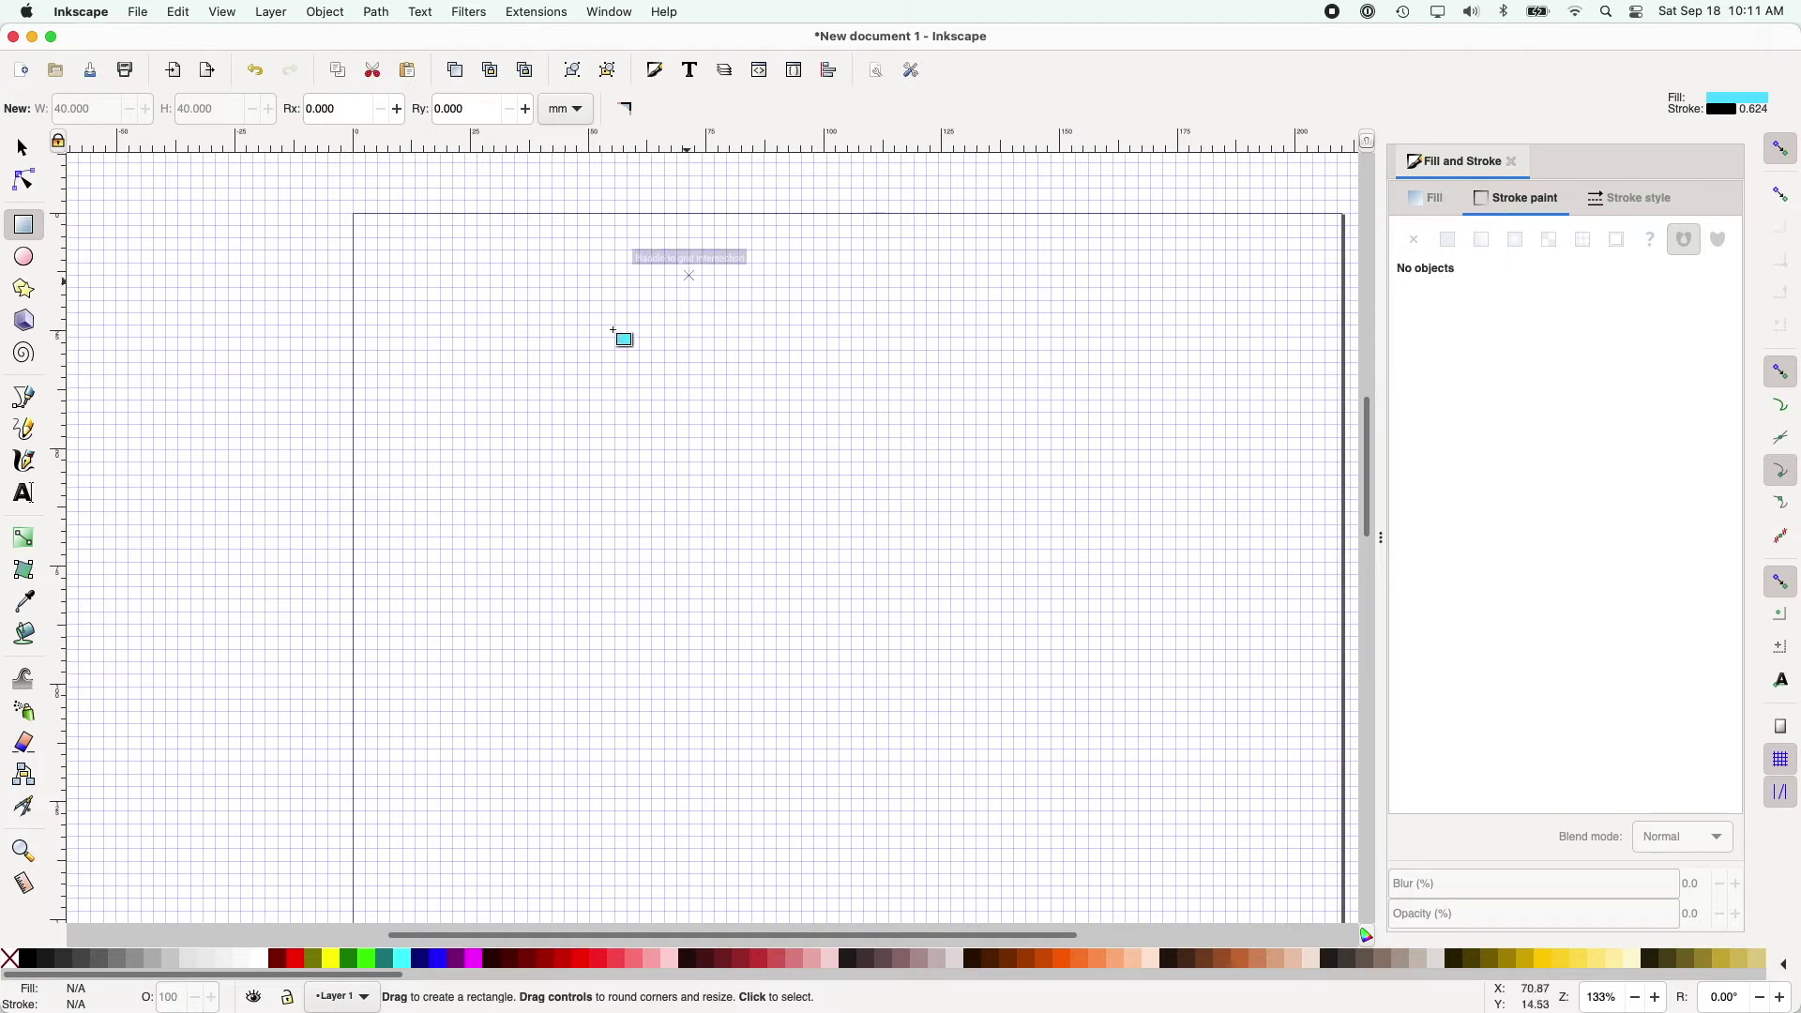
left_click(552, 350)
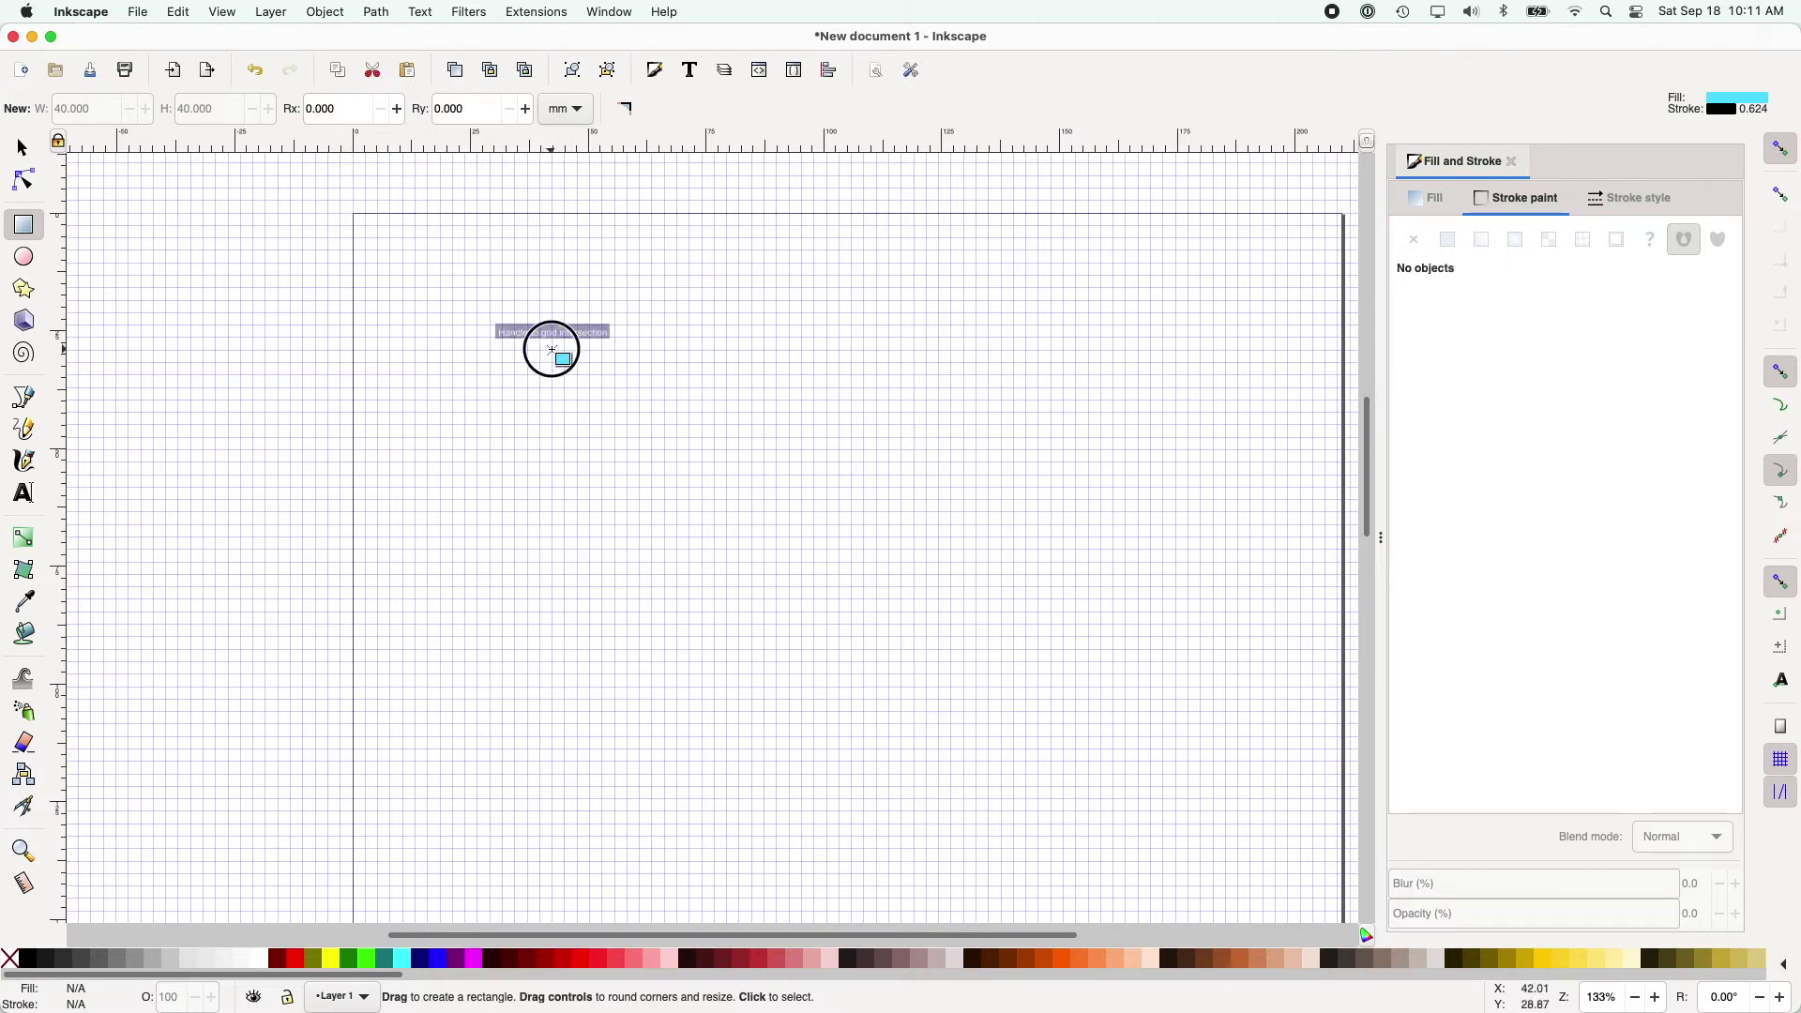
Step: Draw a 63.5 × 63.5 mm square with a flat black outline and no fill
mouse_move(553, 350)
left_mouse_down()
mouse_move(611, 422)
mouse_move(726, 483)
mouse_move(773, 552)
mouse_move(809, 561)
mouse_move(849, 637)
left_mouse_up()
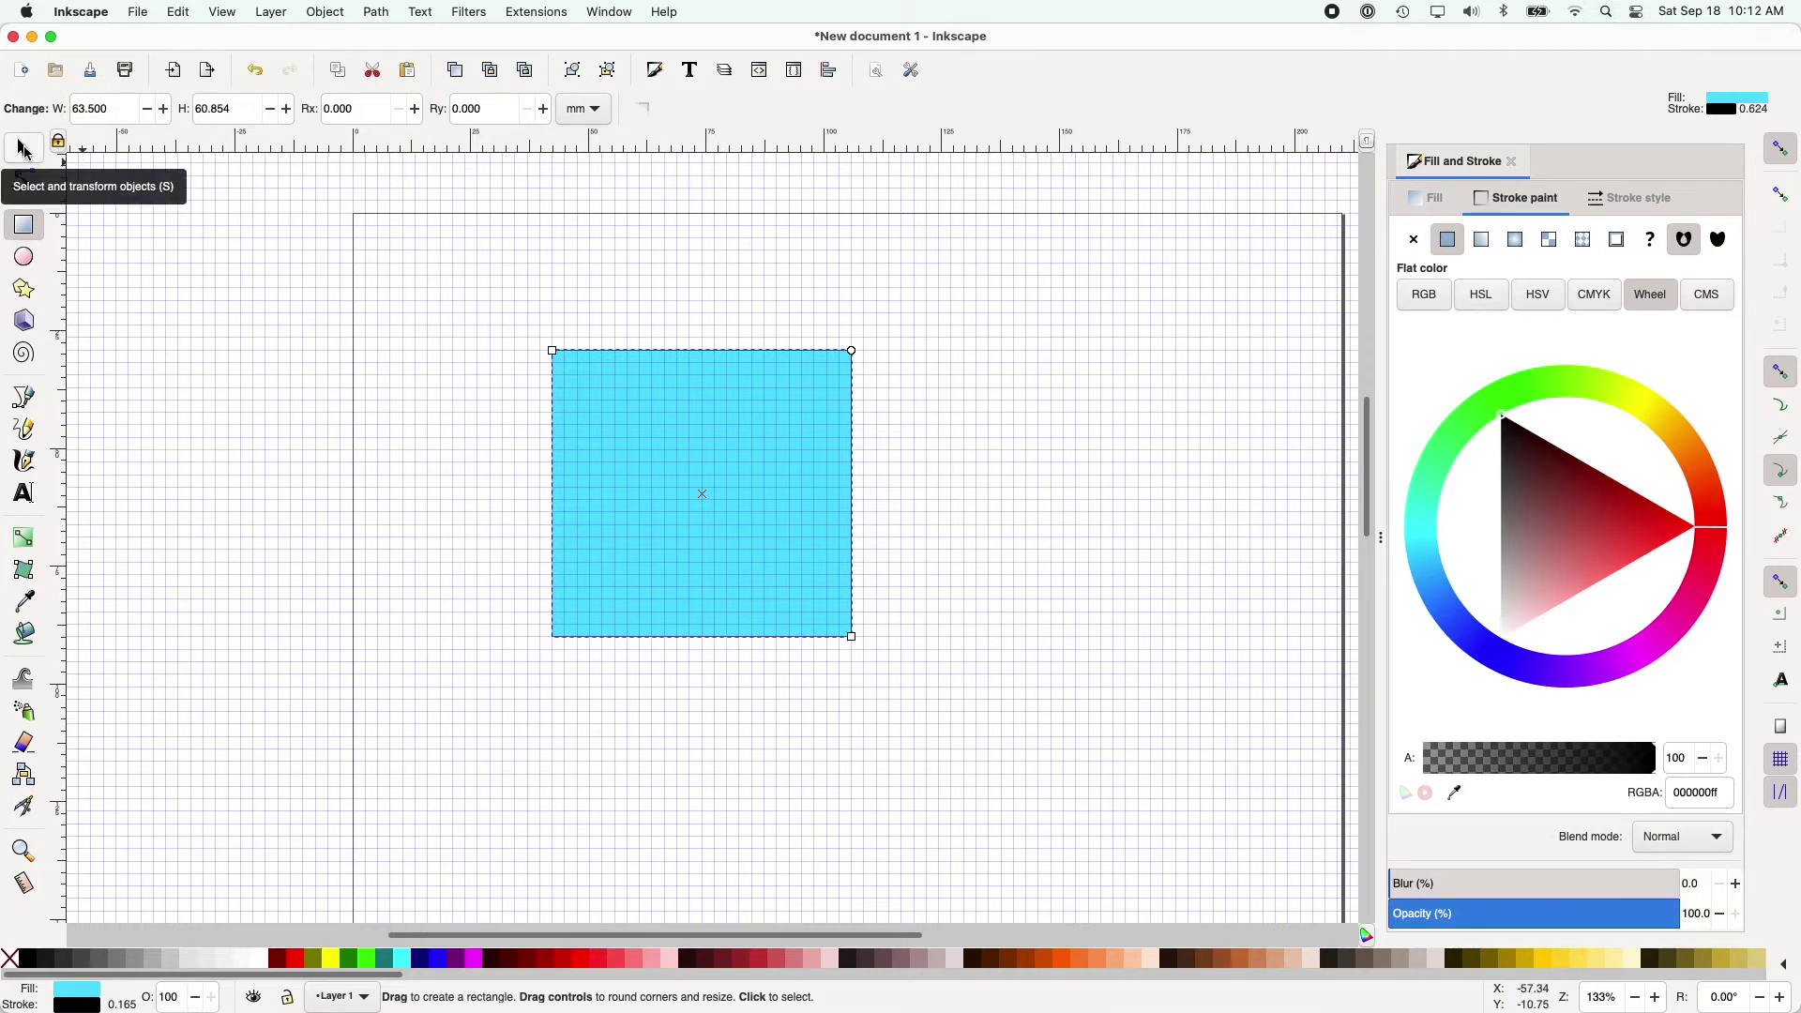
left_click(24, 150)
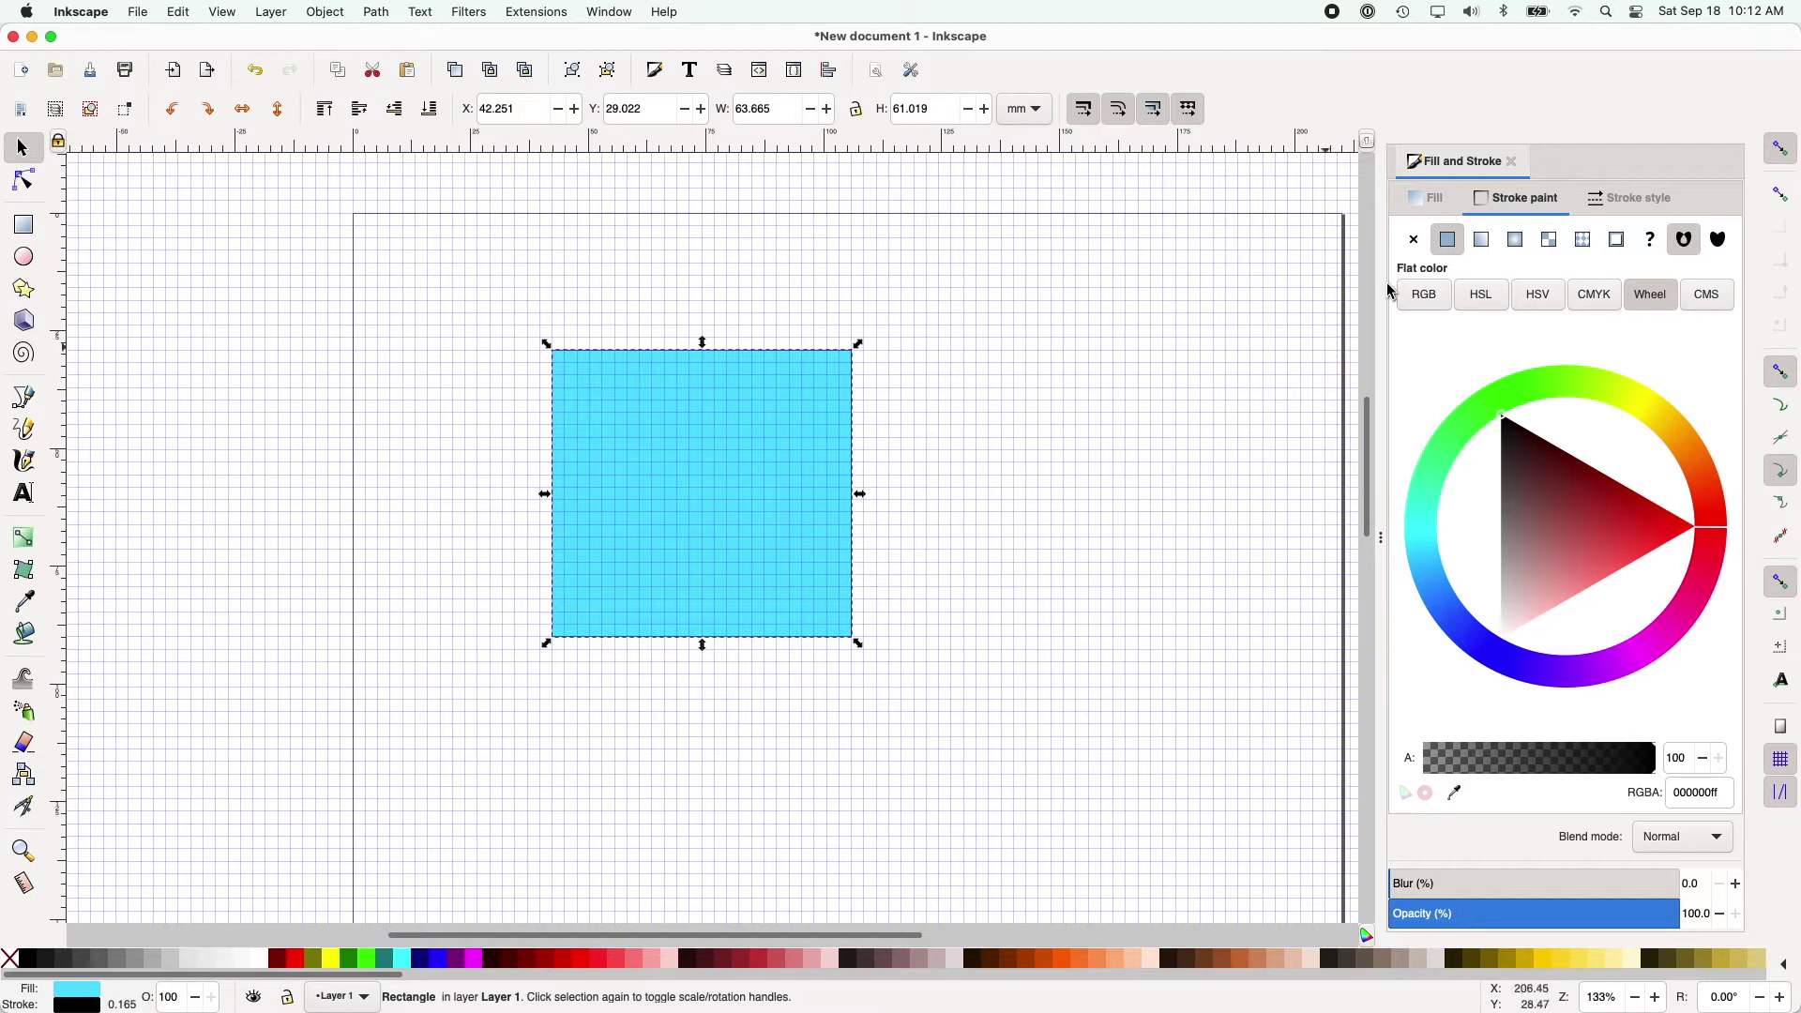
left_click(1416, 241)
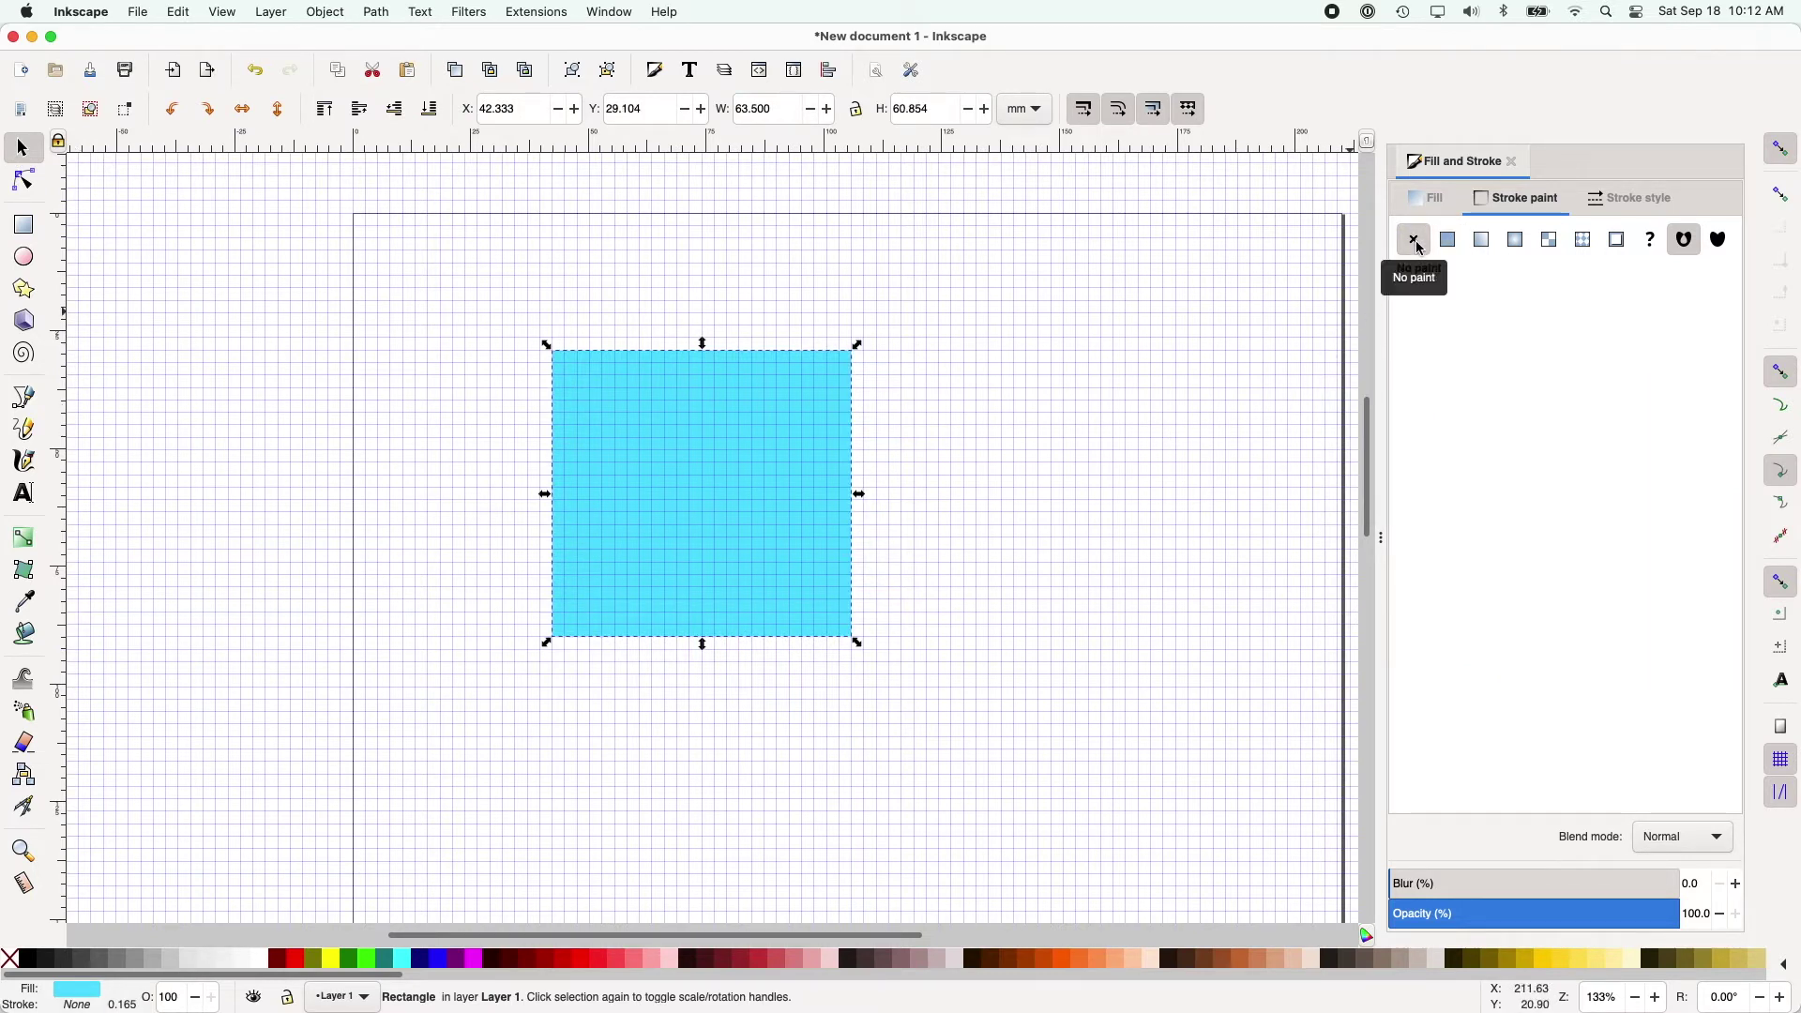
left_click(1450, 241)
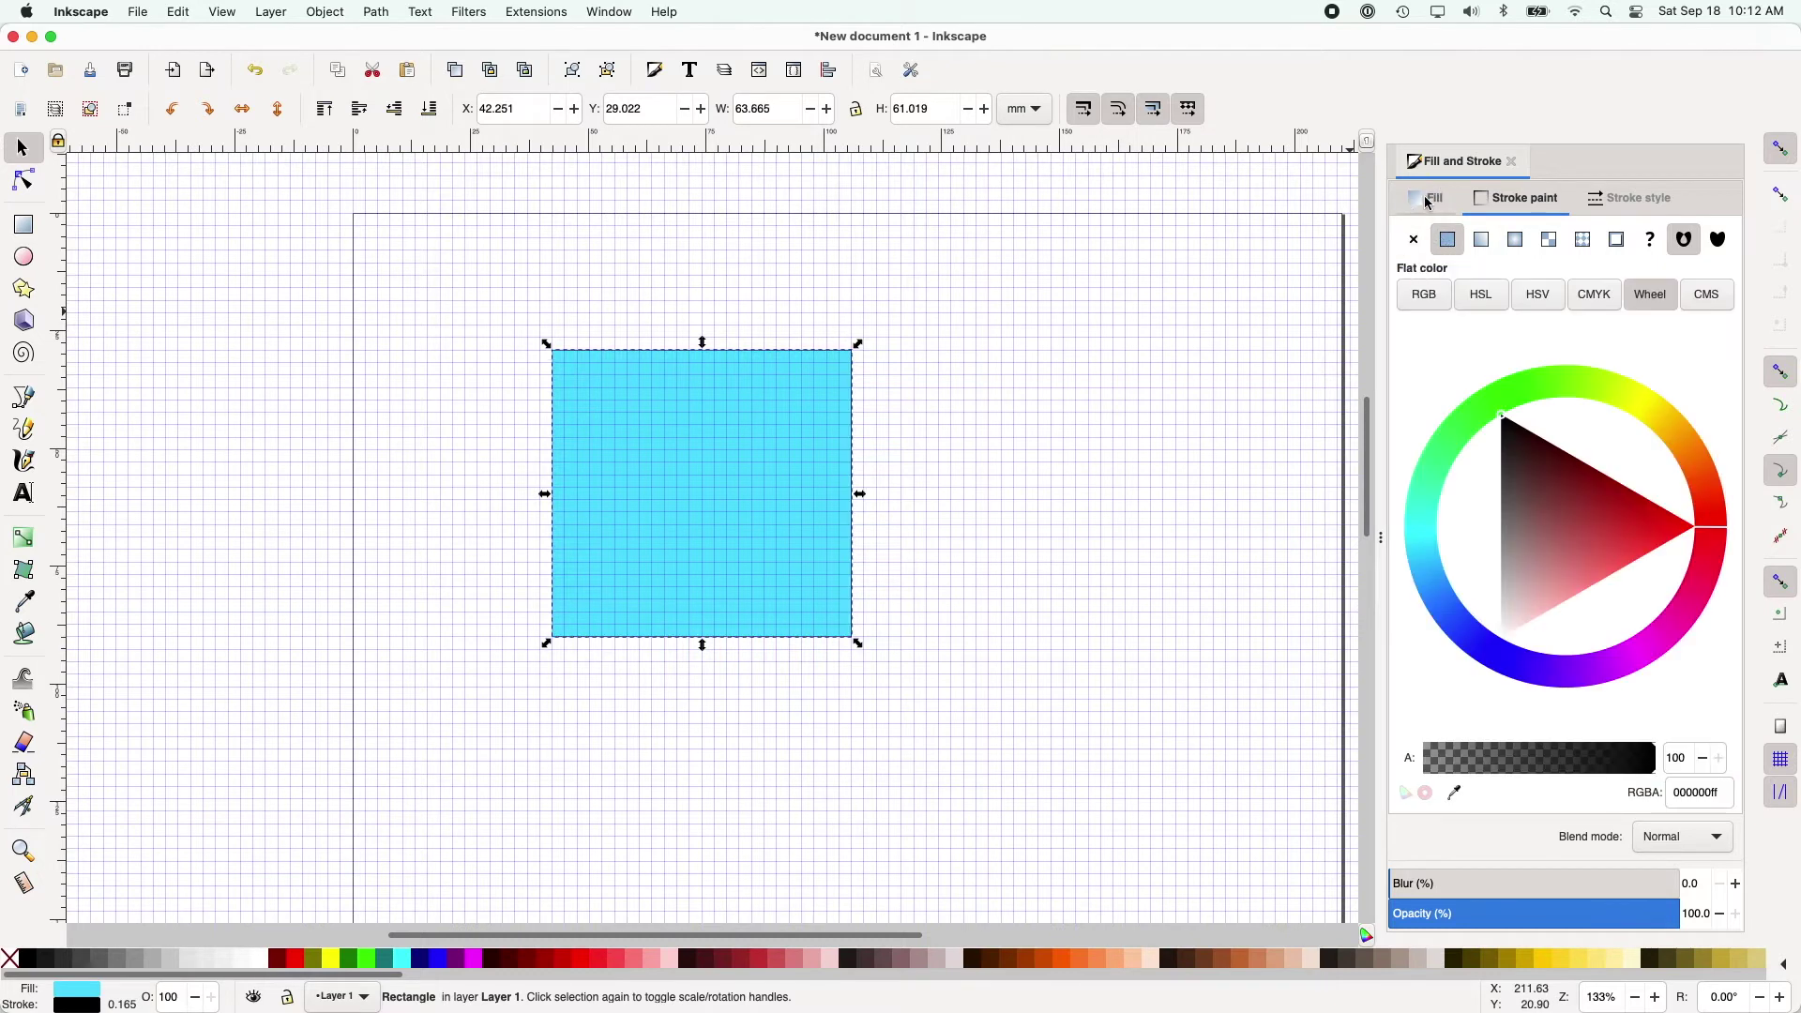
left_click(1429, 202)
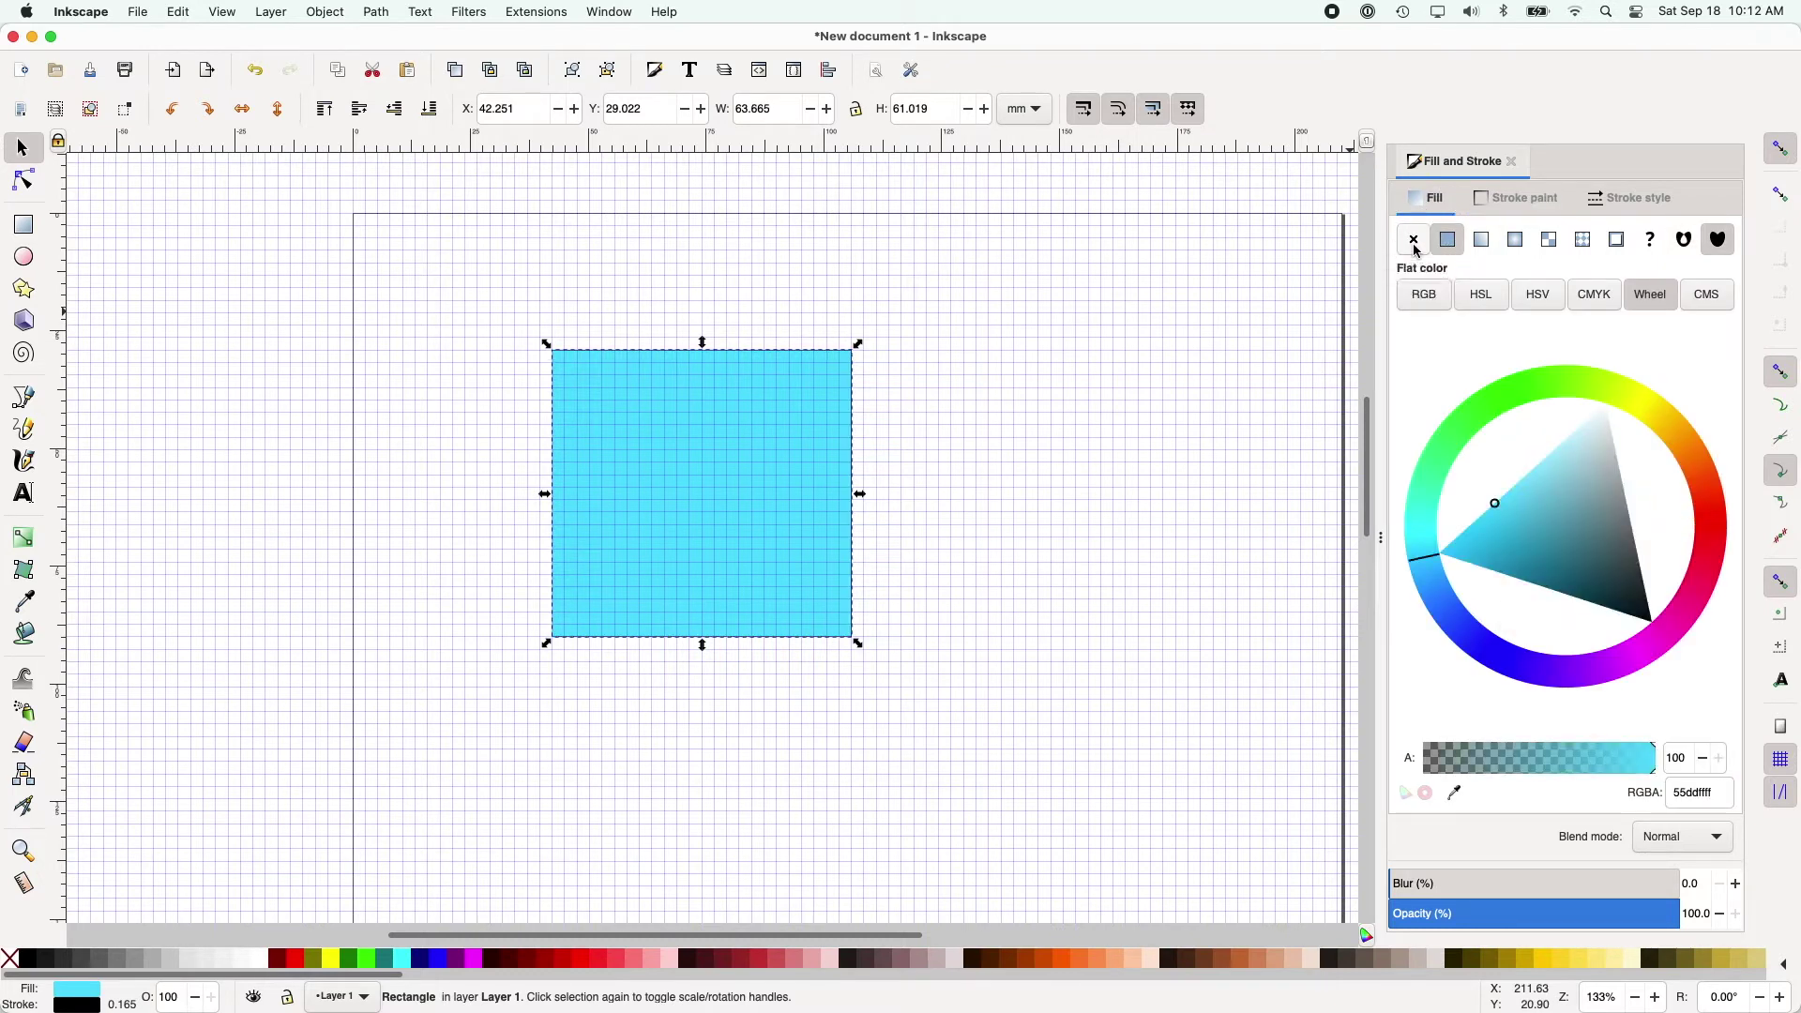
left_click(1414, 250)
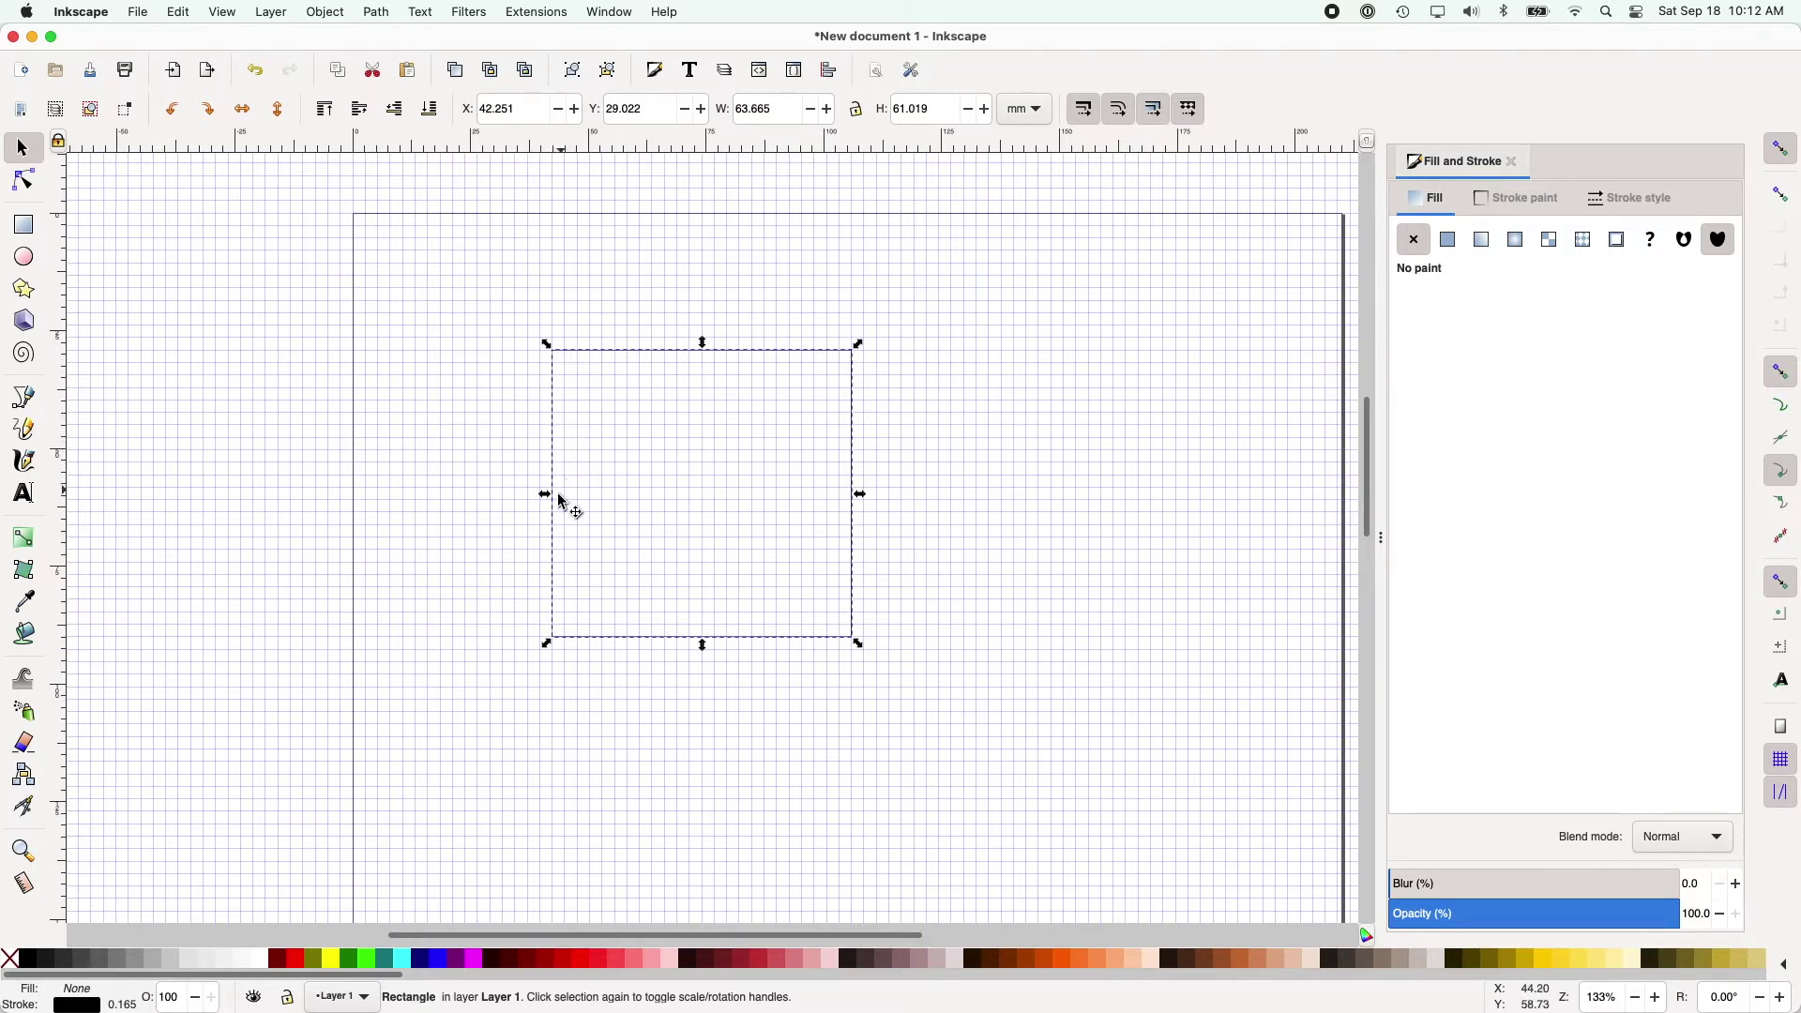
left_click_drag(703, 647, 703, 658)
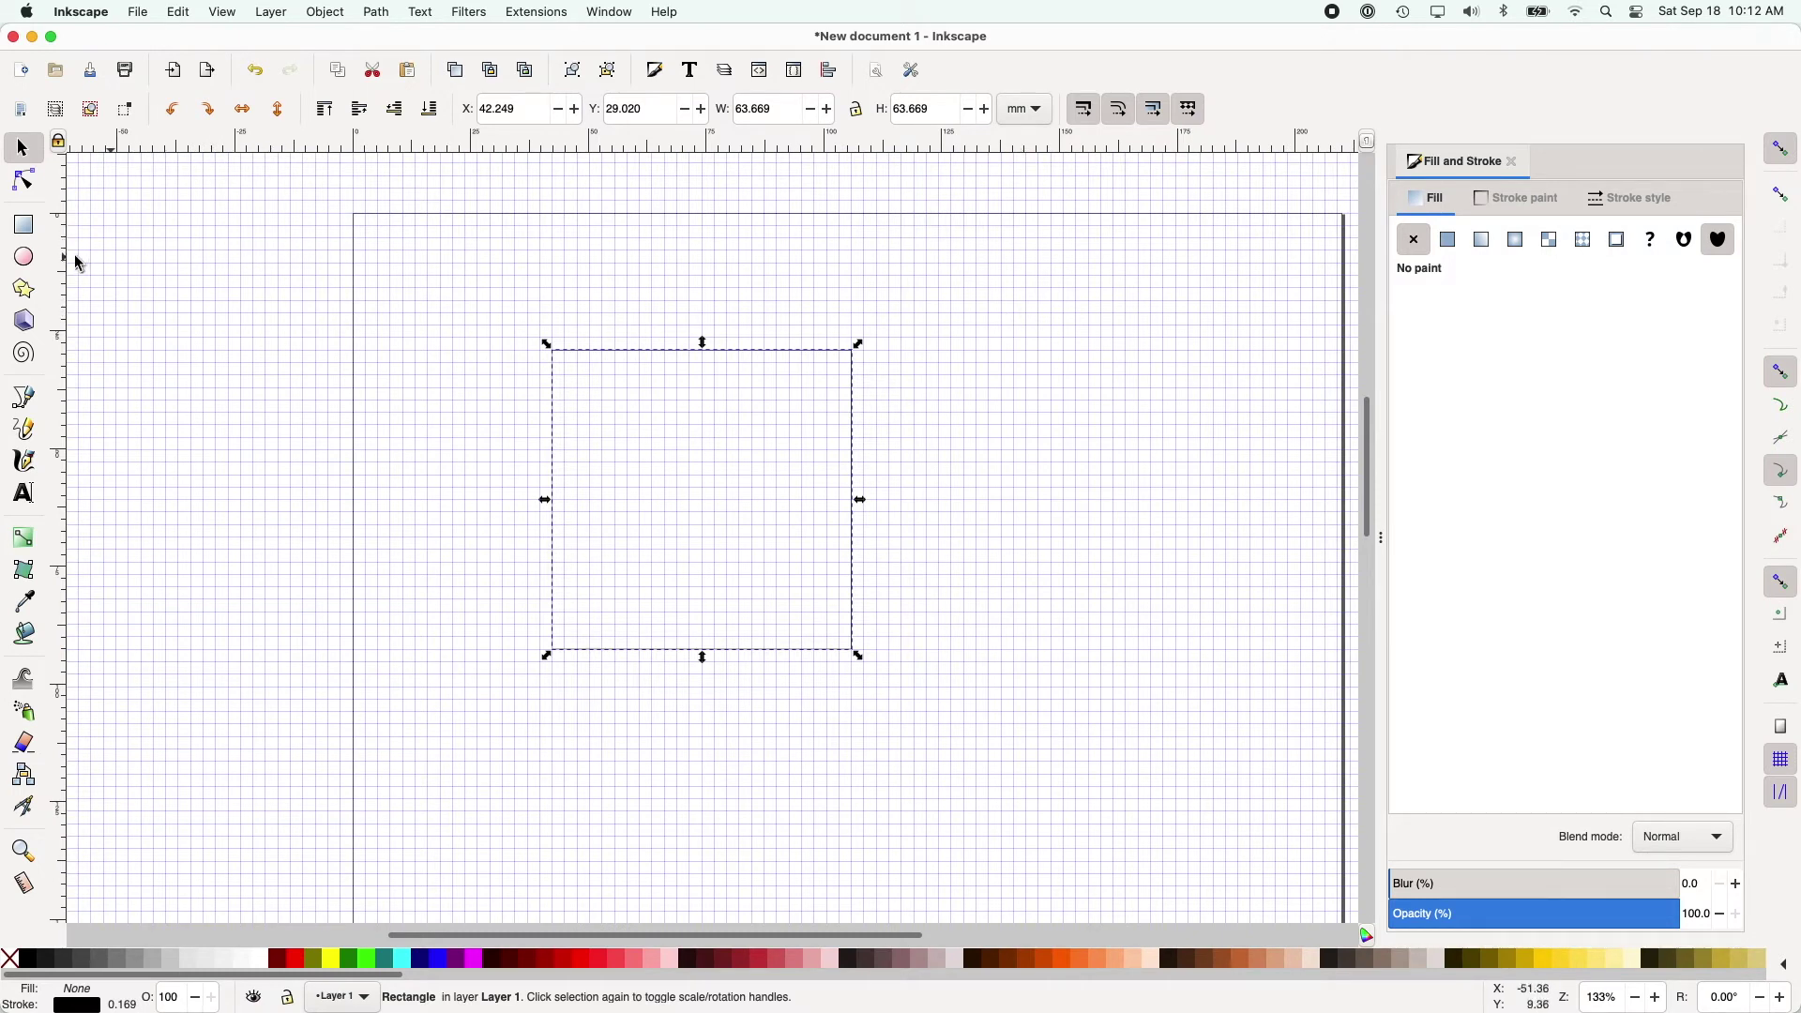
left_click(23, 227)
Step: Draw a 10.748 mm outlined square and snap it into the big square's bottom-left inner corner
mouse_move(23, 233)
left_mouse_down()
mouse_move(523, 673)
mouse_move(560, 648)
mouse_move(572, 540)
mouse_move(699, 483)
mouse_move(718, 511)
mouse_move(700, 620)
mouse_move(598, 529)
mouse_move(707, 561)
mouse_move(700, 604)
mouse_move(663, 576)
mouse_move(620, 408)
mouse_move(780, 479)
mouse_move(791, 588)
mouse_move(616, 636)
left_mouse_up()
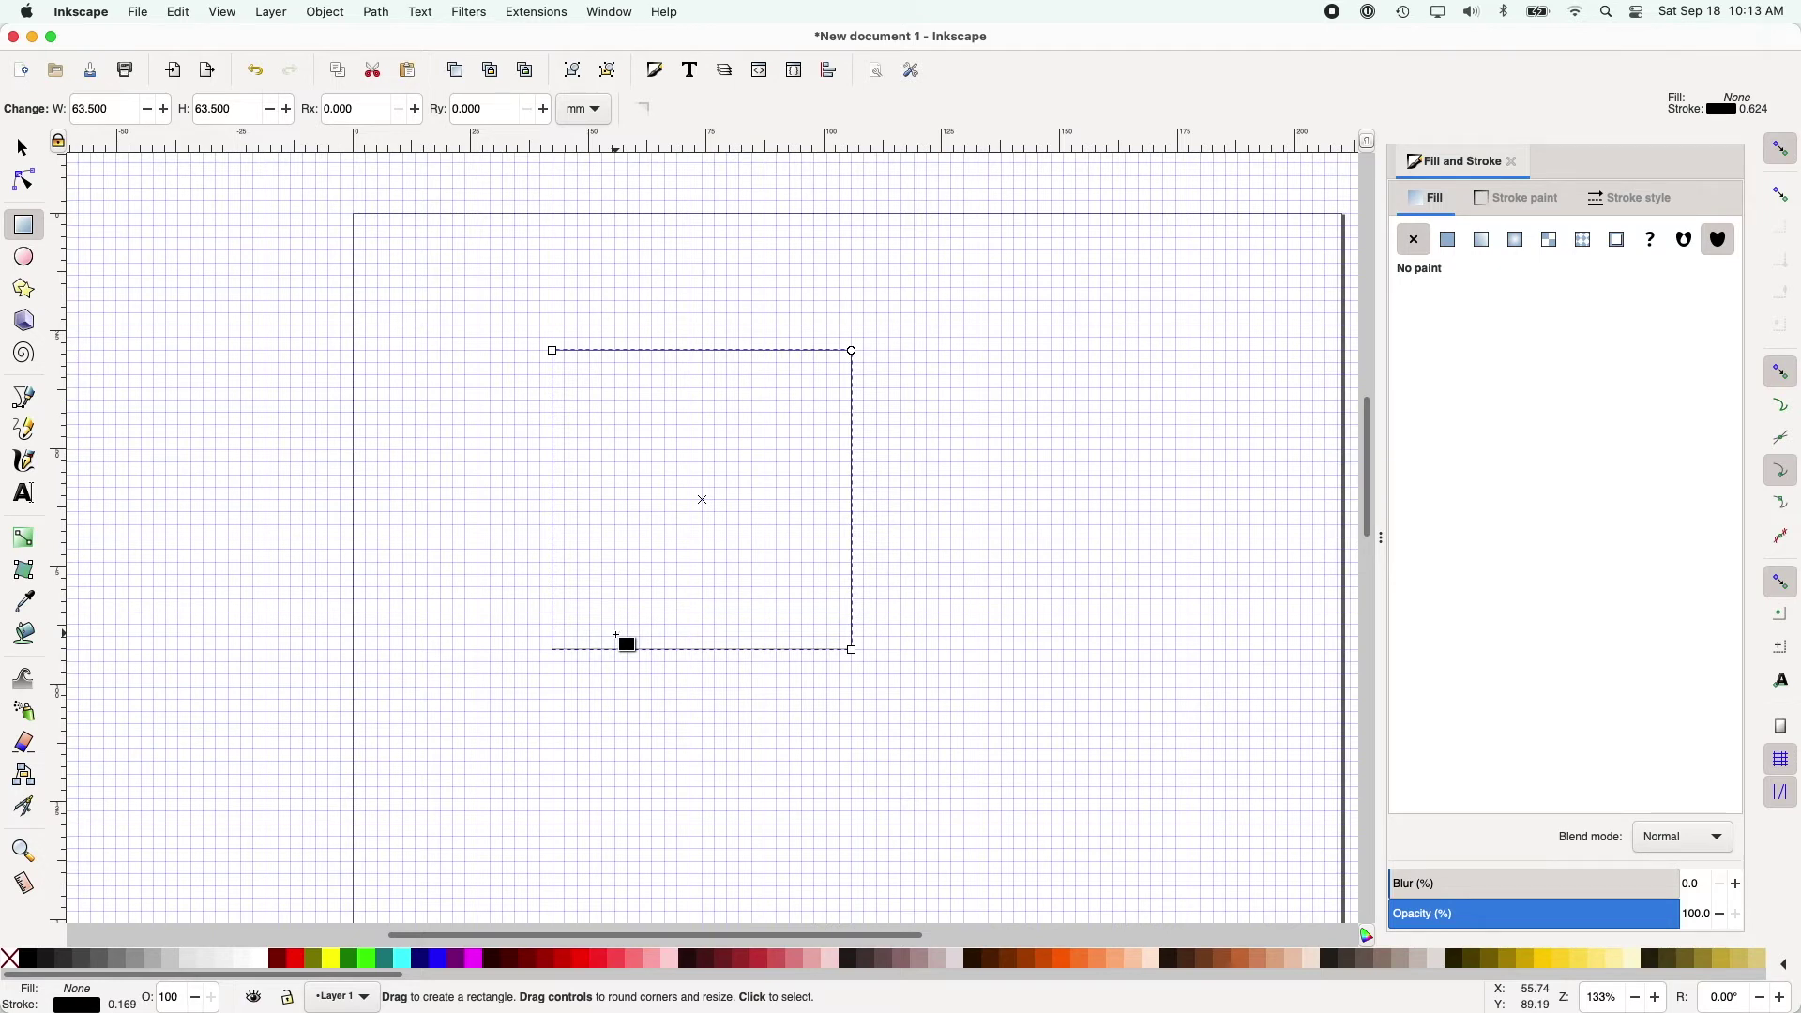
mouse_move(617, 636)
left_mouse_down()
mouse_move(557, 592)
mouse_move(603, 650)
left_mouse_up()
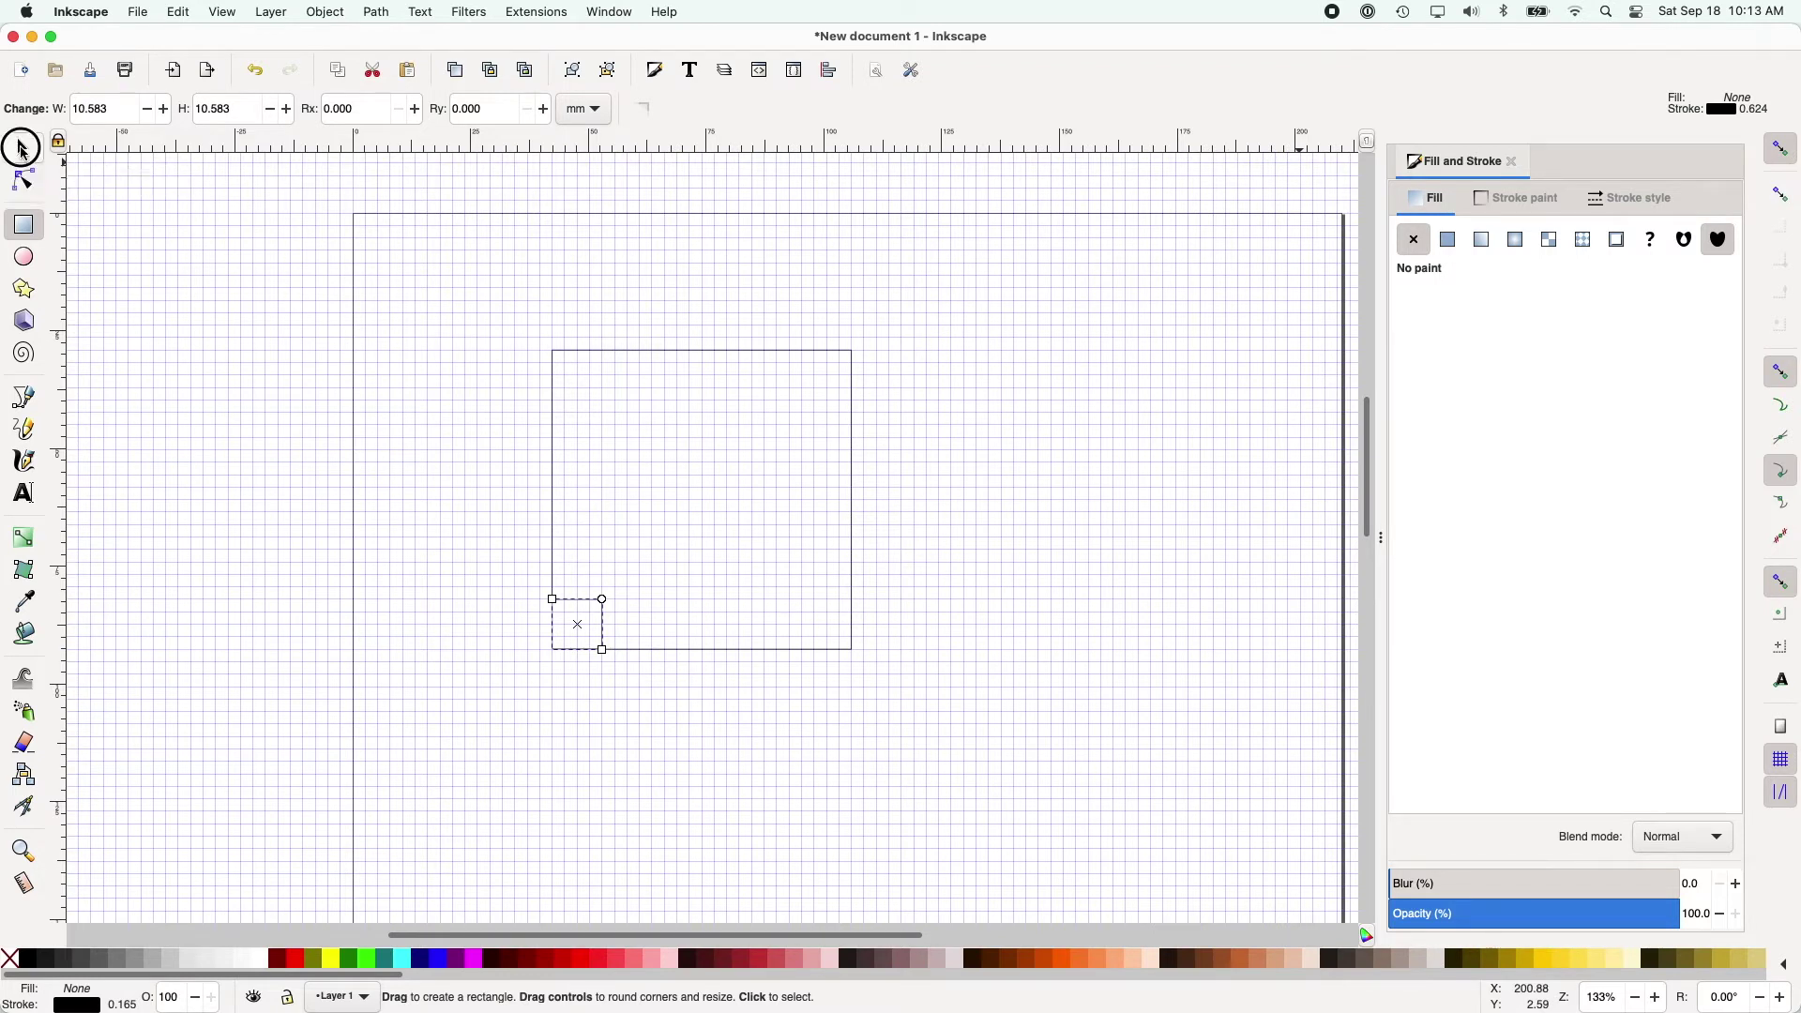
left_click(22, 149)
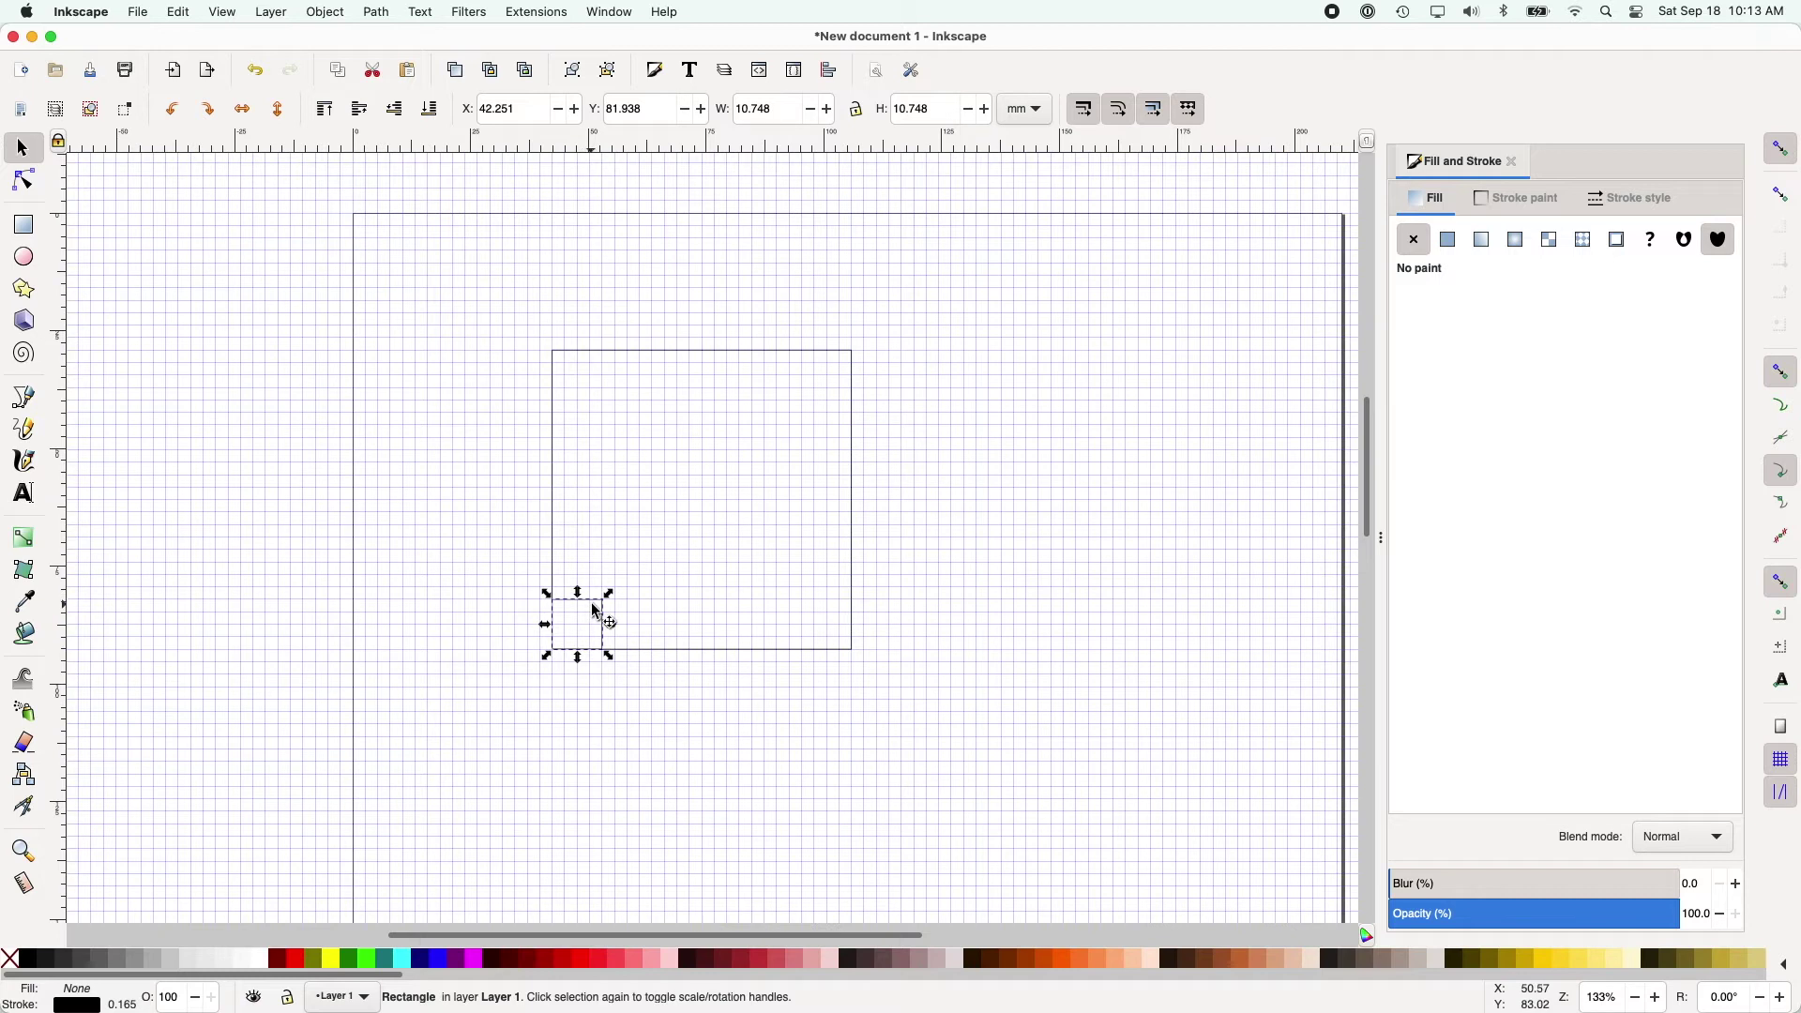
left_click_drag(596, 612, 648, 582)
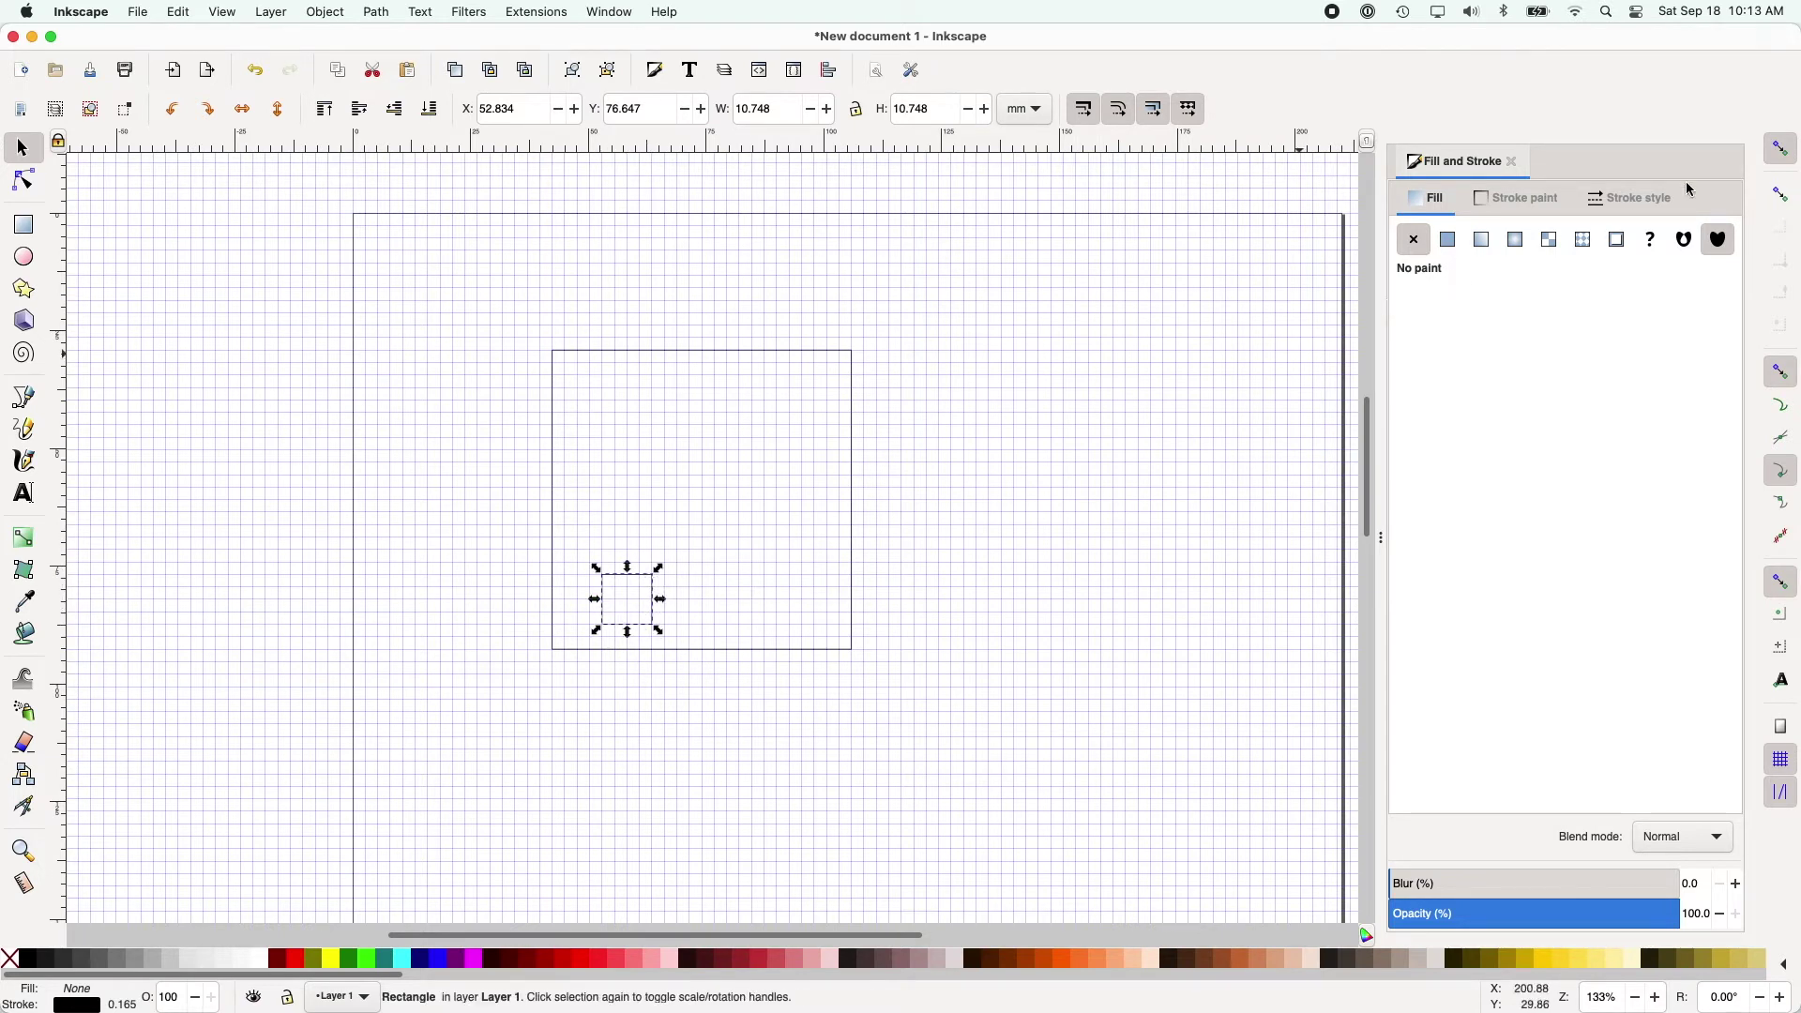
left_click(1780, 152)
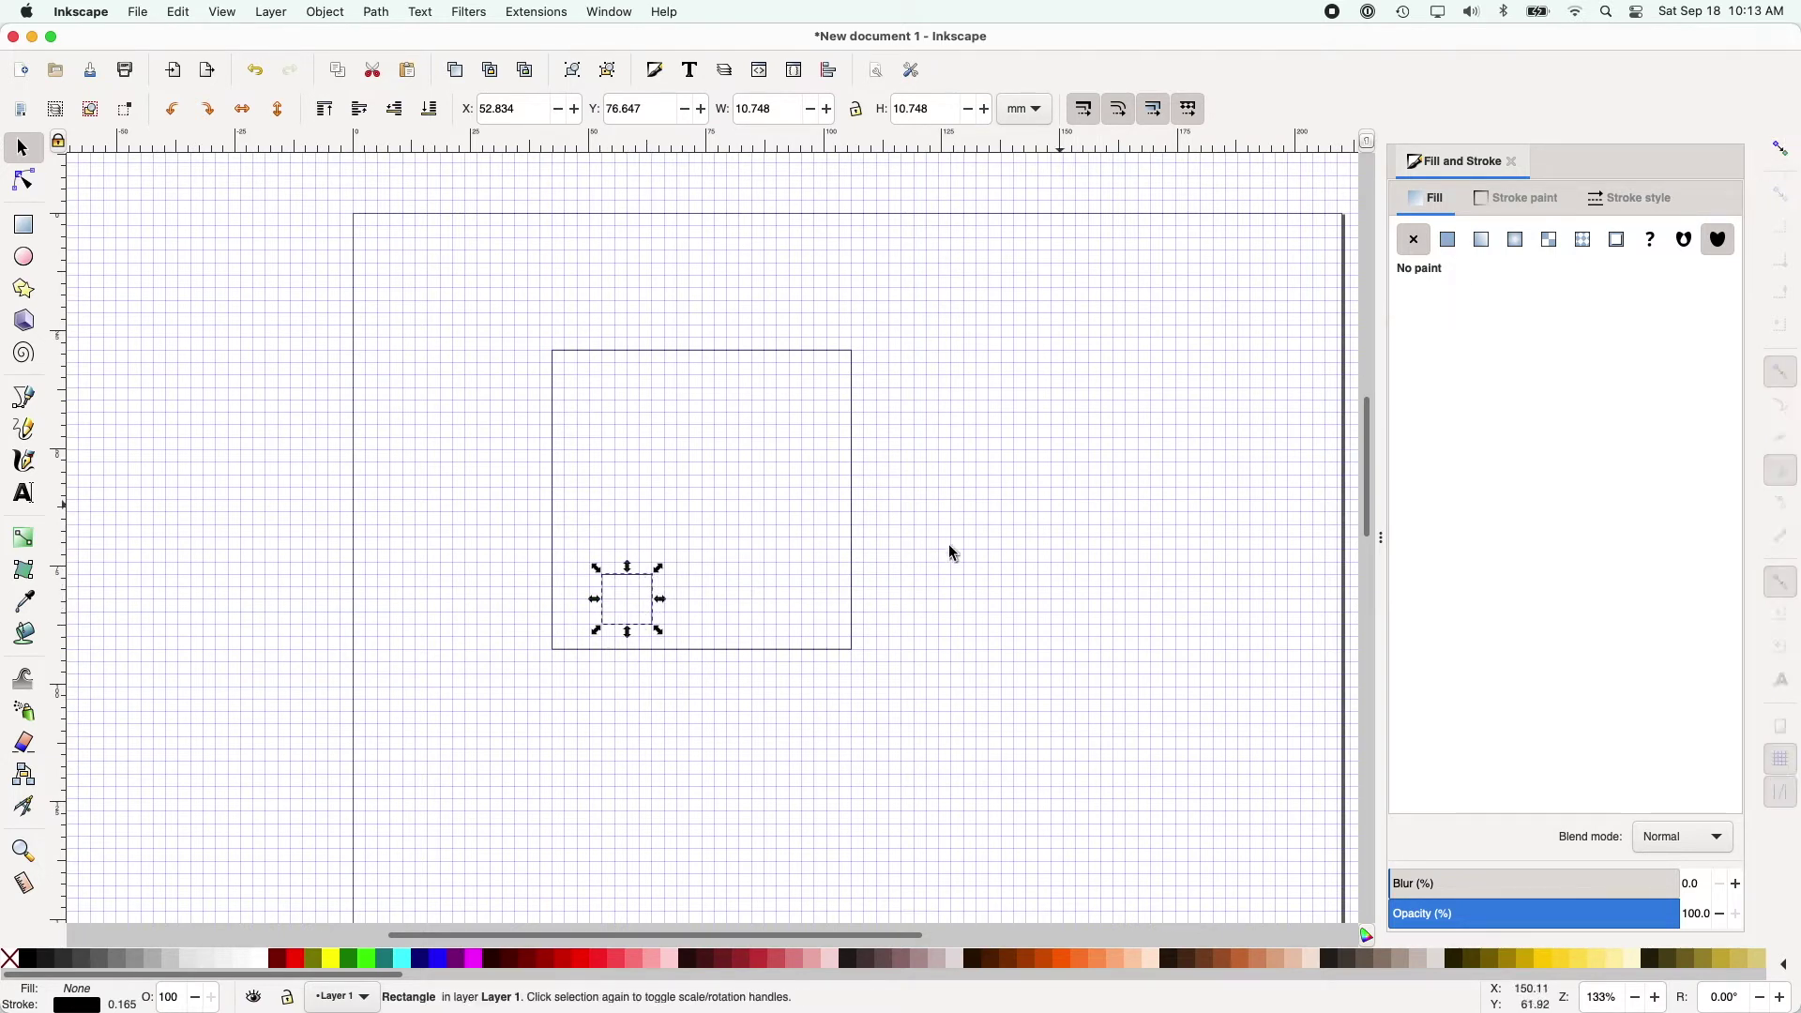
left_click_drag(639, 569, 632, 540)
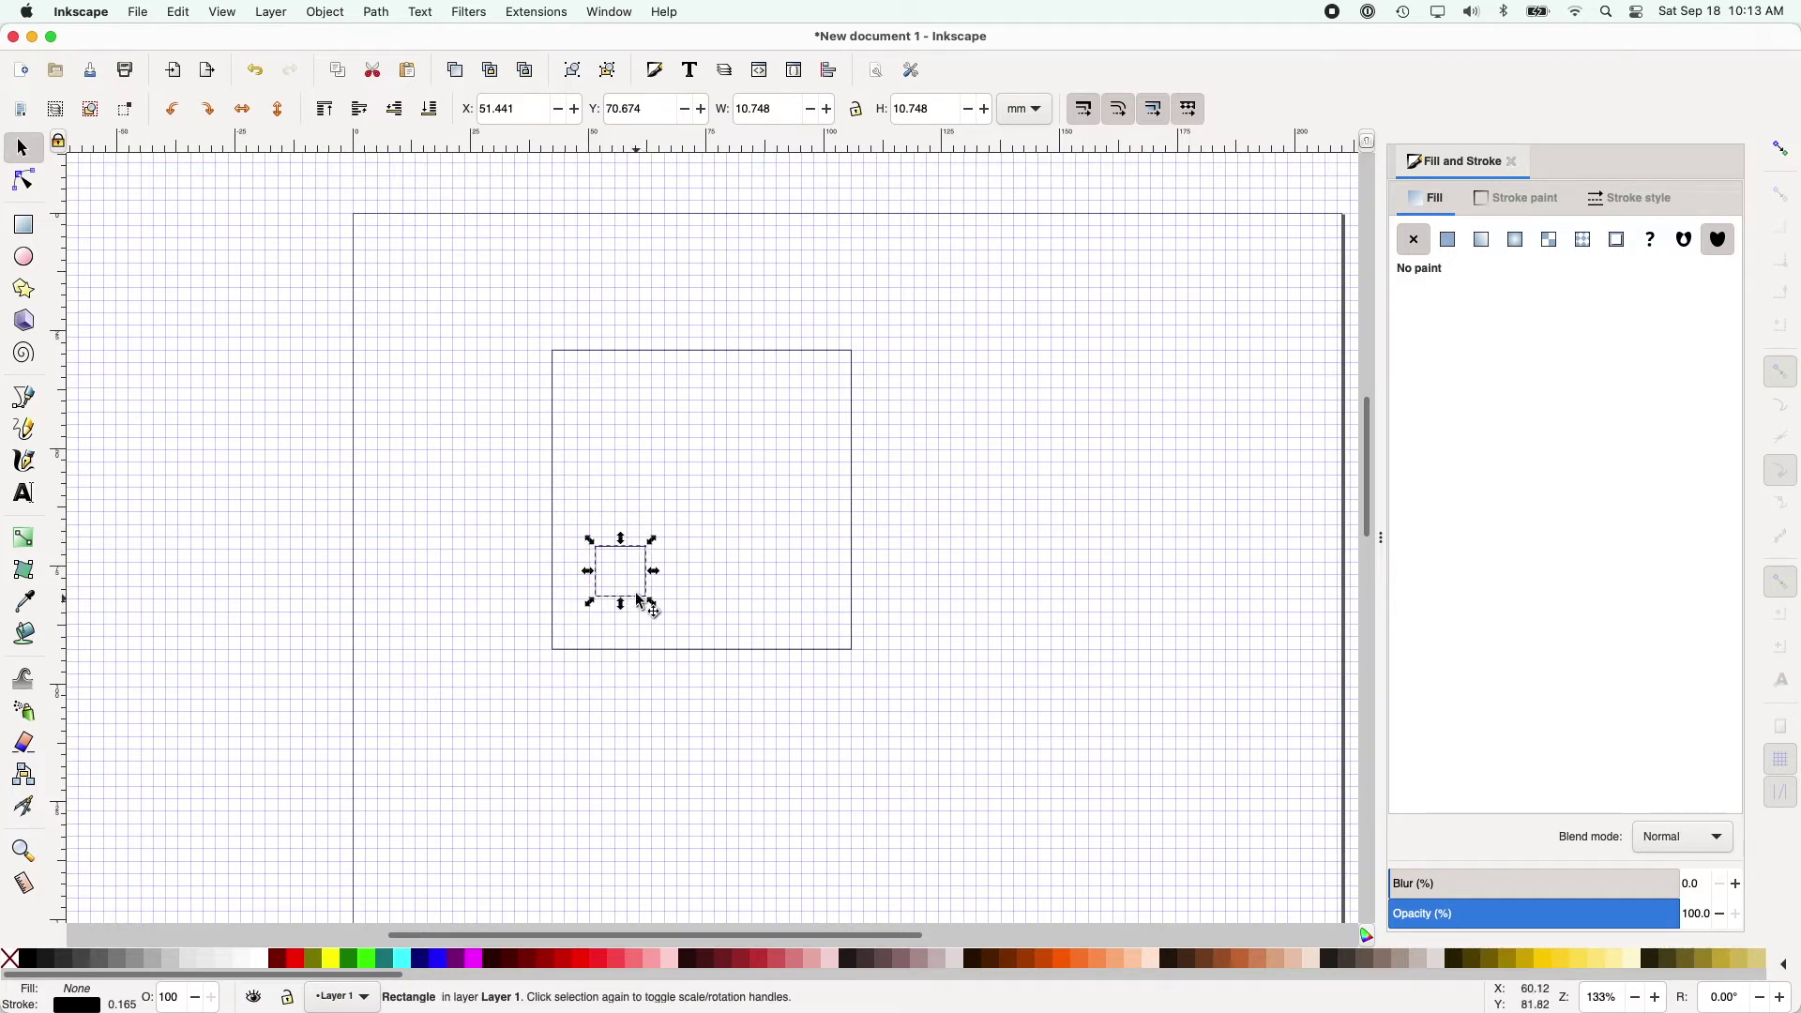
left_click_drag(639, 555, 591, 608)
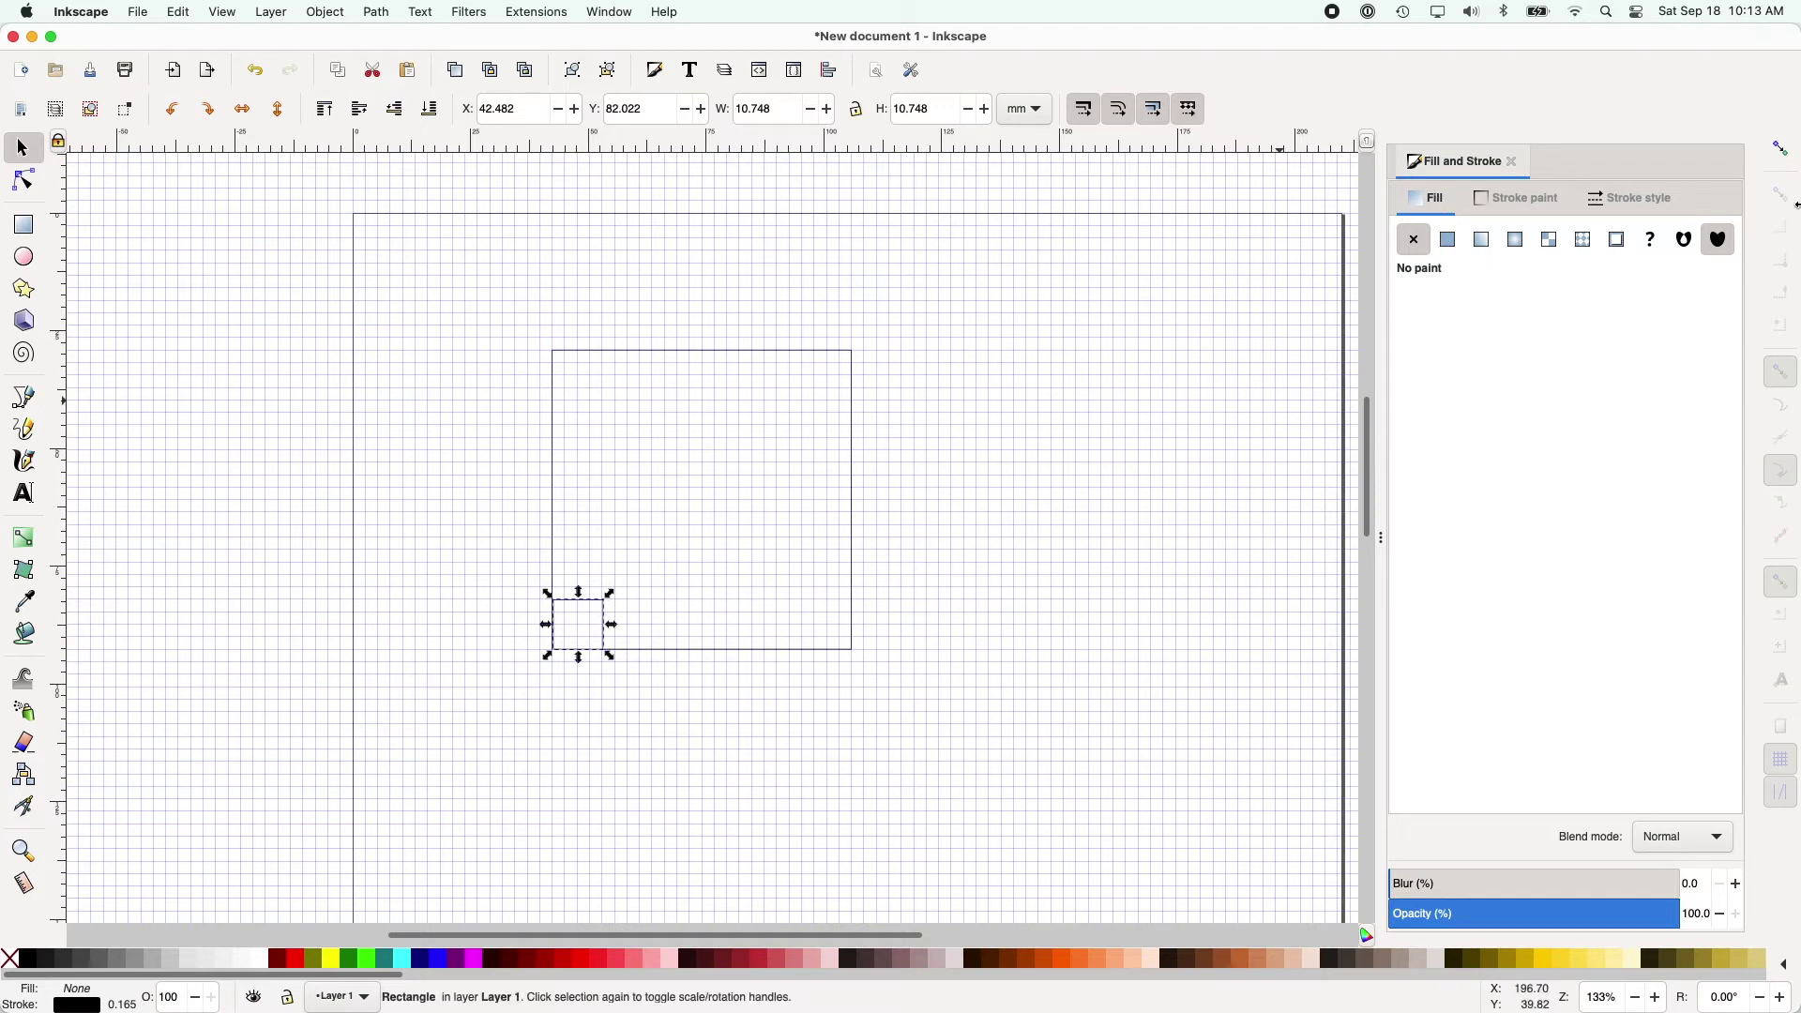
left_click(1773, 159)
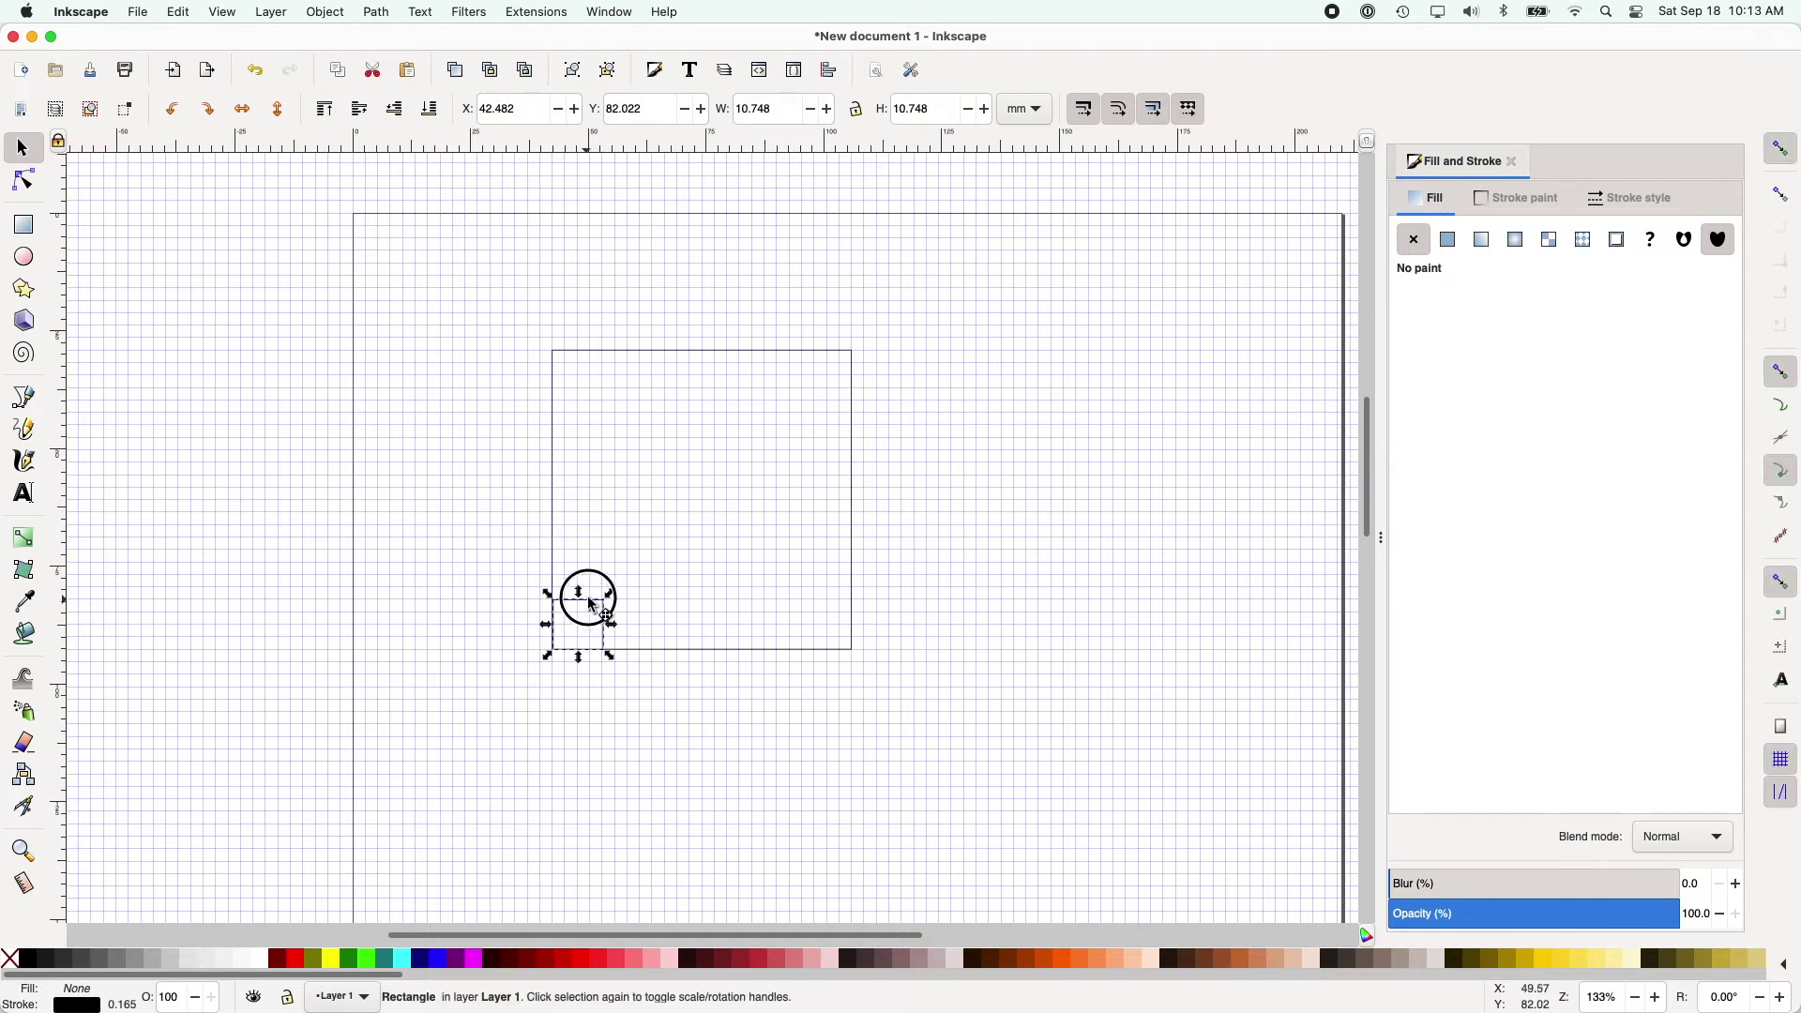
left_click_drag(592, 608, 591, 607)
left_click(489, 647)
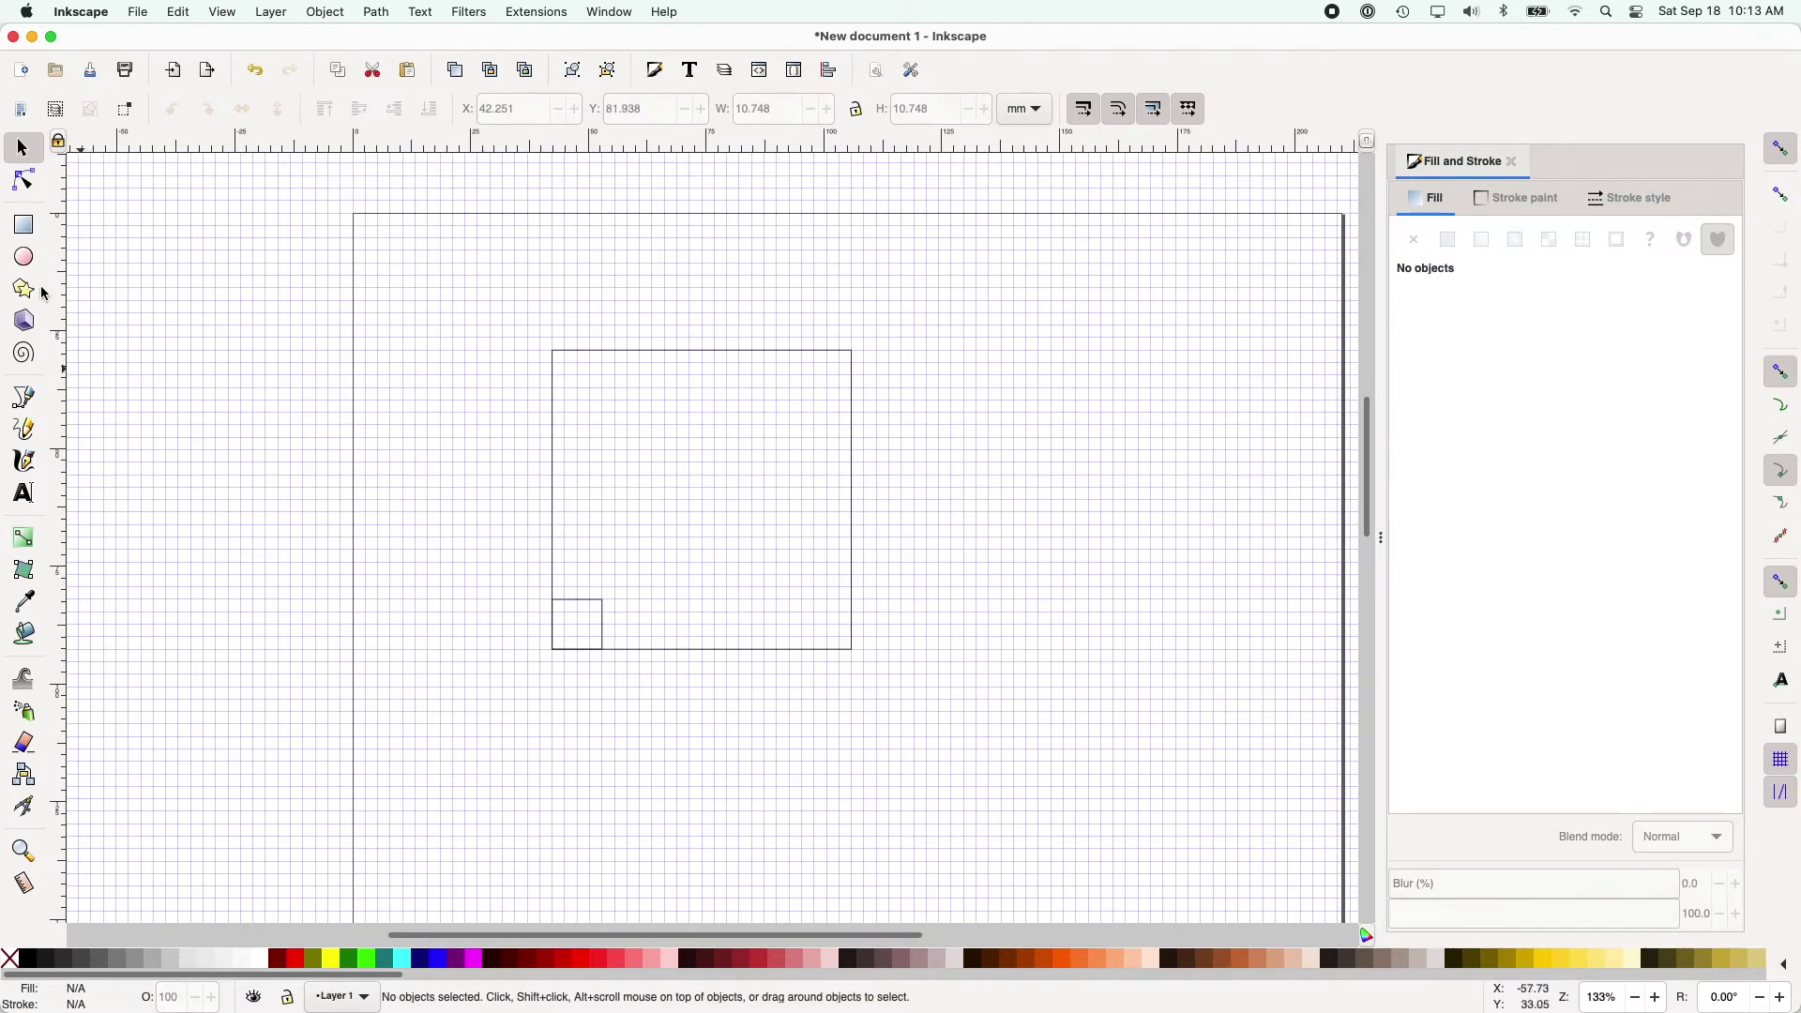
left_click(25, 228)
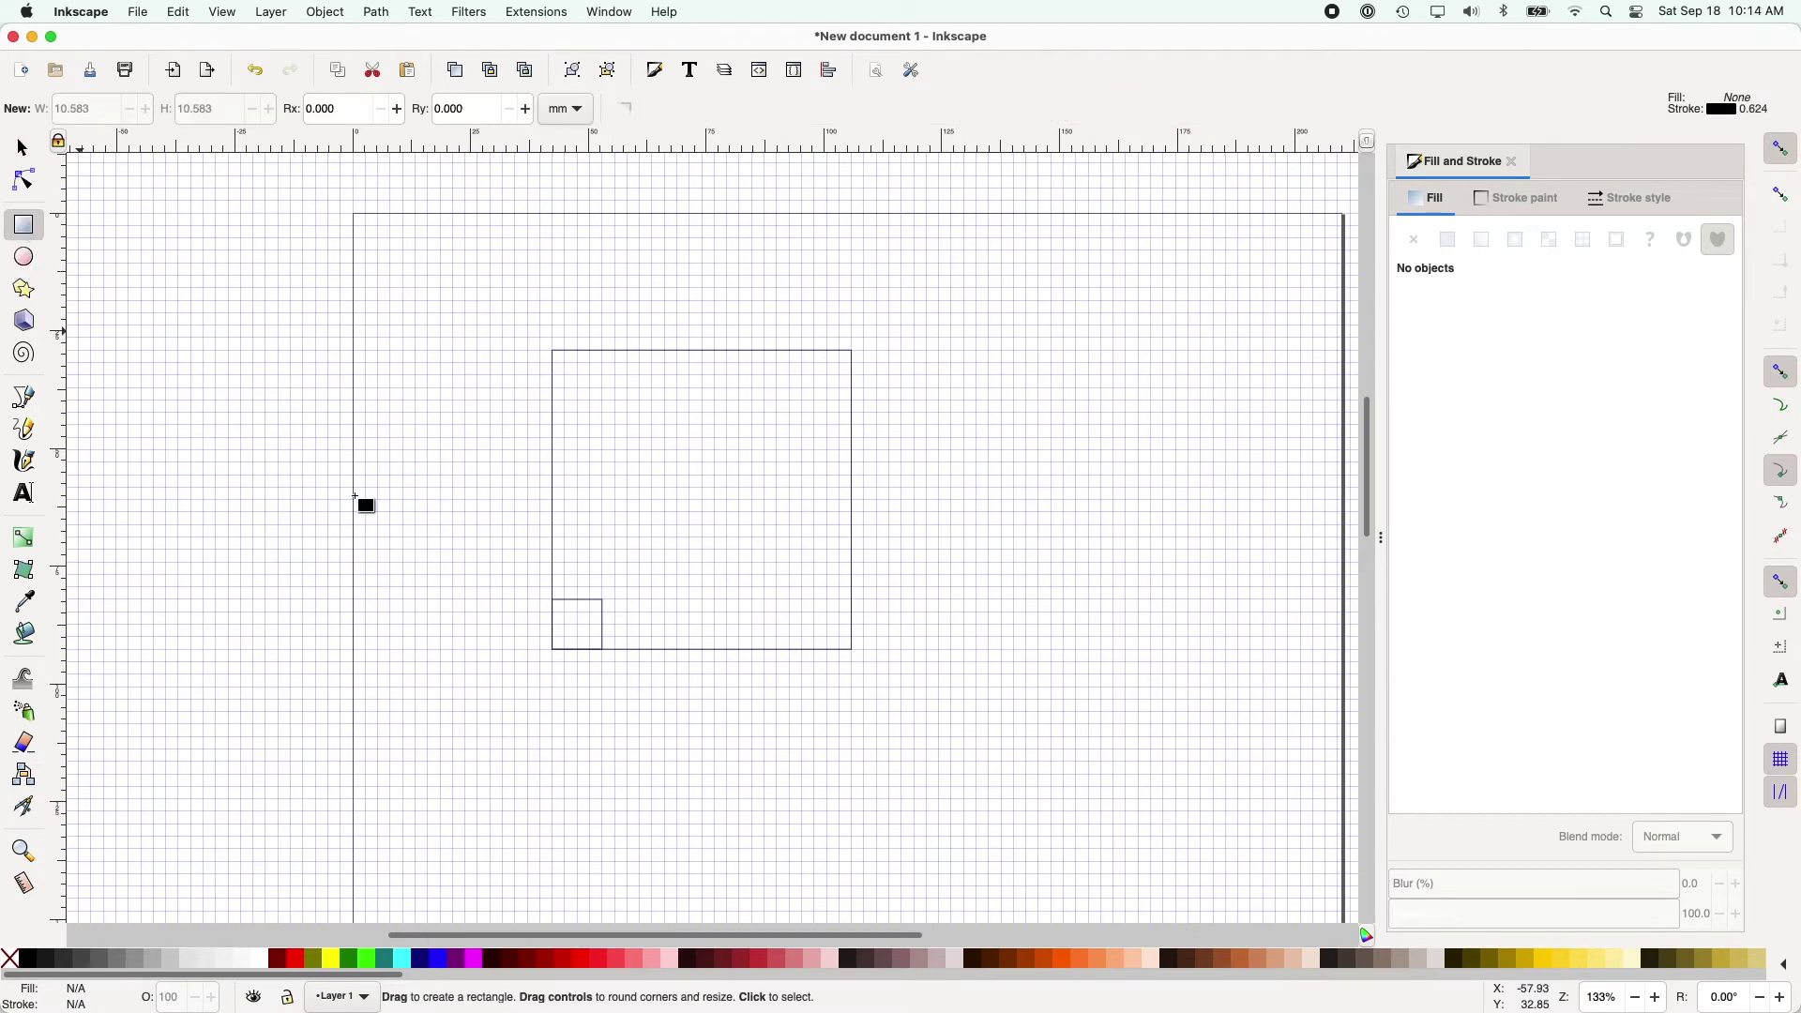
Step: Draw a small square above the corner square, convert it to a path, and delete its top-right node
left_click_drag(553, 551, 602, 600)
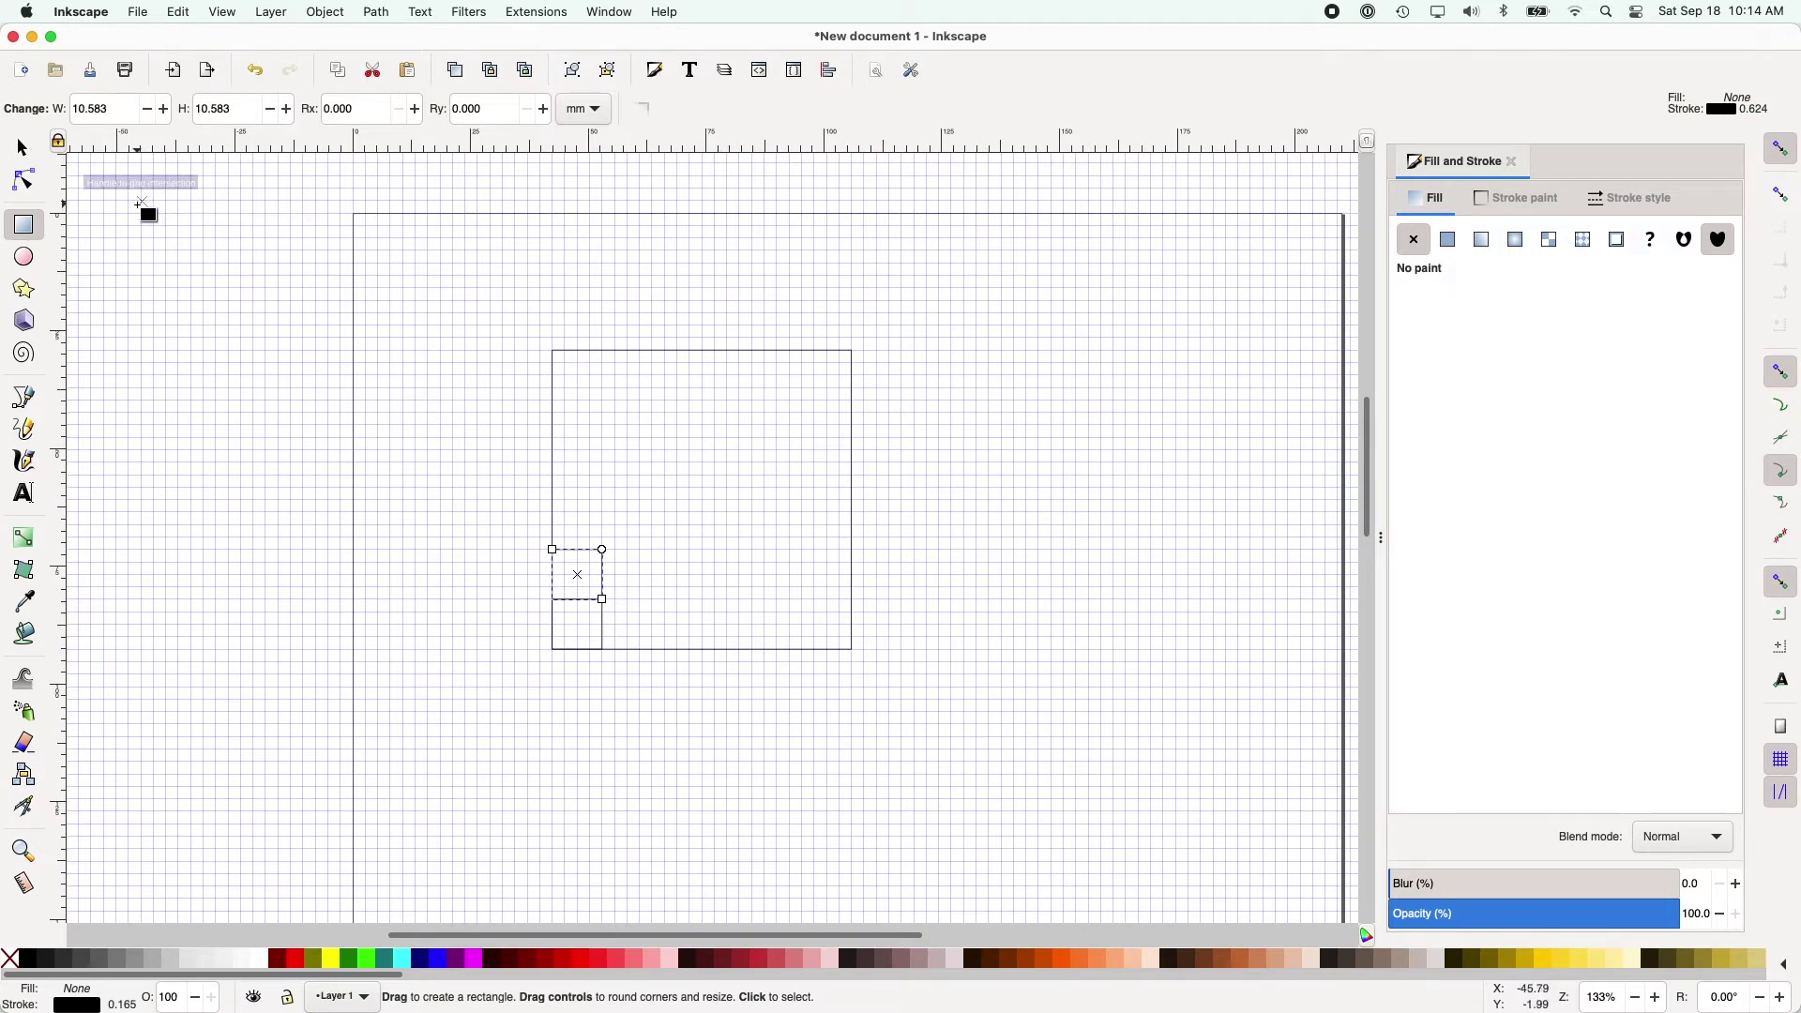
left_click(24, 151)
left_click(30, 191)
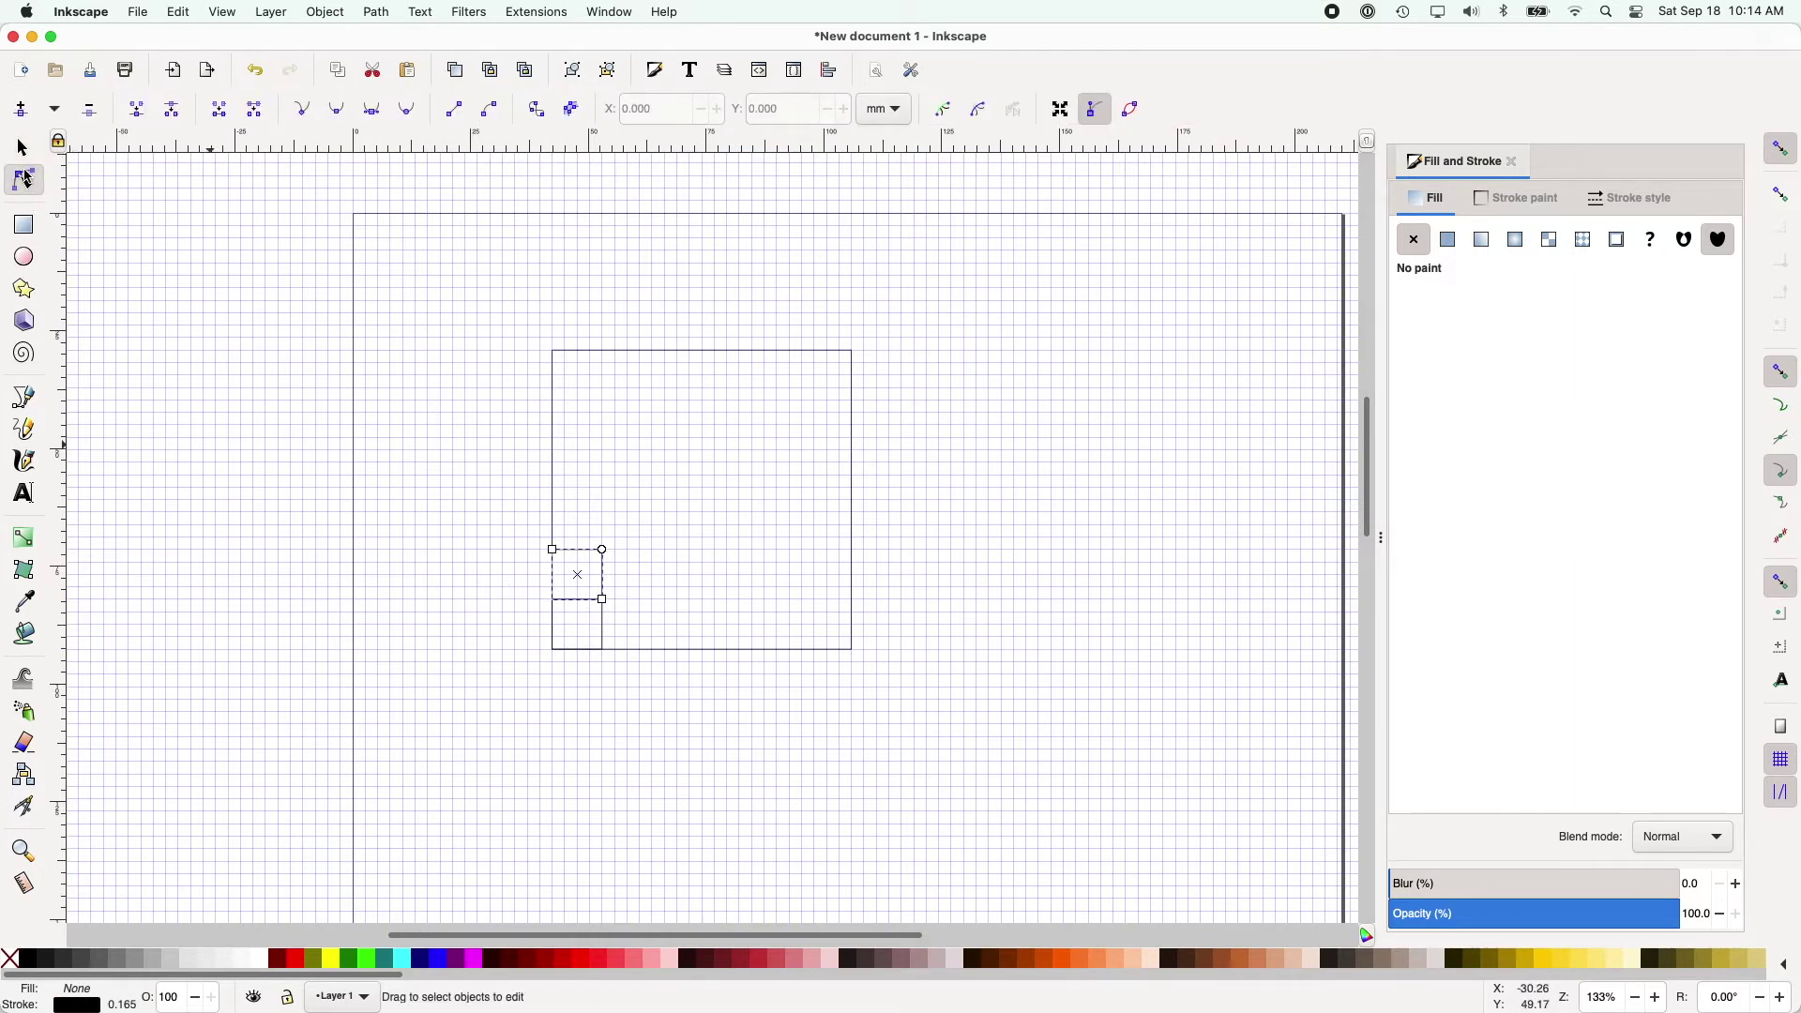
left_click(378, 12)
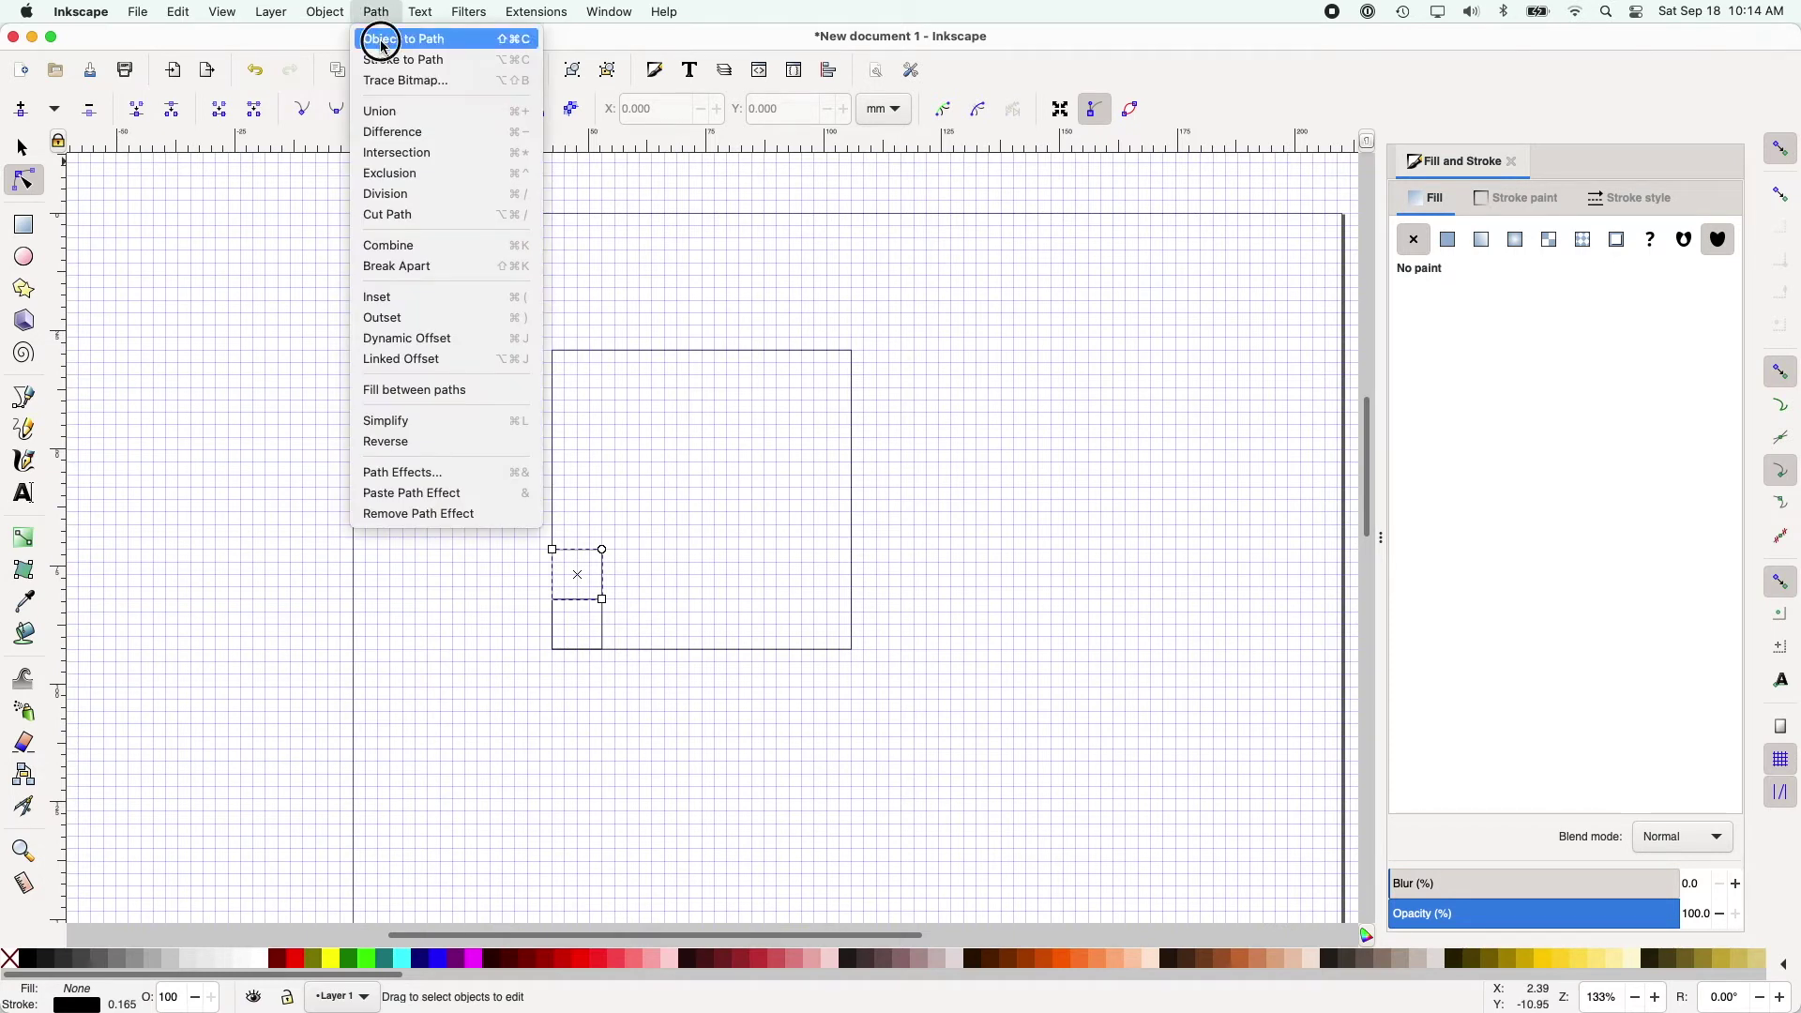
left_click(383, 41)
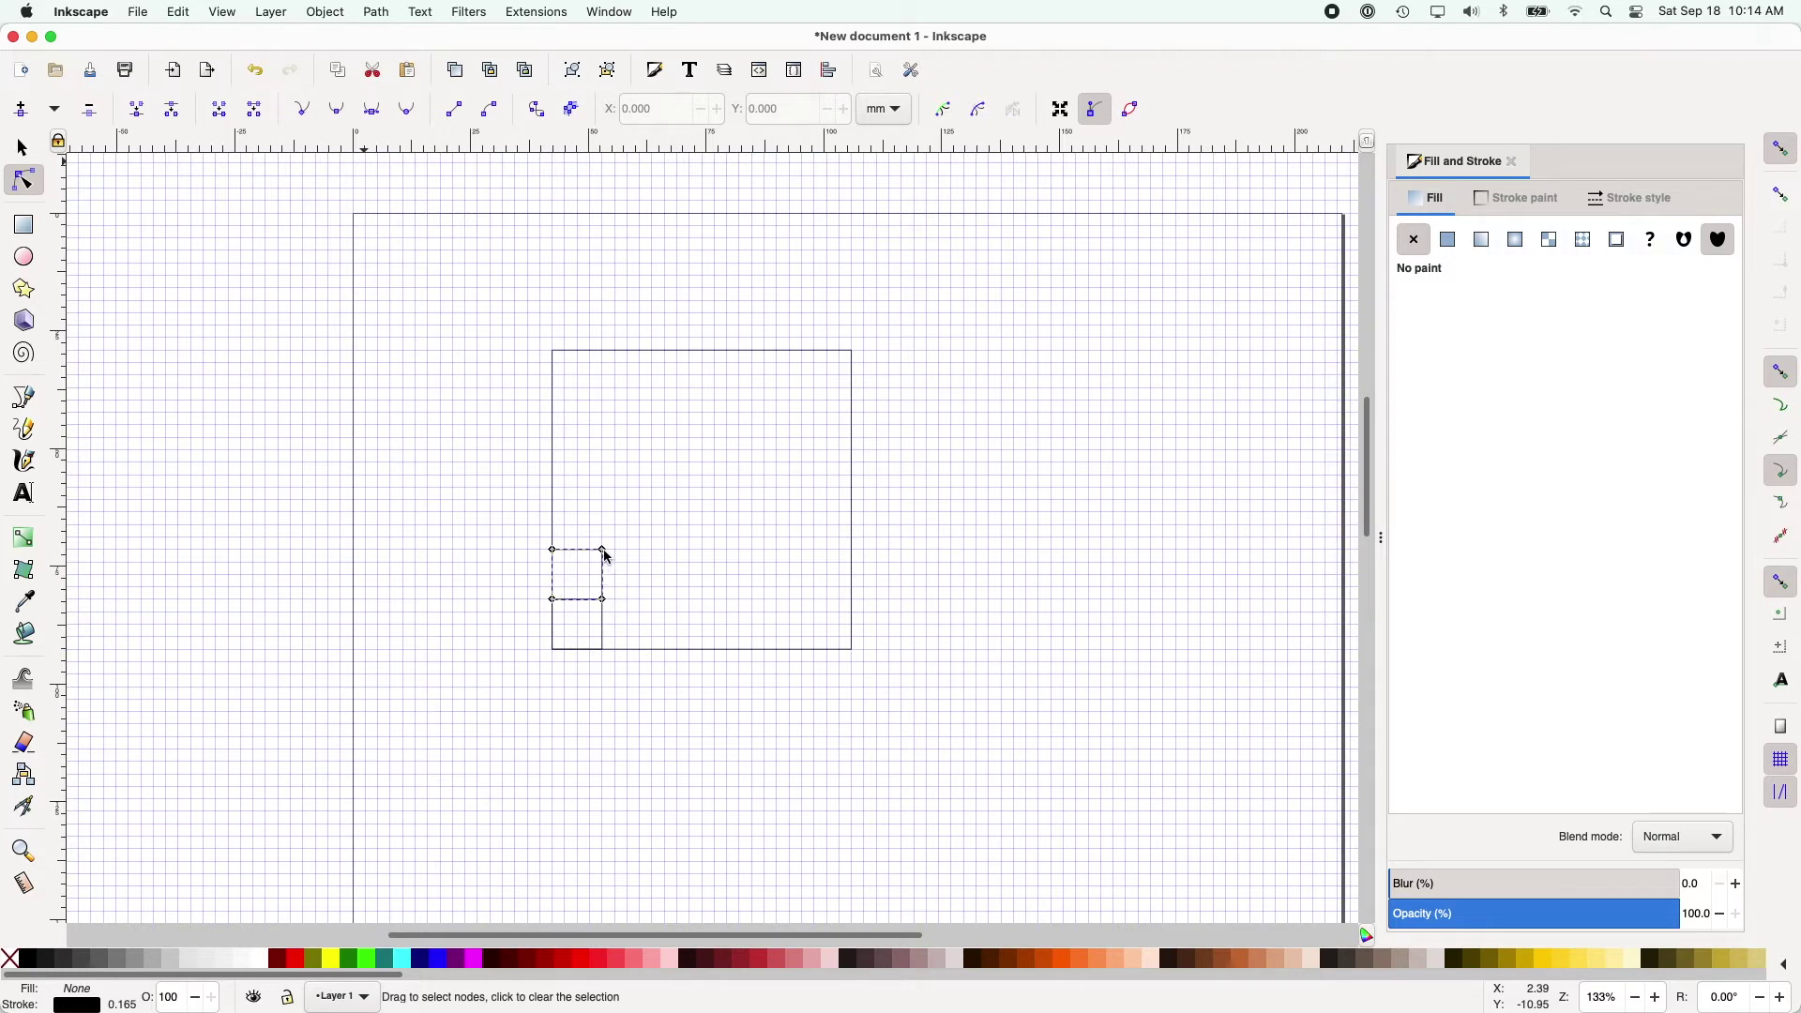
left_click(606, 553)
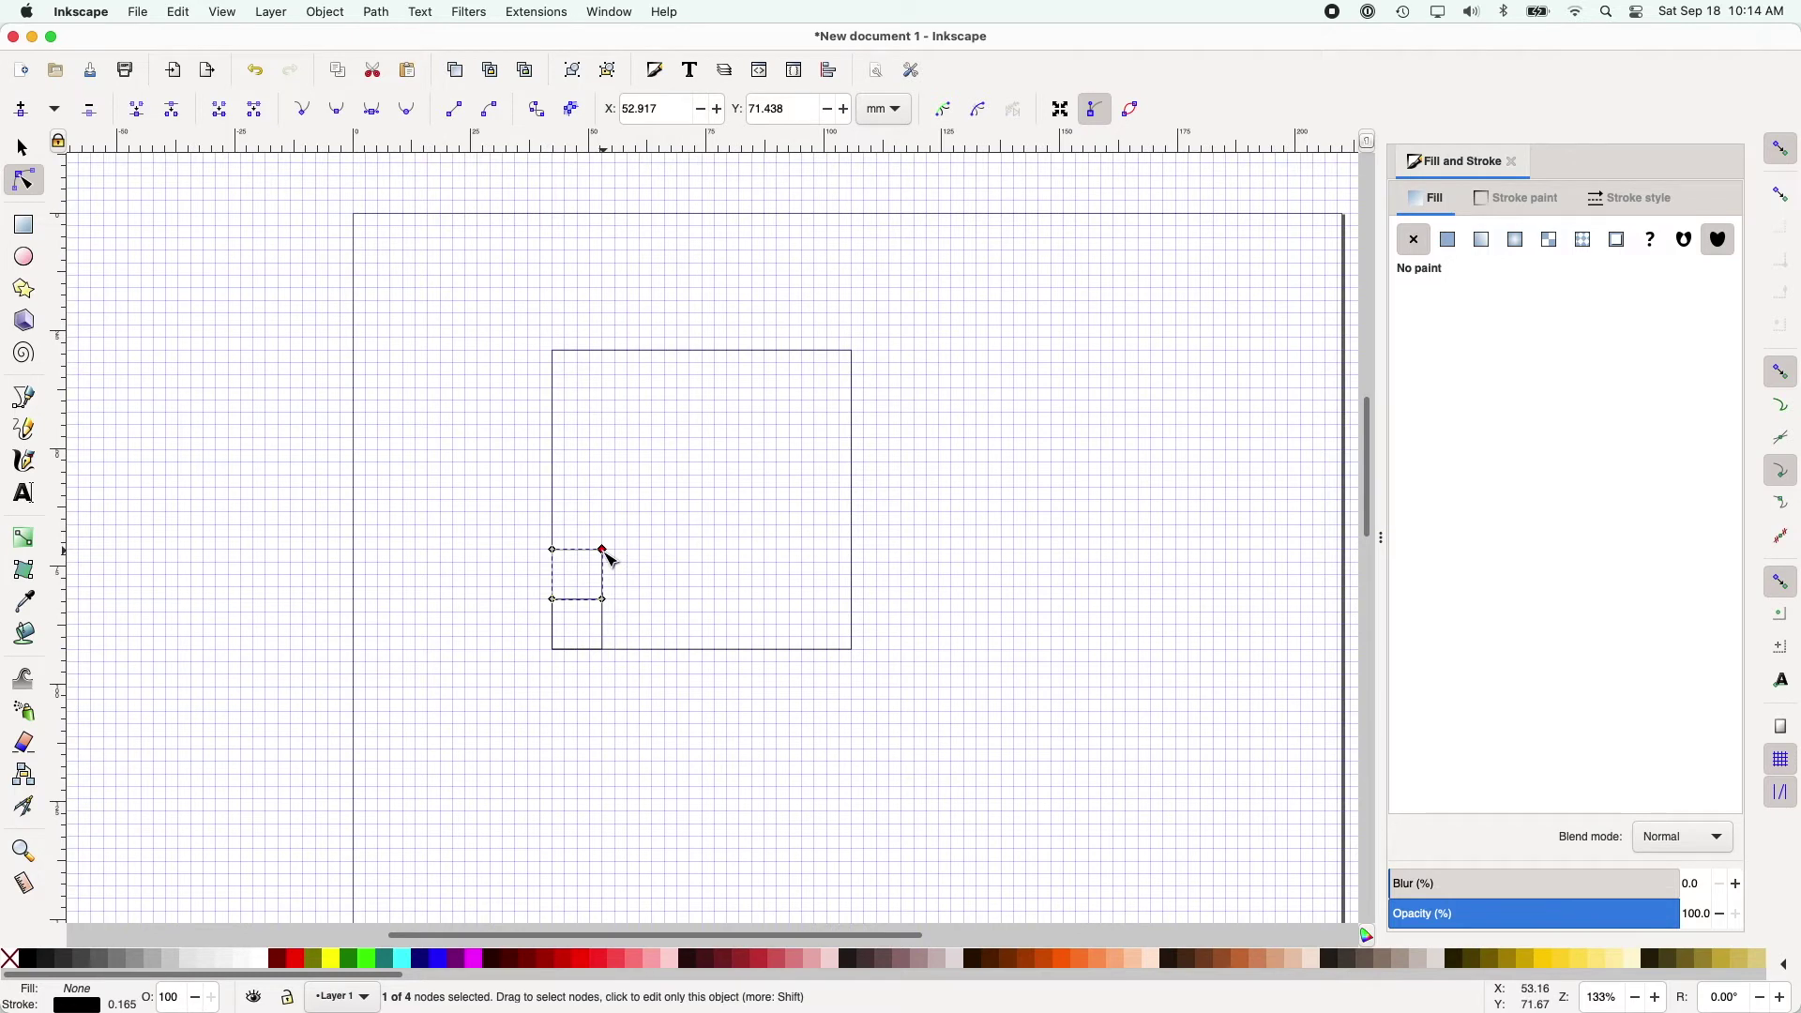
key("ctrl")
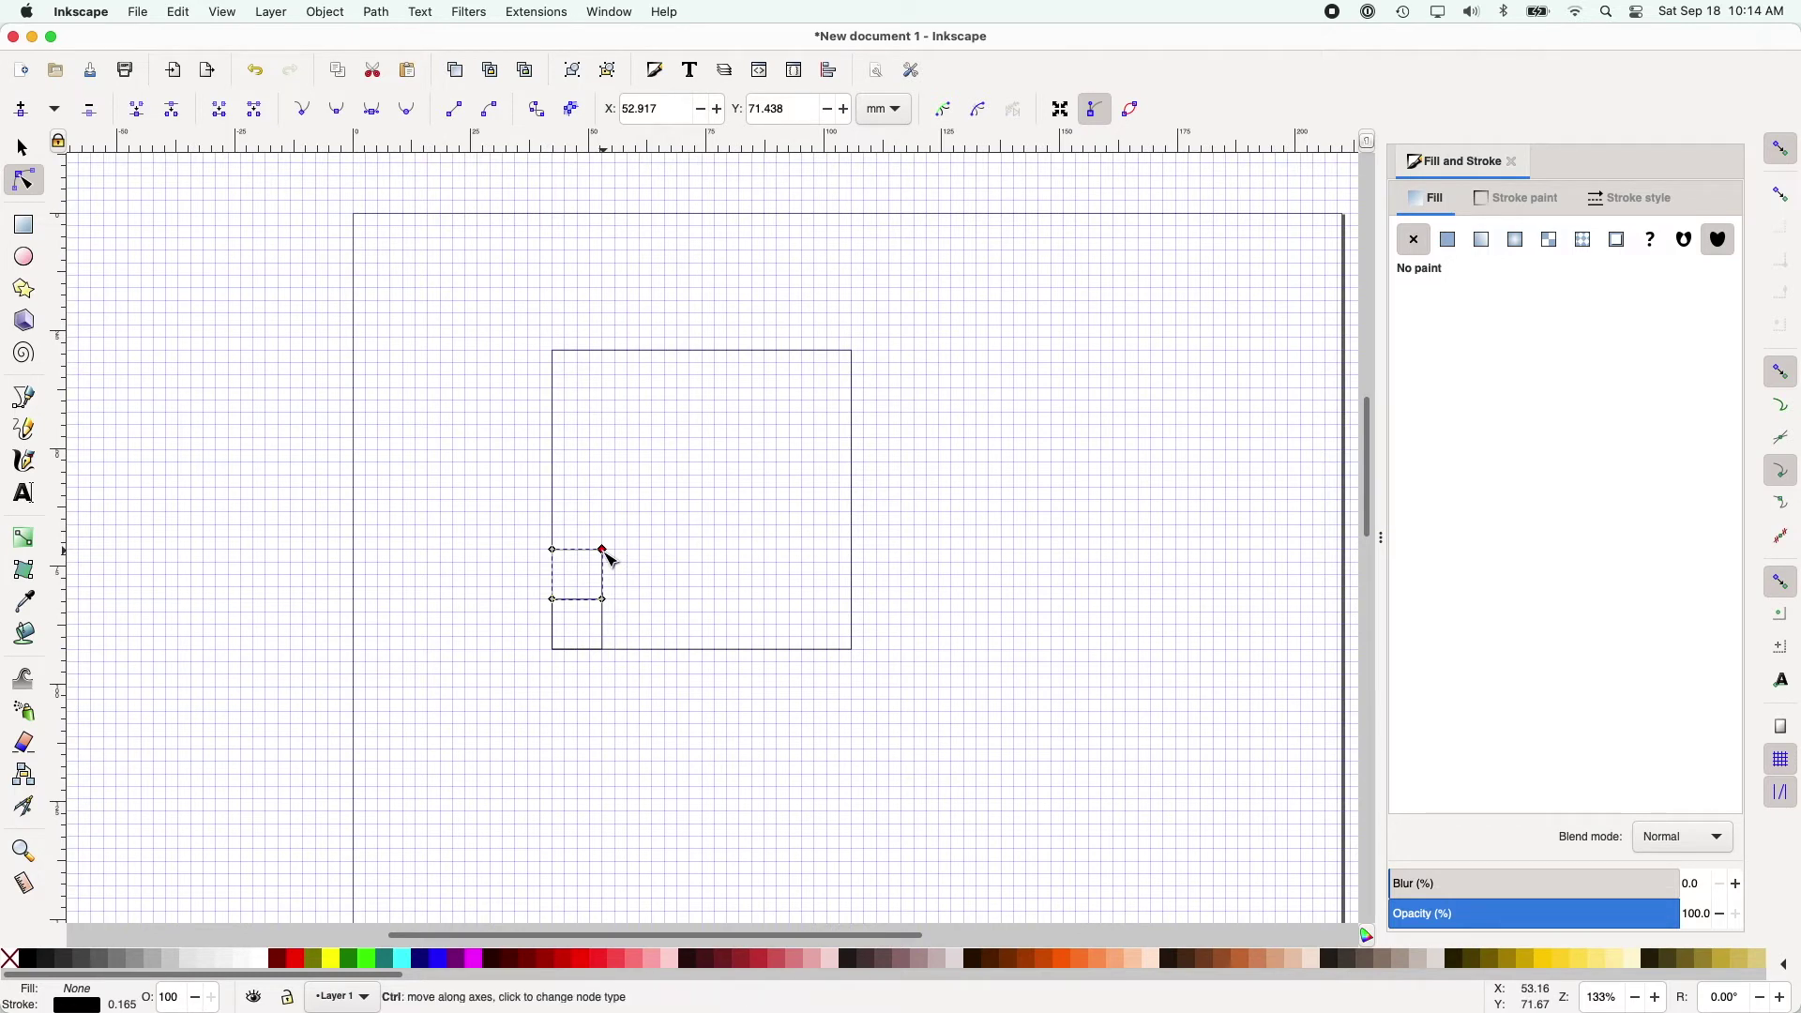
key("Delete")
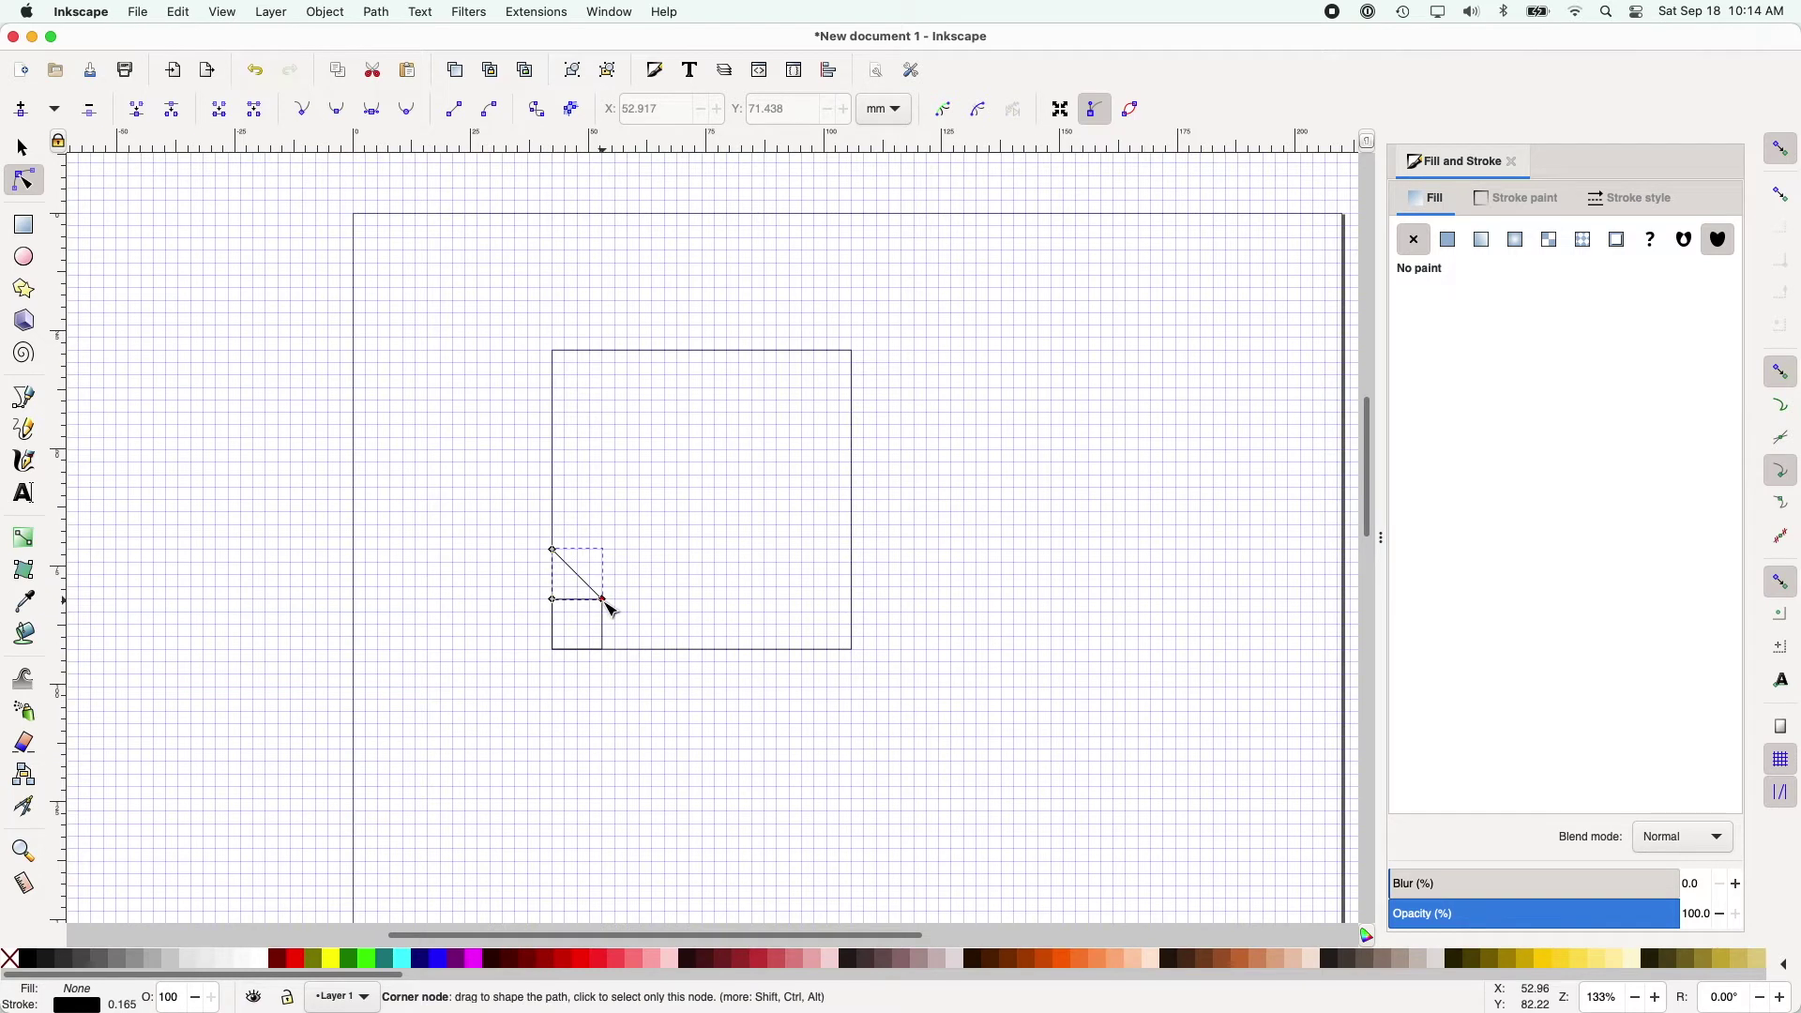
left_click(515, 587)
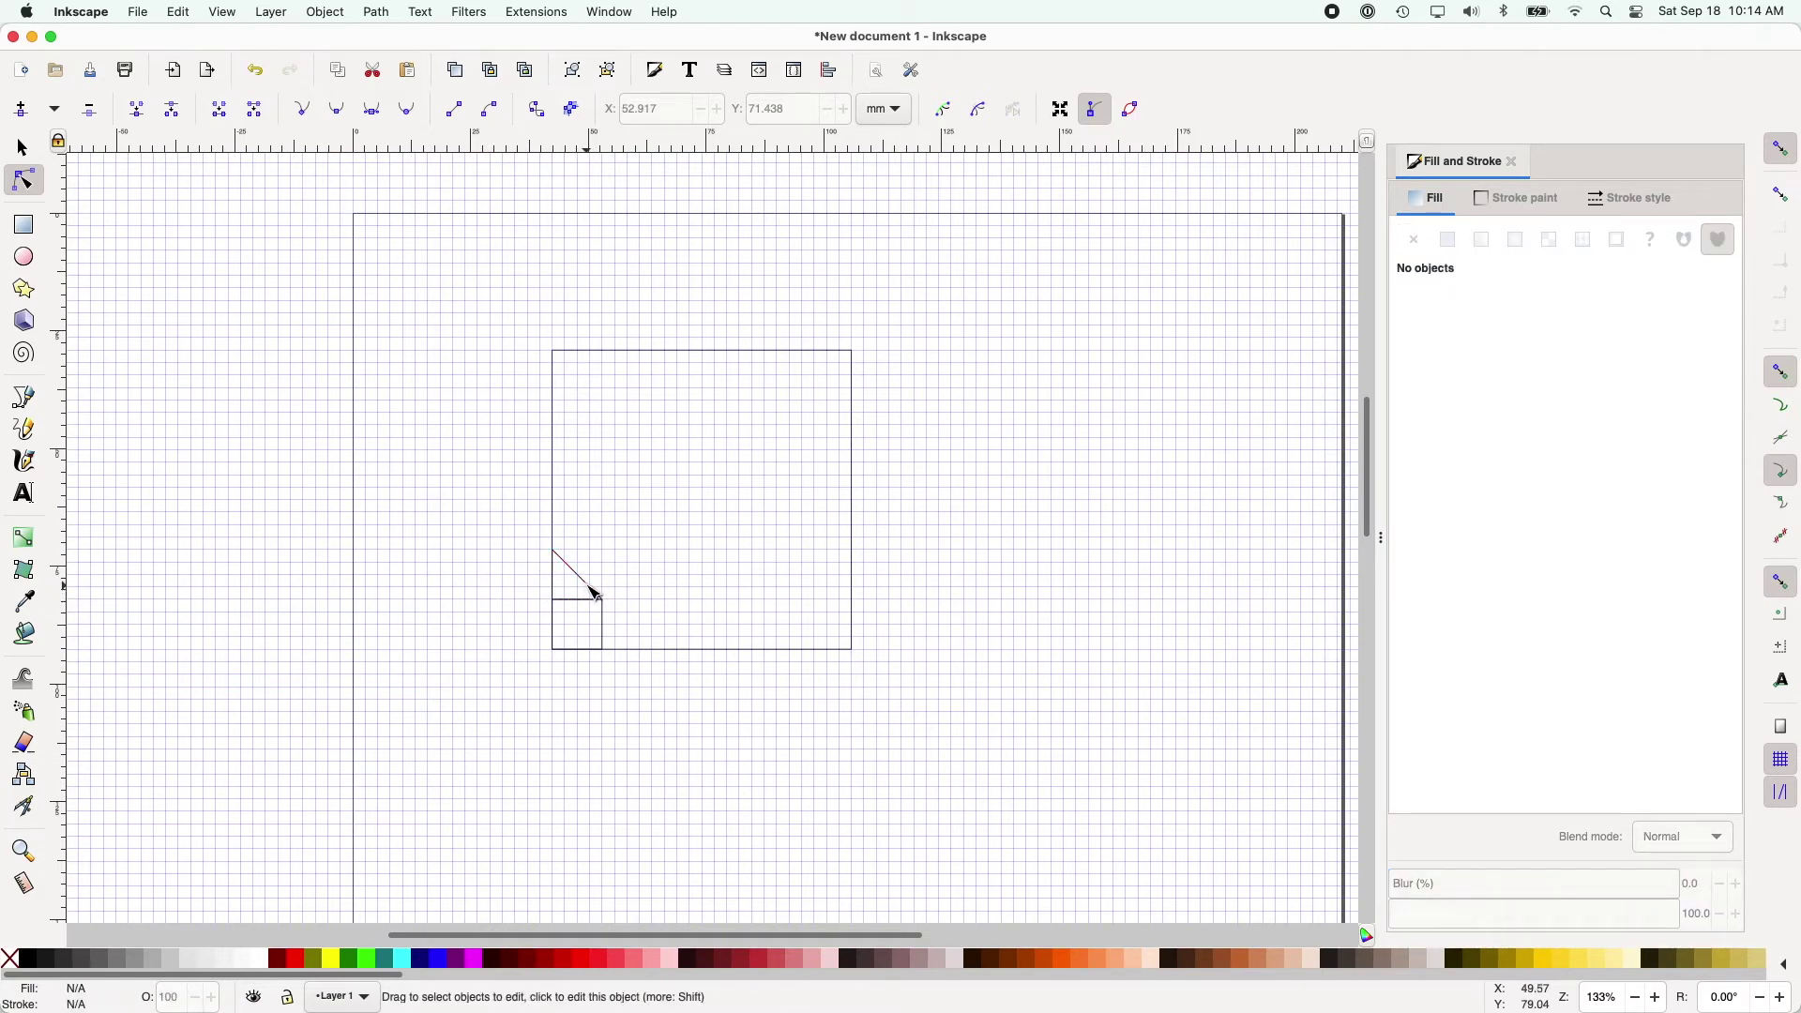
Step: Copy the triangle and place the copy beside the bottom-left small square
left_click(597, 593)
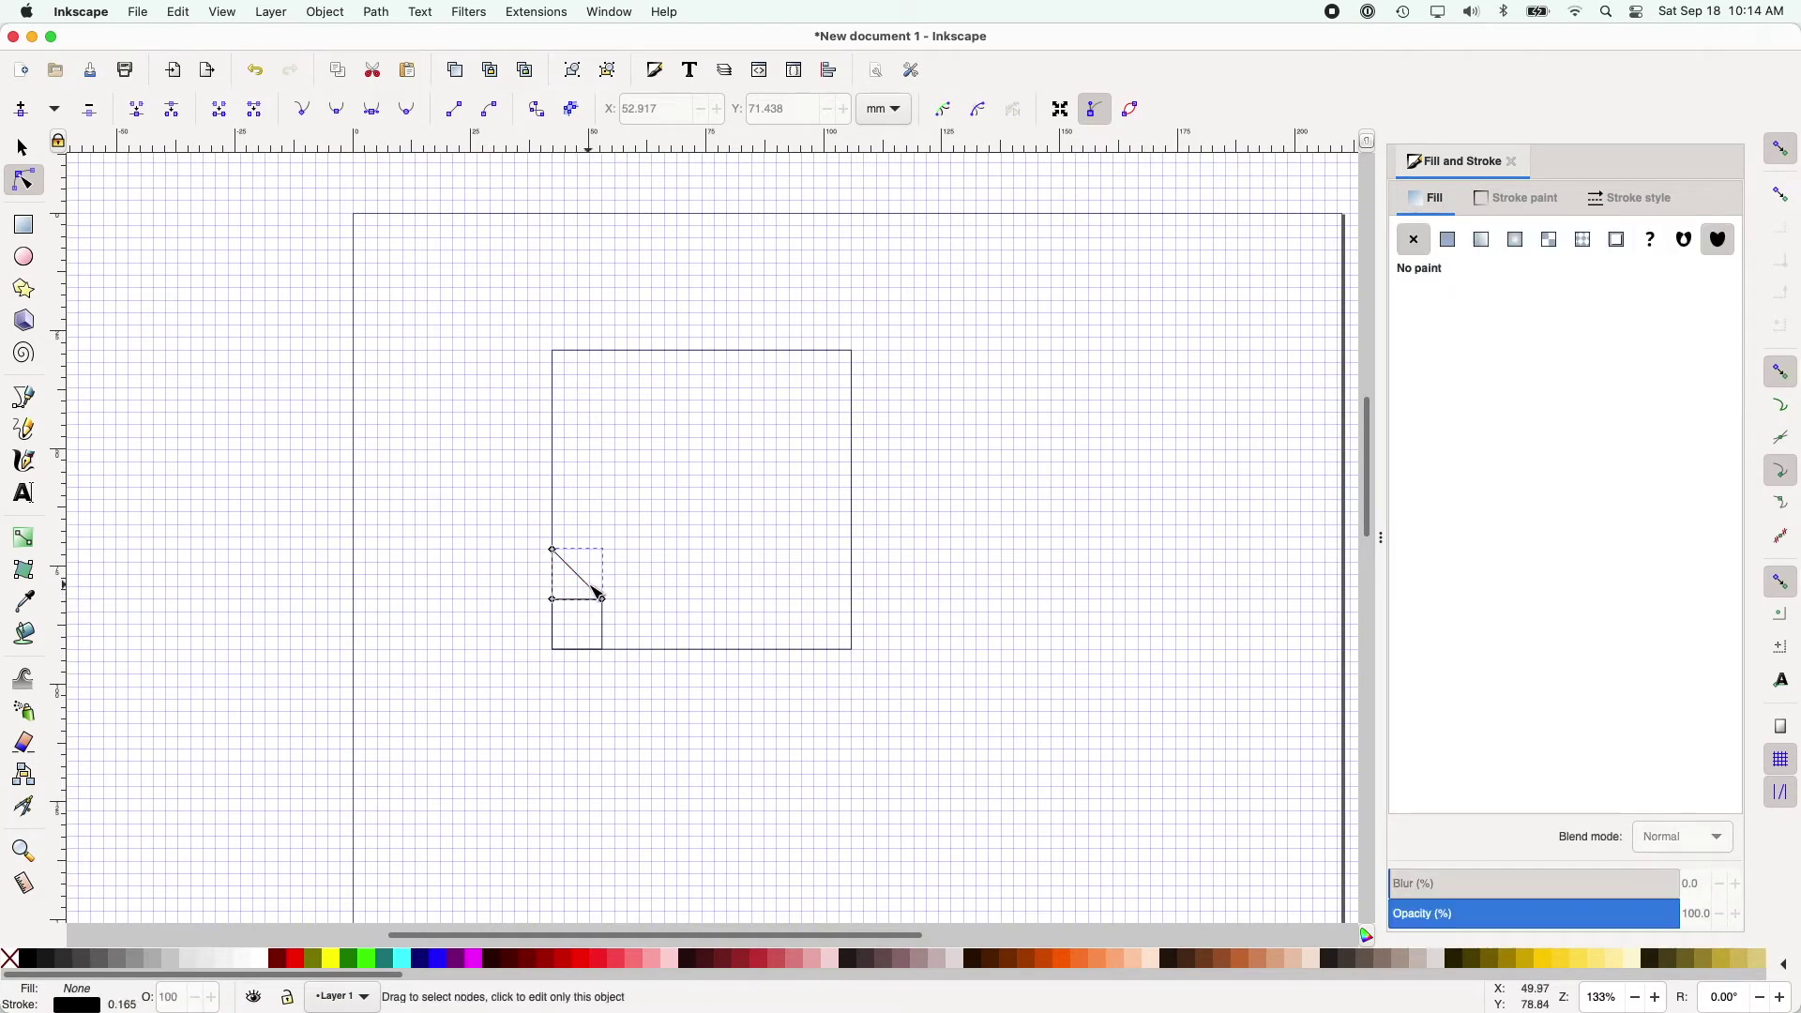
left_click(22, 148)
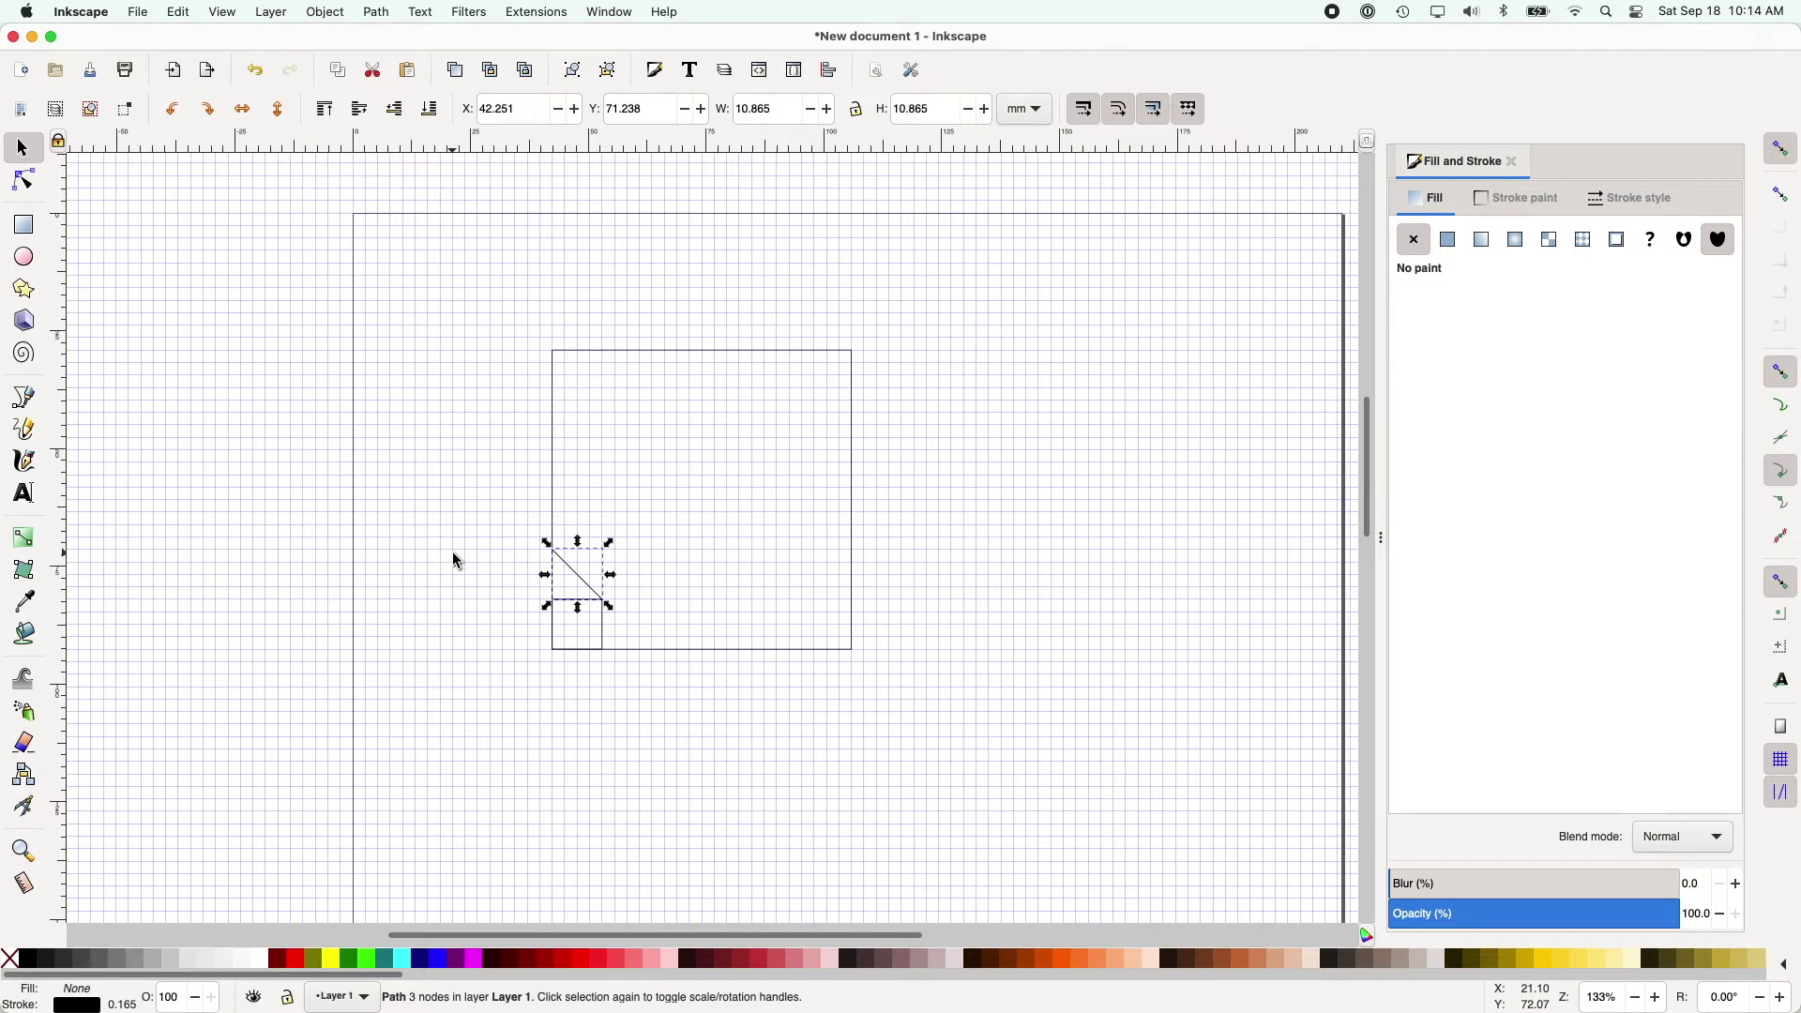
key("alt")
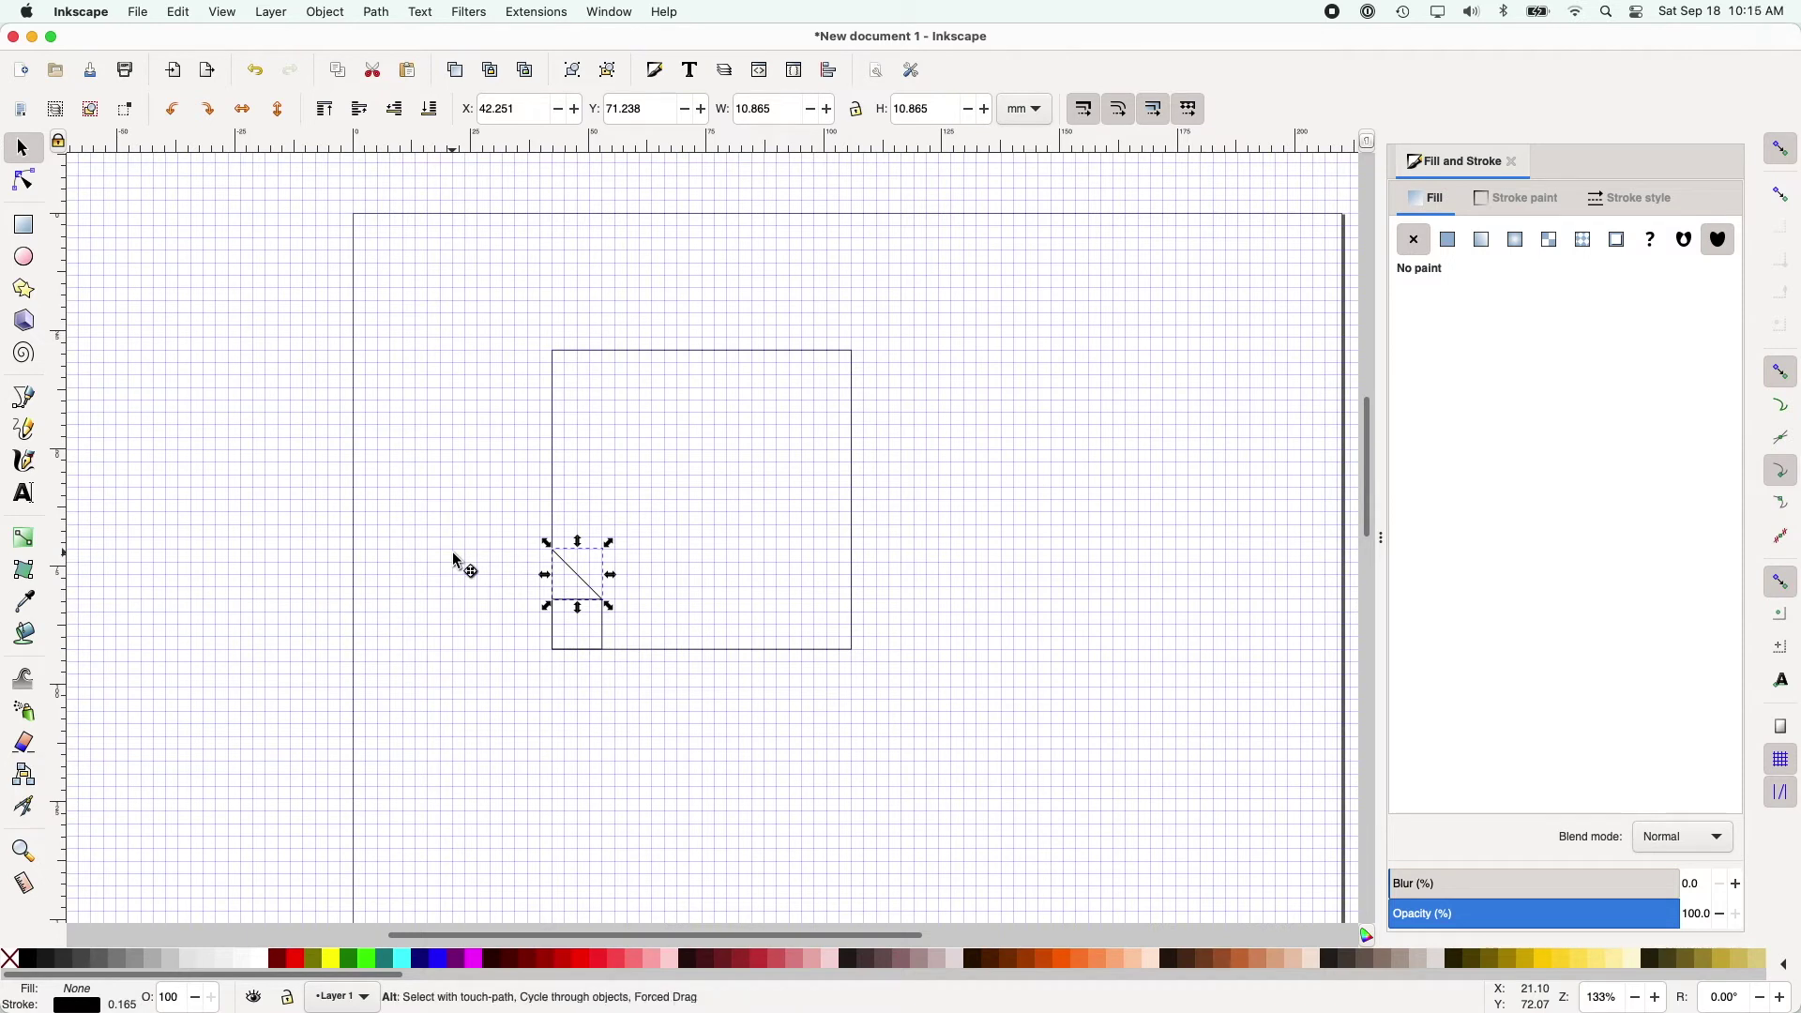
key("alt")
left_click_drag(457, 562, 458, 561)
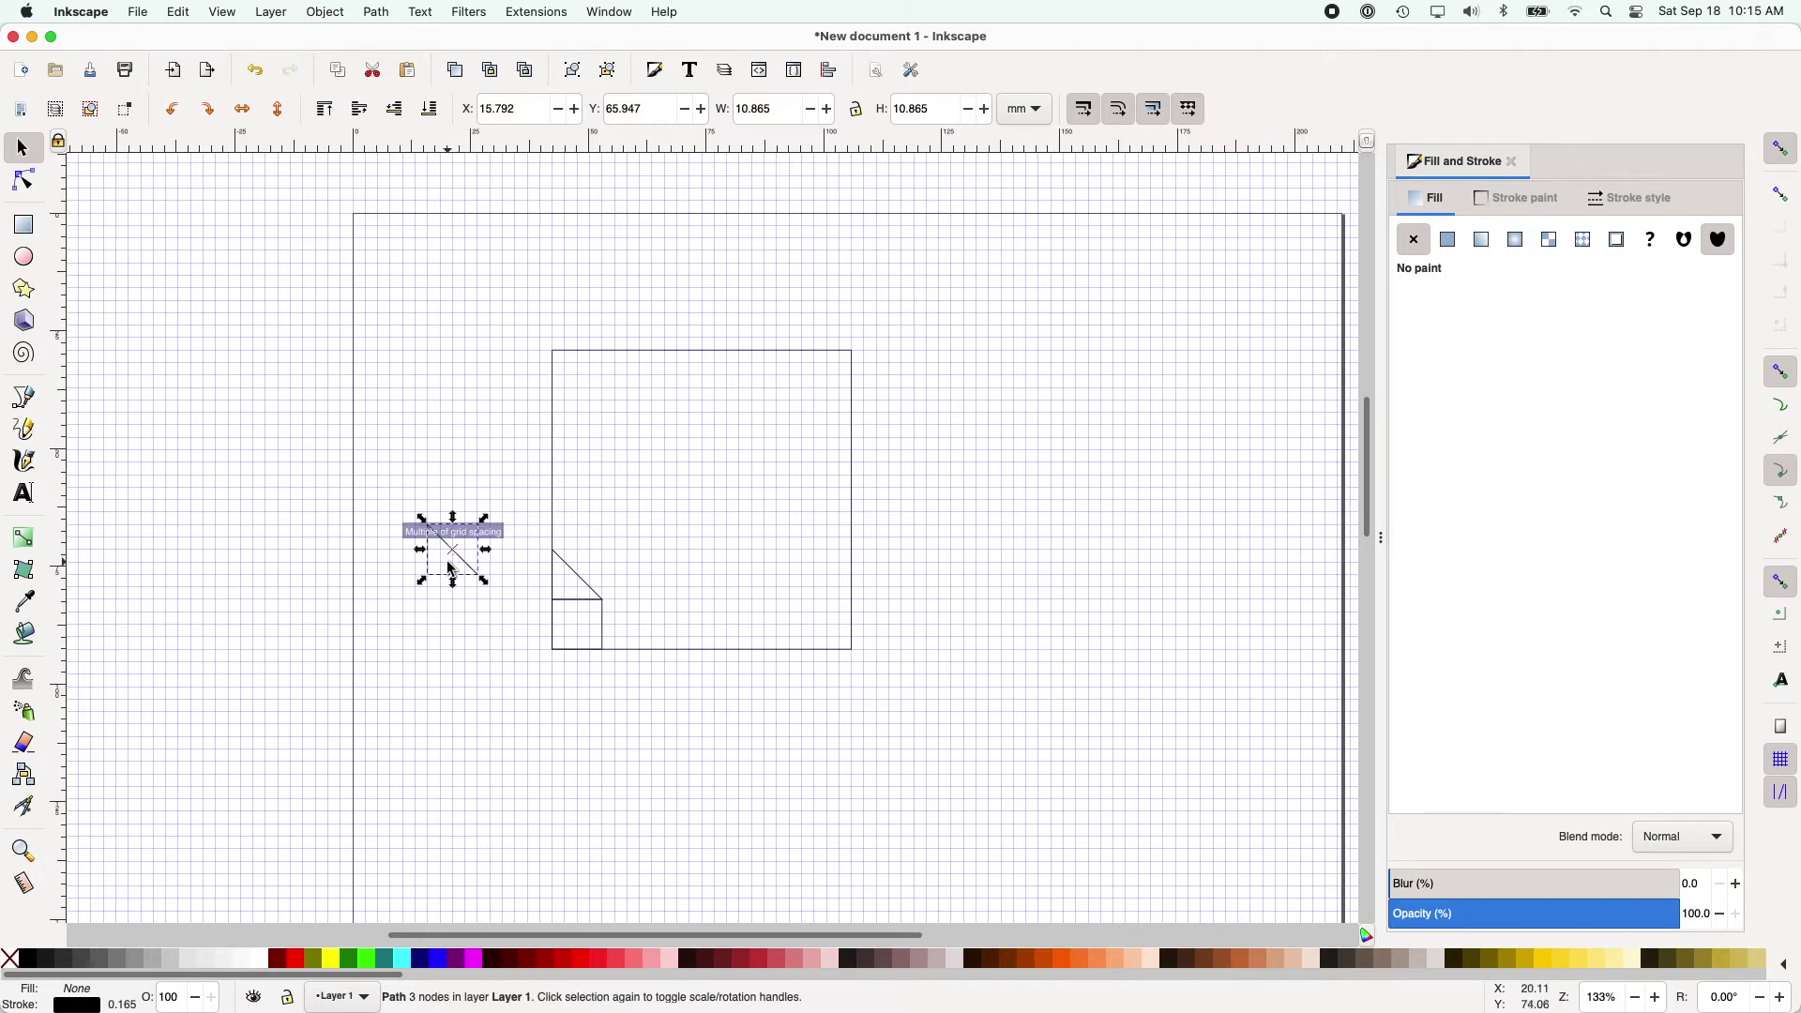
left_click(442, 577)
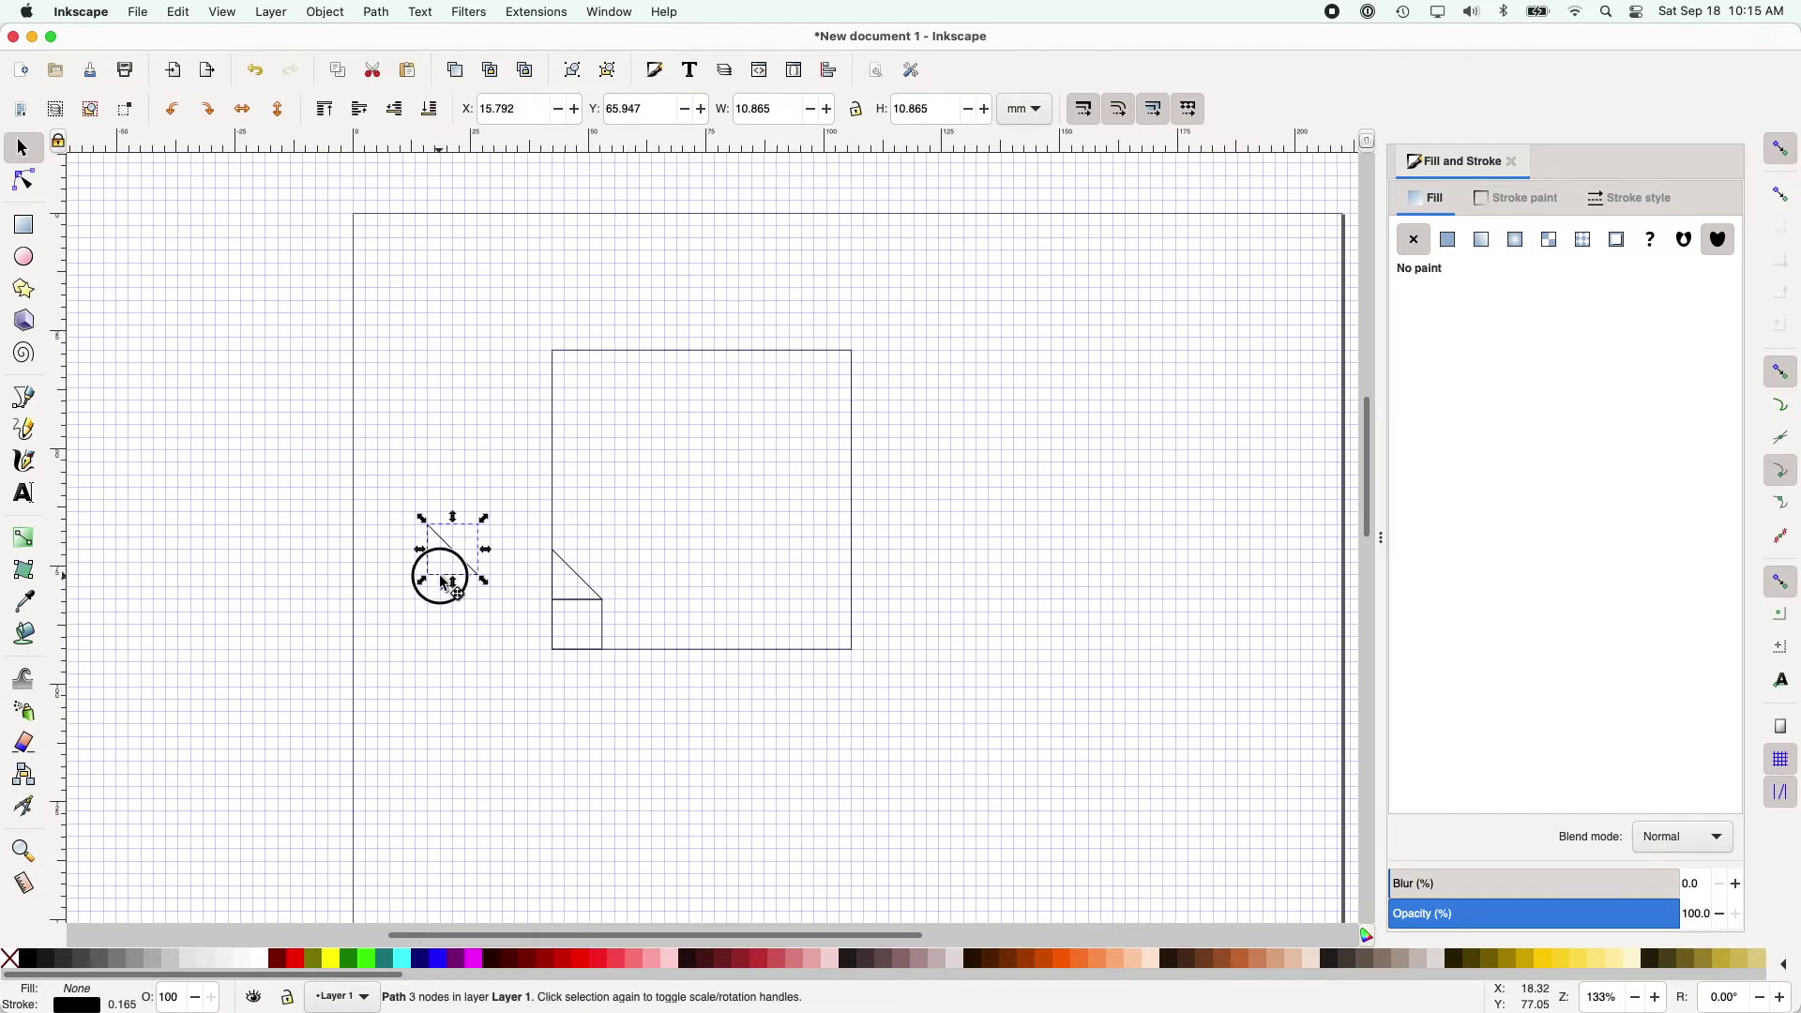
left_click_drag(442, 580, 525, 625)
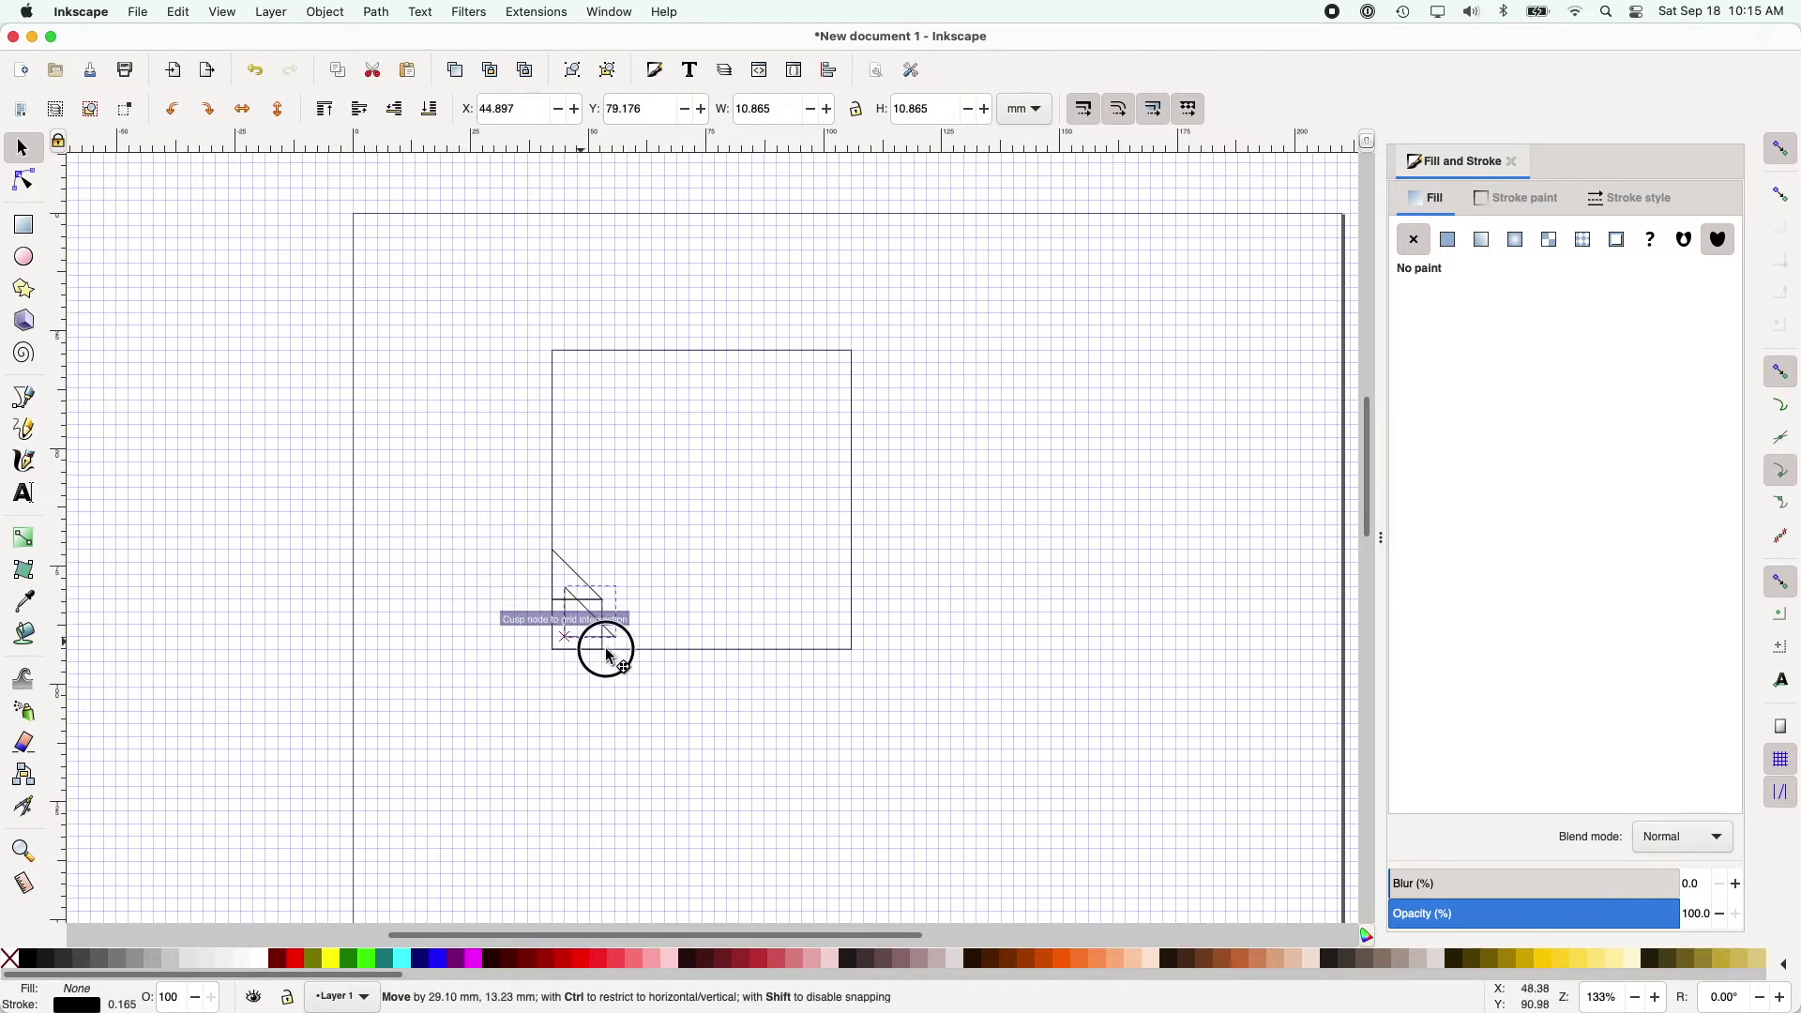
left_click_drag(610, 659, 647, 670)
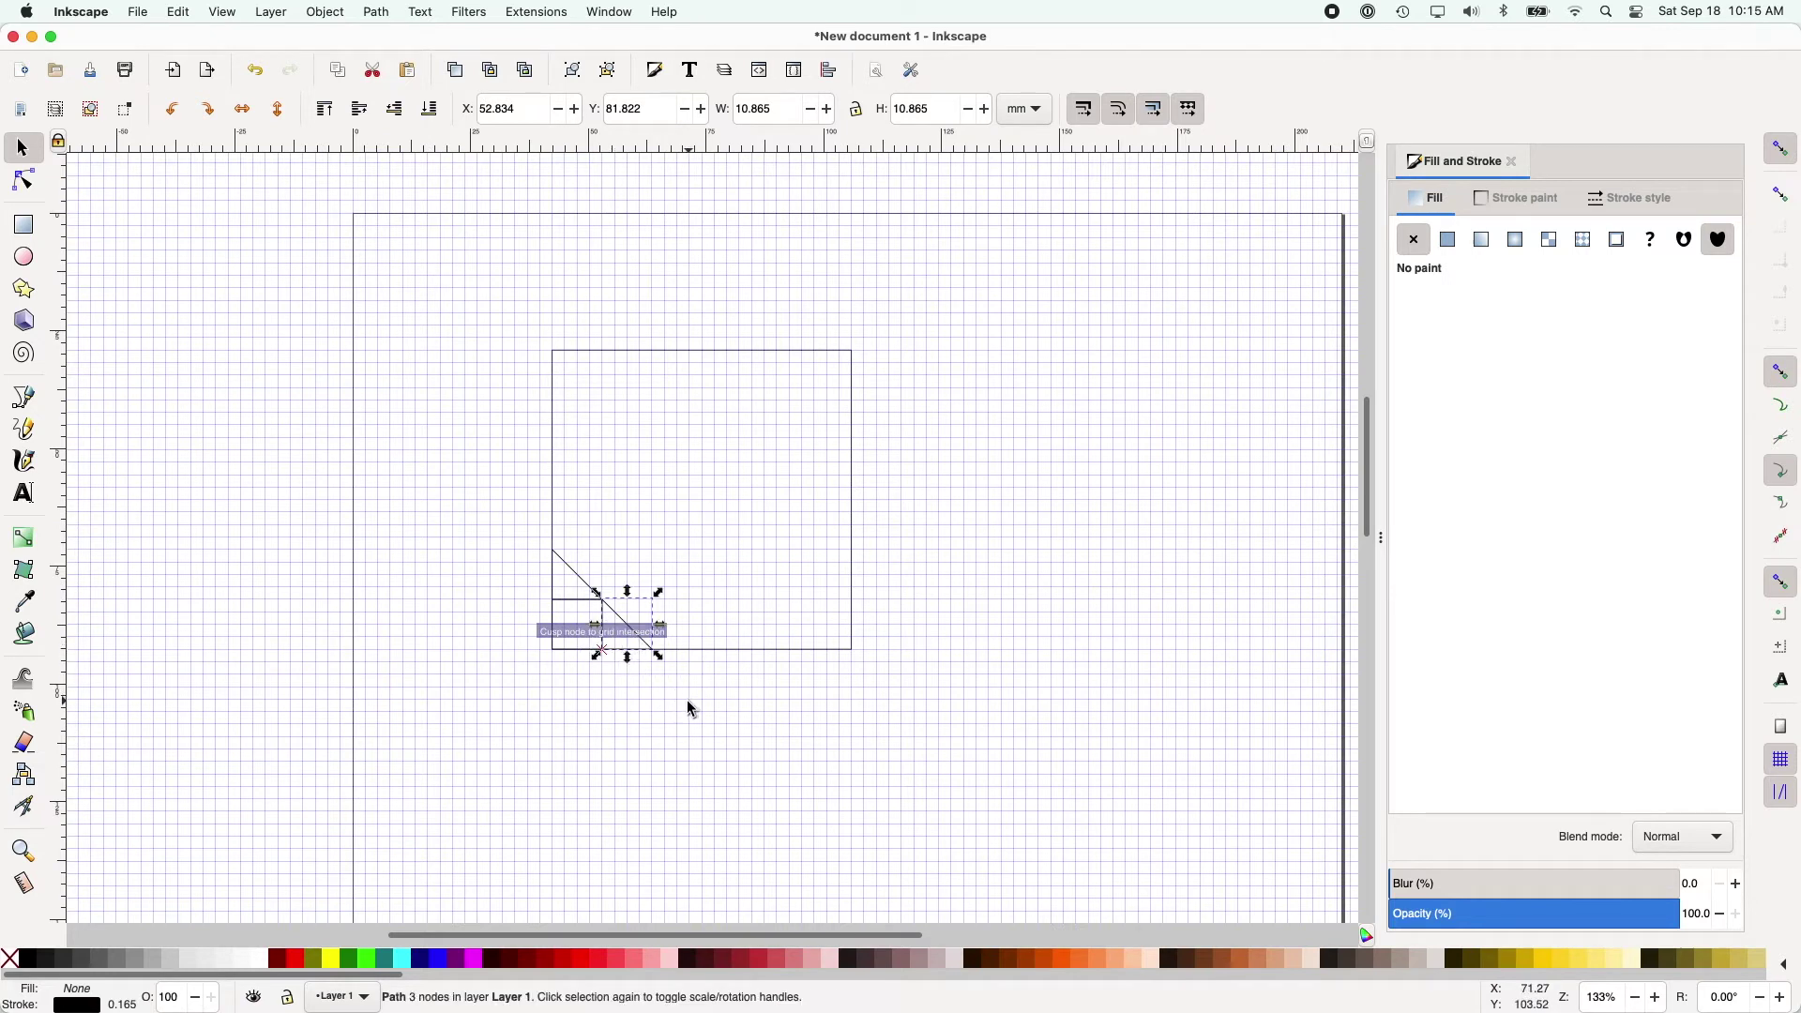
left_click(688, 704)
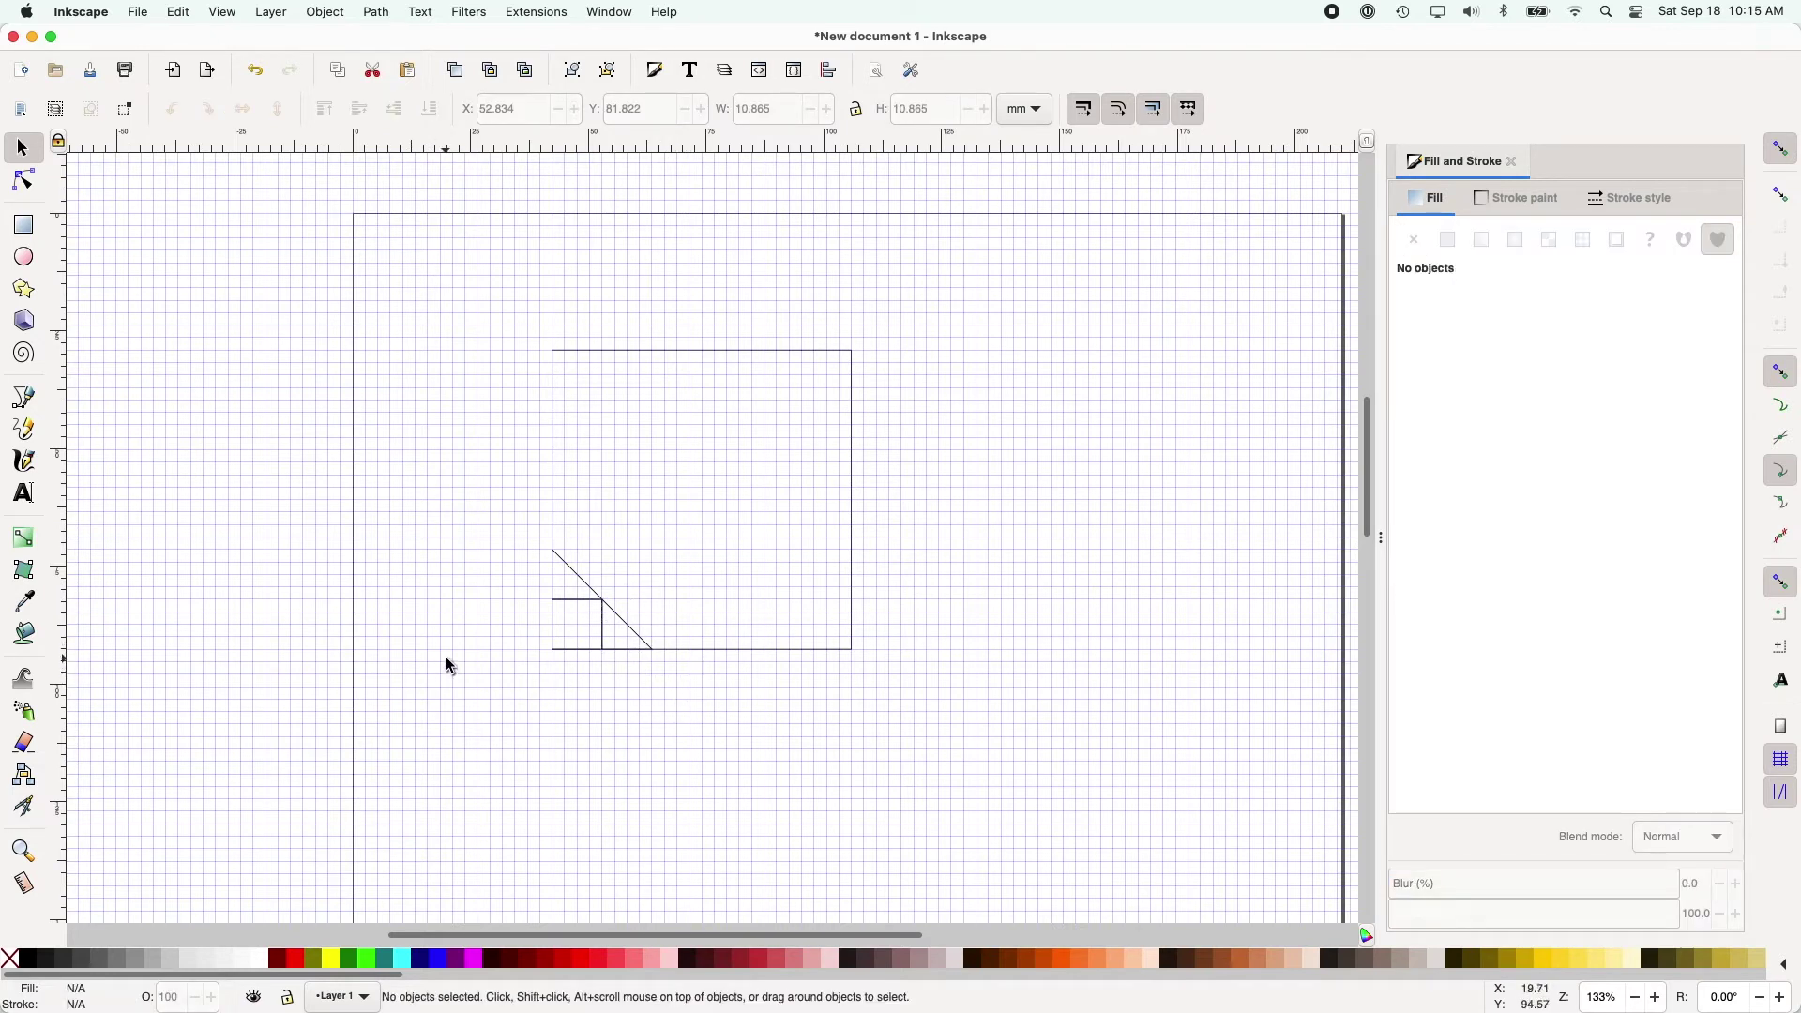
Step: Flip a triangle copy vertically and horizontally, fitting triangles into the top-left and bottom-right cells
left_click(579, 582)
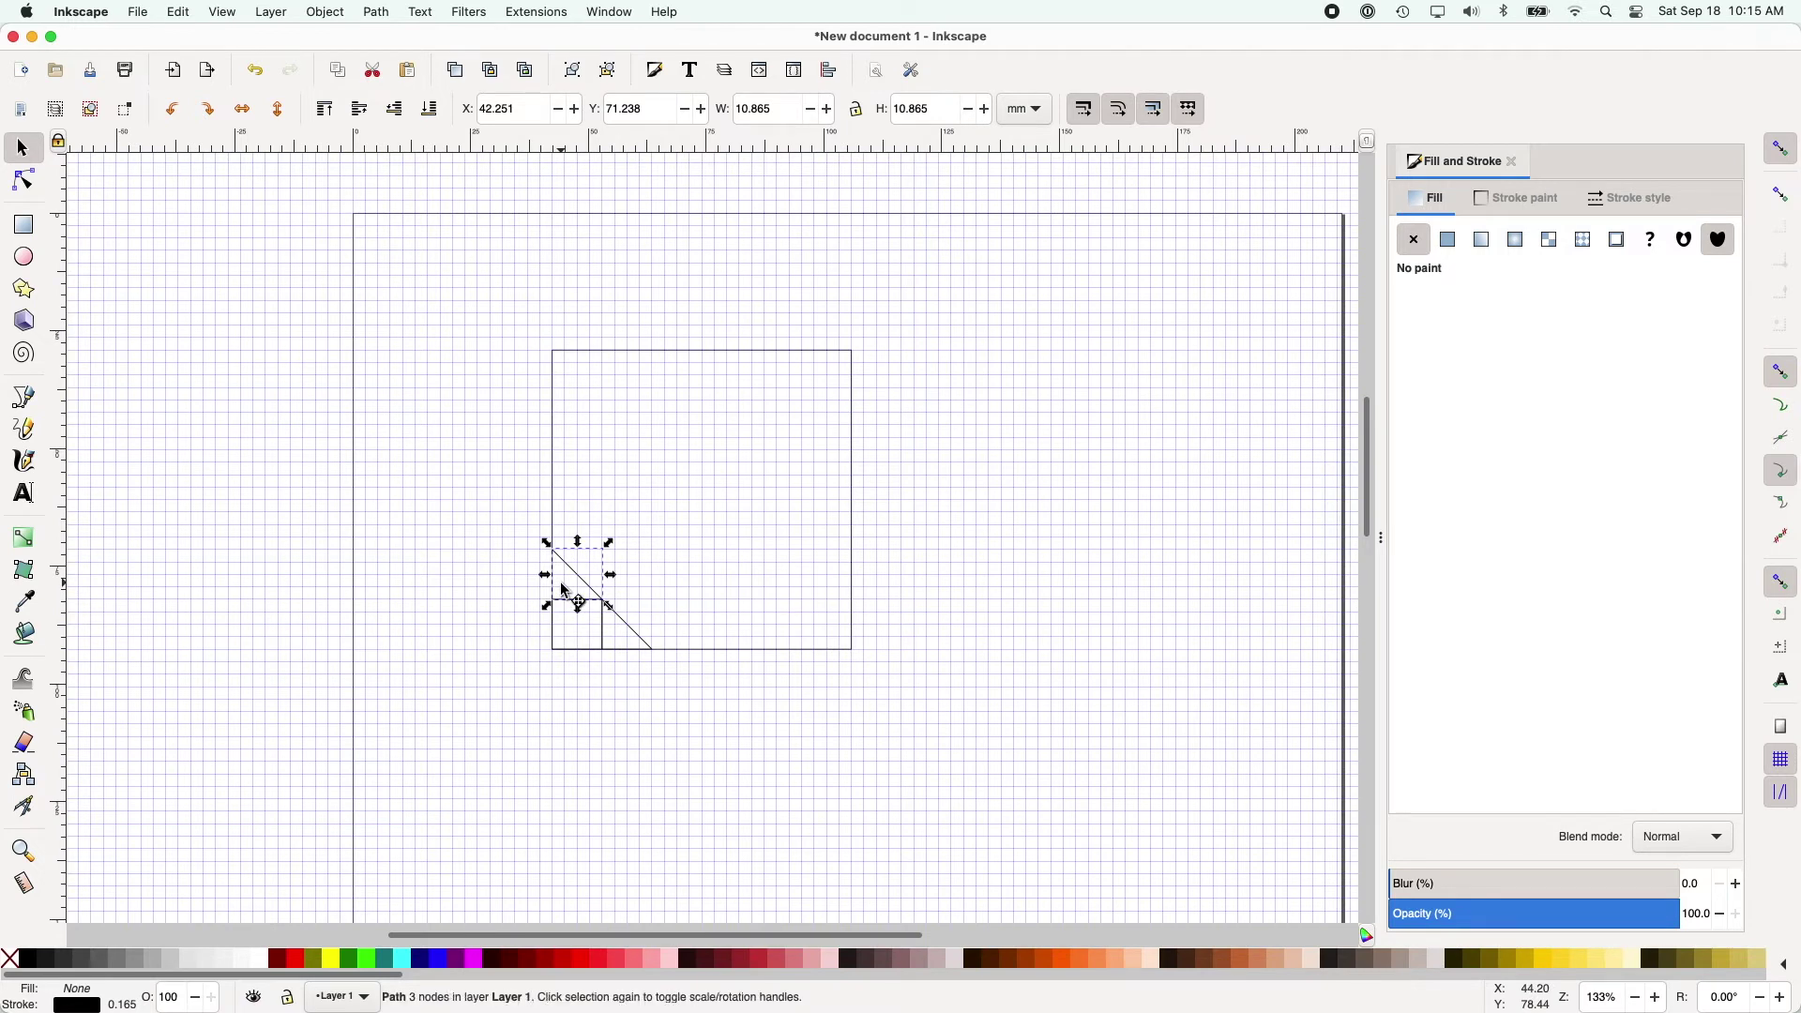
left_click_drag(566, 591, 553, 603)
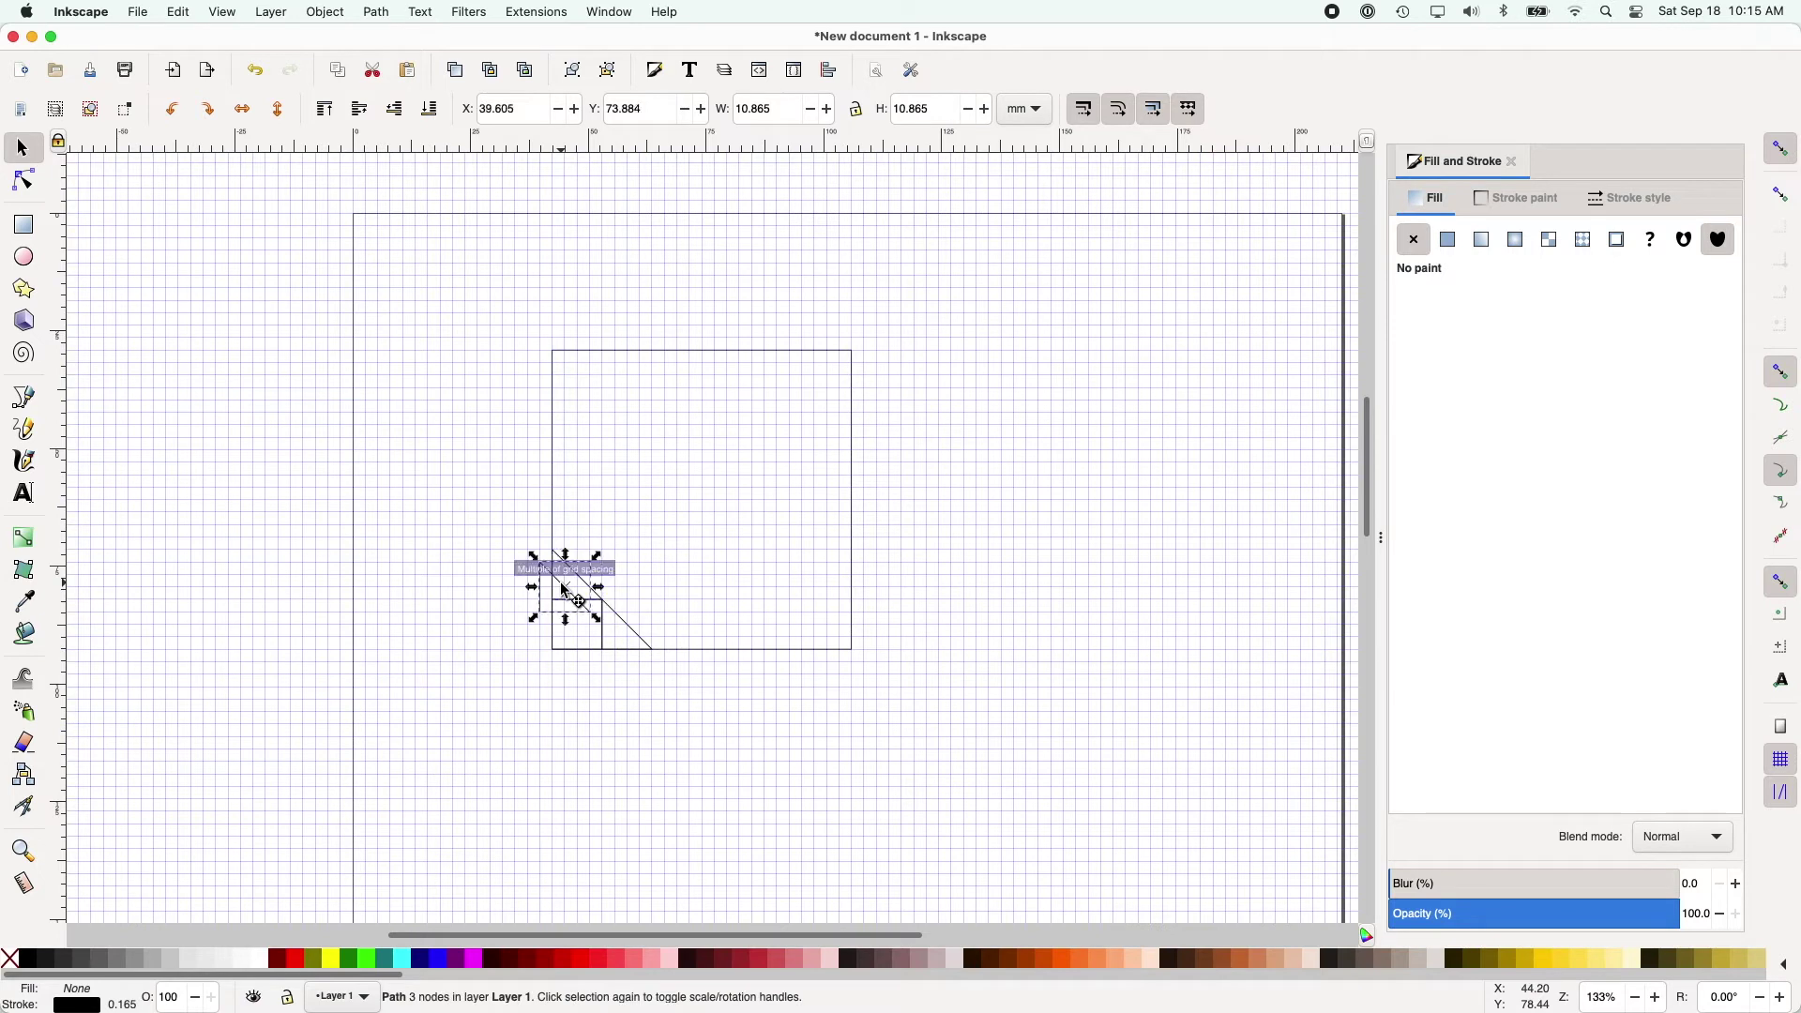
left_click(278, 110)
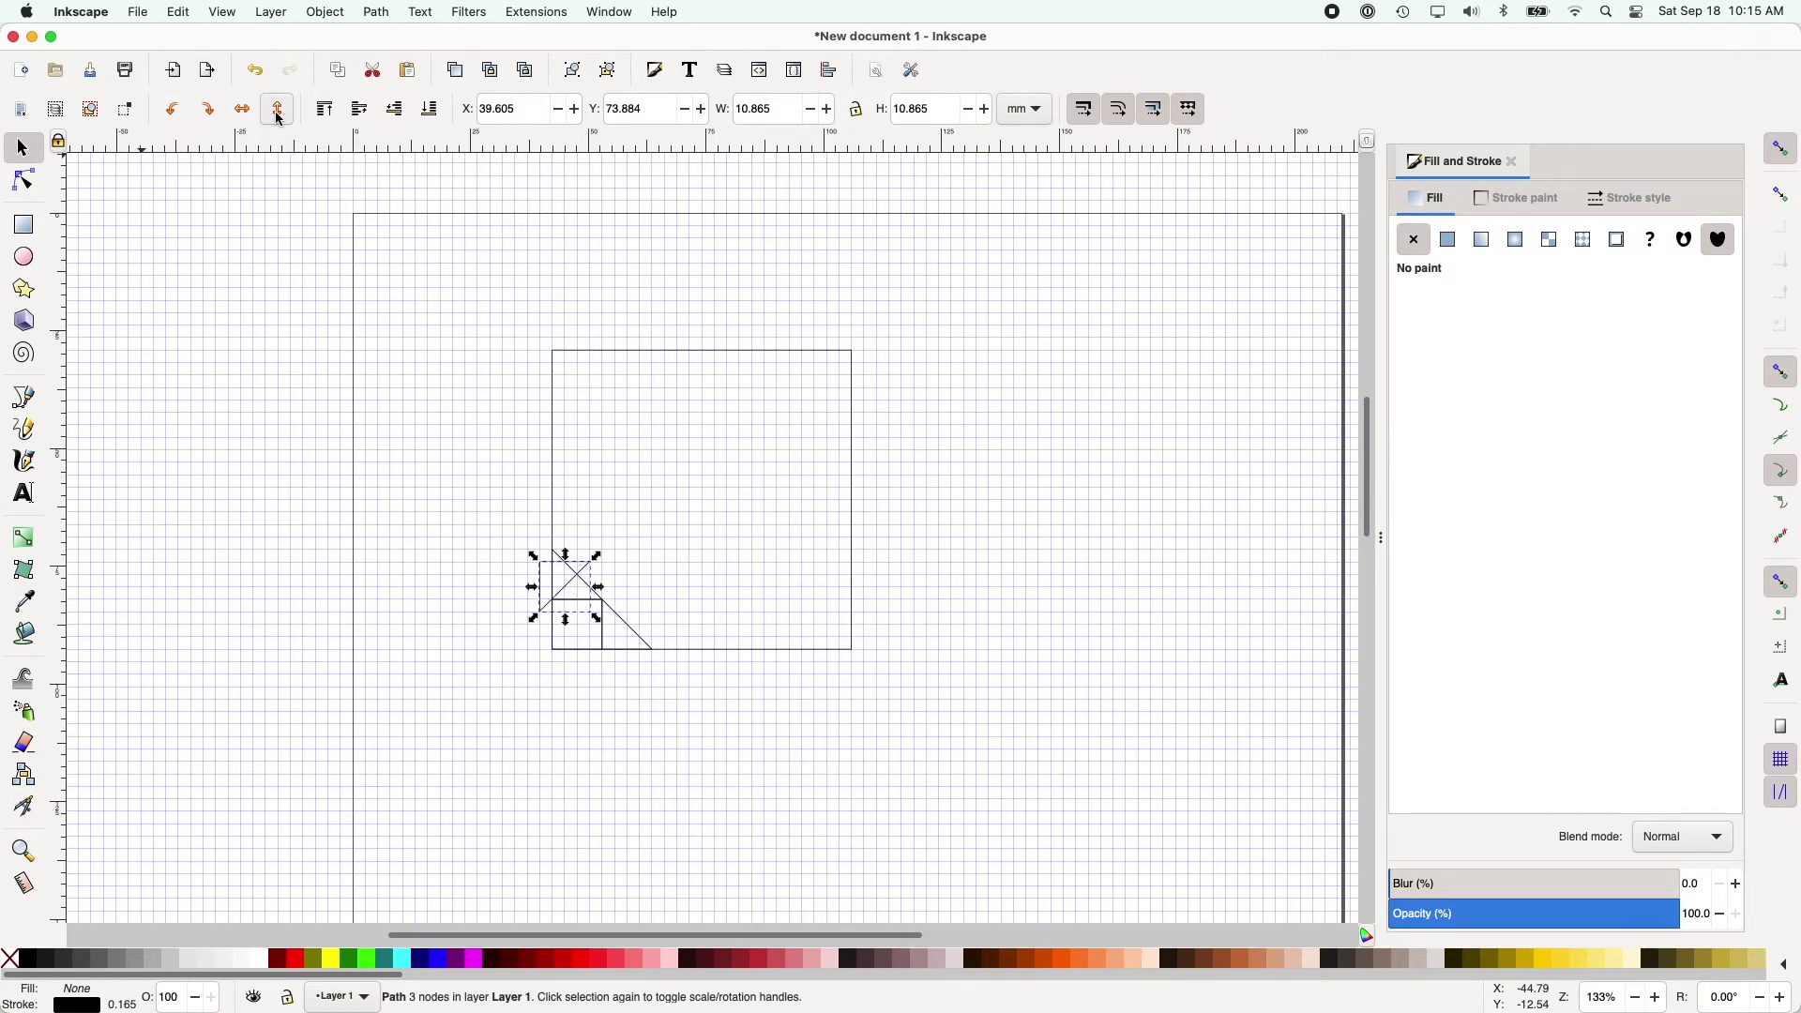
left_click(243, 115)
mouse_move(575, 596)
left_mouse_down()
mouse_move(595, 567)
mouse_move(588, 582)
left_mouse_up()
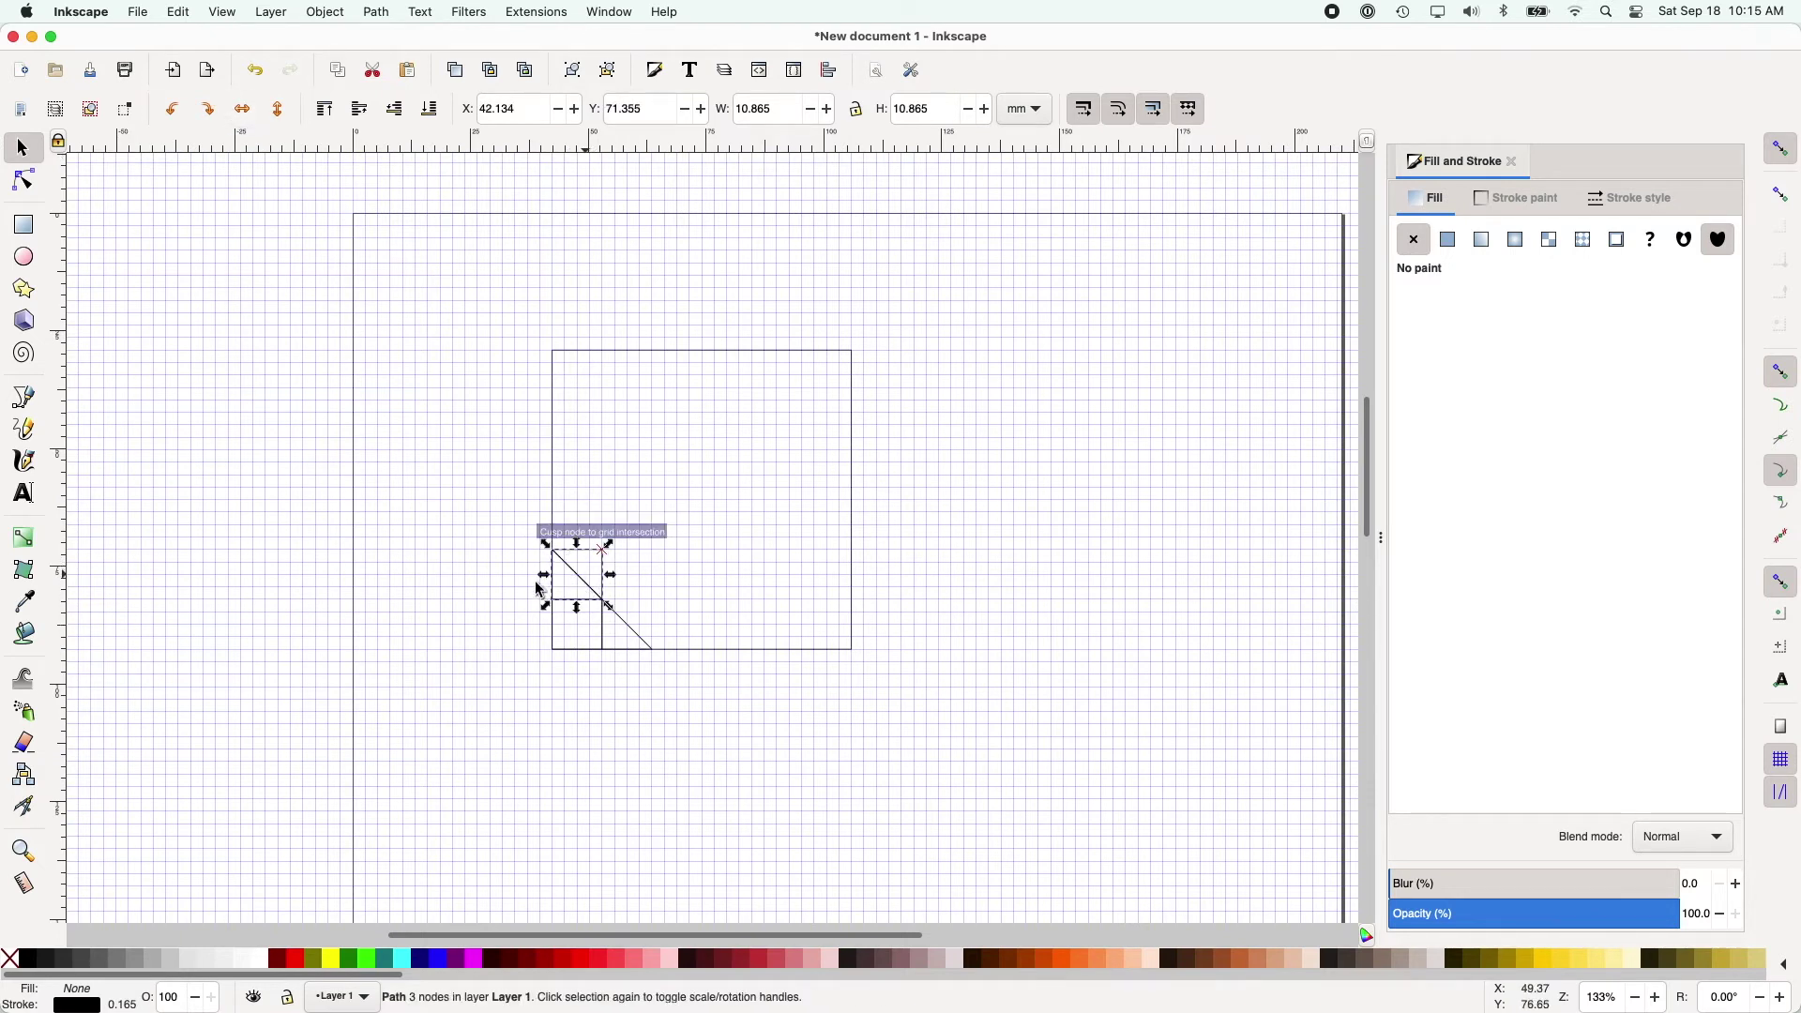
left_click(439, 601)
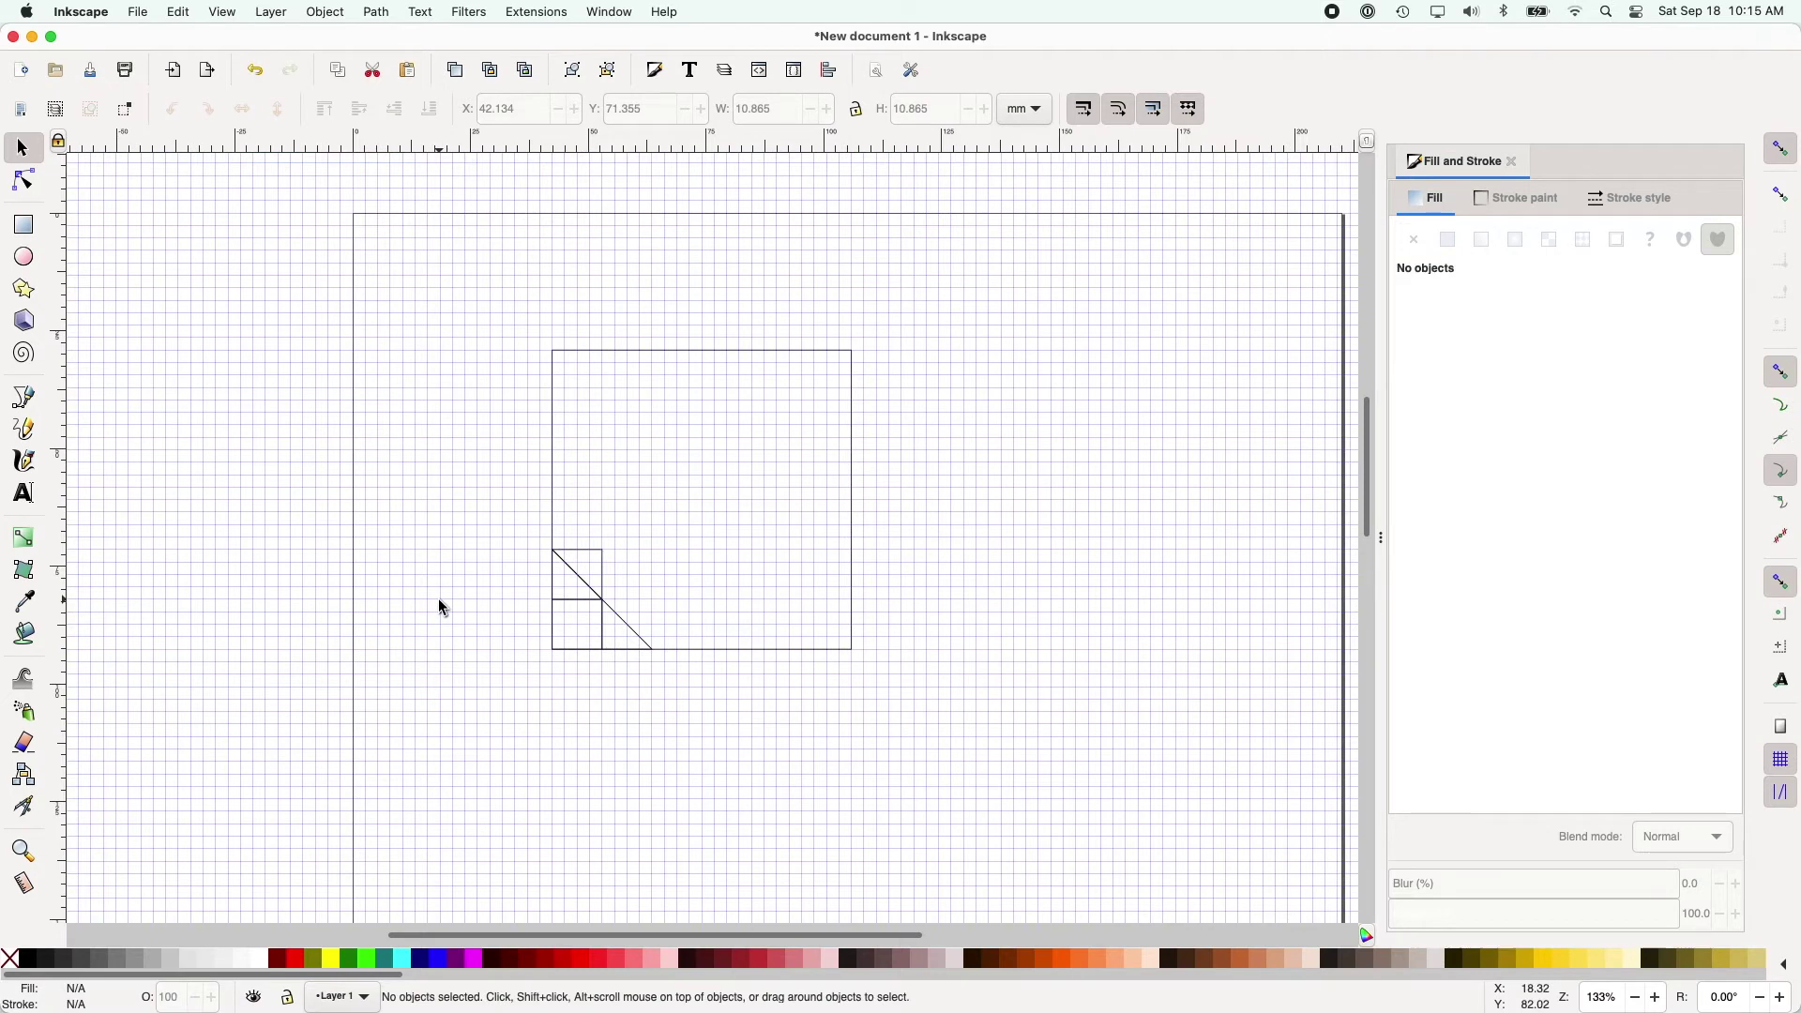
left_click(603, 570)
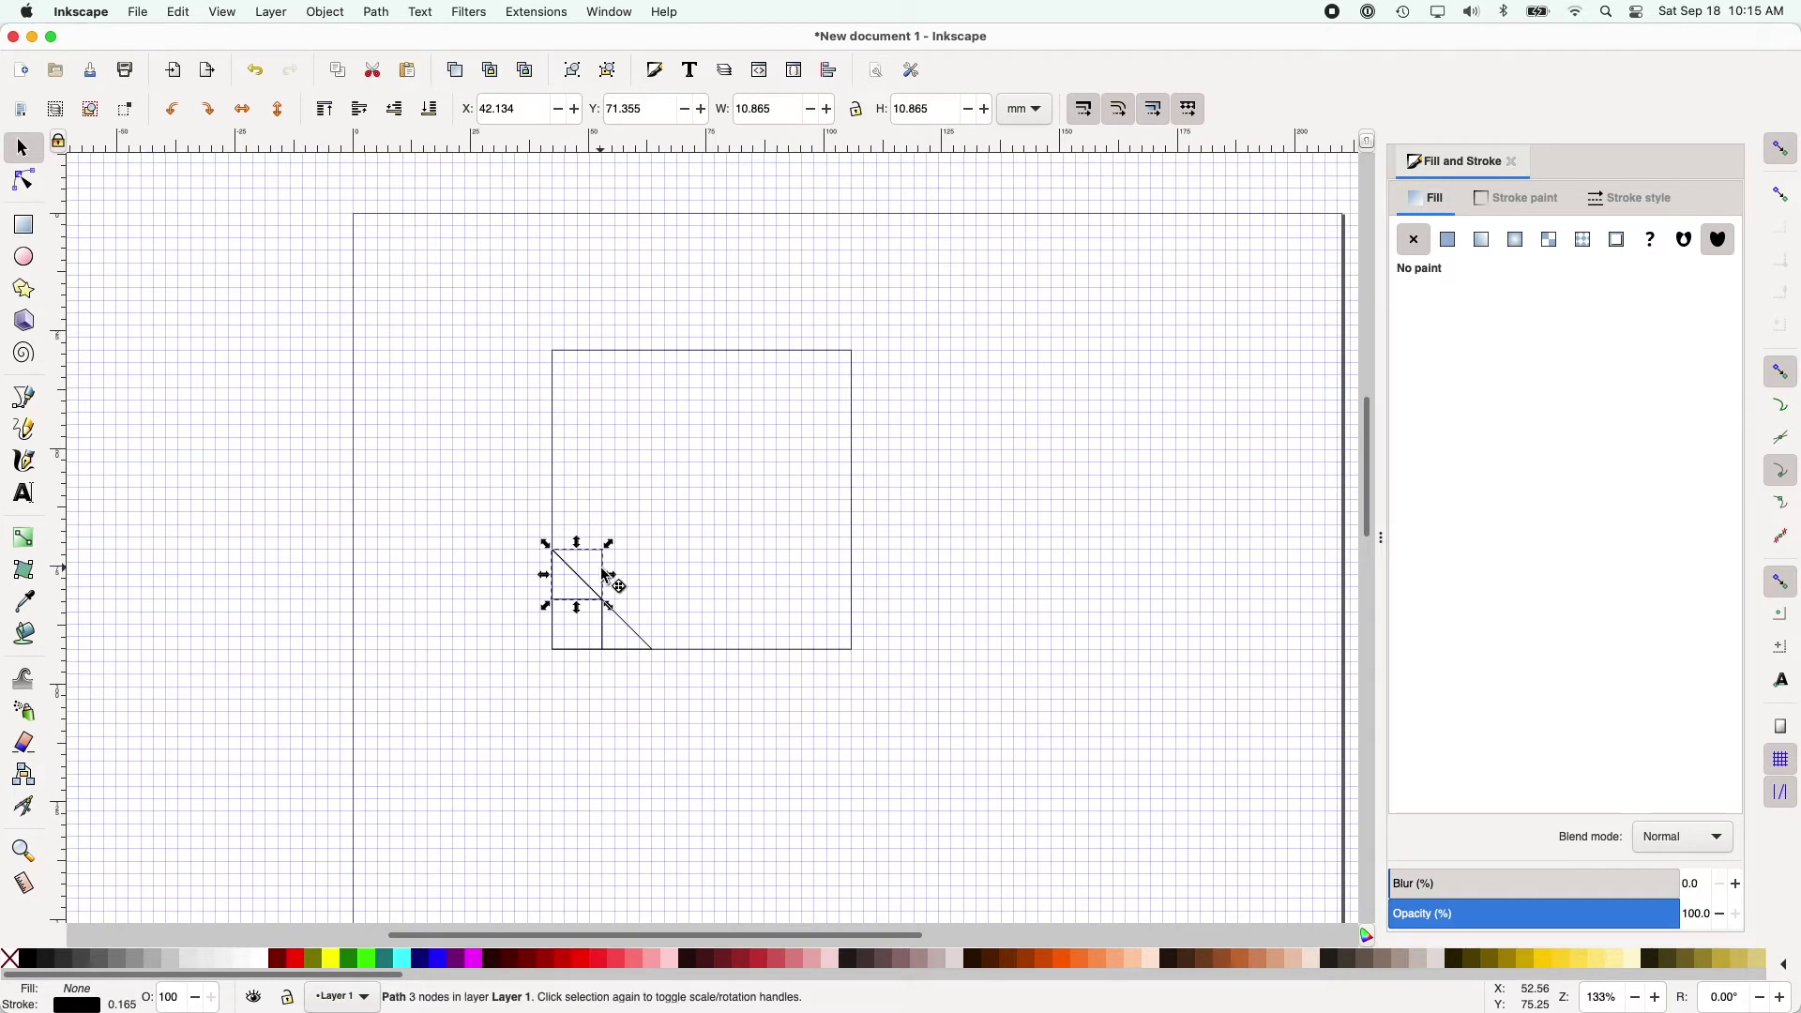
left_click_drag(610, 581, 654, 648)
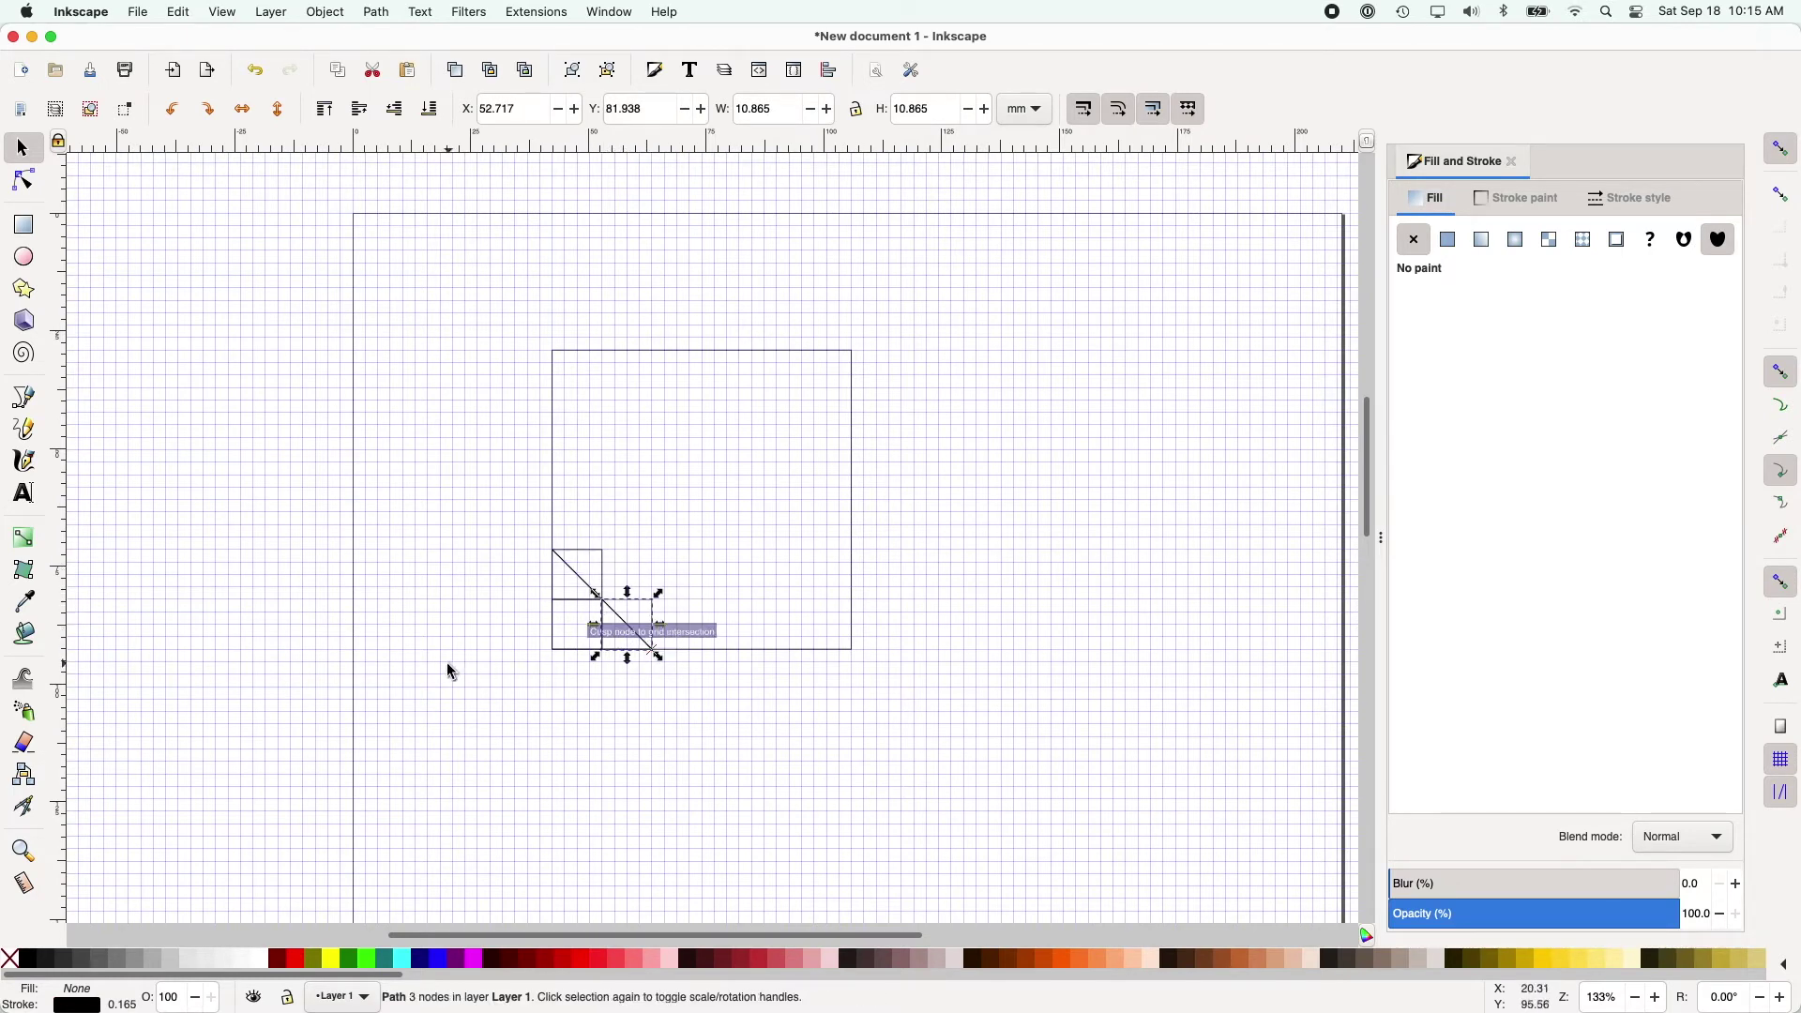
left_click(450, 657)
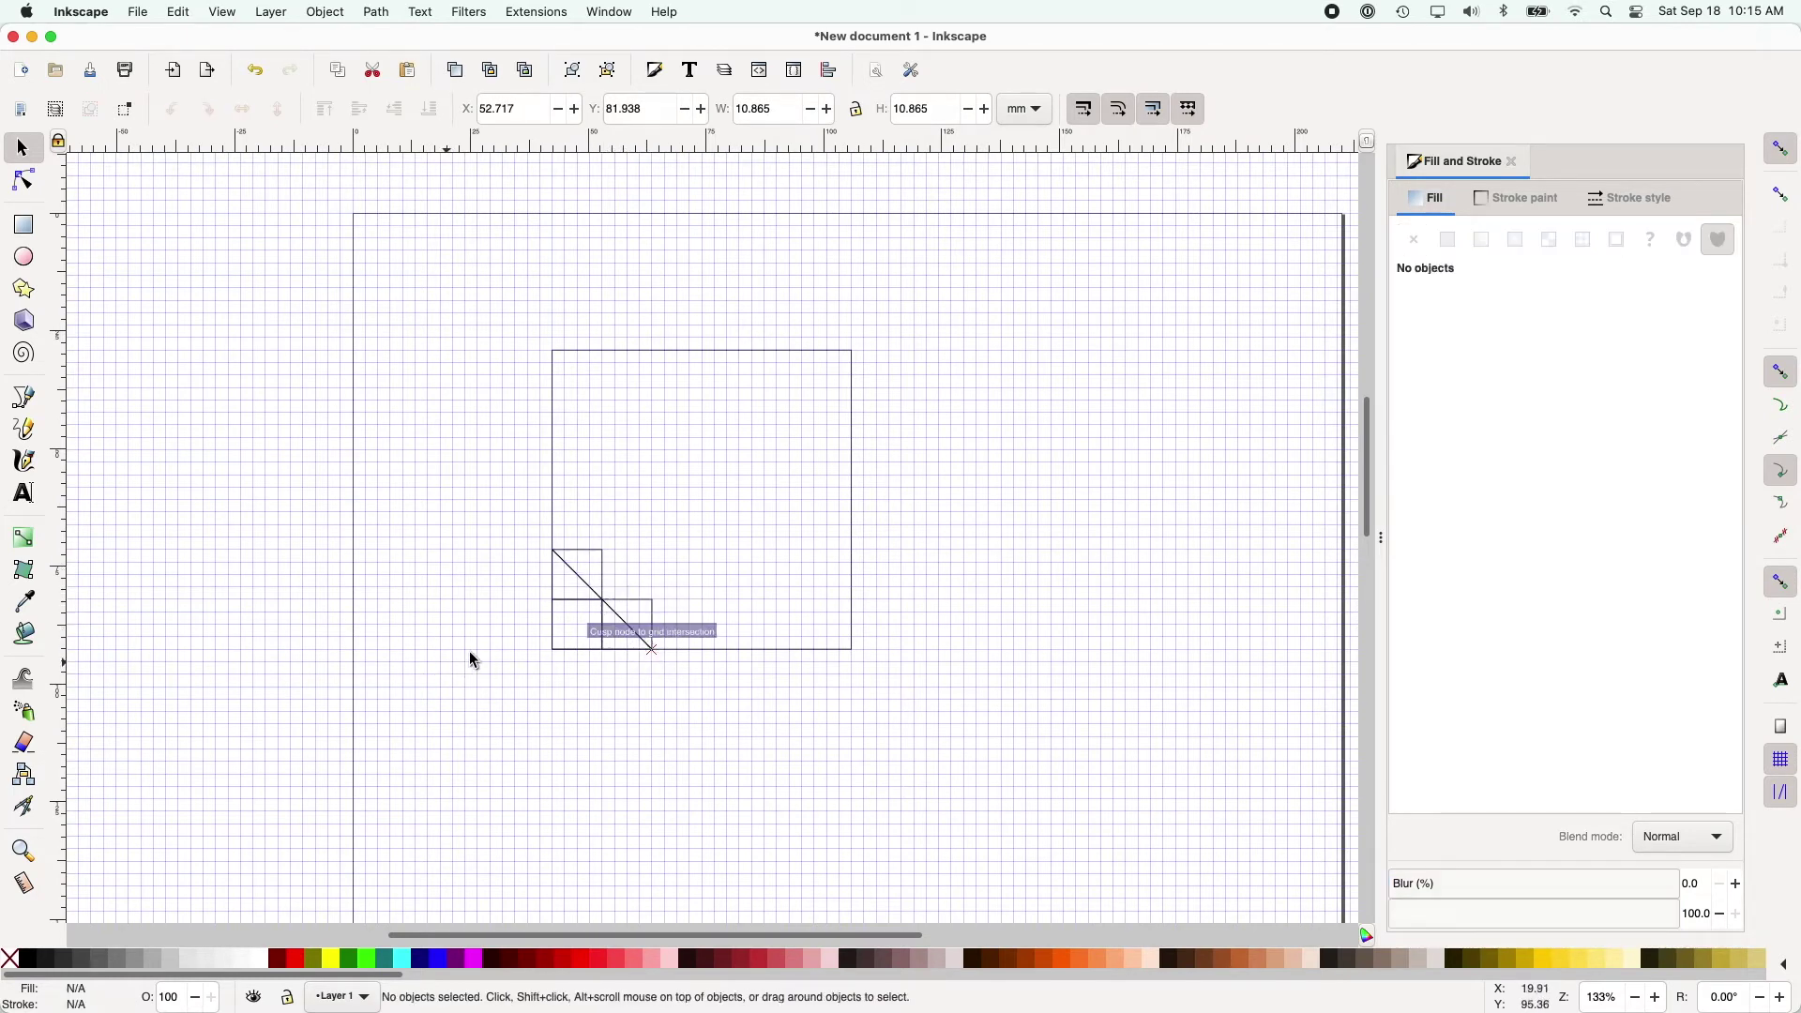
Step: Copy the bottom-left small square into the block's top-right cell
left_click(574, 645)
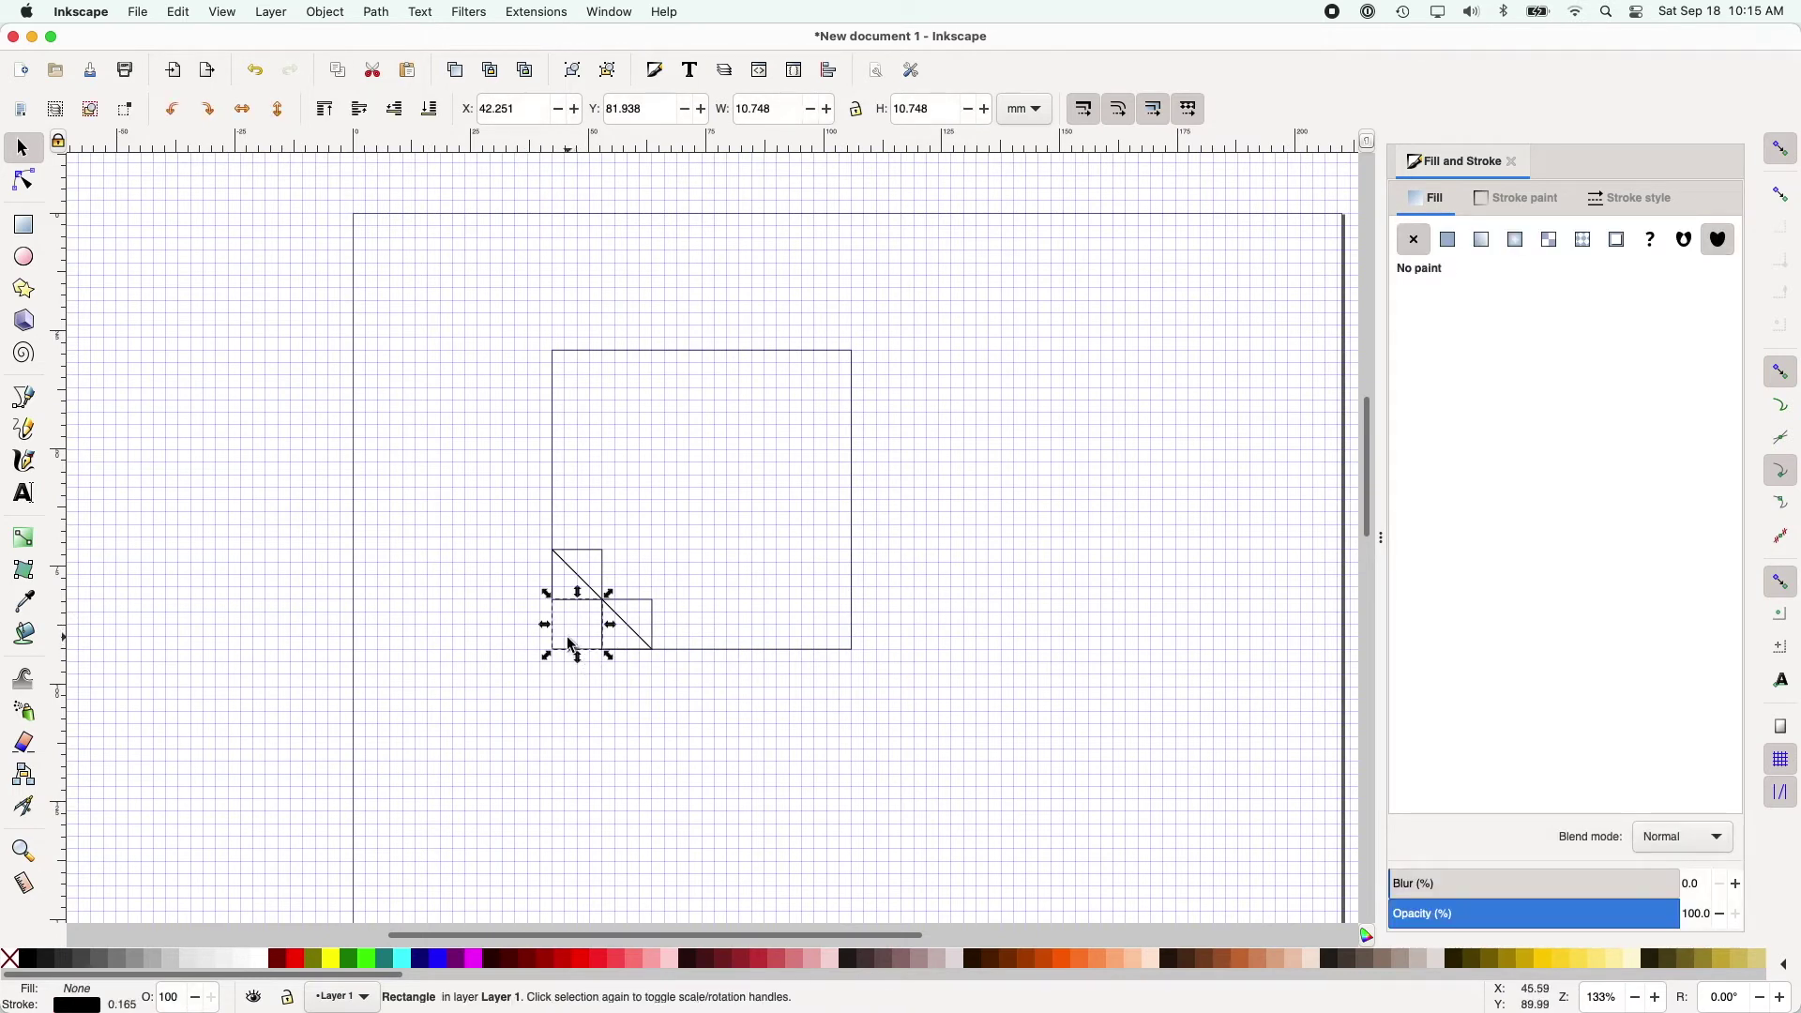
left_click_drag(570, 641, 631, 609)
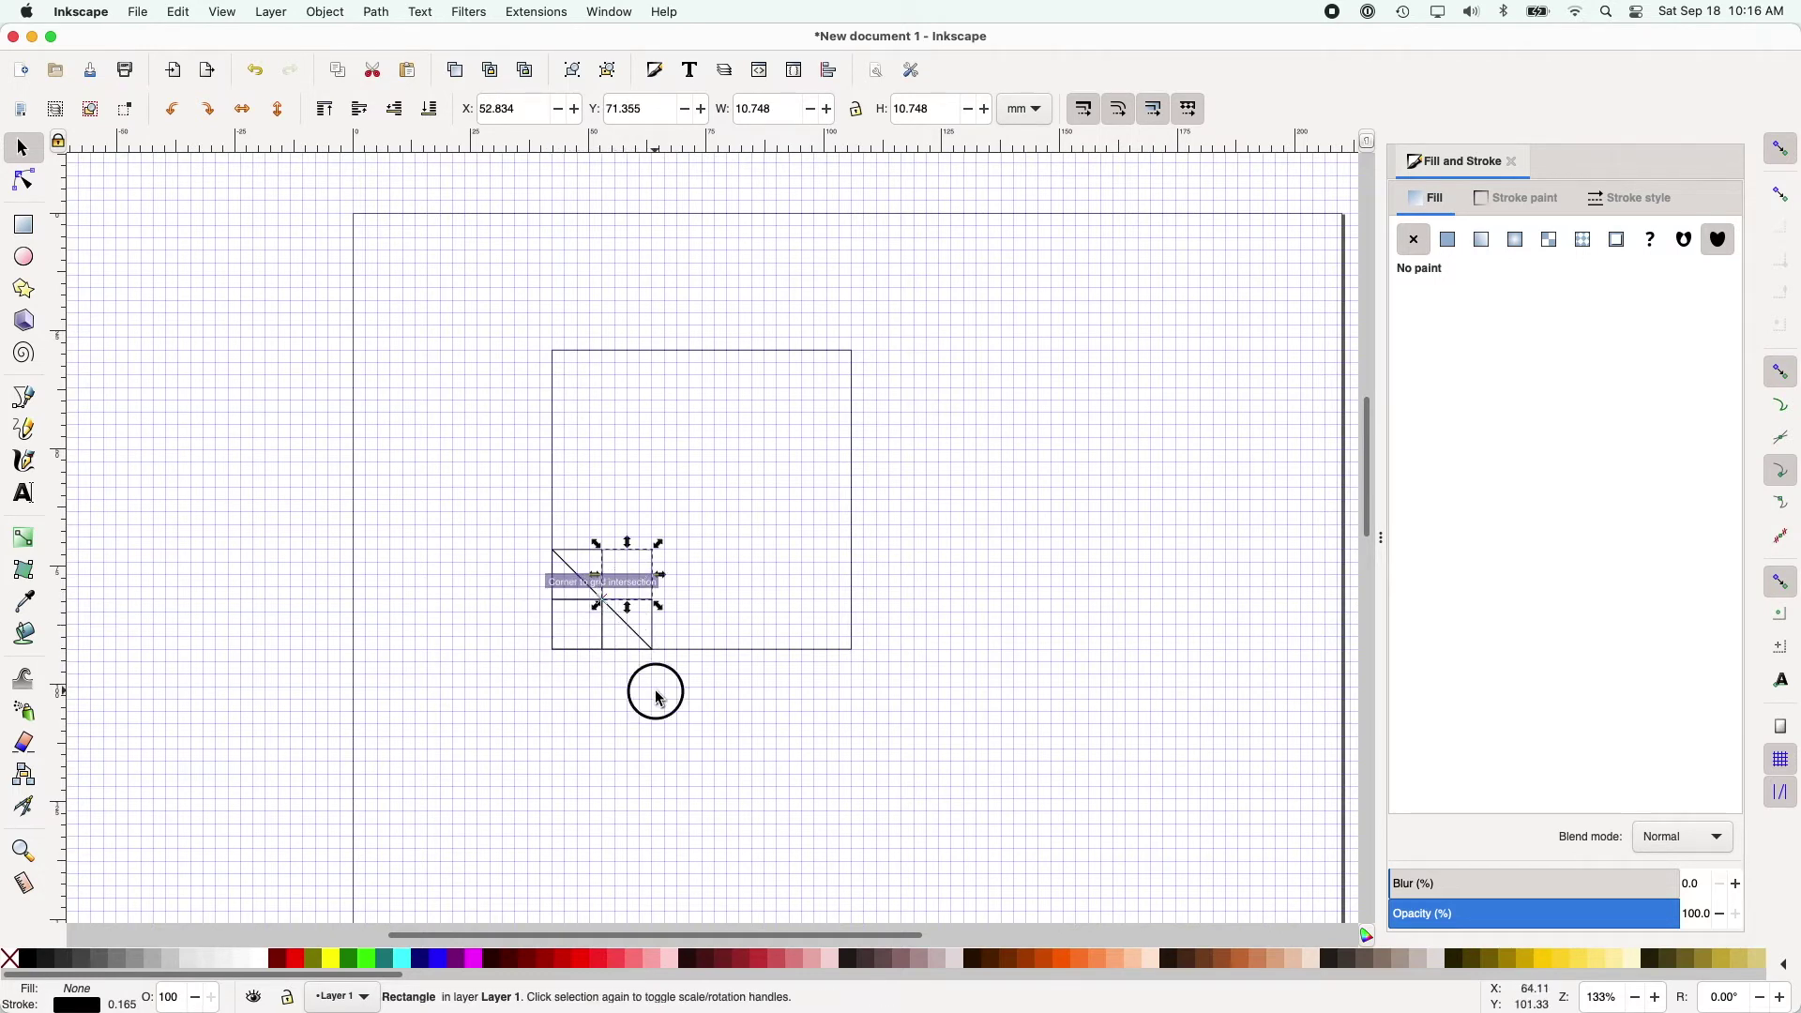
left_click(653, 690)
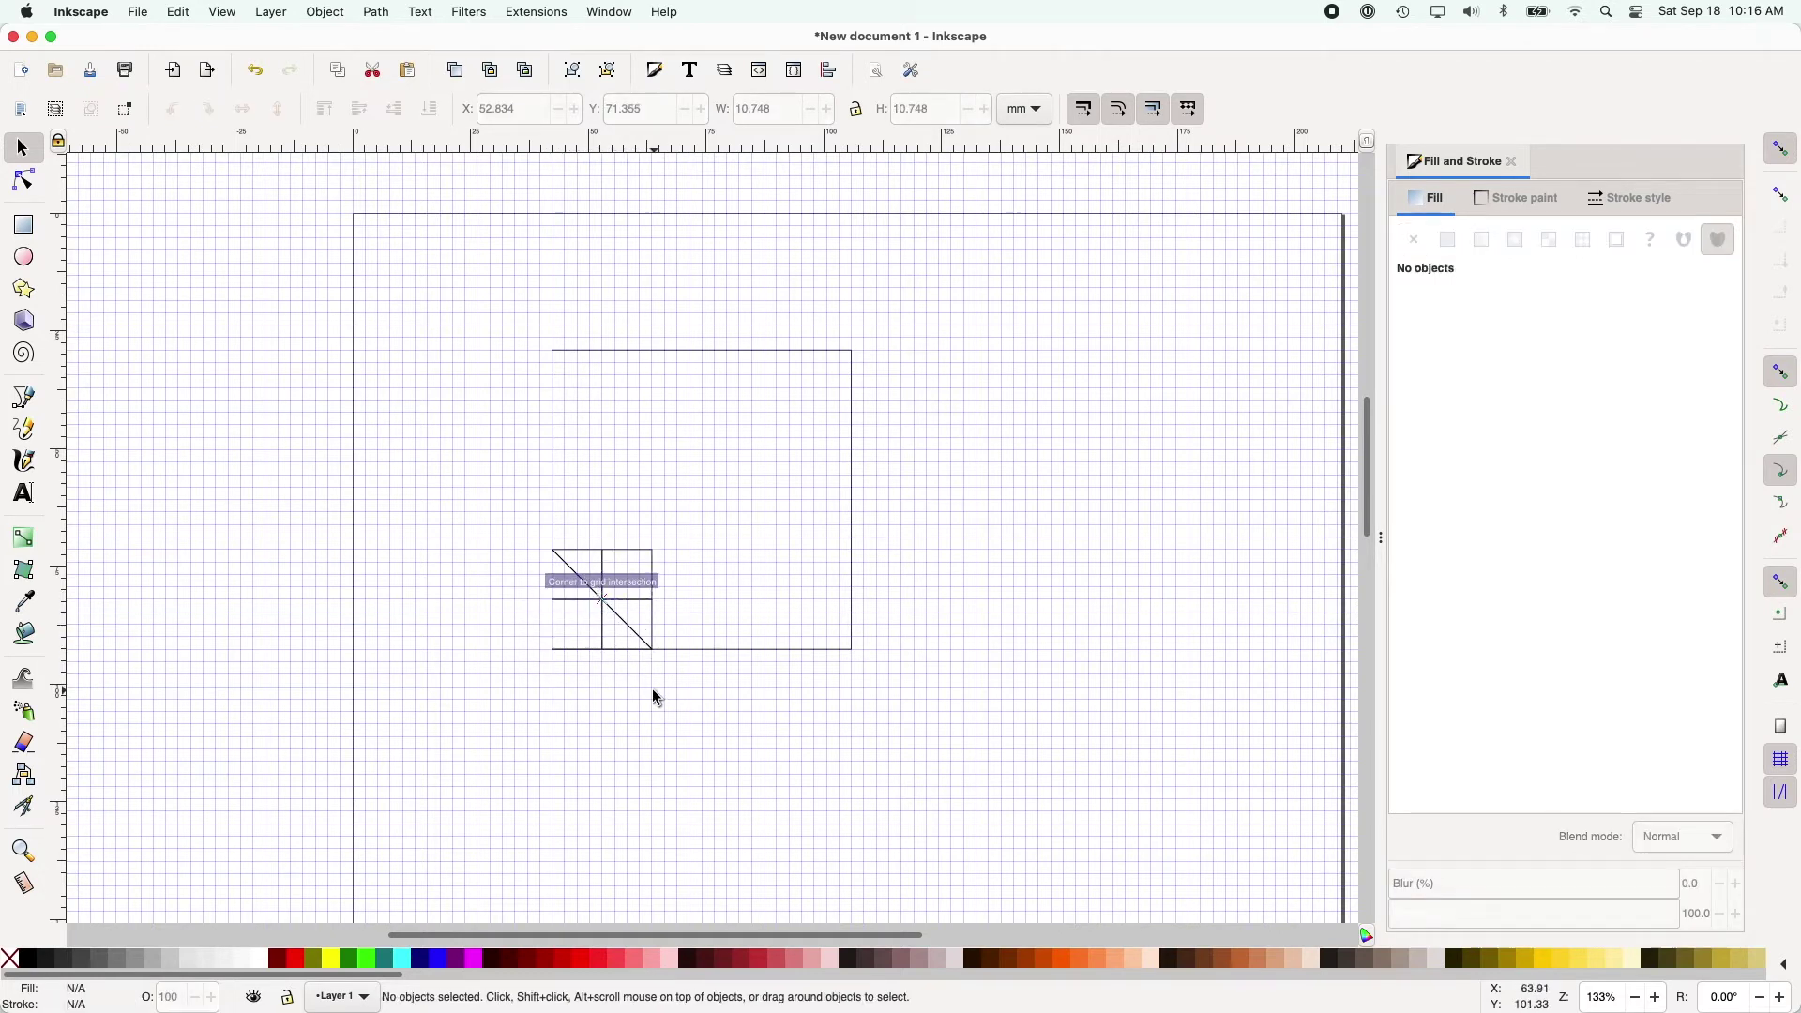
left_click(588, 639)
Step: Fill the top-left and lower-right triangles with blue #00AAD4 from the palette
left_click(584, 604)
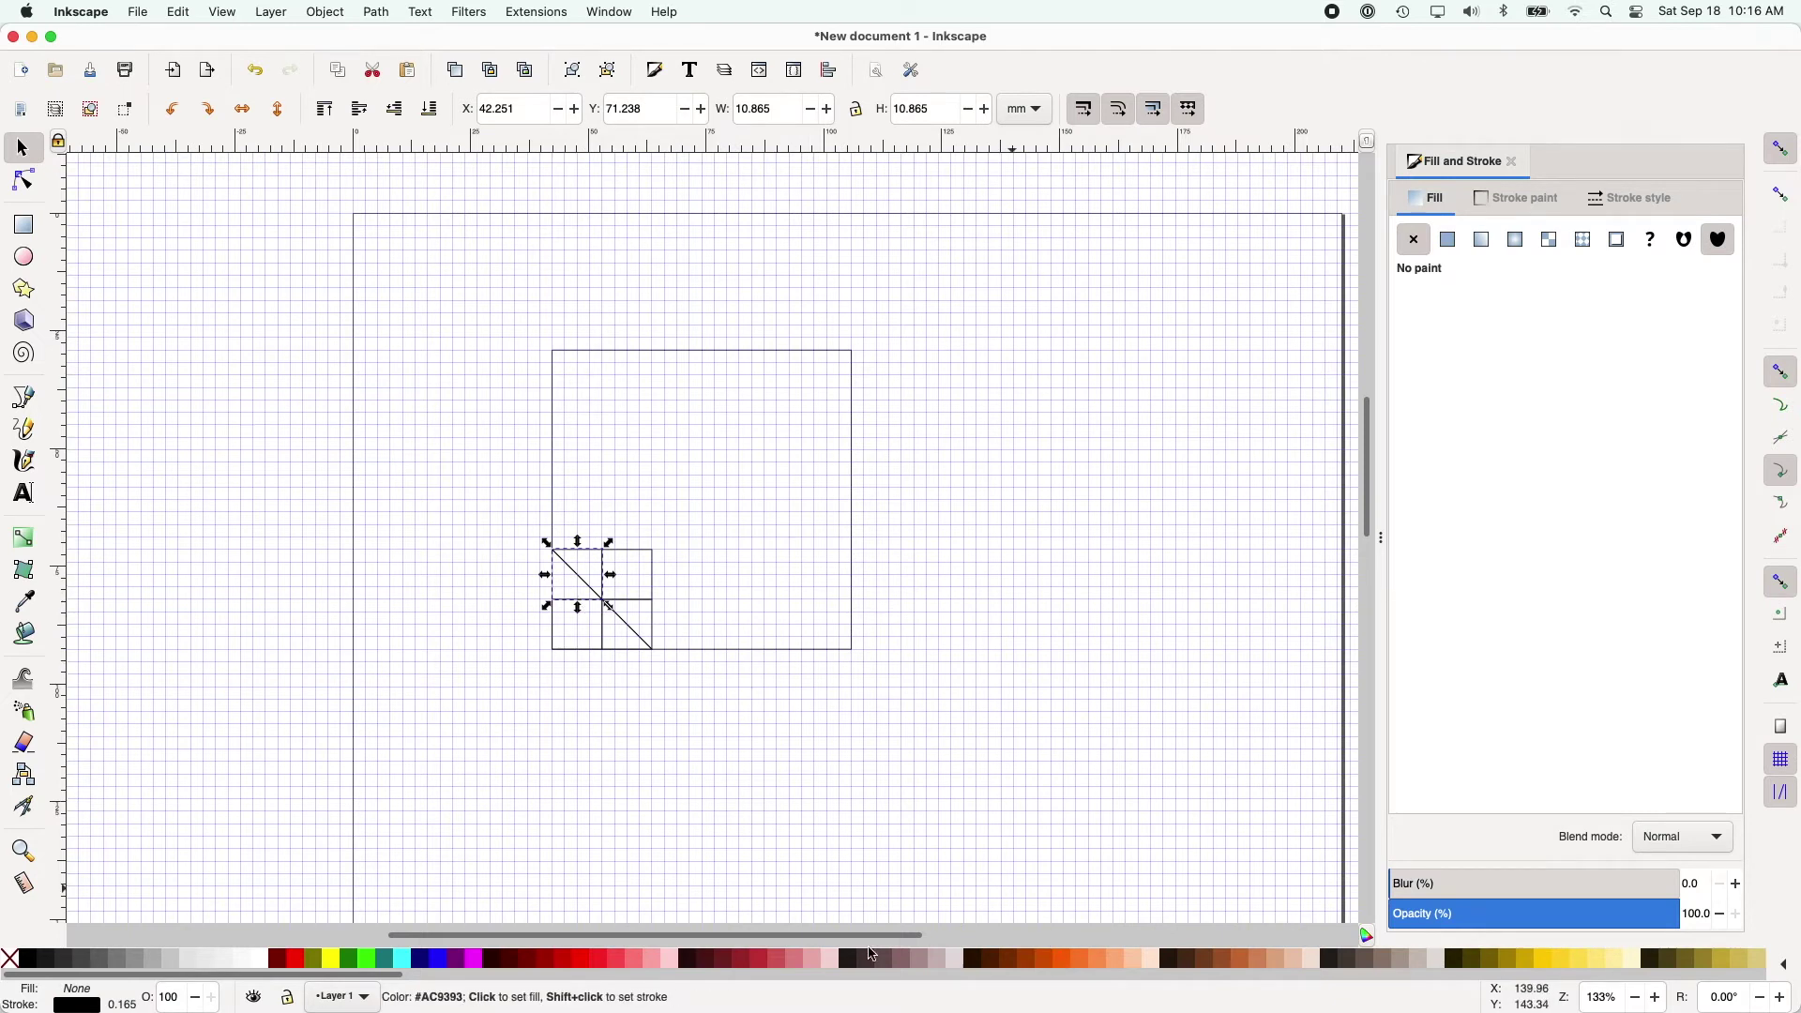
left_click_drag(382, 977, 1085, 996)
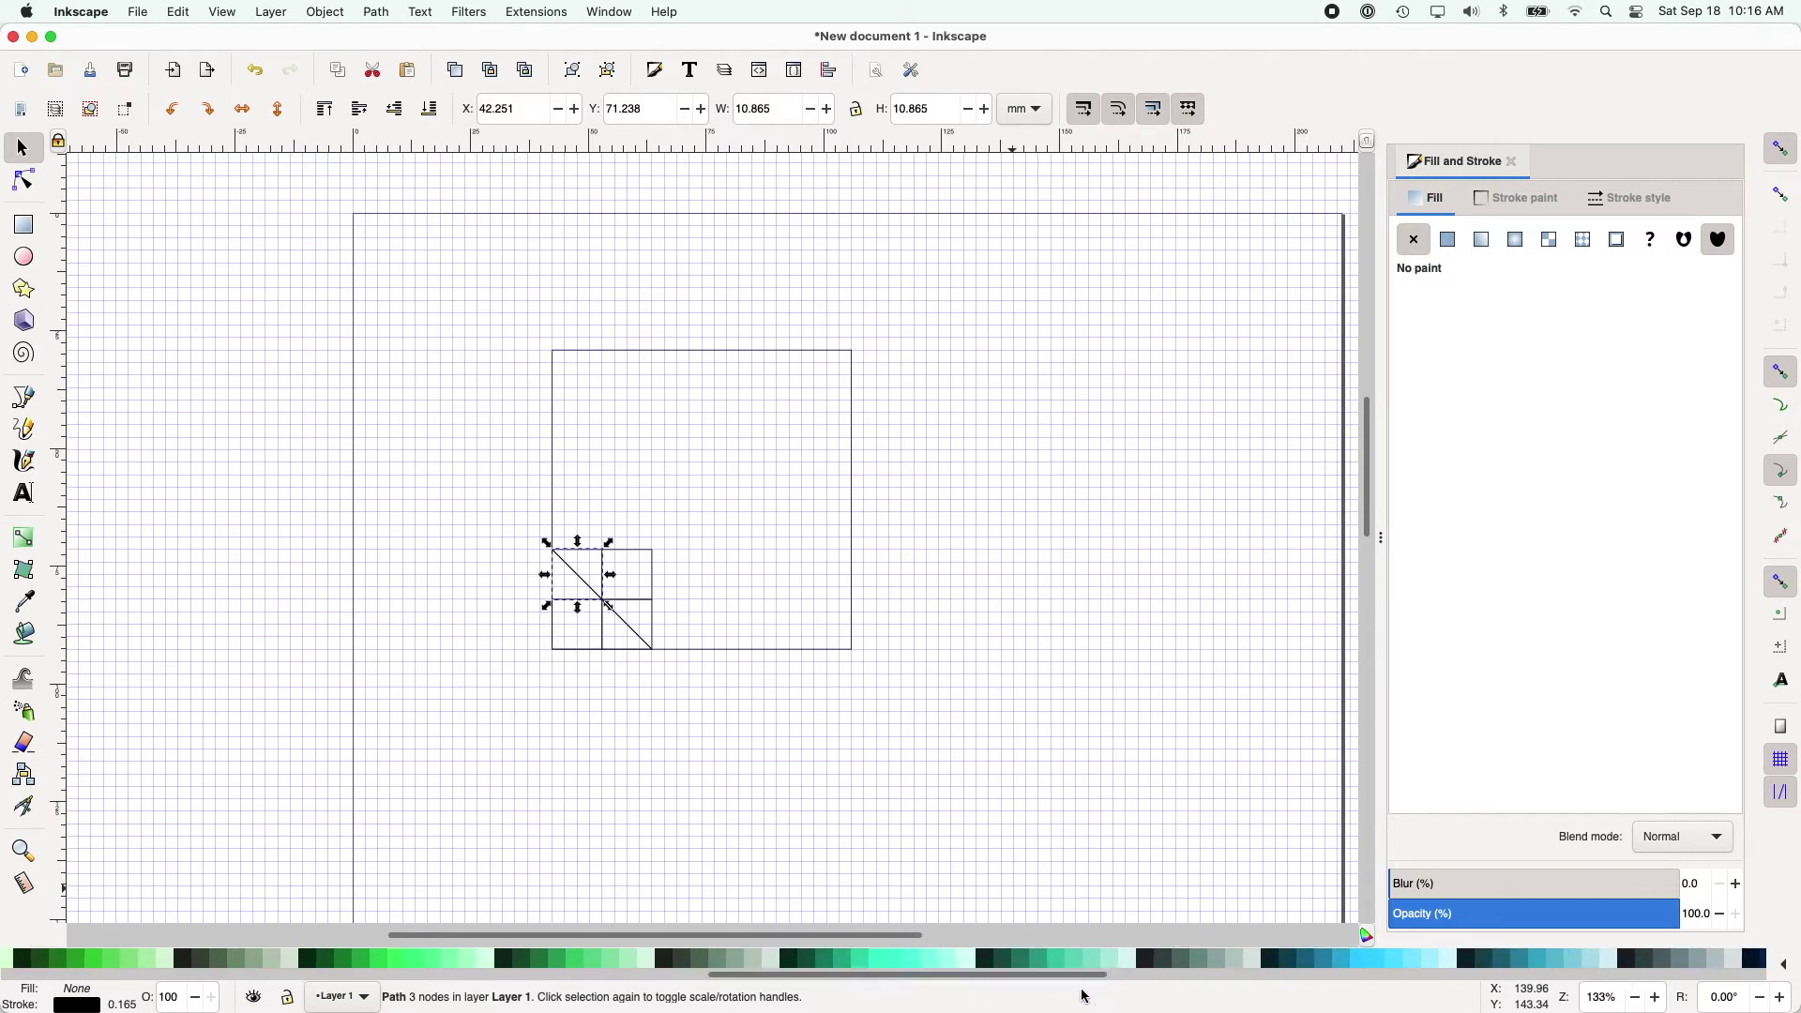
left_click(1348, 964)
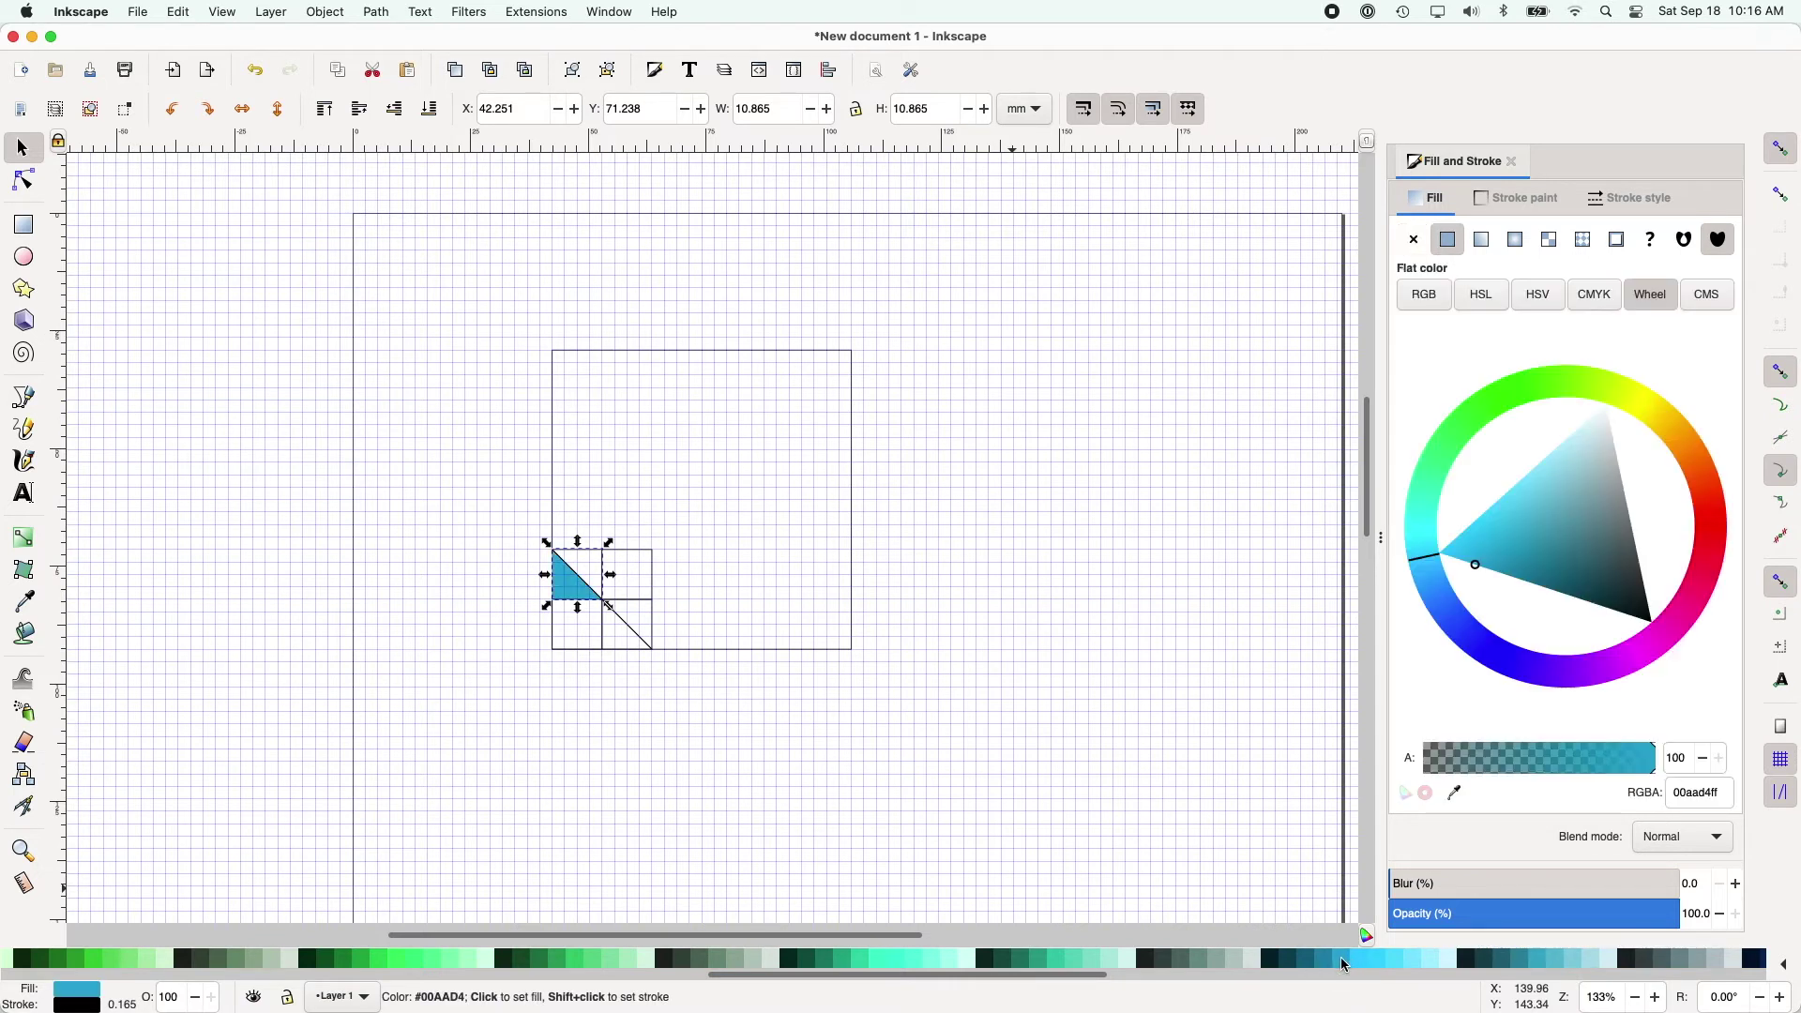
left_click(628, 651)
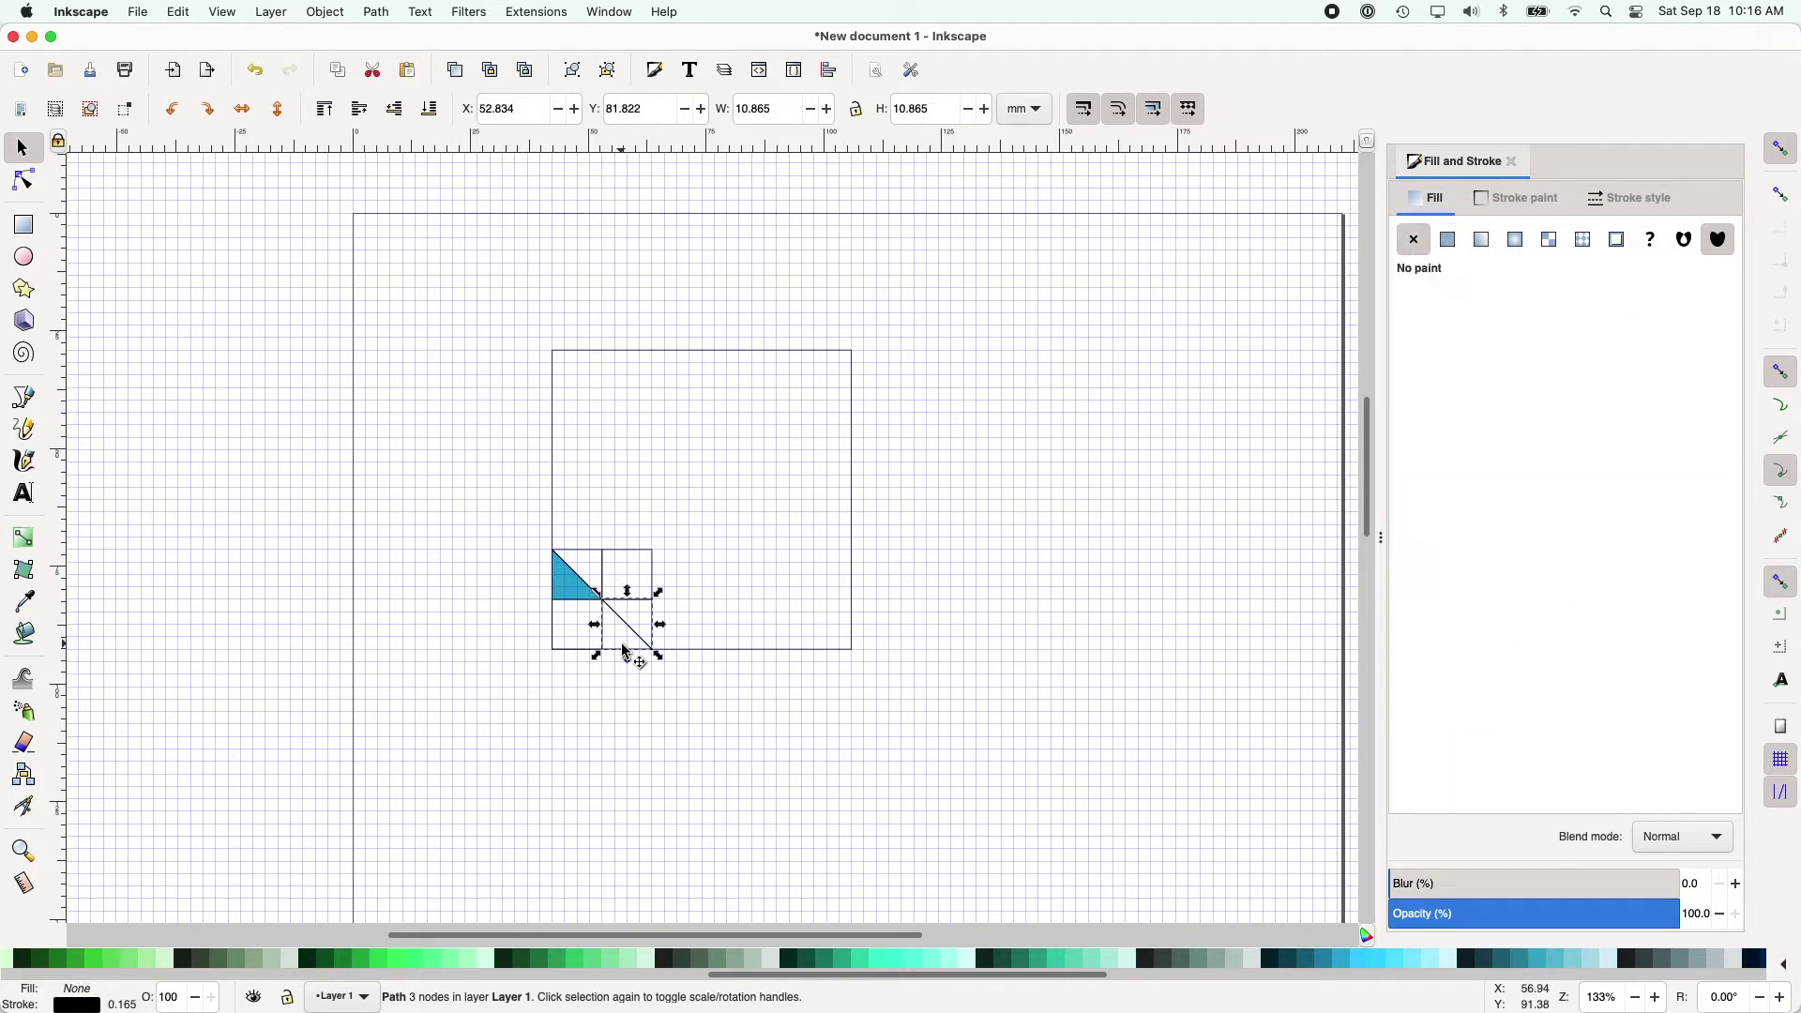
left_click(1350, 963)
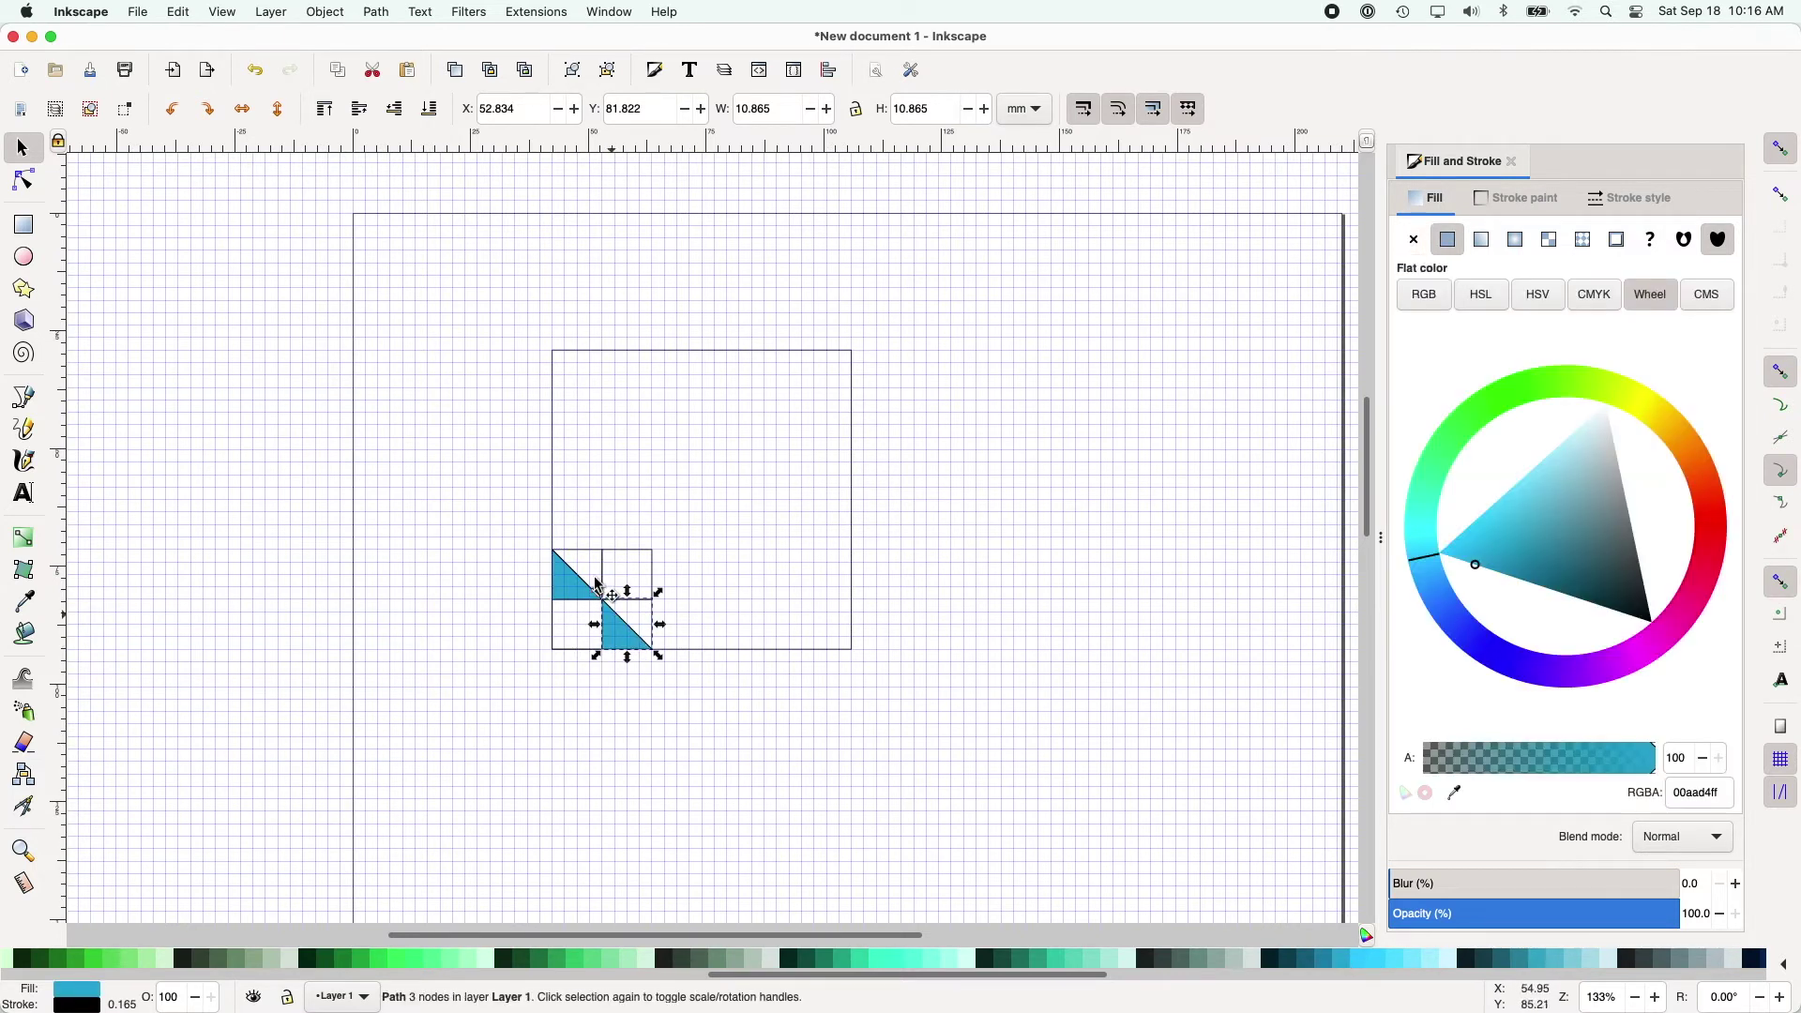
left_click(624, 576)
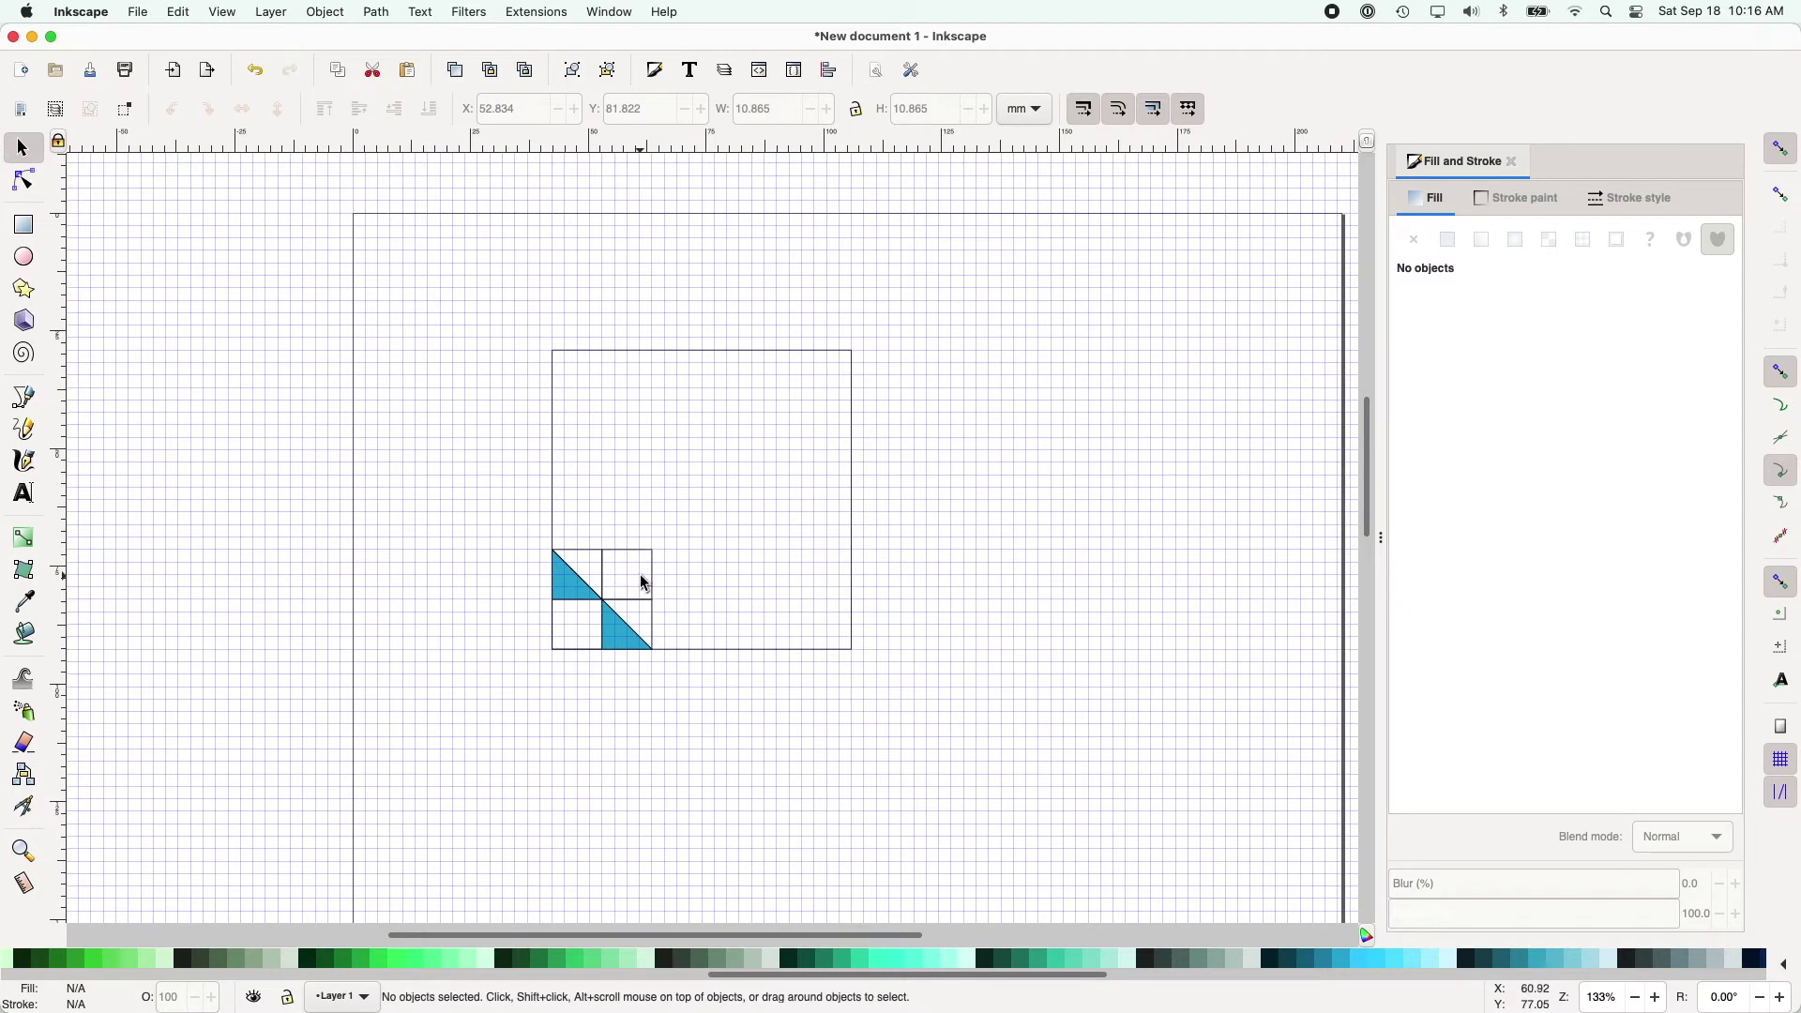
Step: Fill the empty upper-right and lower-left squares with teal #37C8AB
left_click(654, 593)
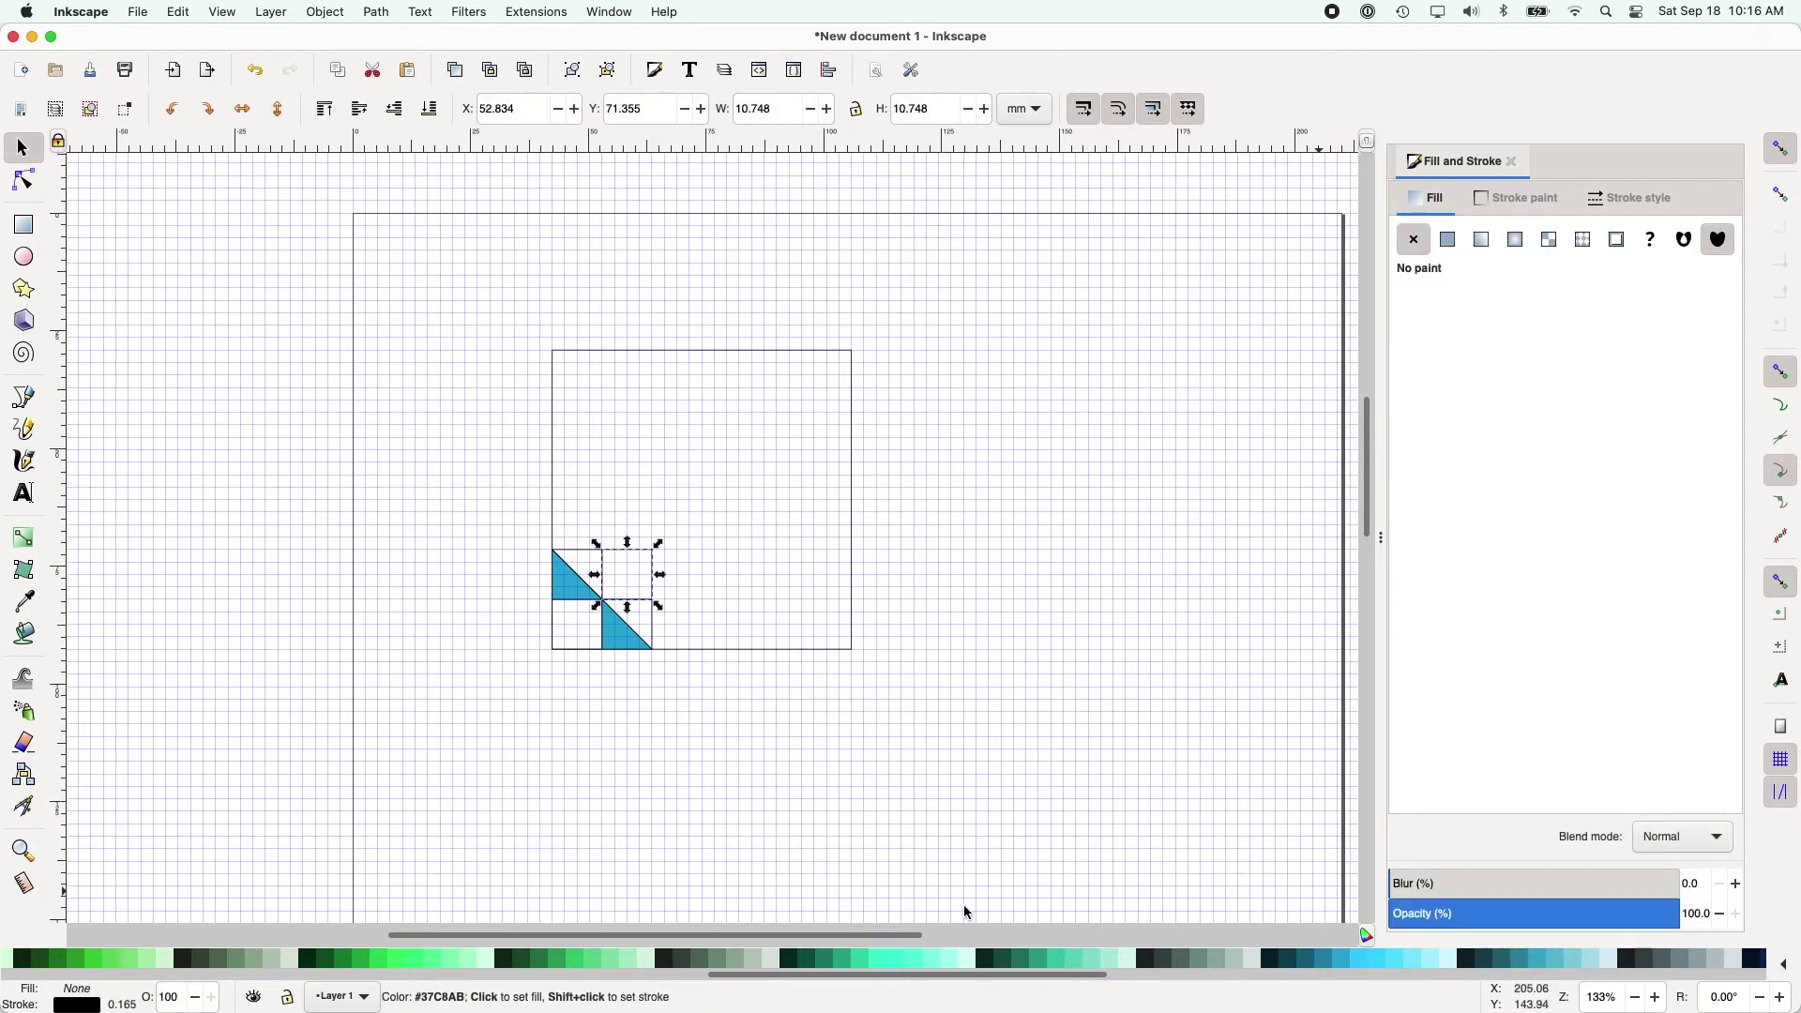
left_click(971, 957)
left_click(582, 648)
left_click(580, 648)
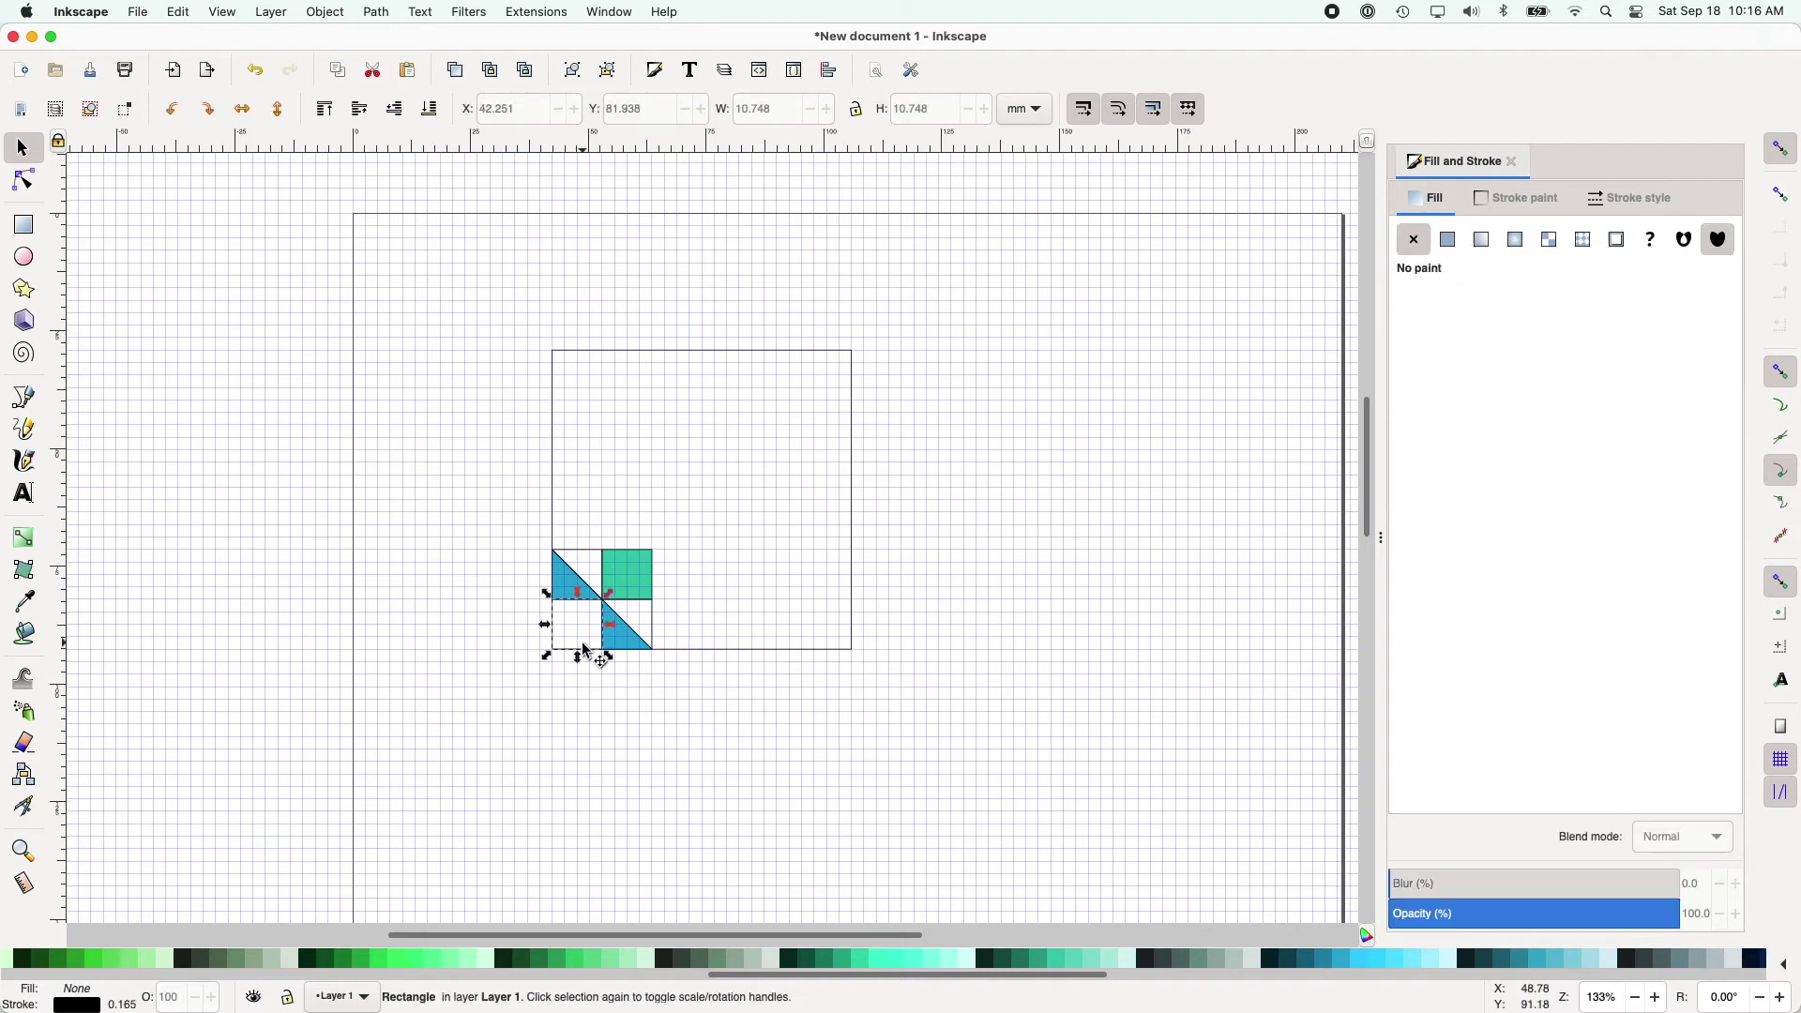
left_click(1062, 959)
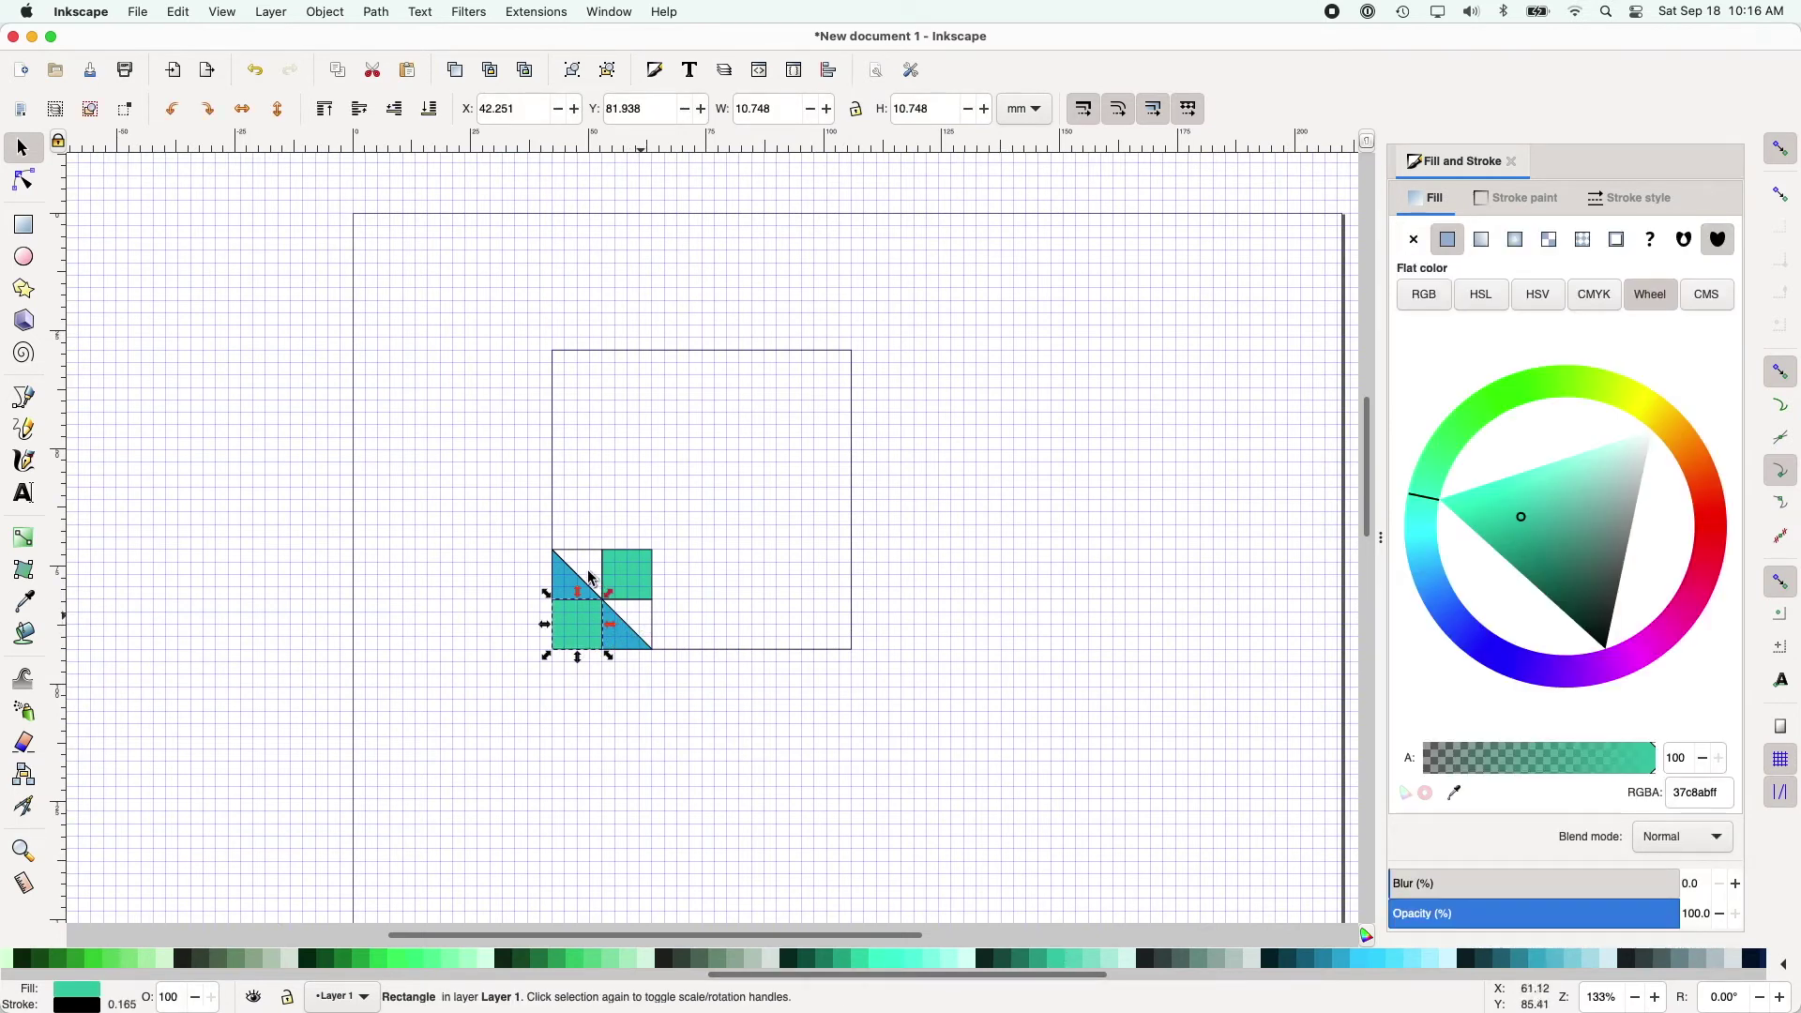
left_click(514, 633)
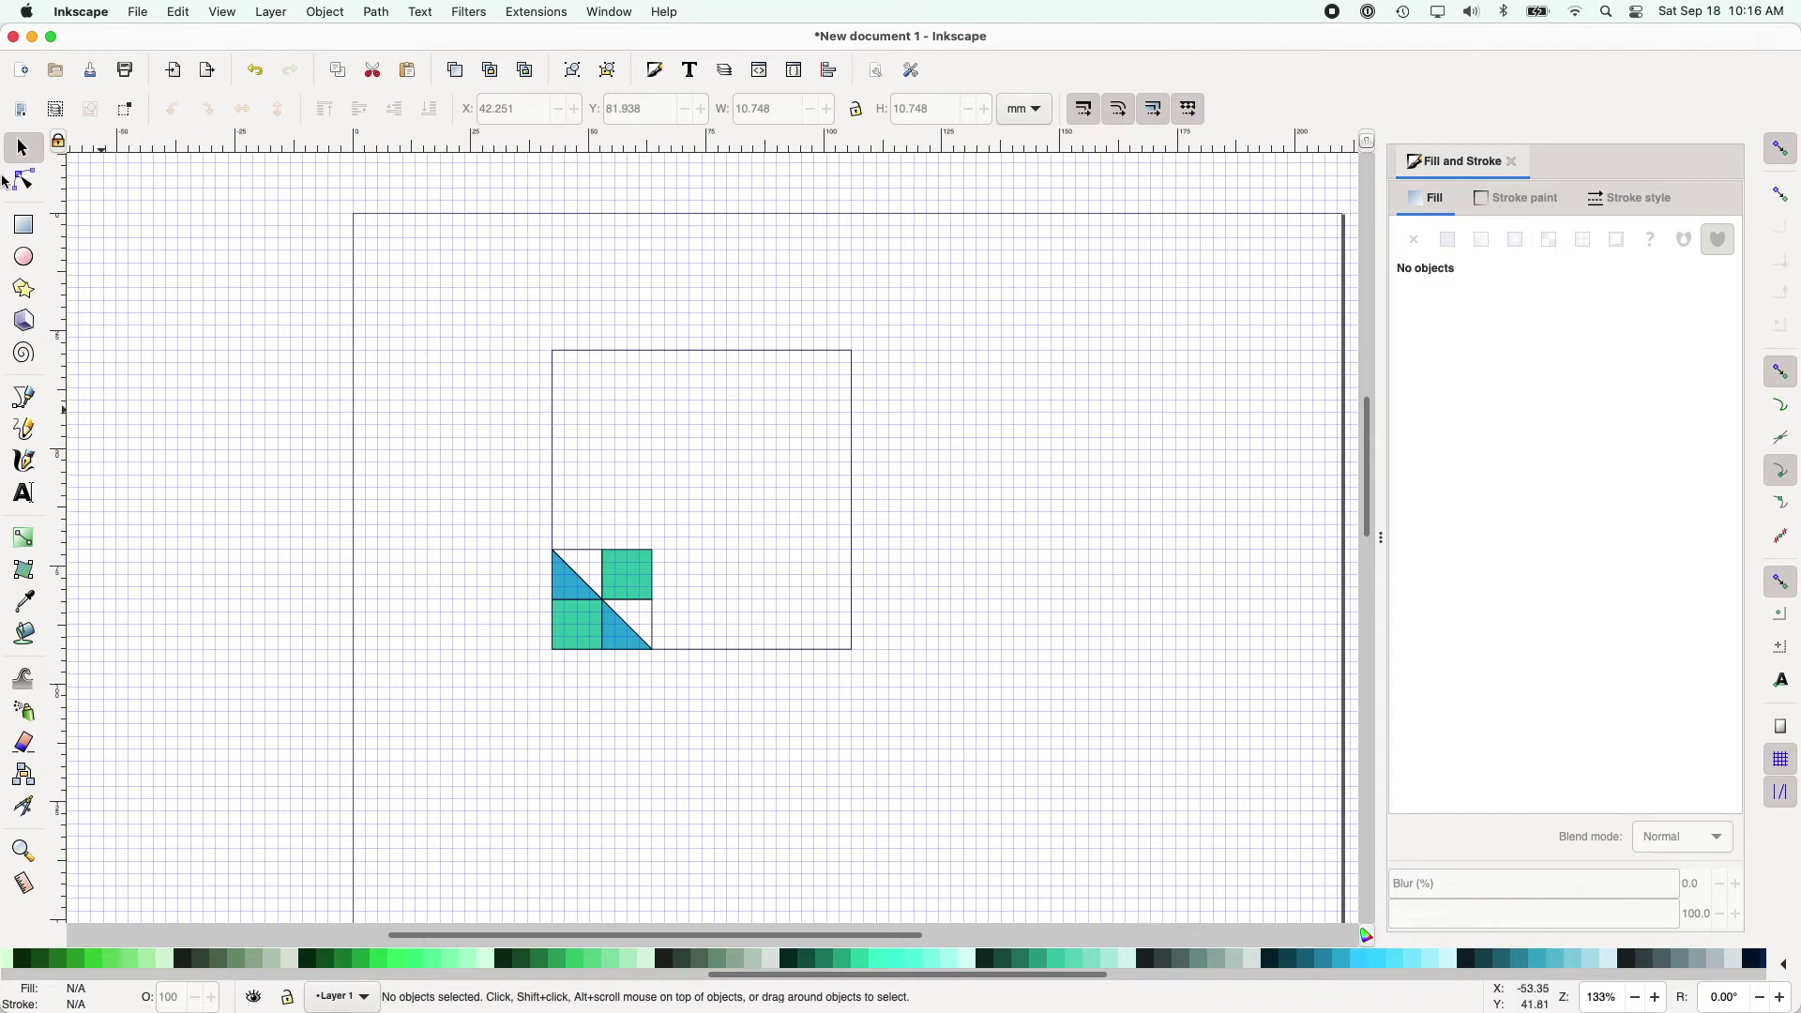
Step: Draw a small square above the block, convert it to a path, and delete its top-left node
left_click(23, 225)
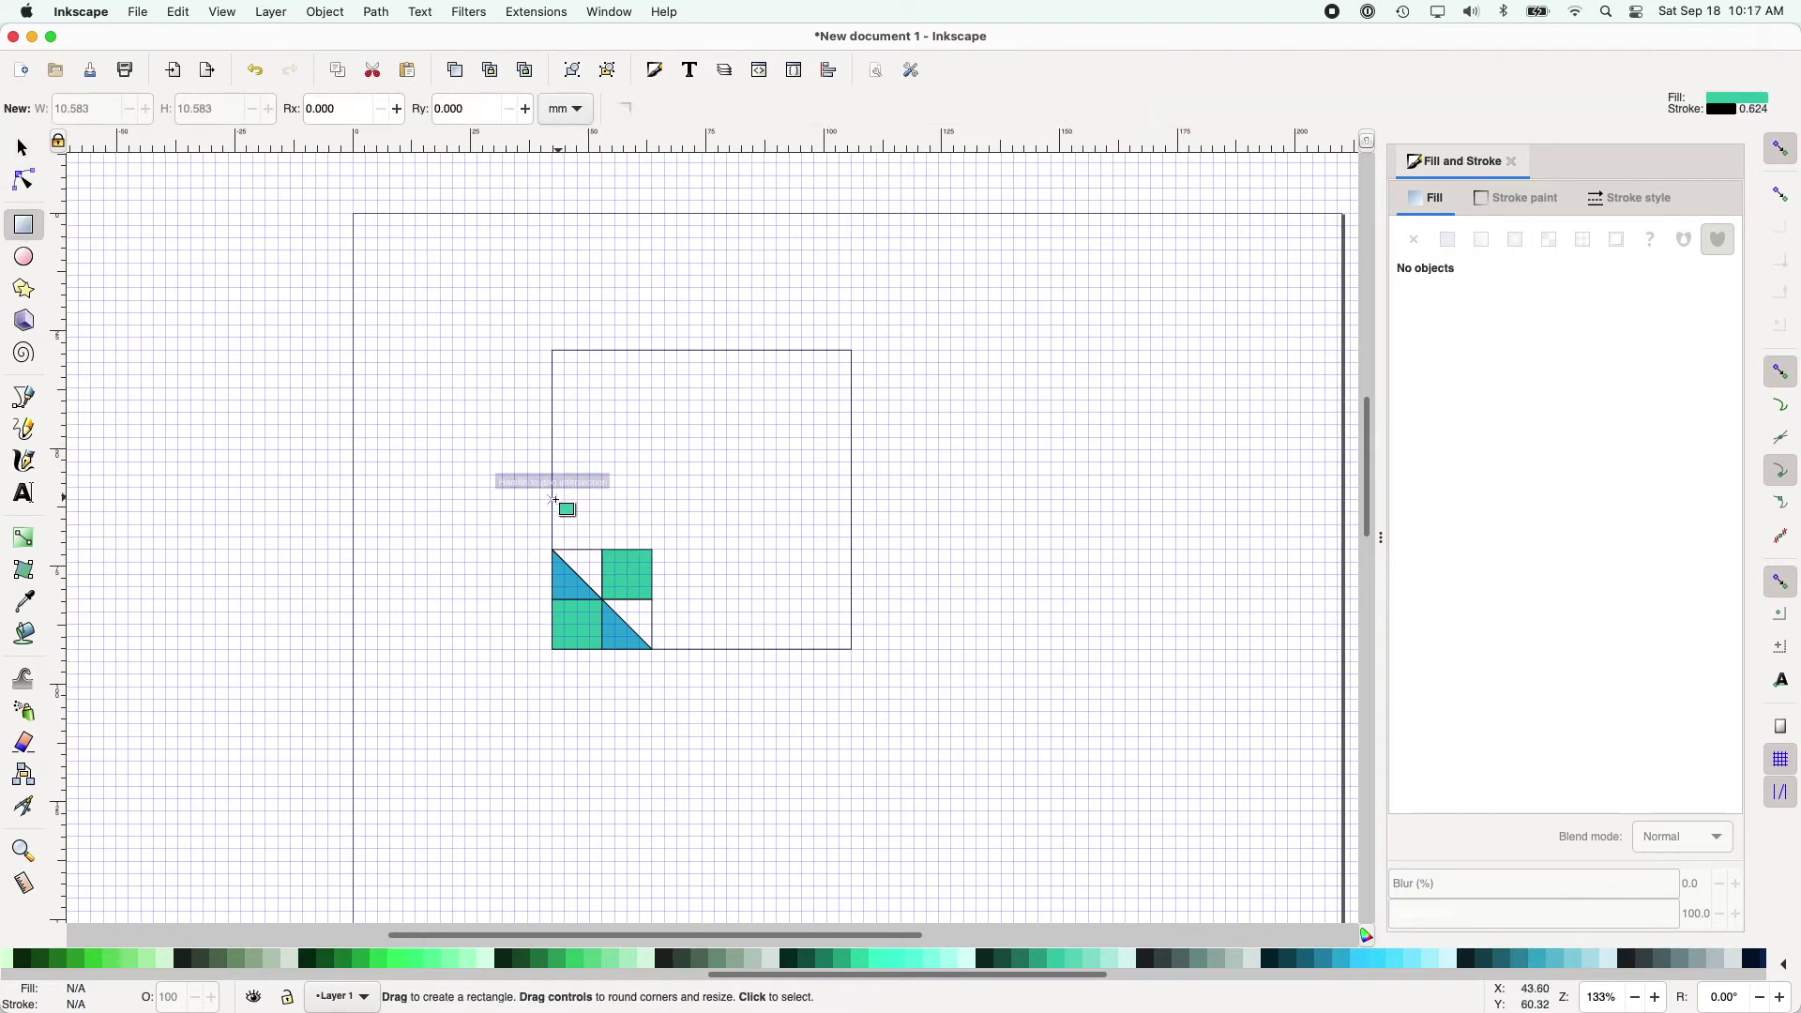
left_click_drag(554, 500, 602, 549)
key("n")
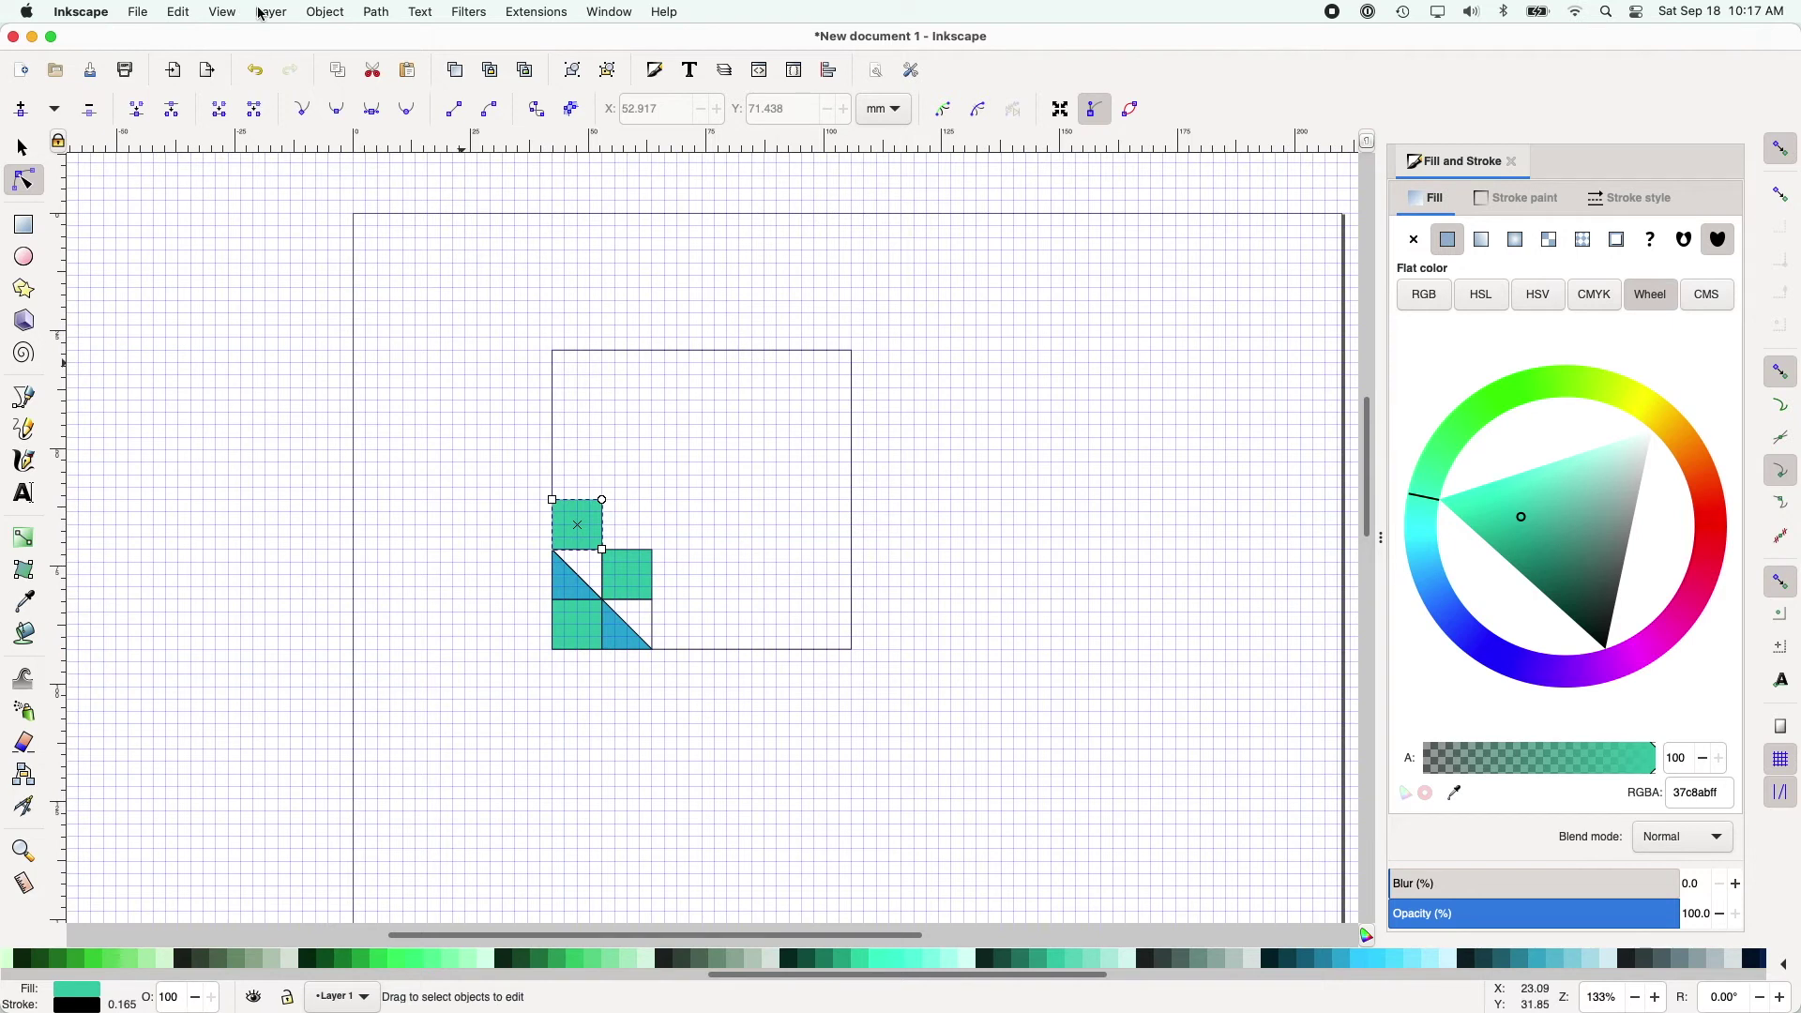
left_click(372, 19)
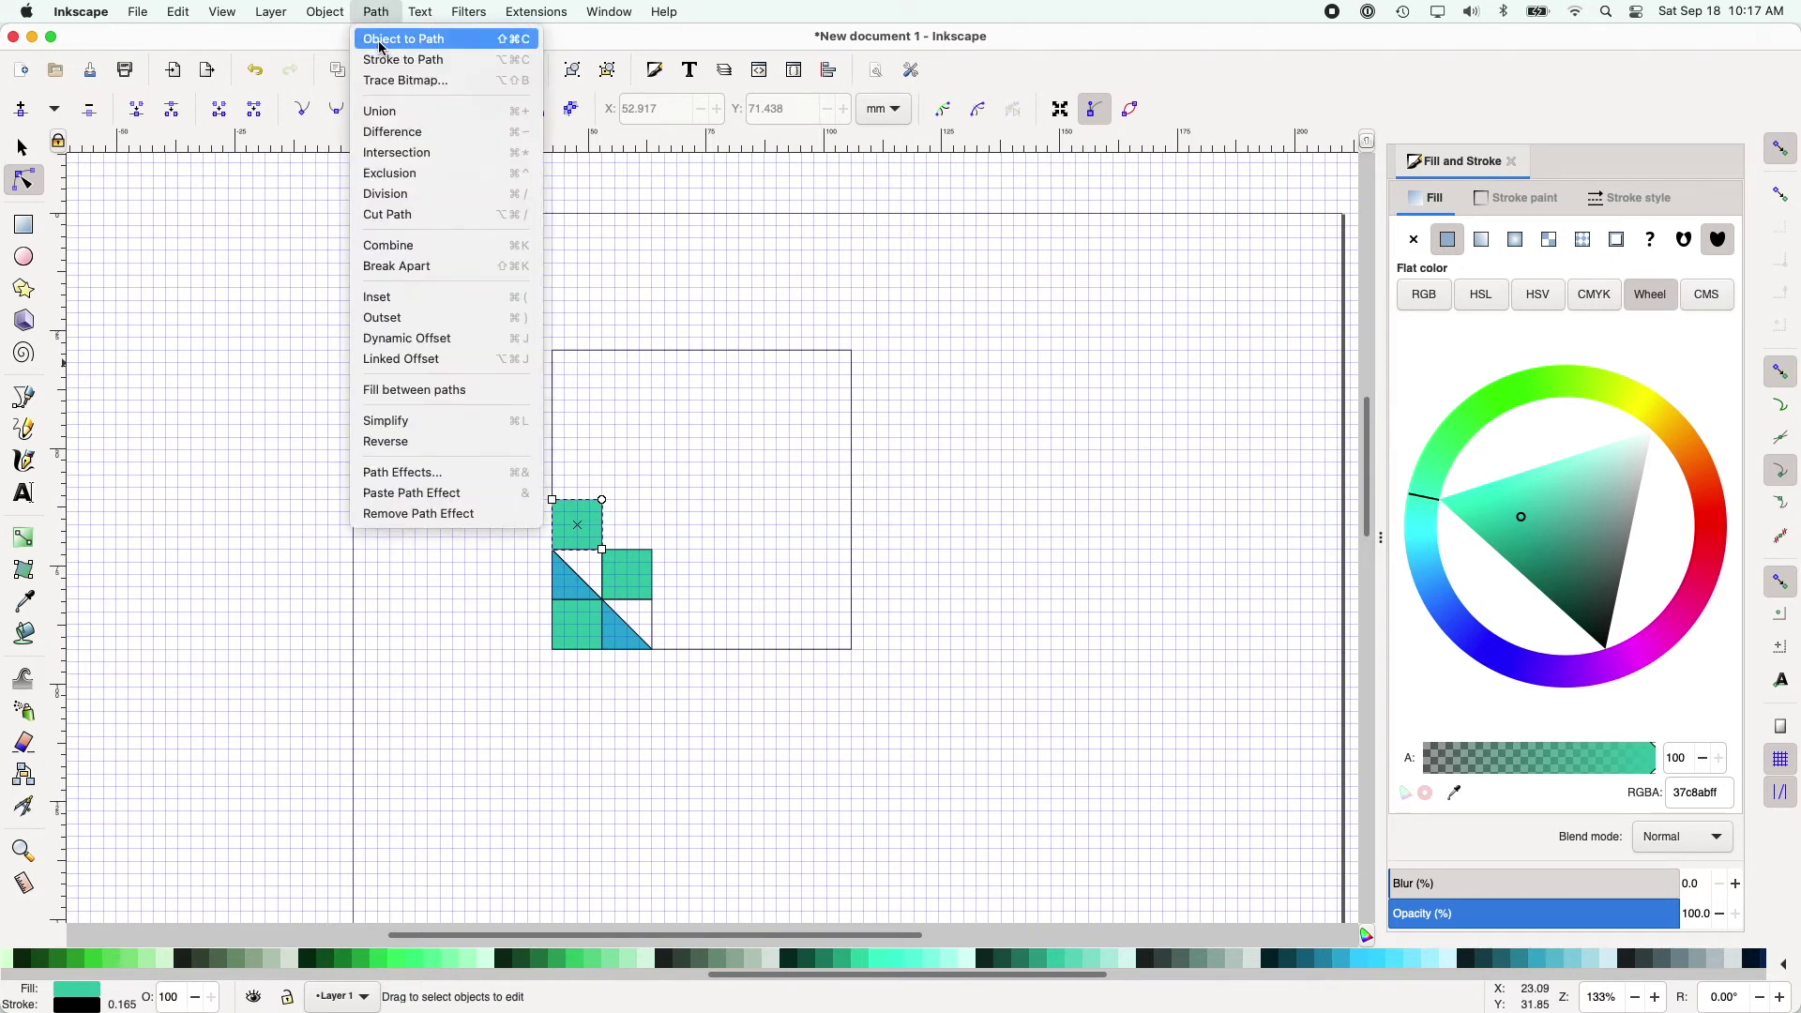
left_click(380, 39)
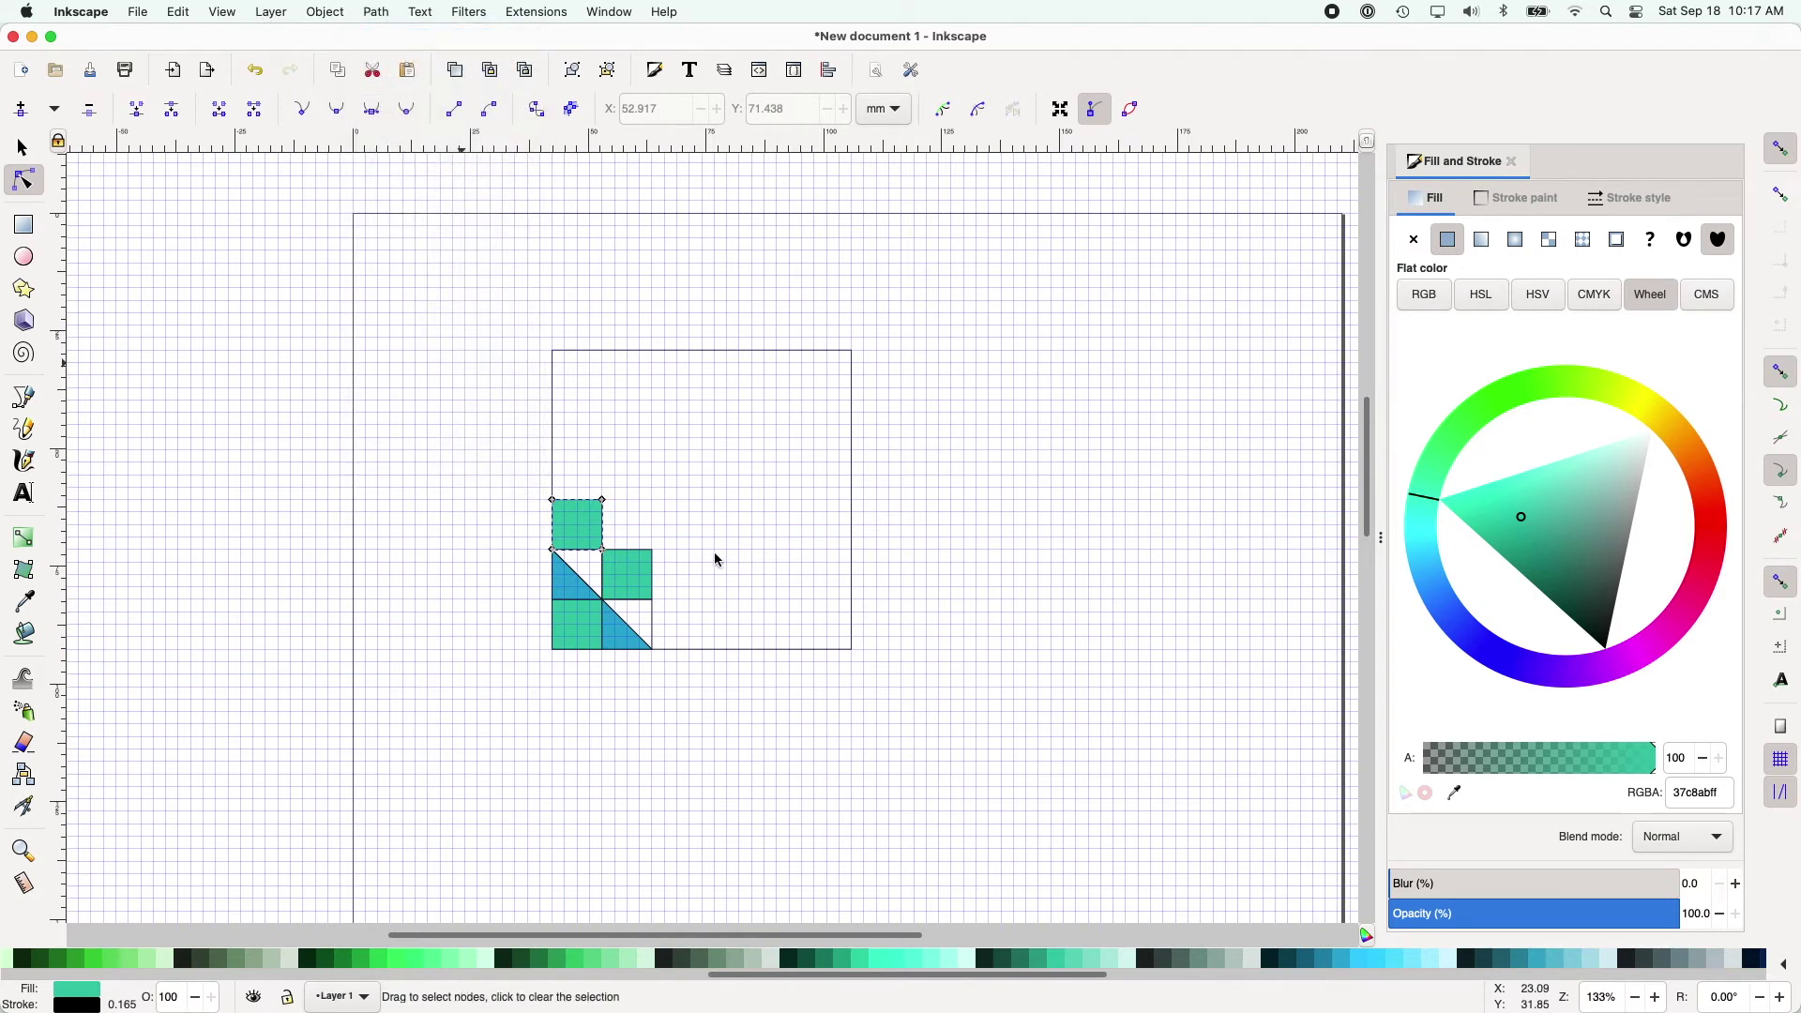
left_click(551, 501)
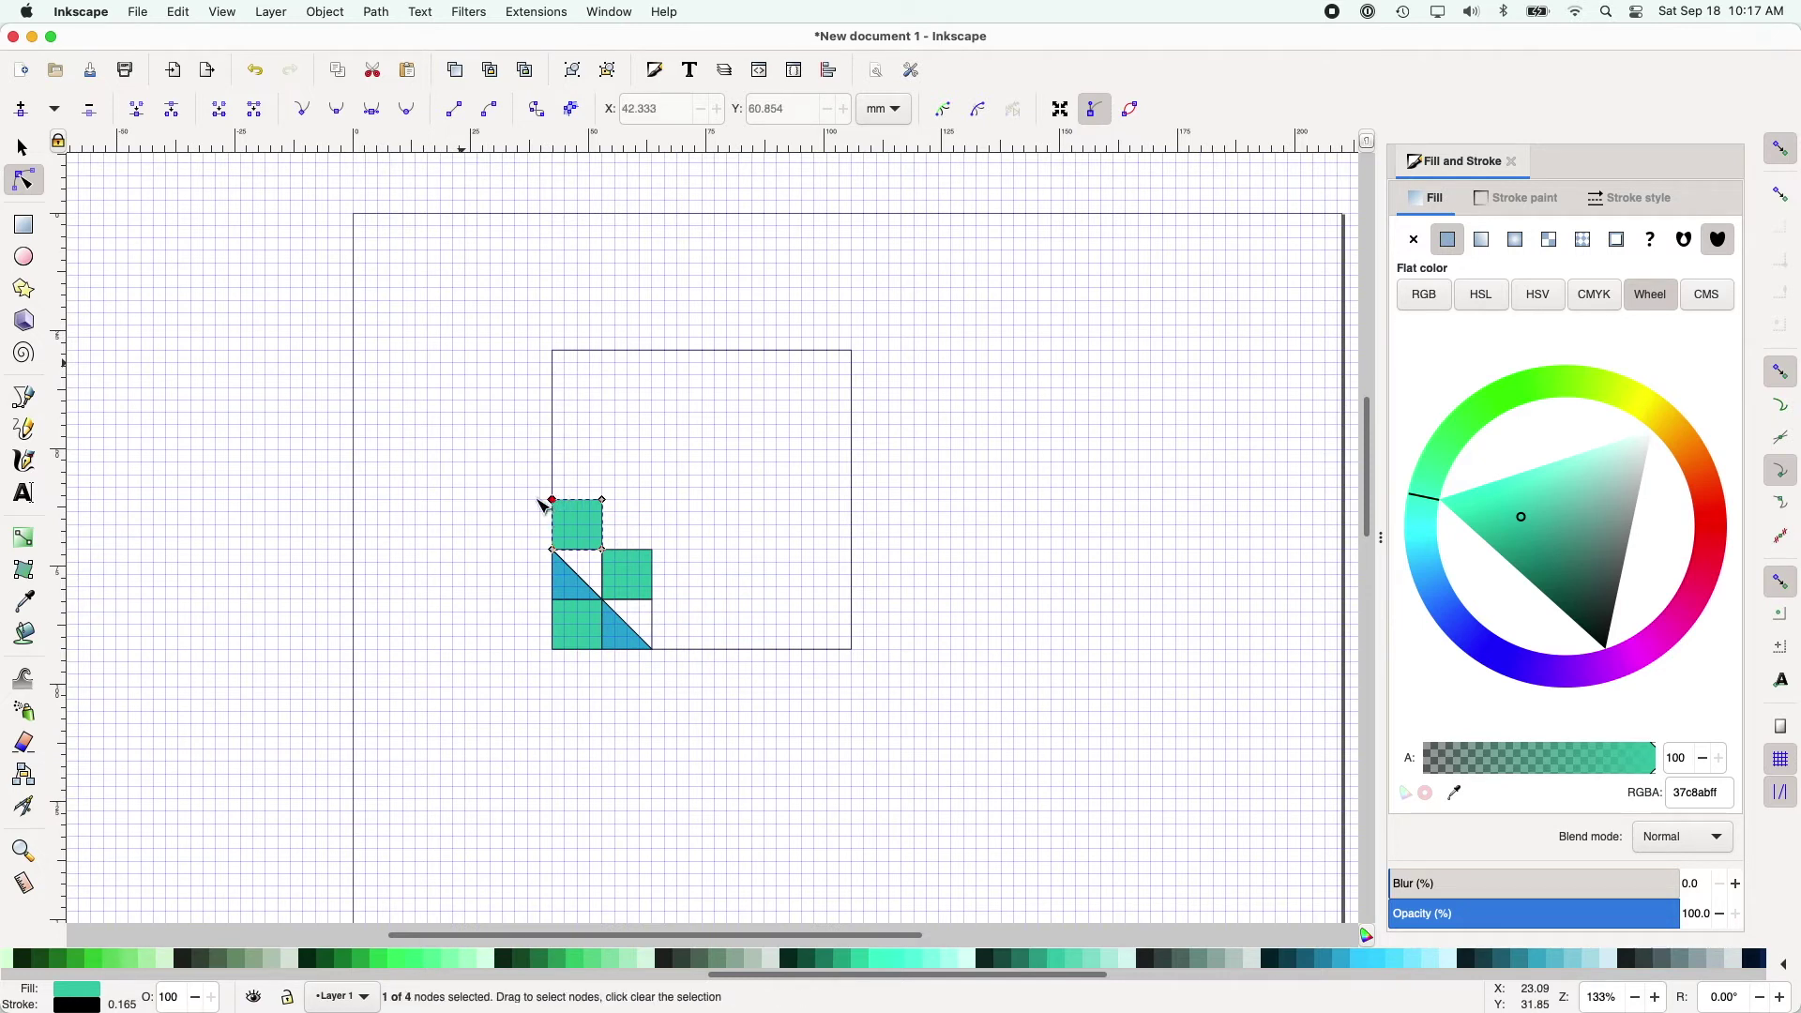
key("shift+alt+d")
key("Delete")
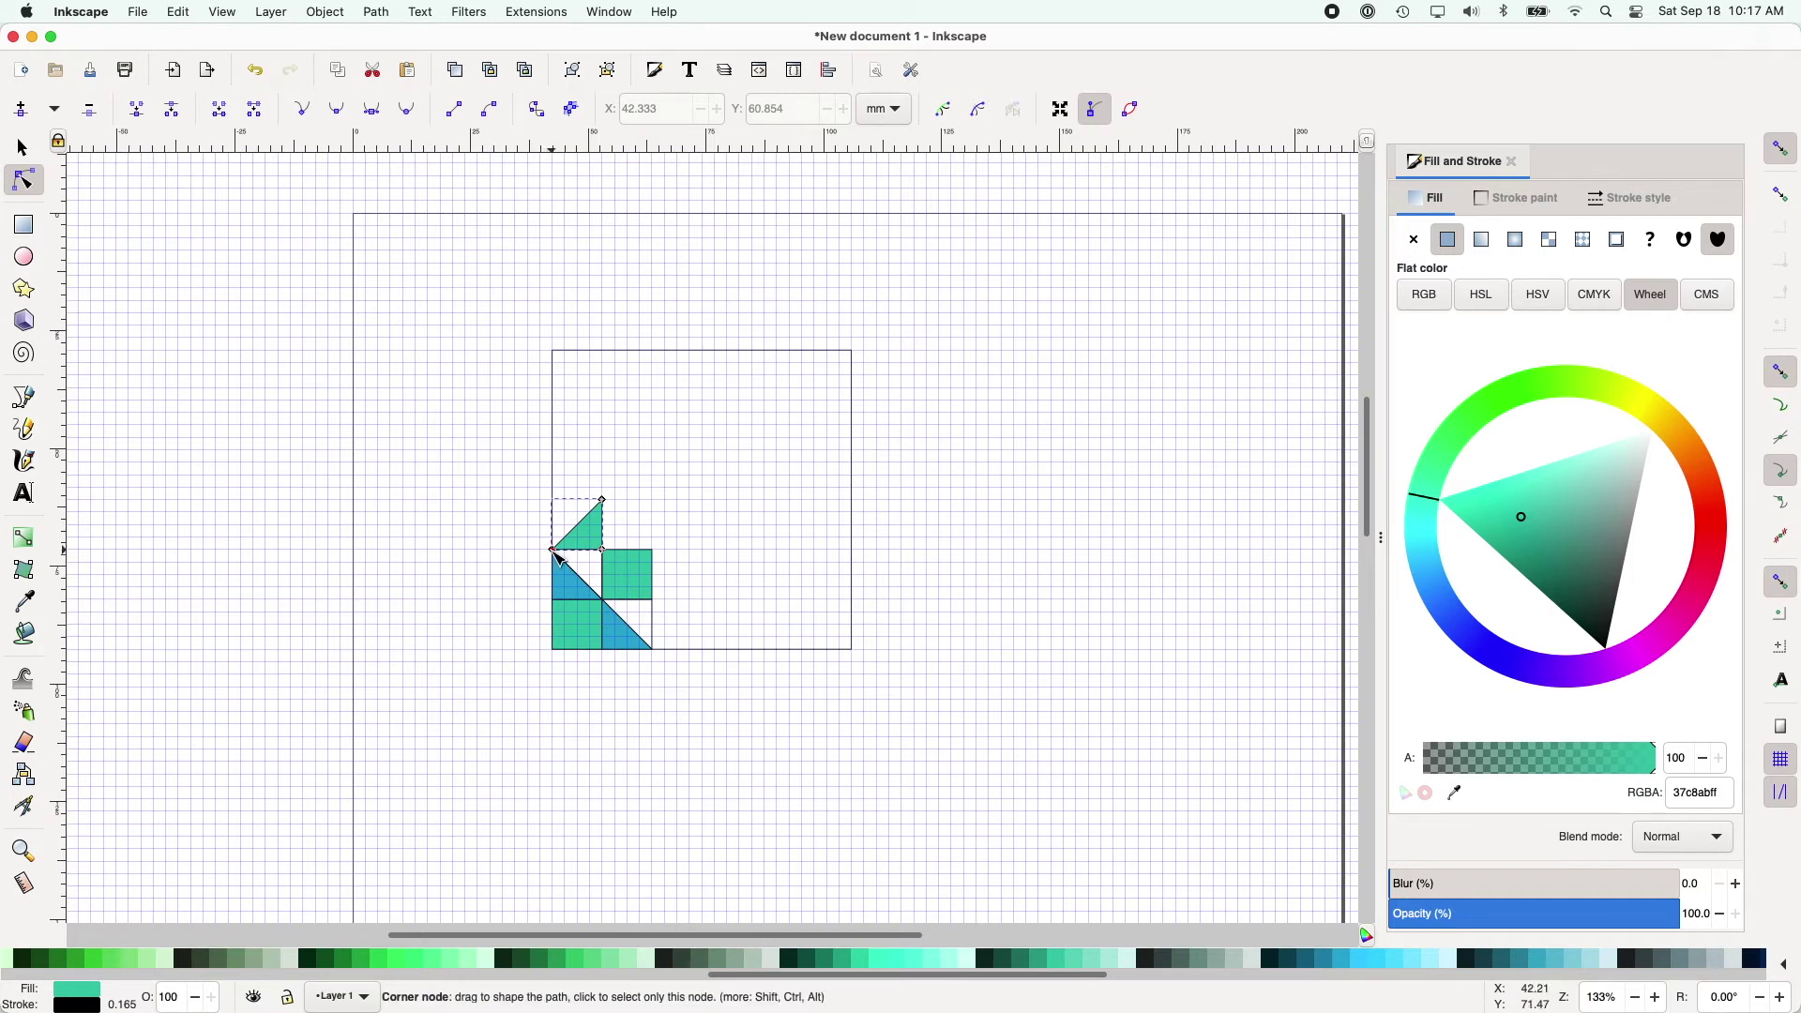
Step: Insert a midpoint node and delete the top corner, leaving a 10.982 × 5.491 mm triangle with centered apex
left_click(553, 551)
left_click(603, 503, "shift")
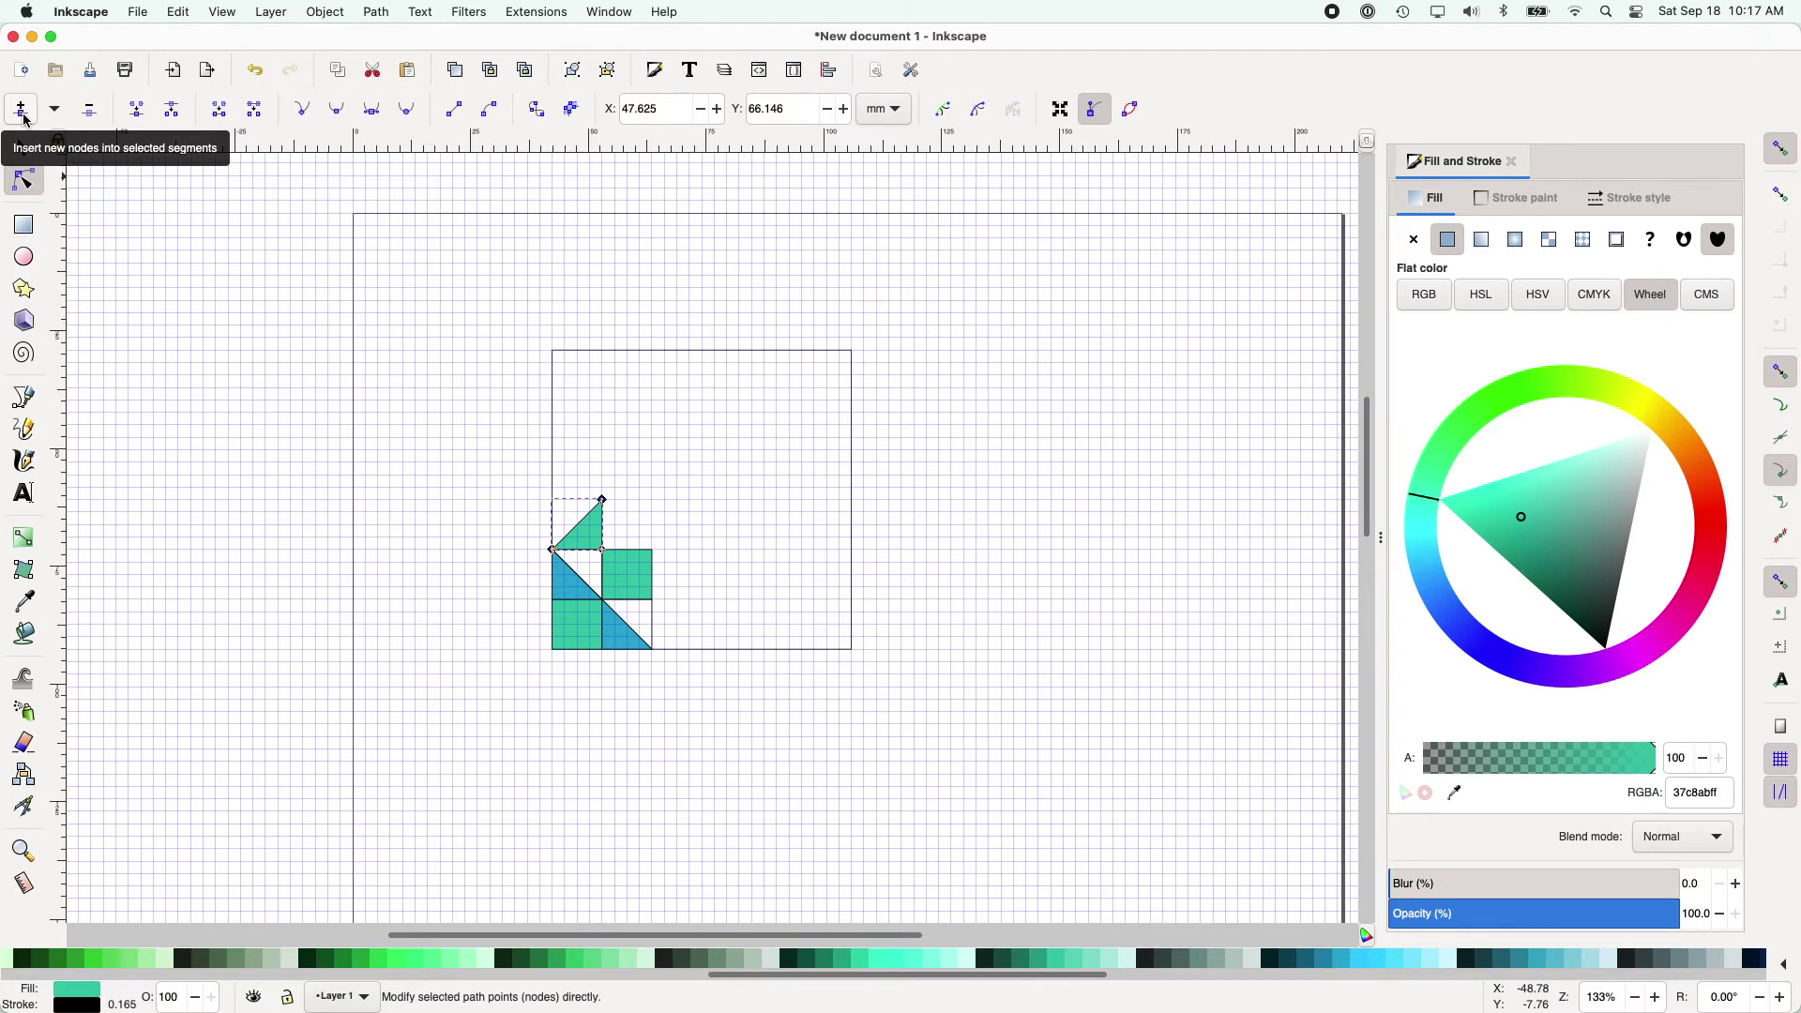
left_click(22, 113)
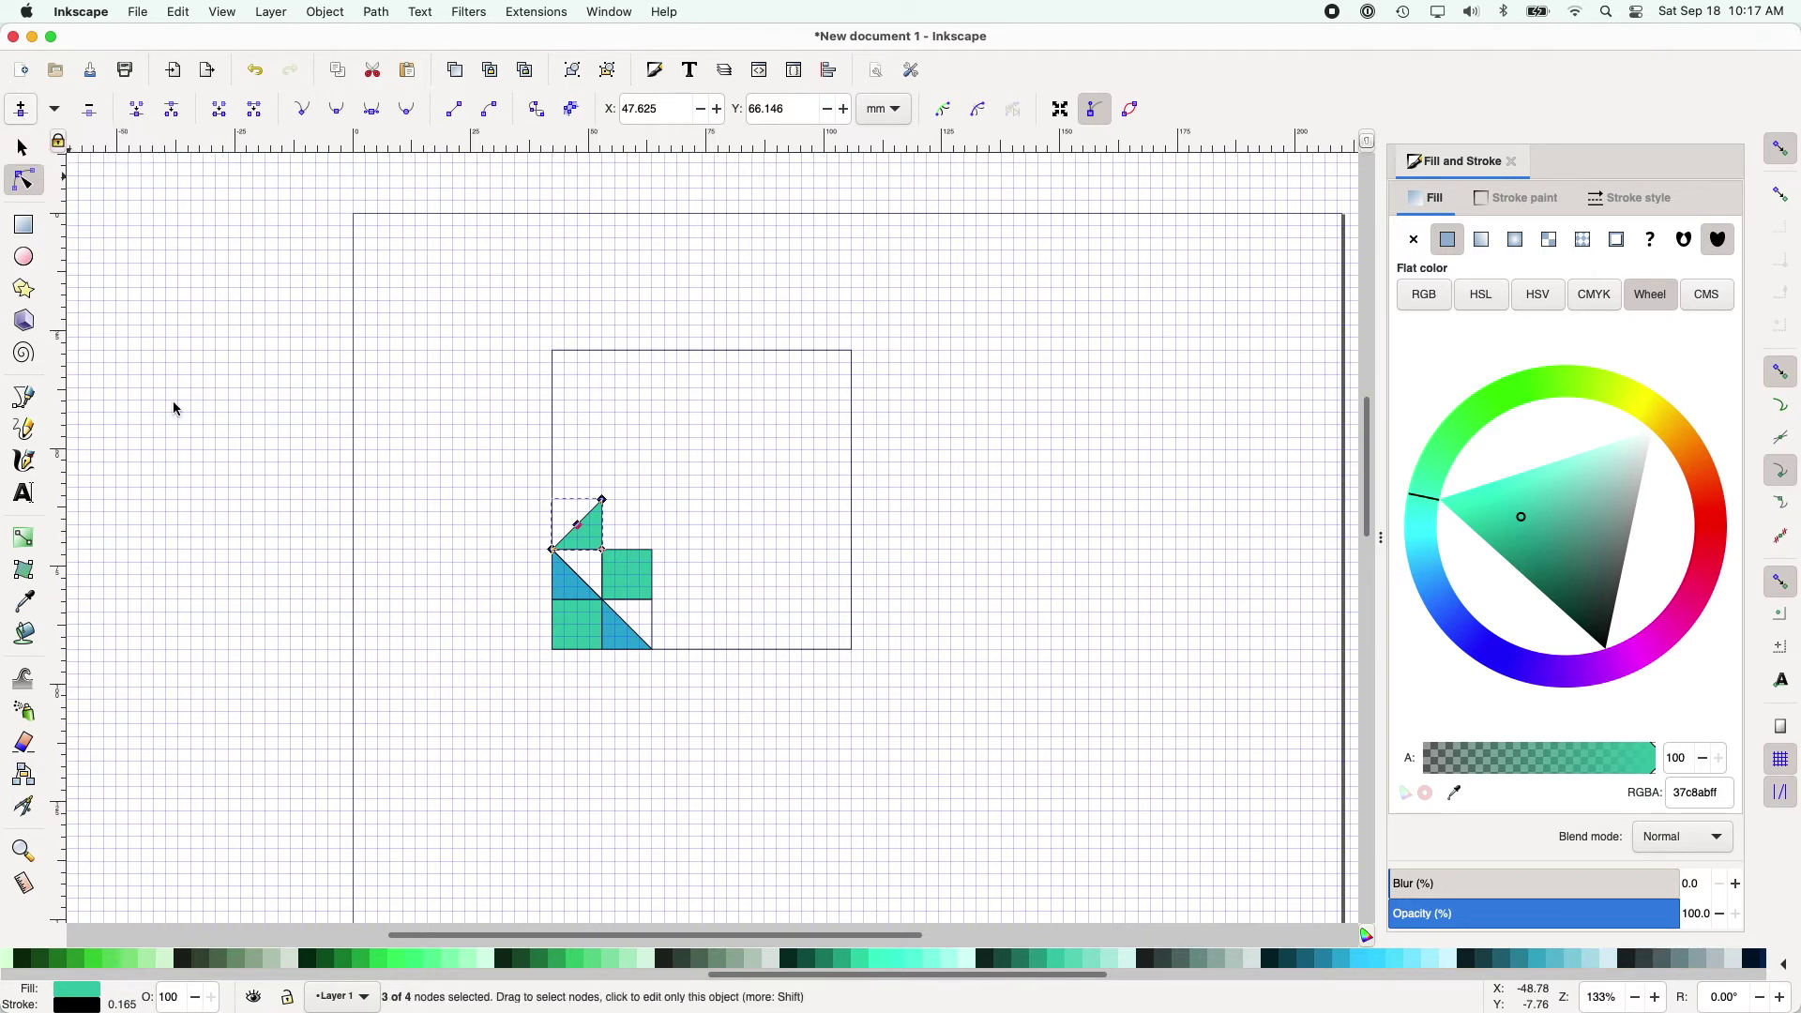
left_click(515, 555)
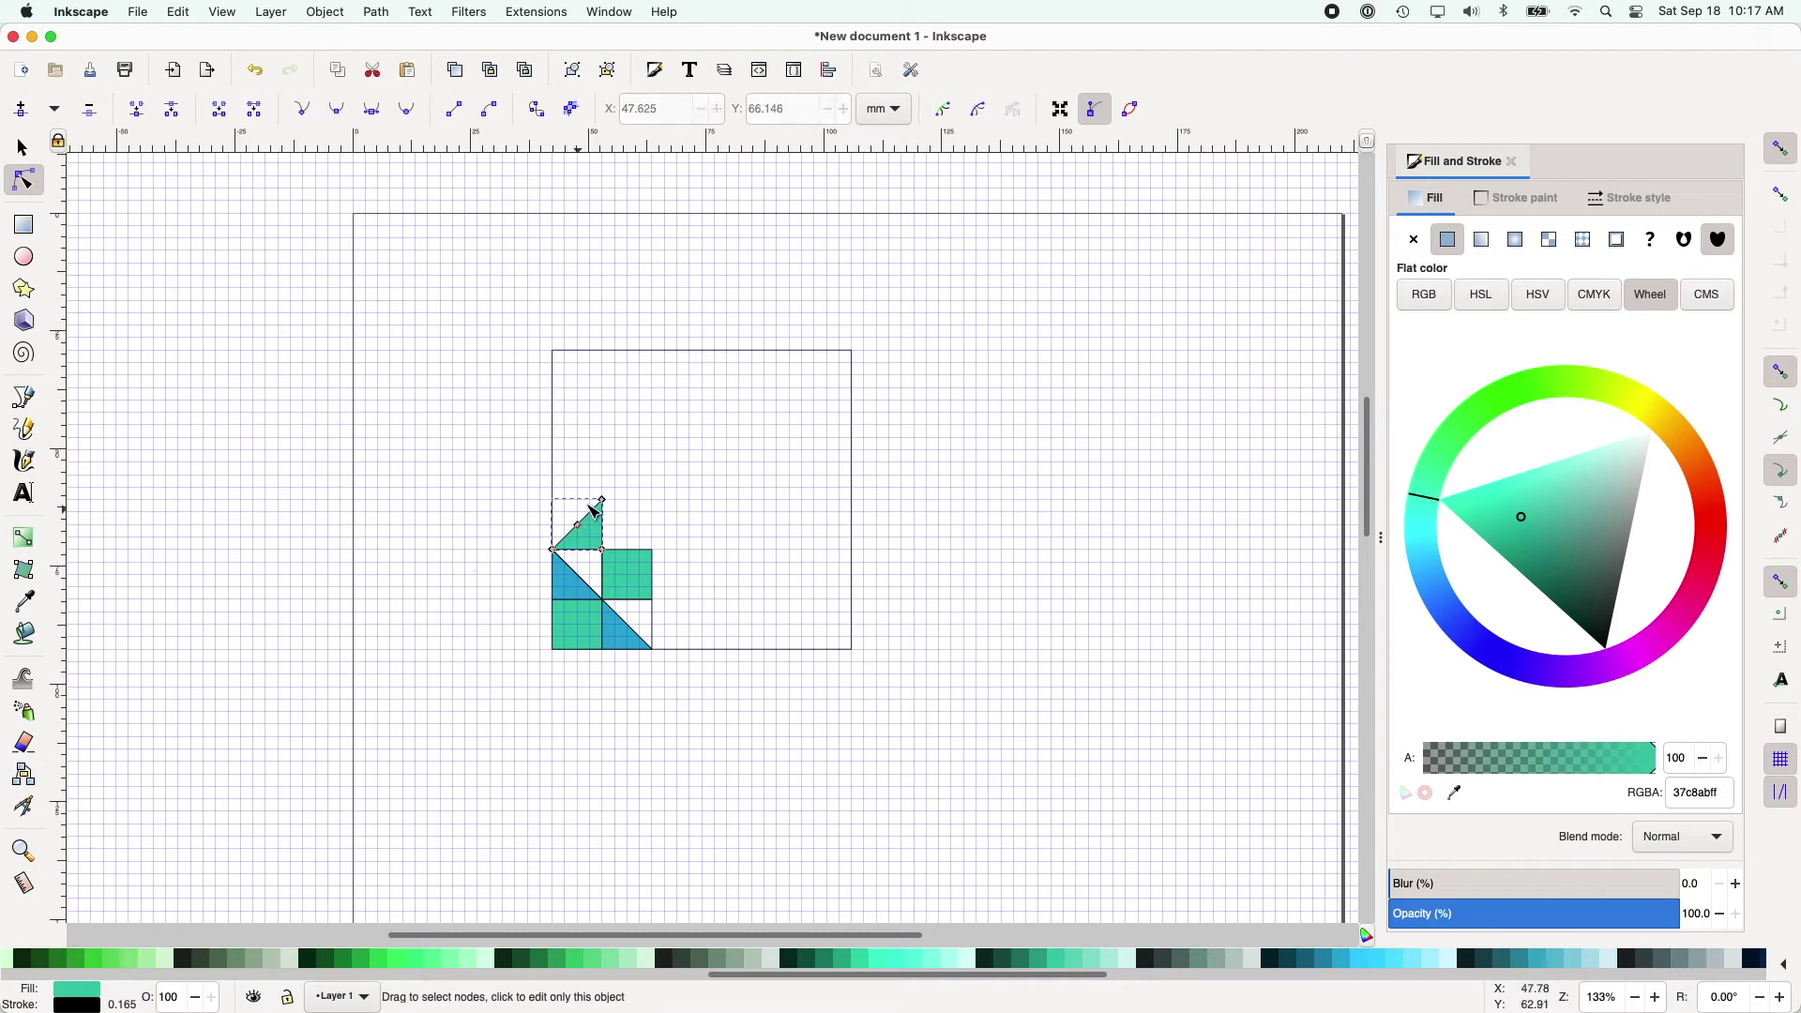
left_click(607, 504)
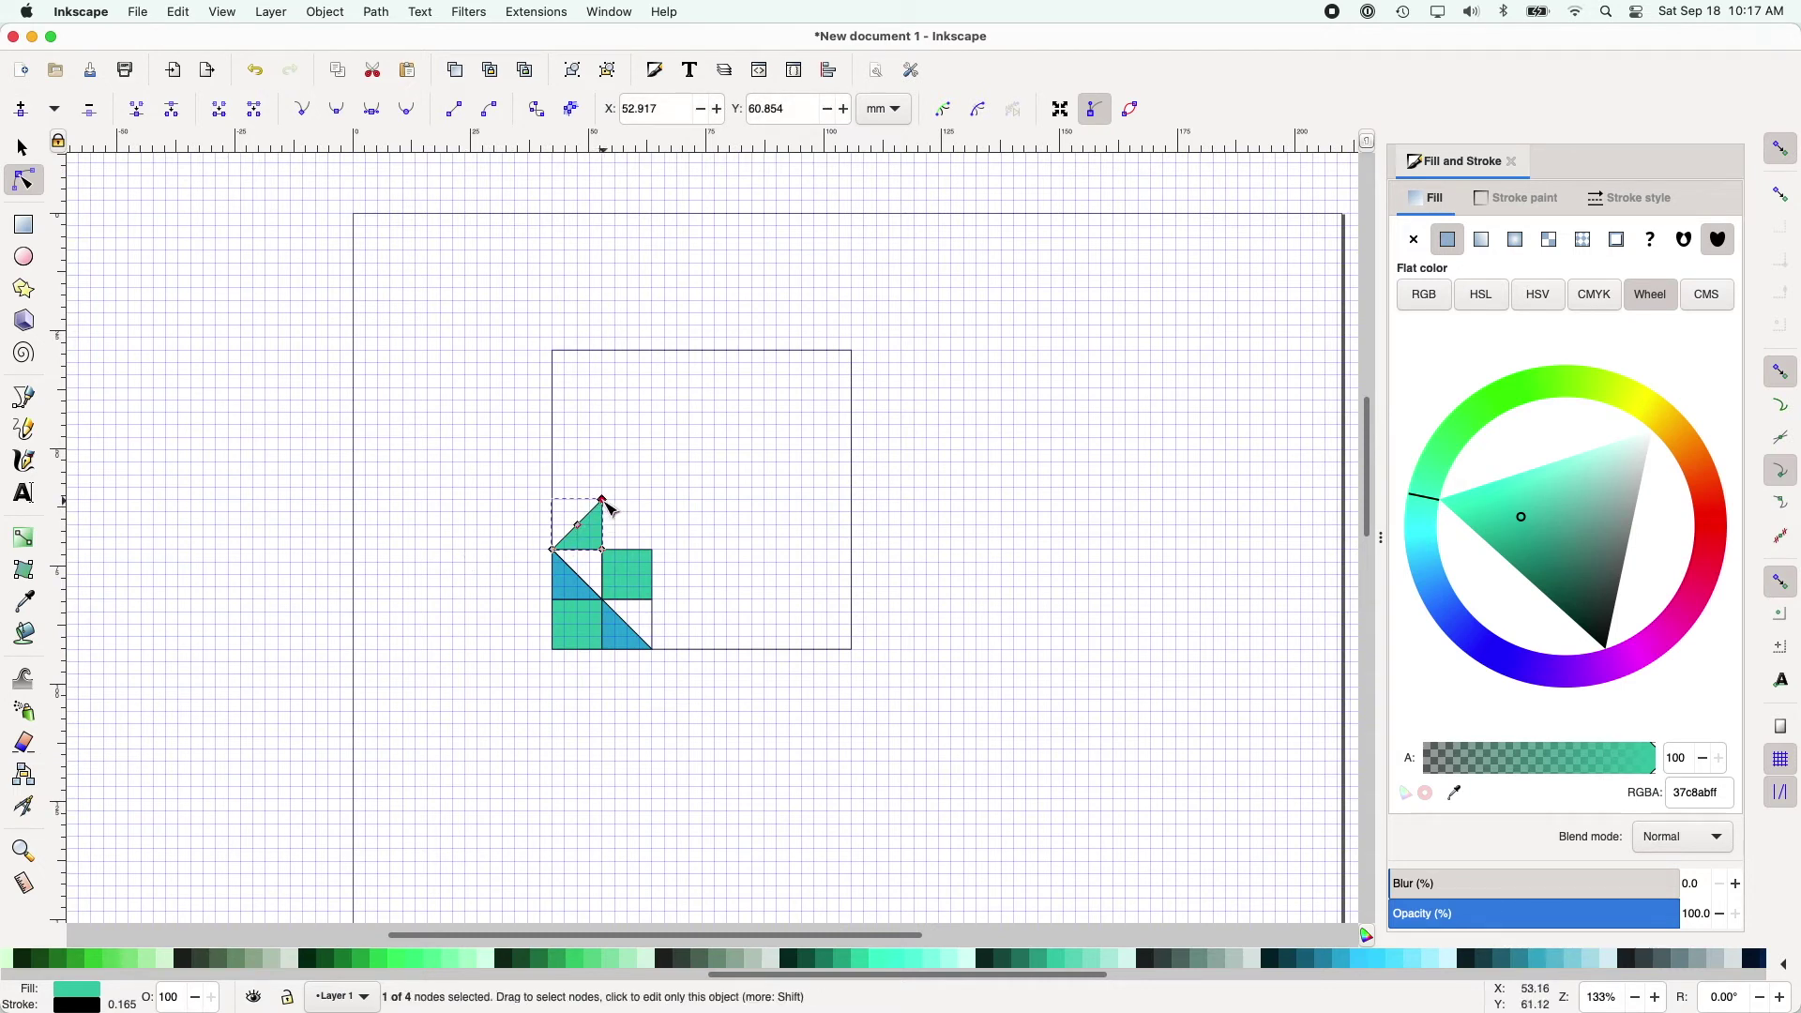
key("ctrl")
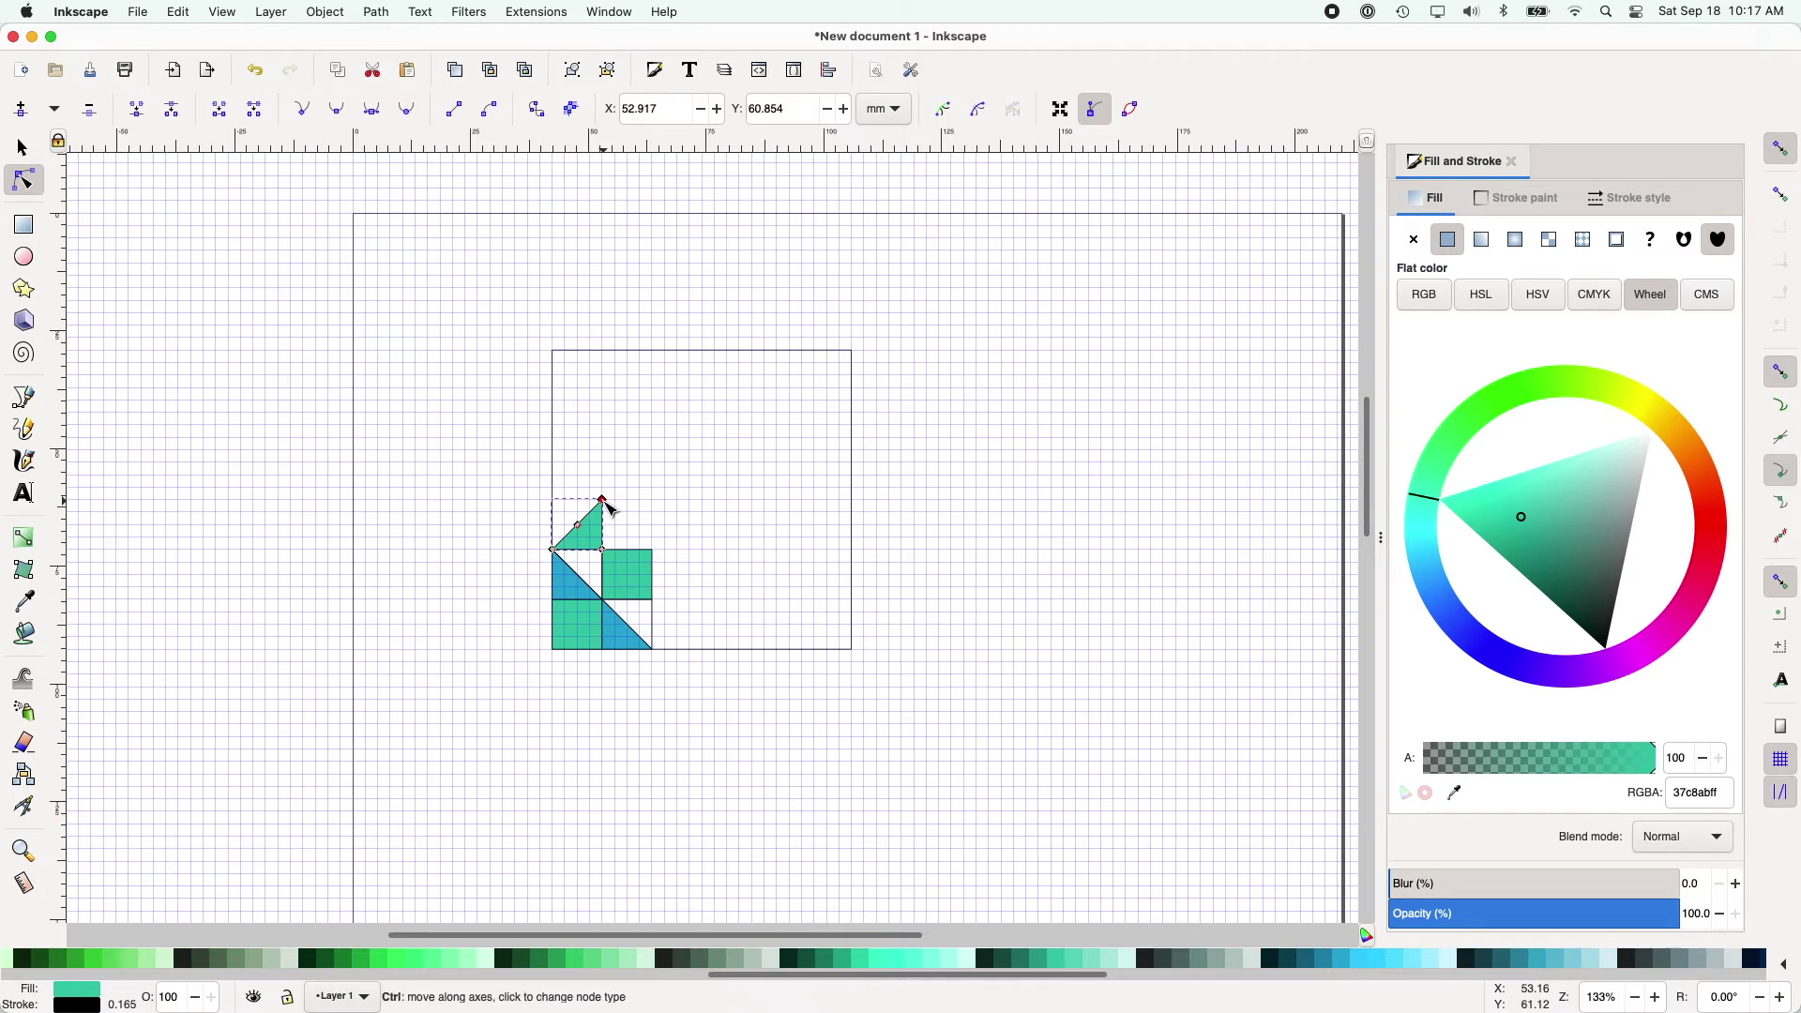
key("Delete")
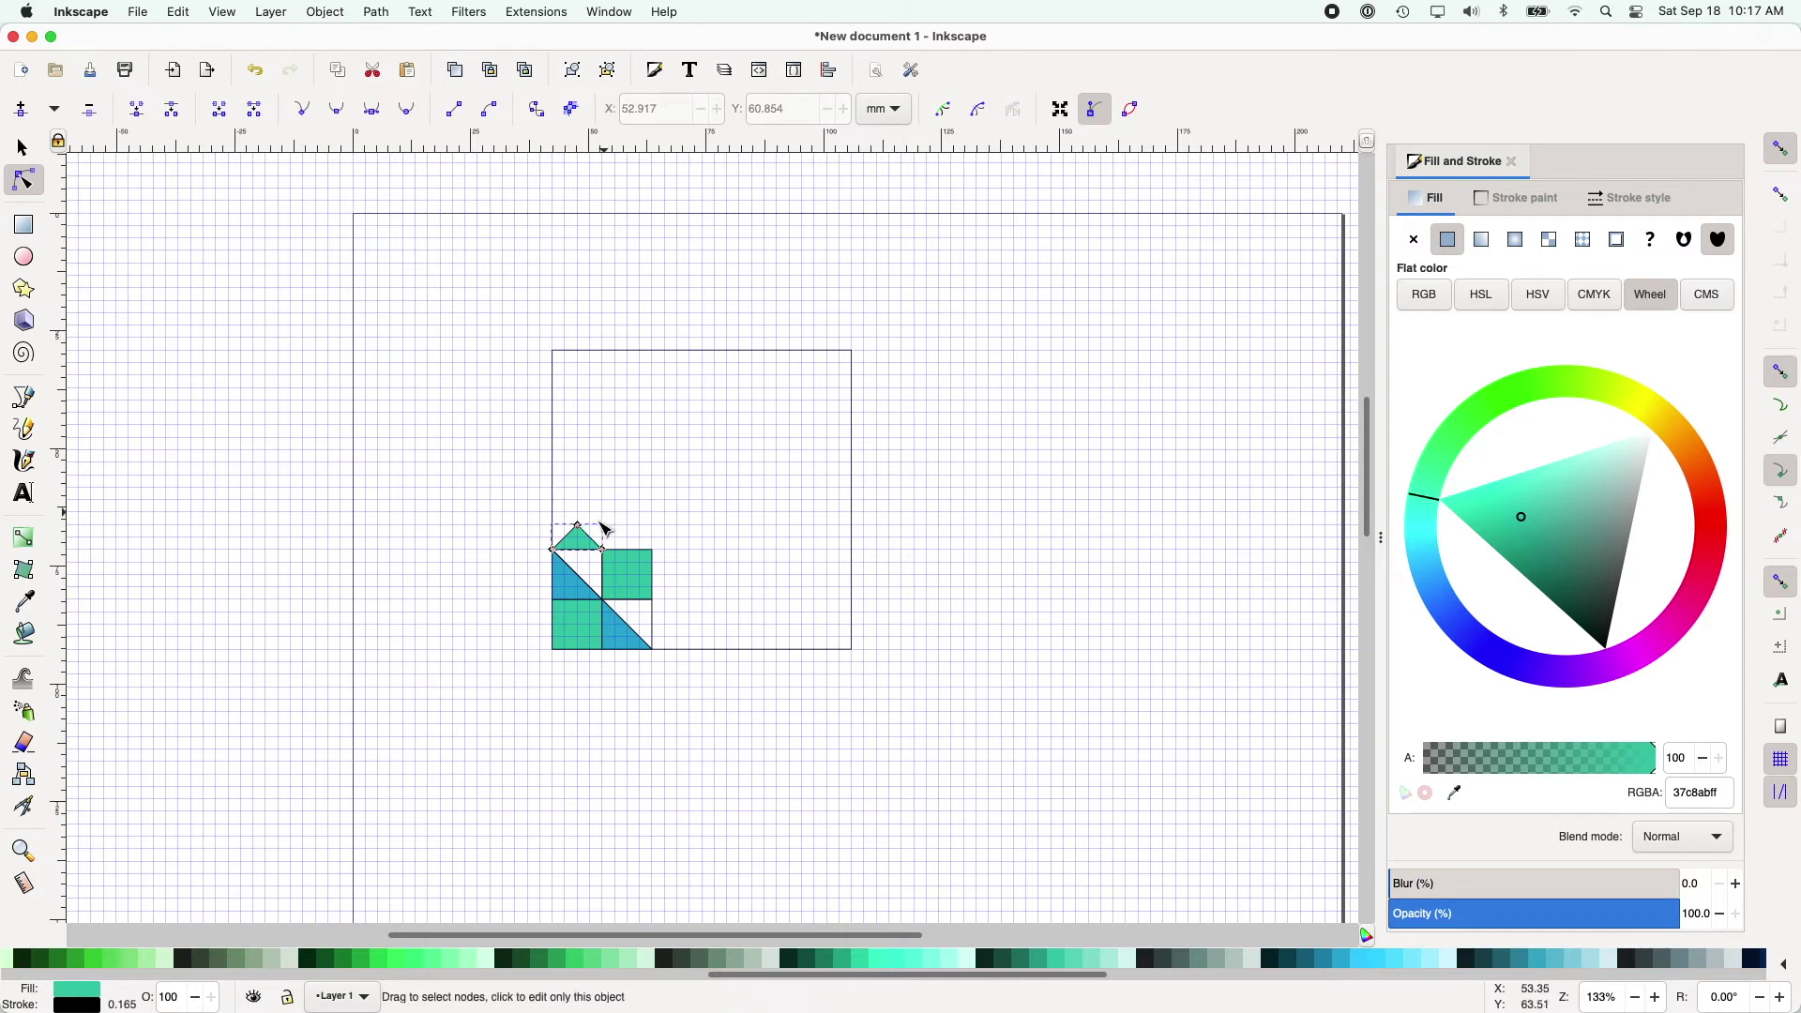
left_click(519, 549)
left_click(585, 549)
left_click(24, 148)
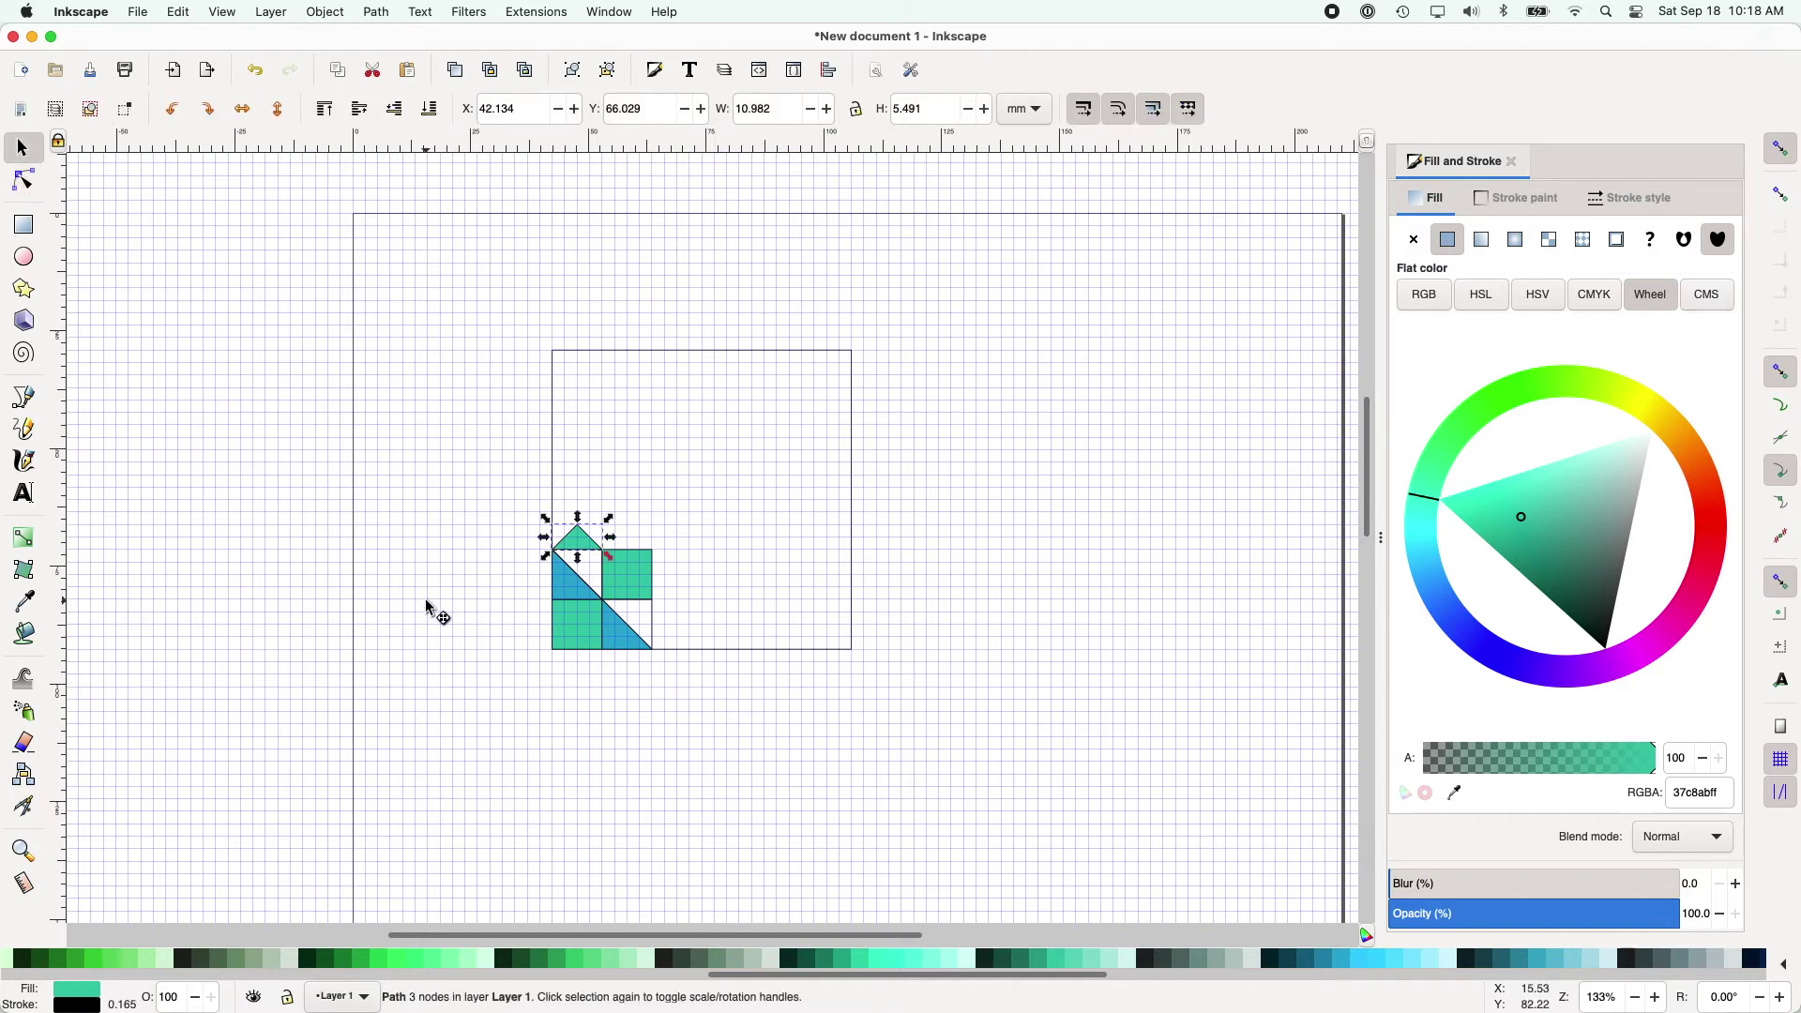
Step: Duplicate the teal triangle, flip it vertically, and place it tip-to-tip above the original
key("ctrl+v")
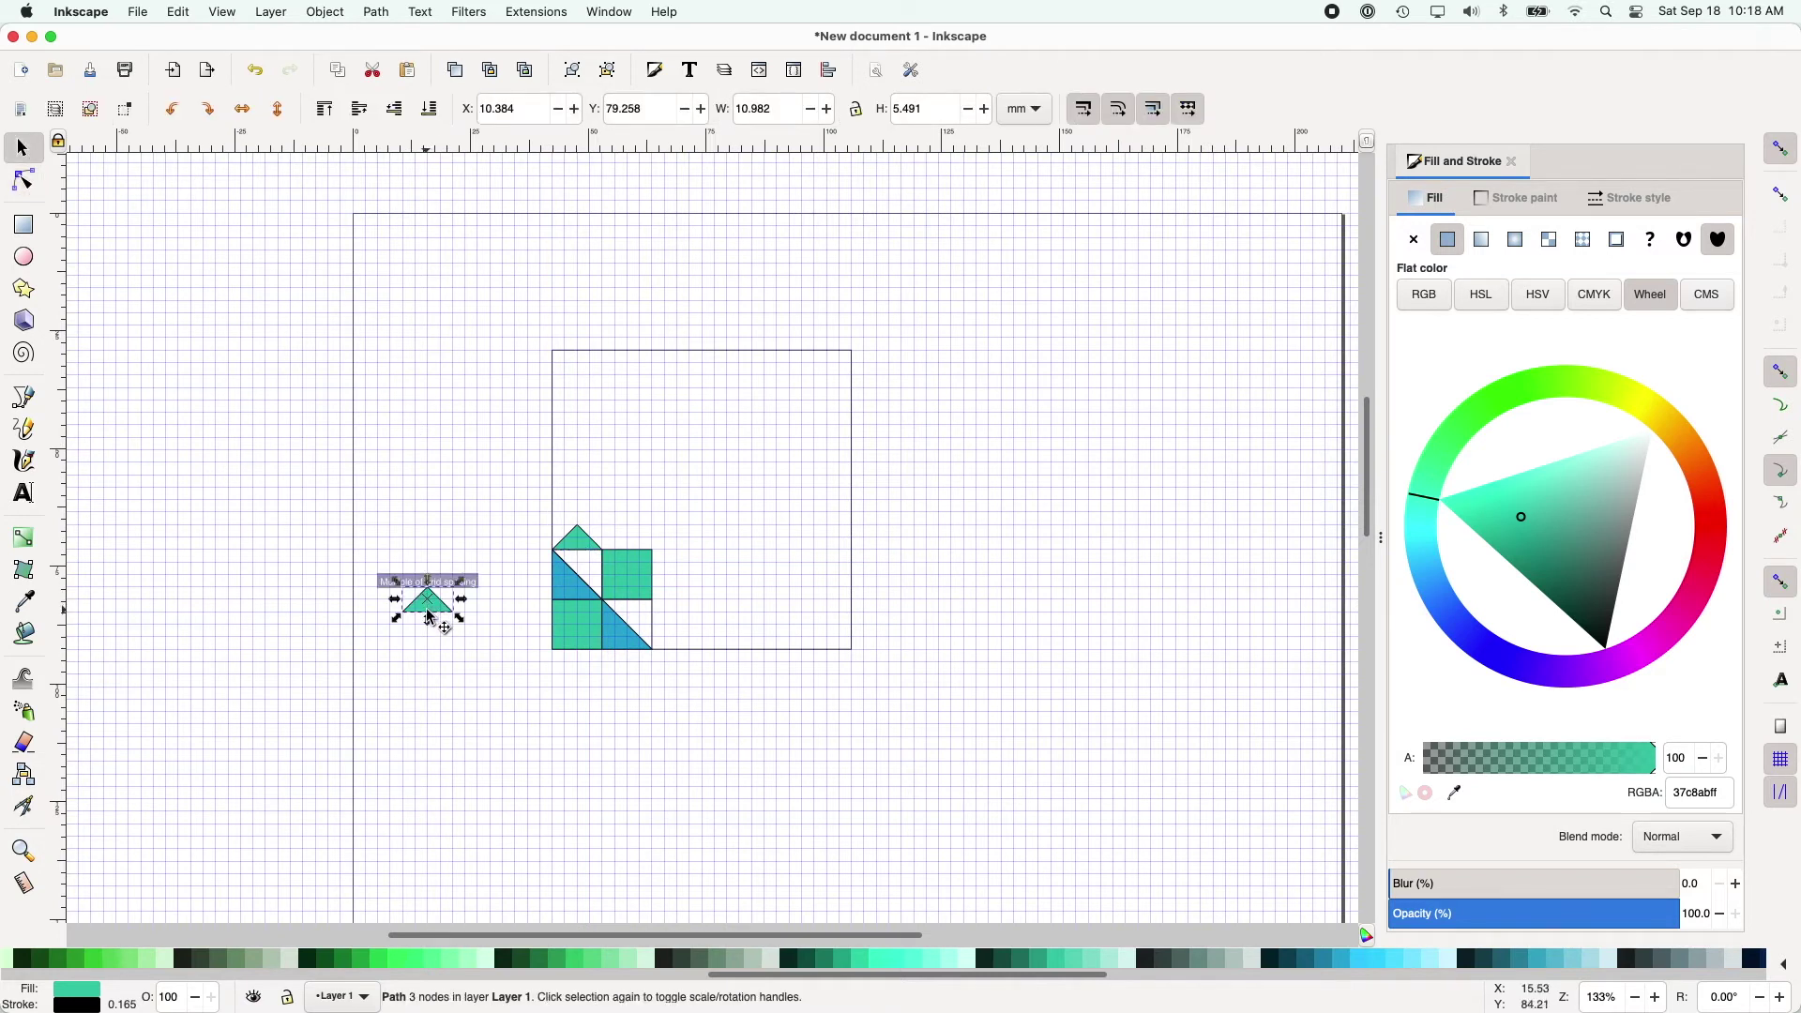
left_click(278, 109)
left_click_drag(430, 601, 583, 506)
left_click(452, 567)
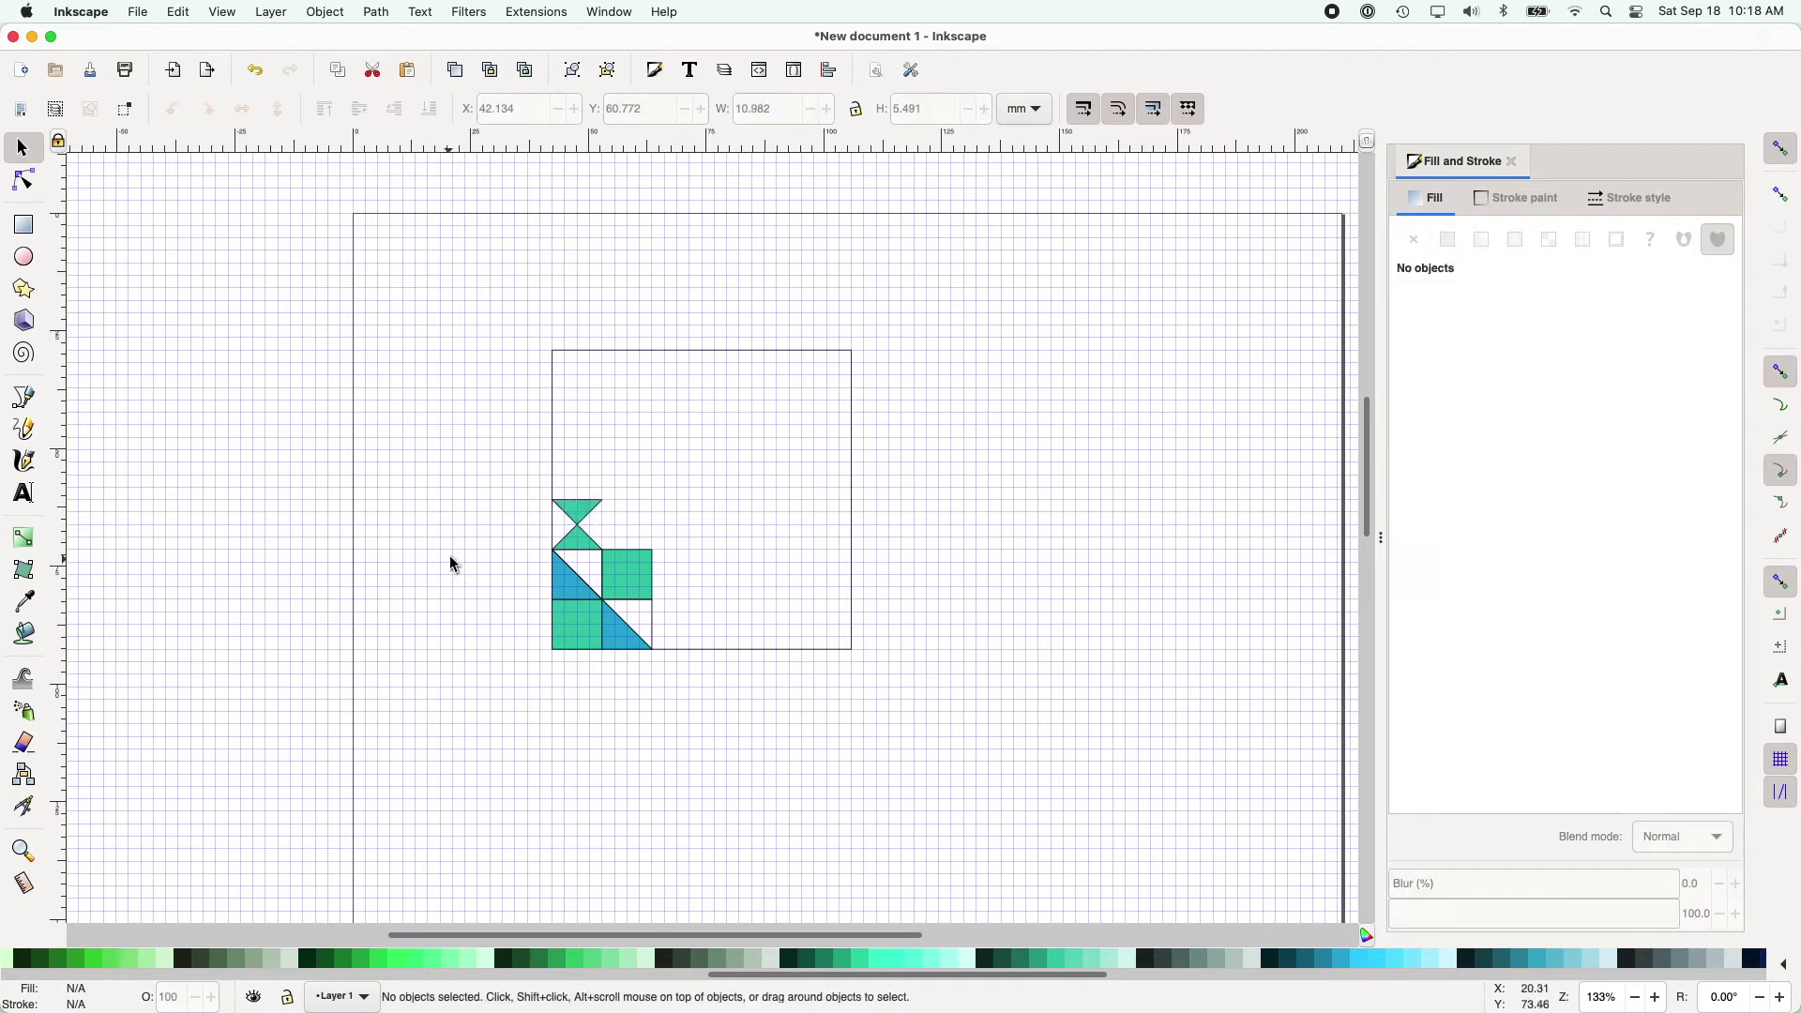
Step: Flip and rotate a triangle 90°, colour it blue #00AAD4, and snap it to the cell's left side
left_click(580, 519)
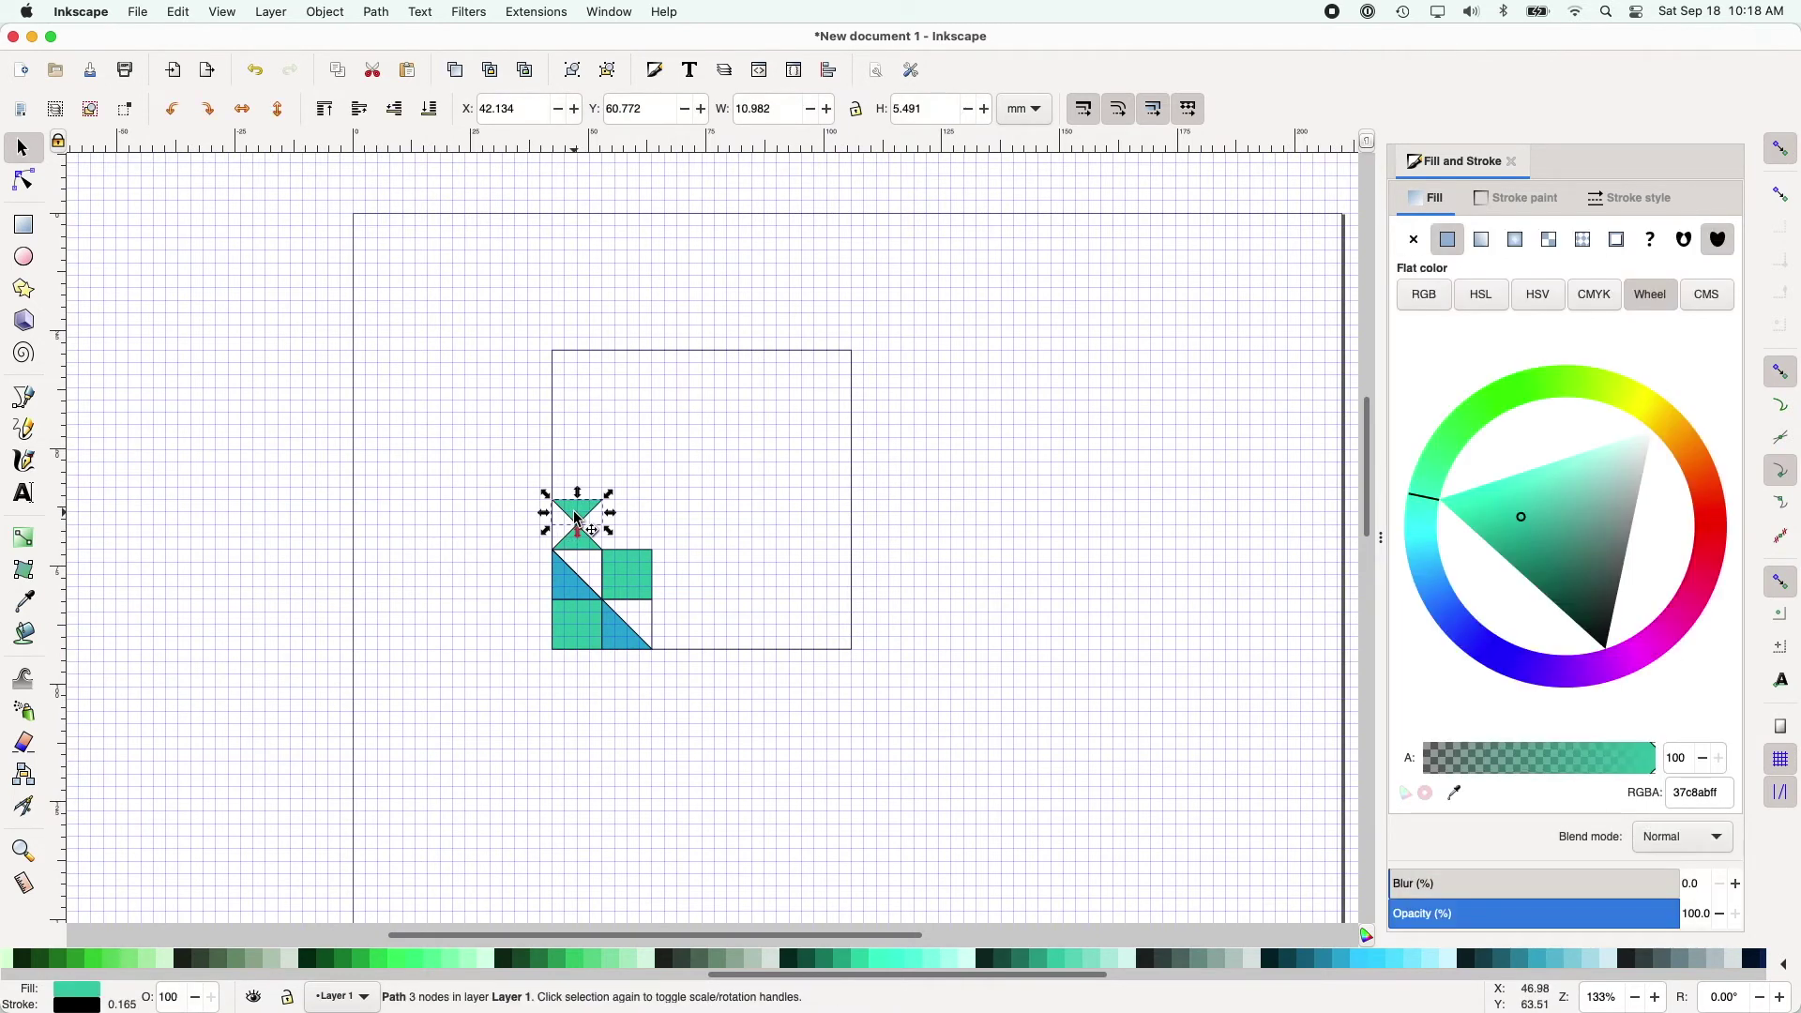
key("alt")
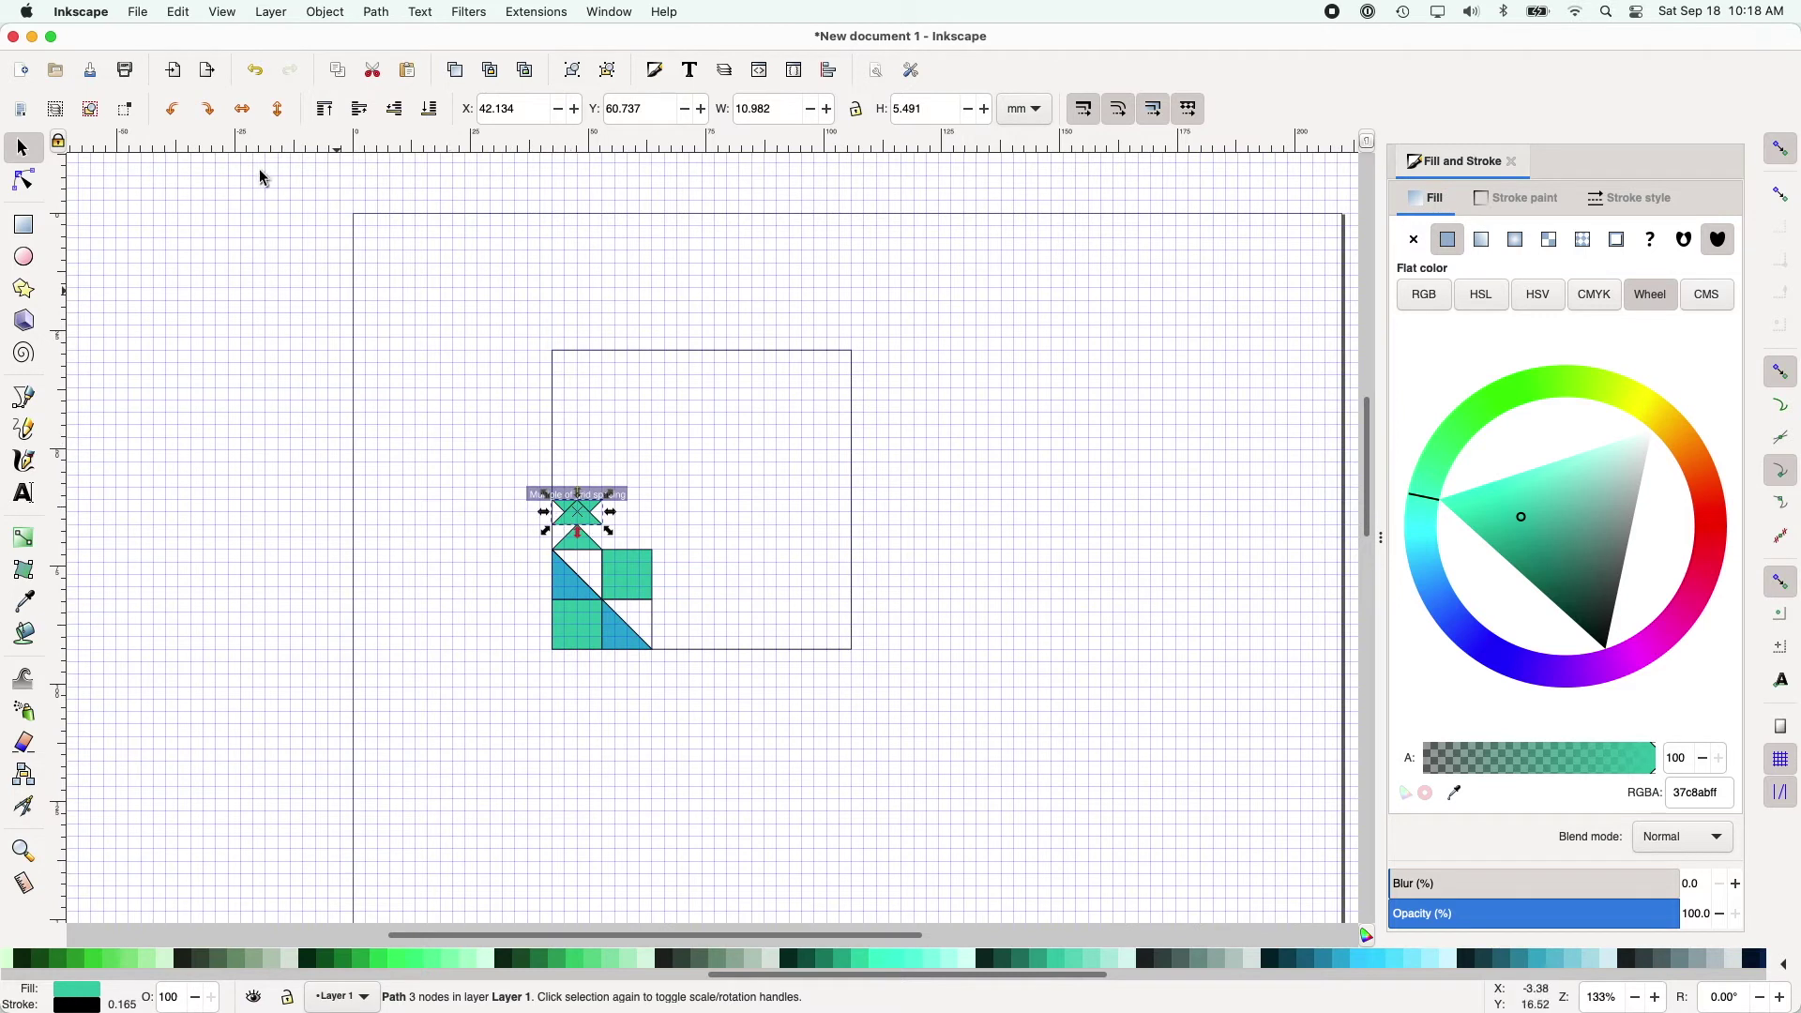
left_click(243, 111)
left_click(208, 109)
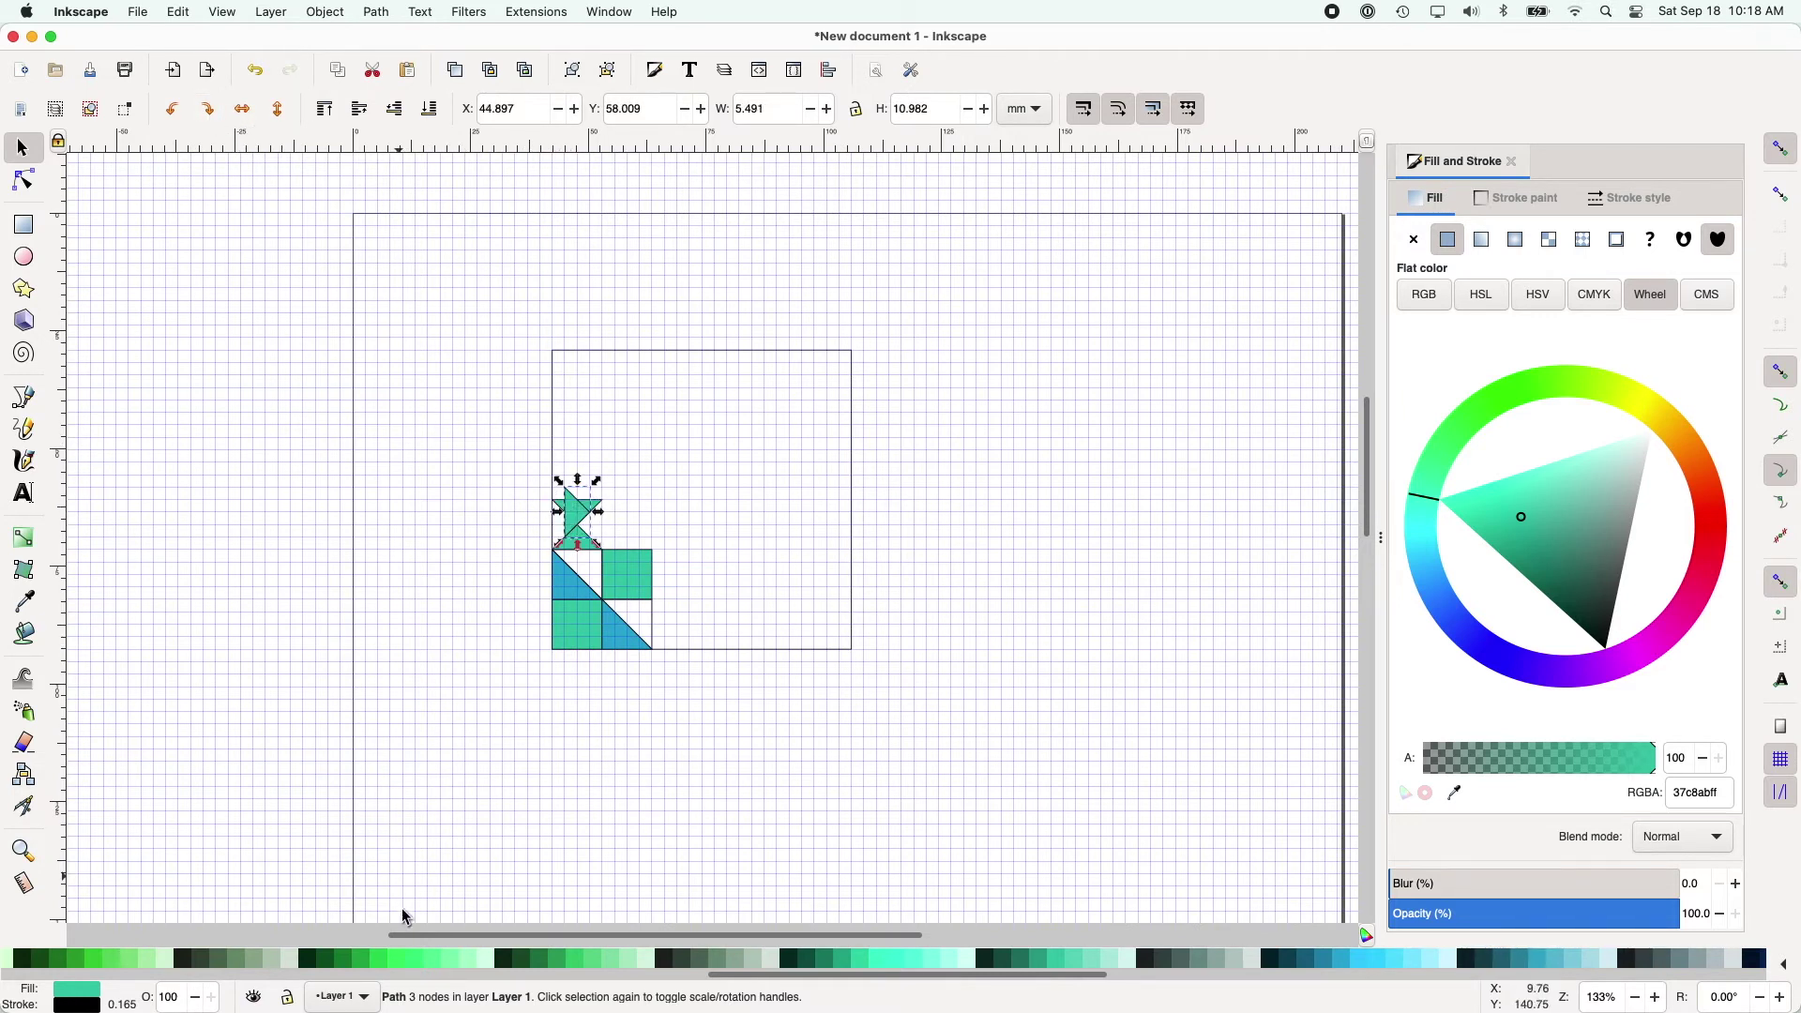
left_click_drag(945, 980, 997, 978)
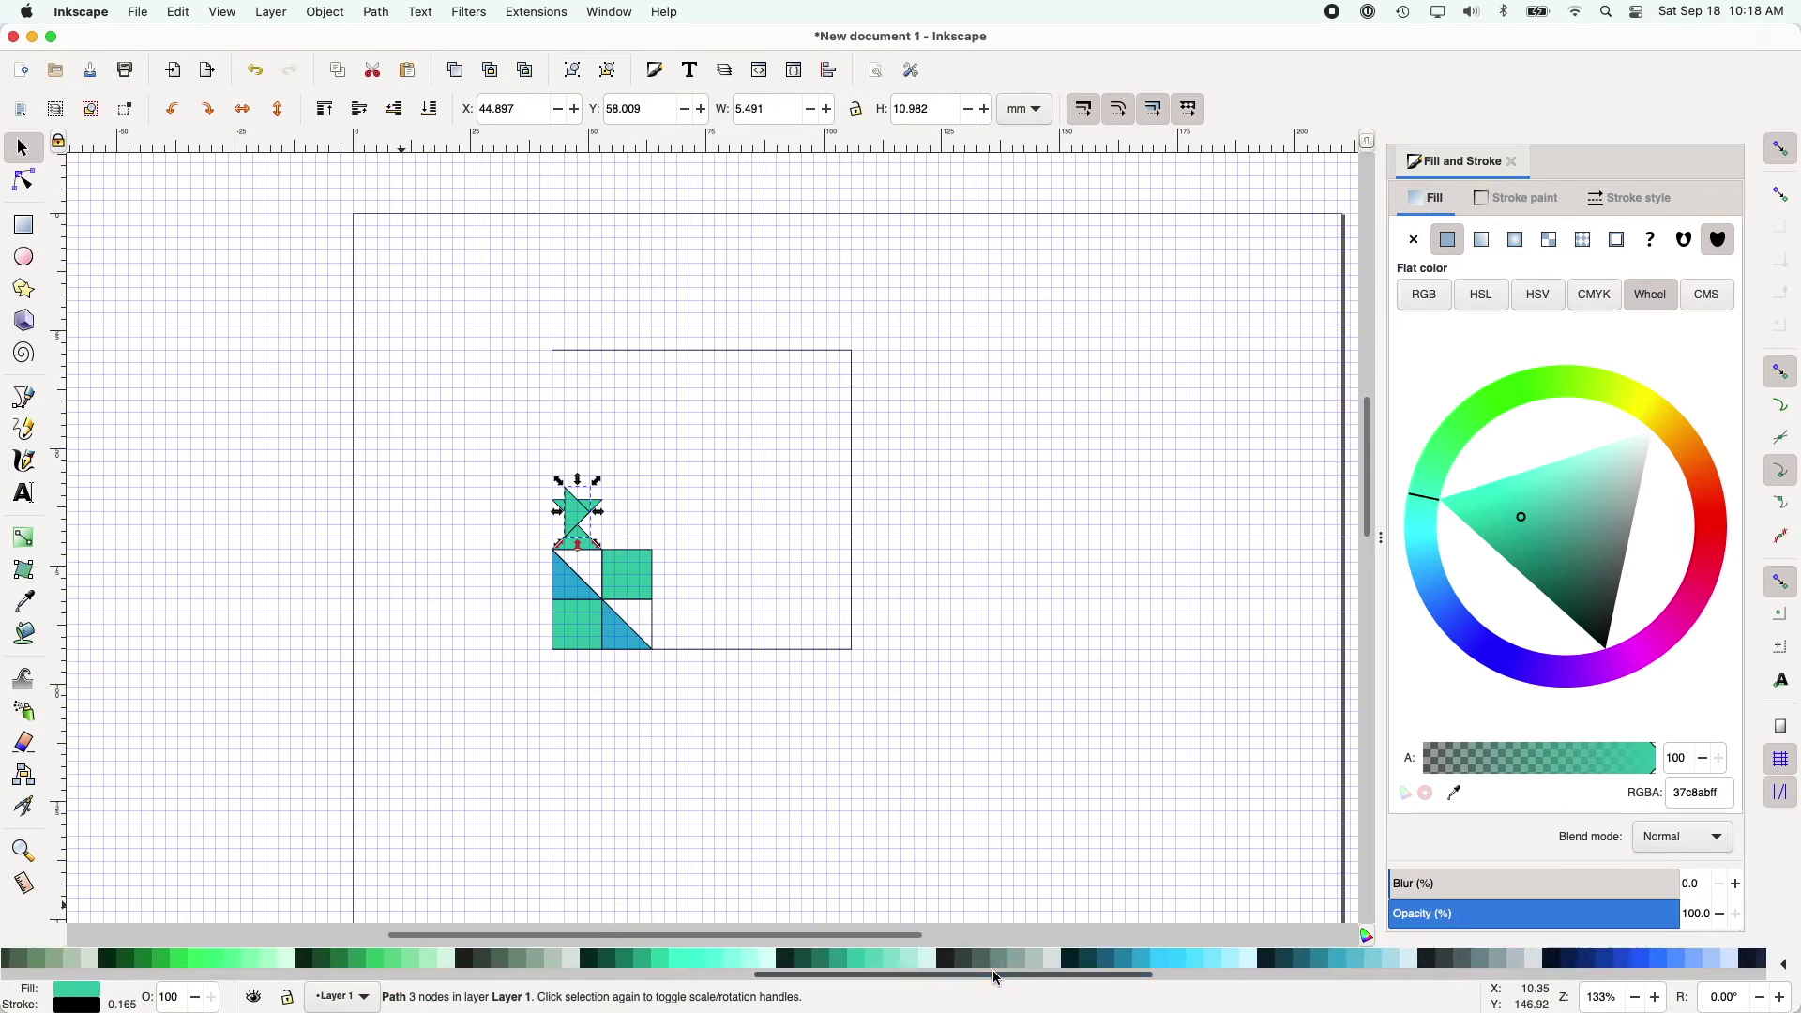
left_click(1161, 959)
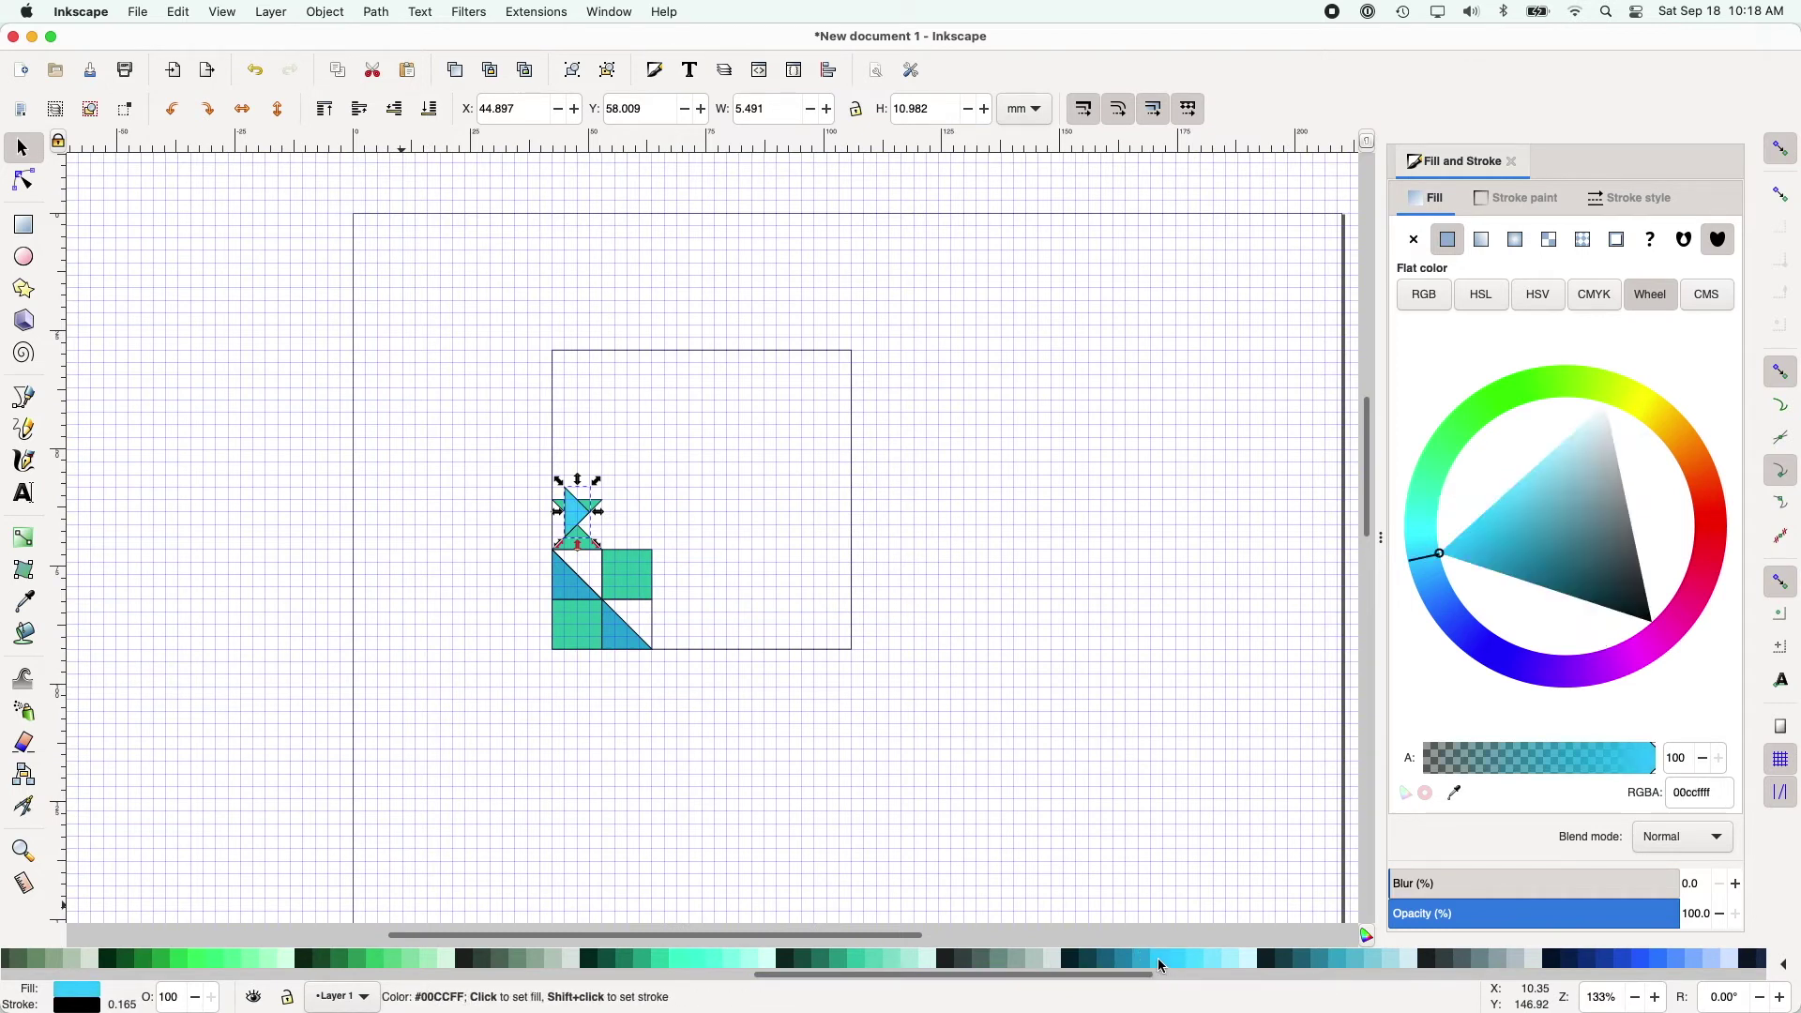
left_click(1144, 959)
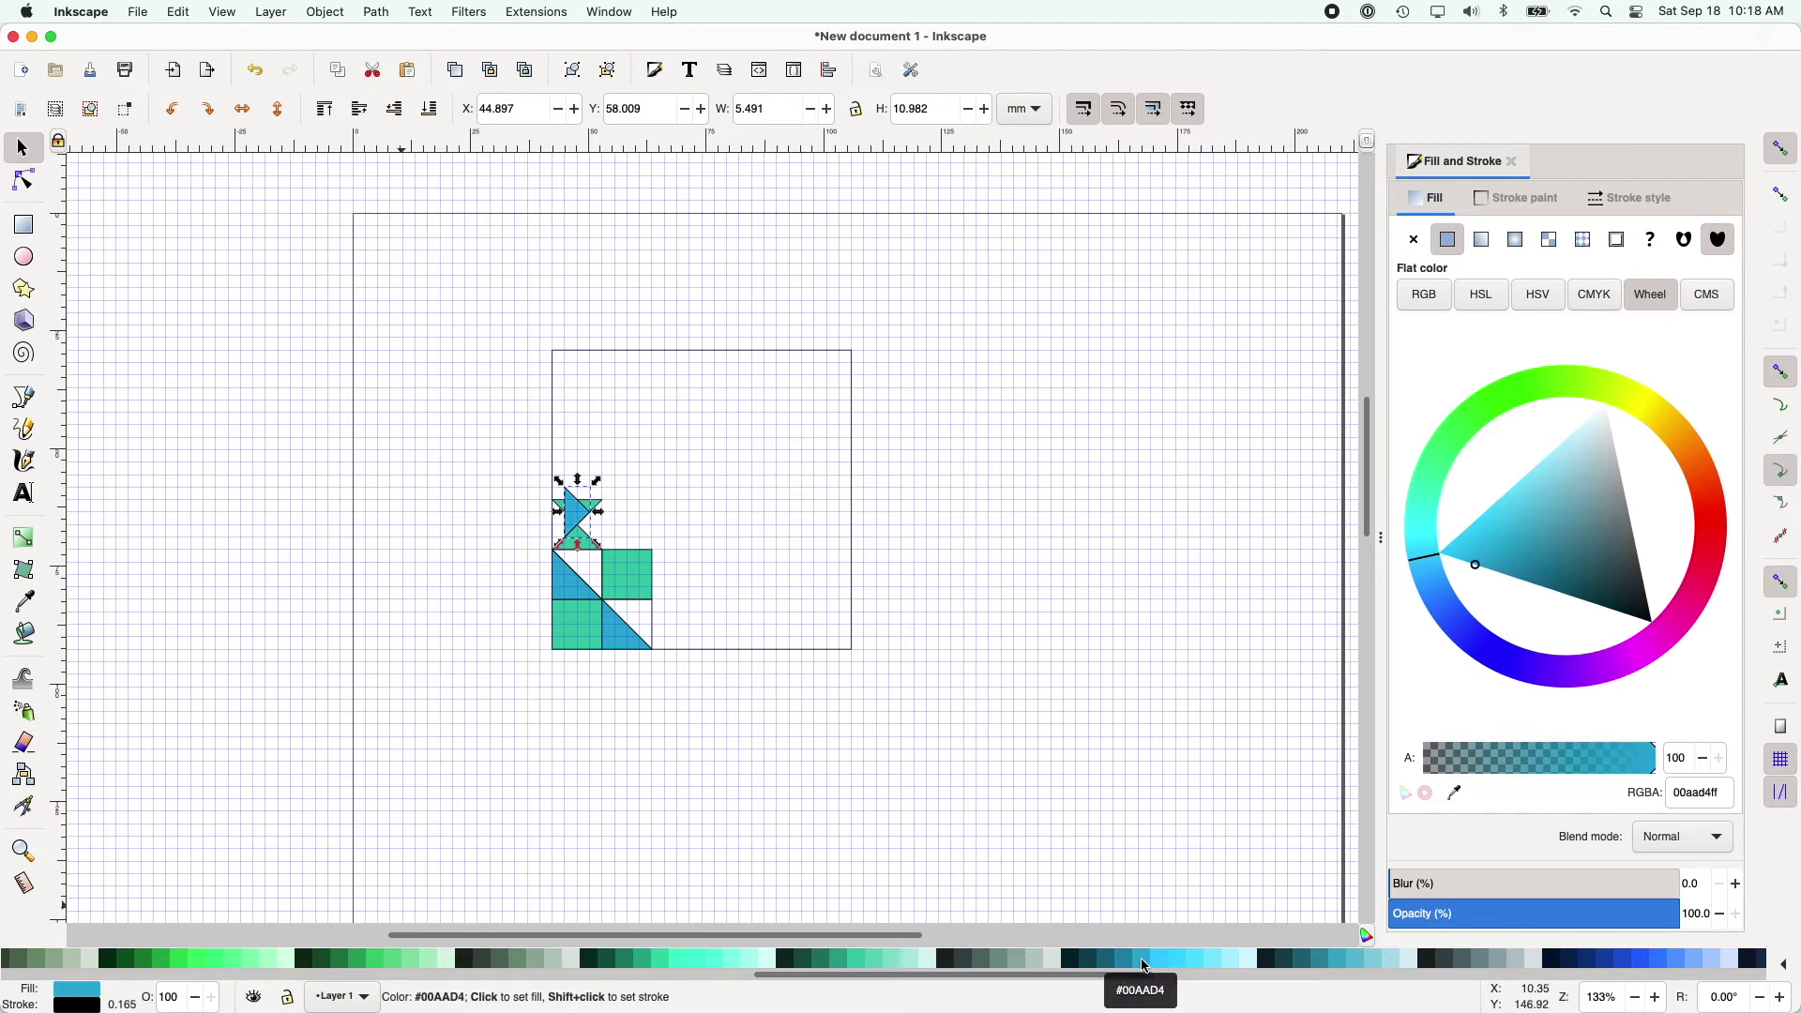
left_click(573, 519)
left_click_drag(573, 518, 561, 531)
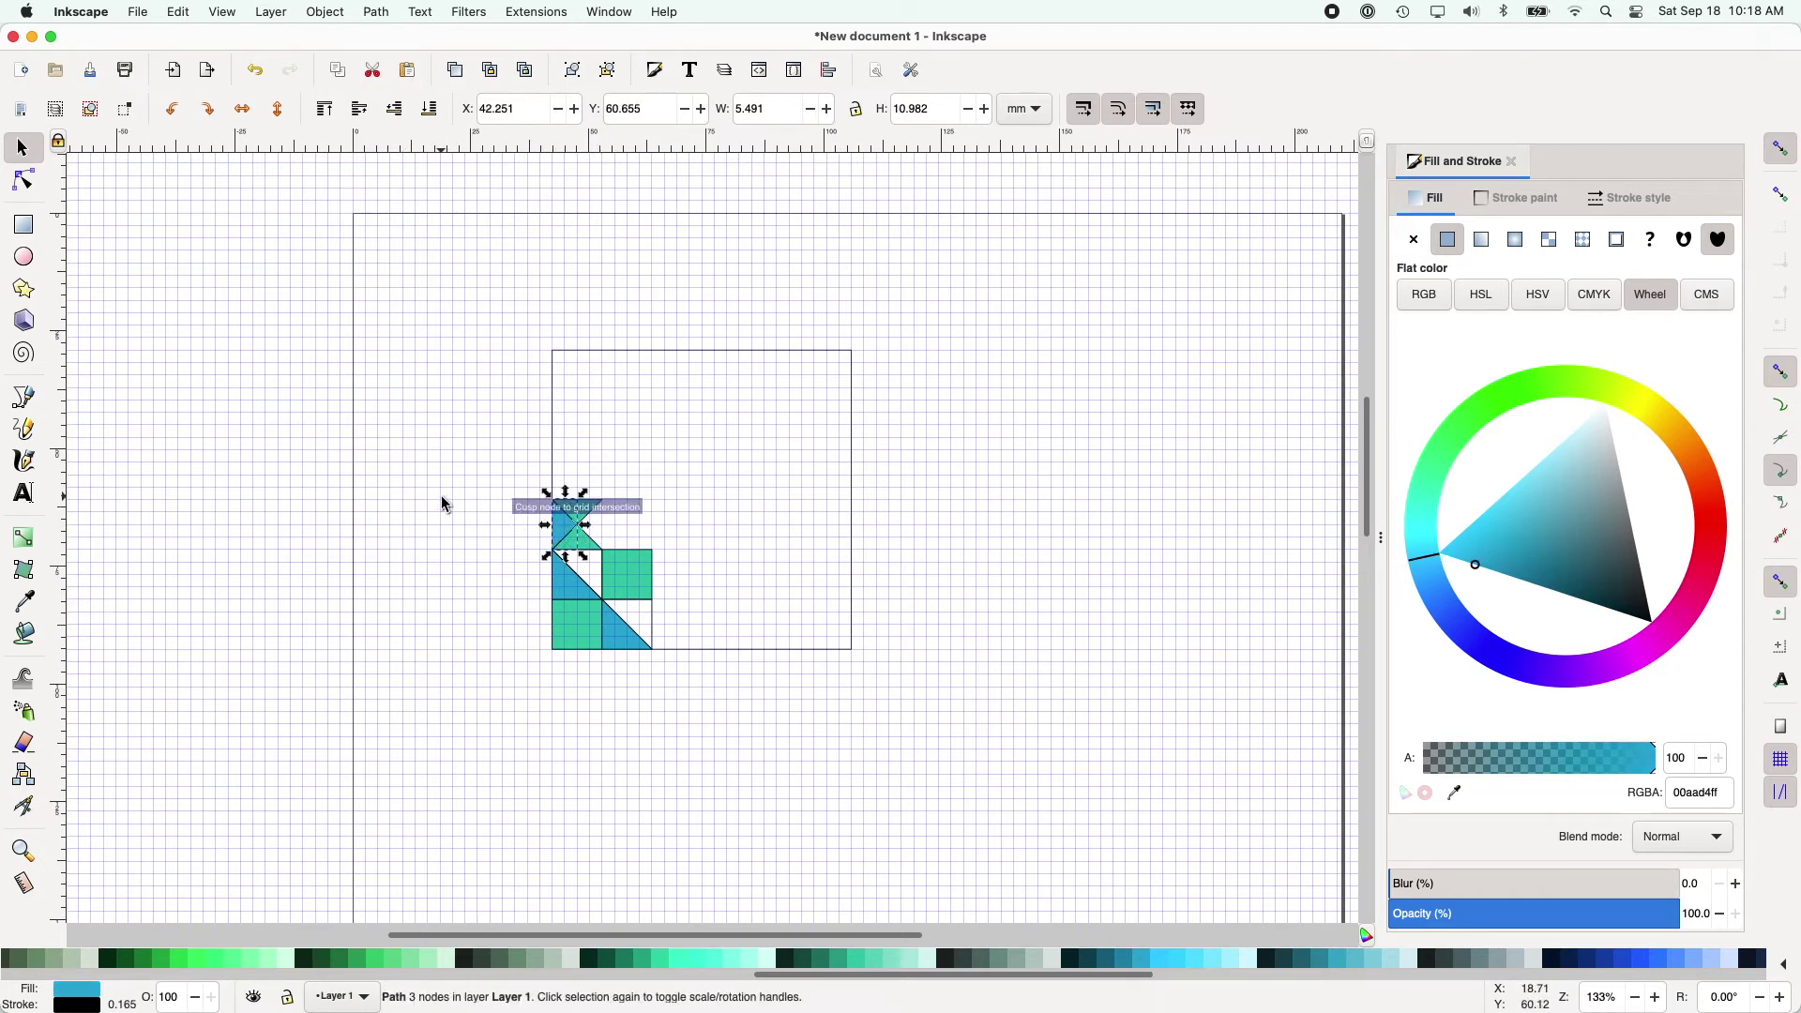
Step: Duplicate the blue triangle, mirror it horizontally, and move it onto the opposite side
key("alt")
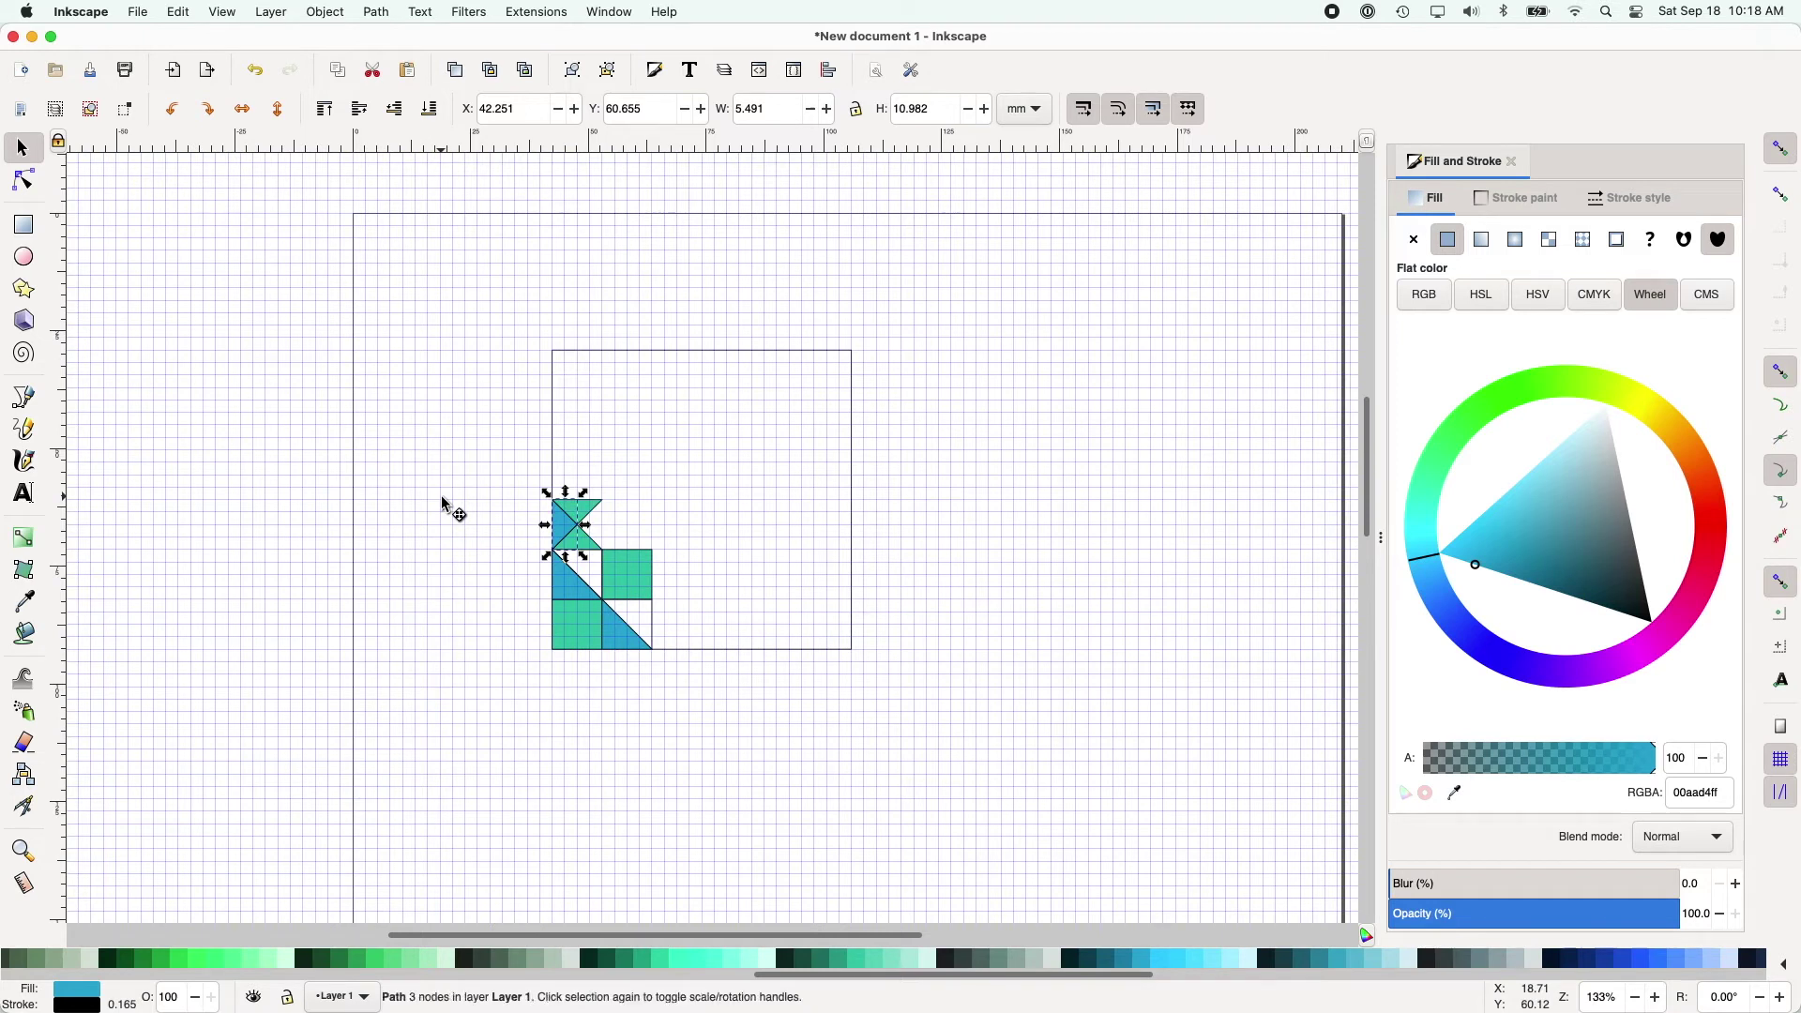
key("super+v")
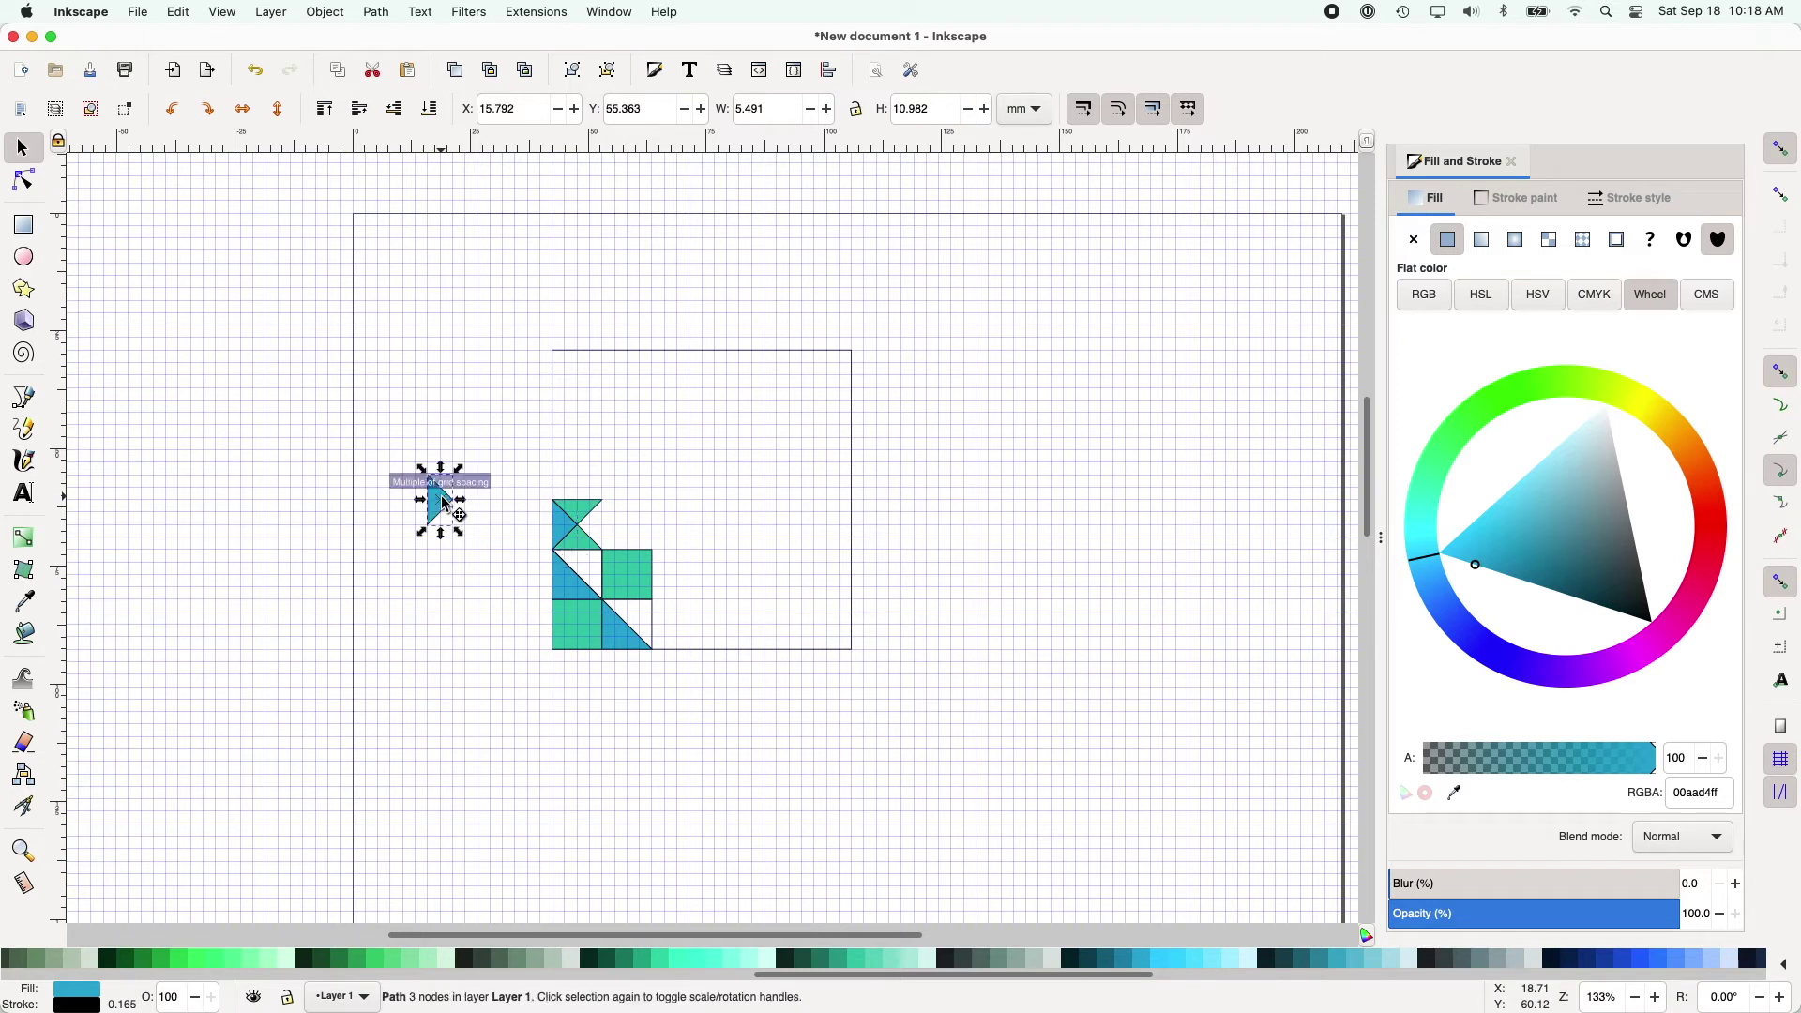
left_click(246, 117)
left_click_drag(441, 500, 611, 541)
Step: Group the four triangles of the crossed tile into one tile
left_click(452, 540)
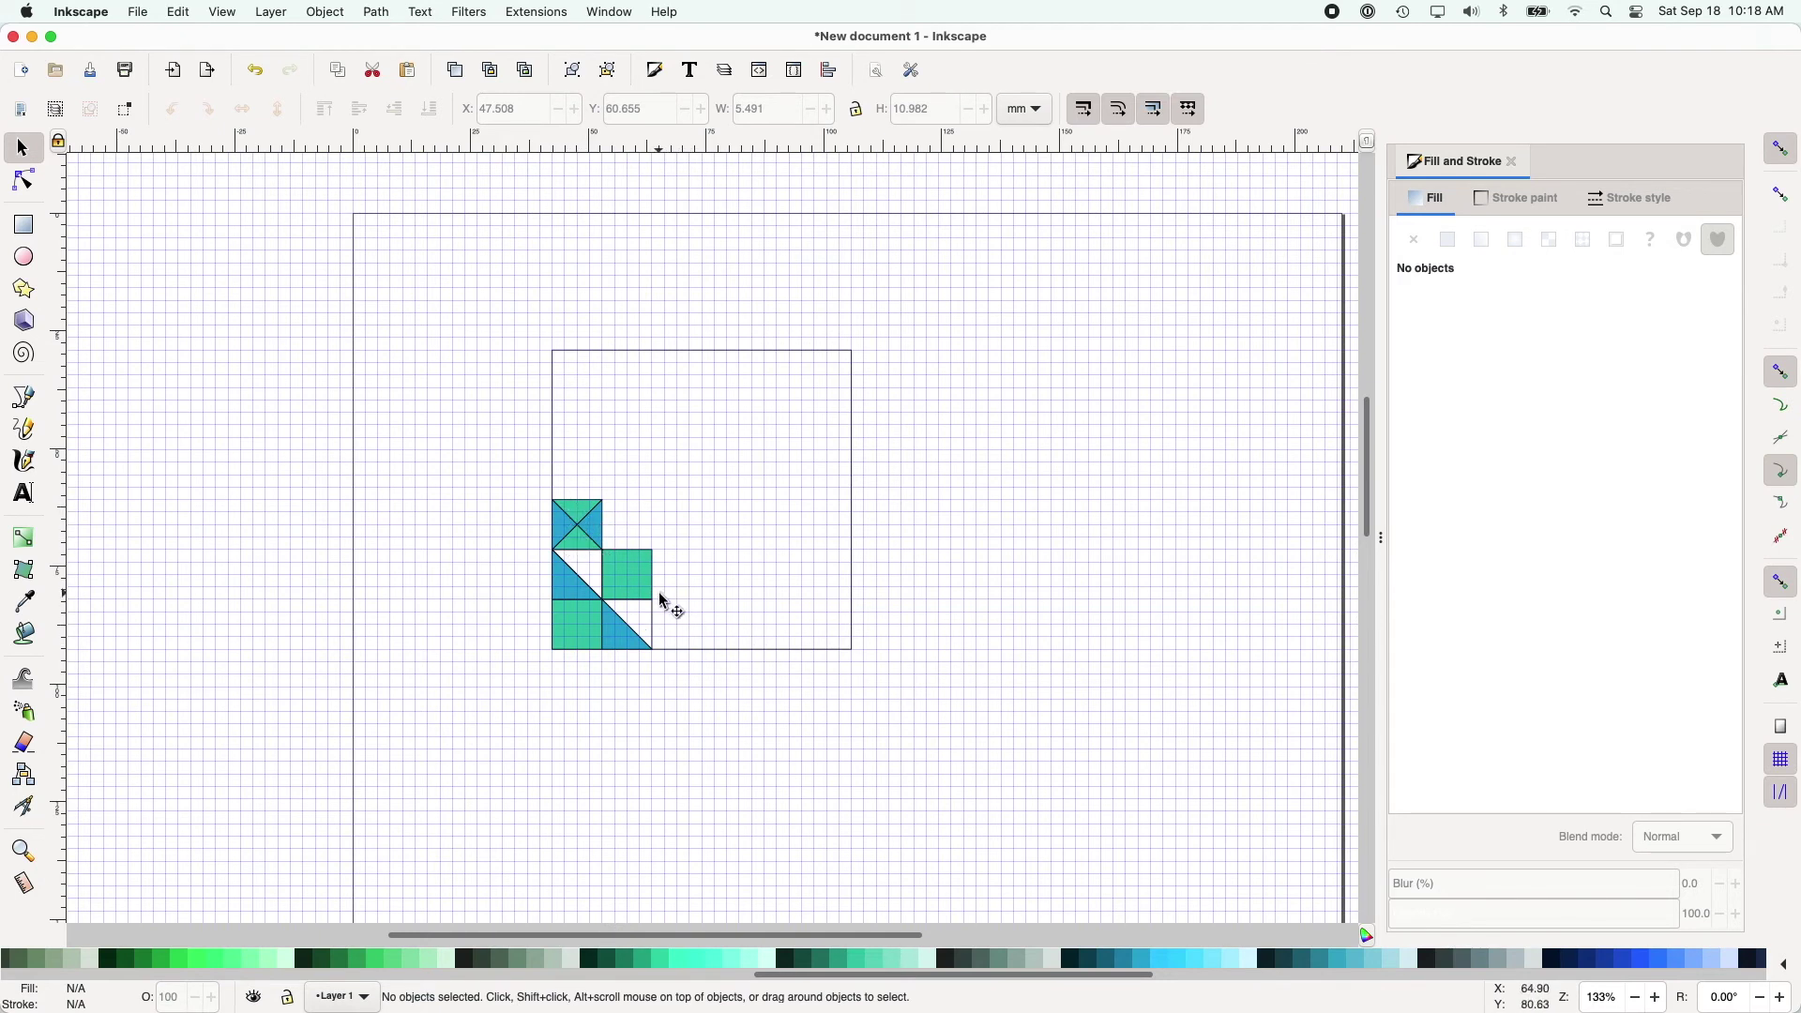
left_click_drag(520, 489, 627, 563)
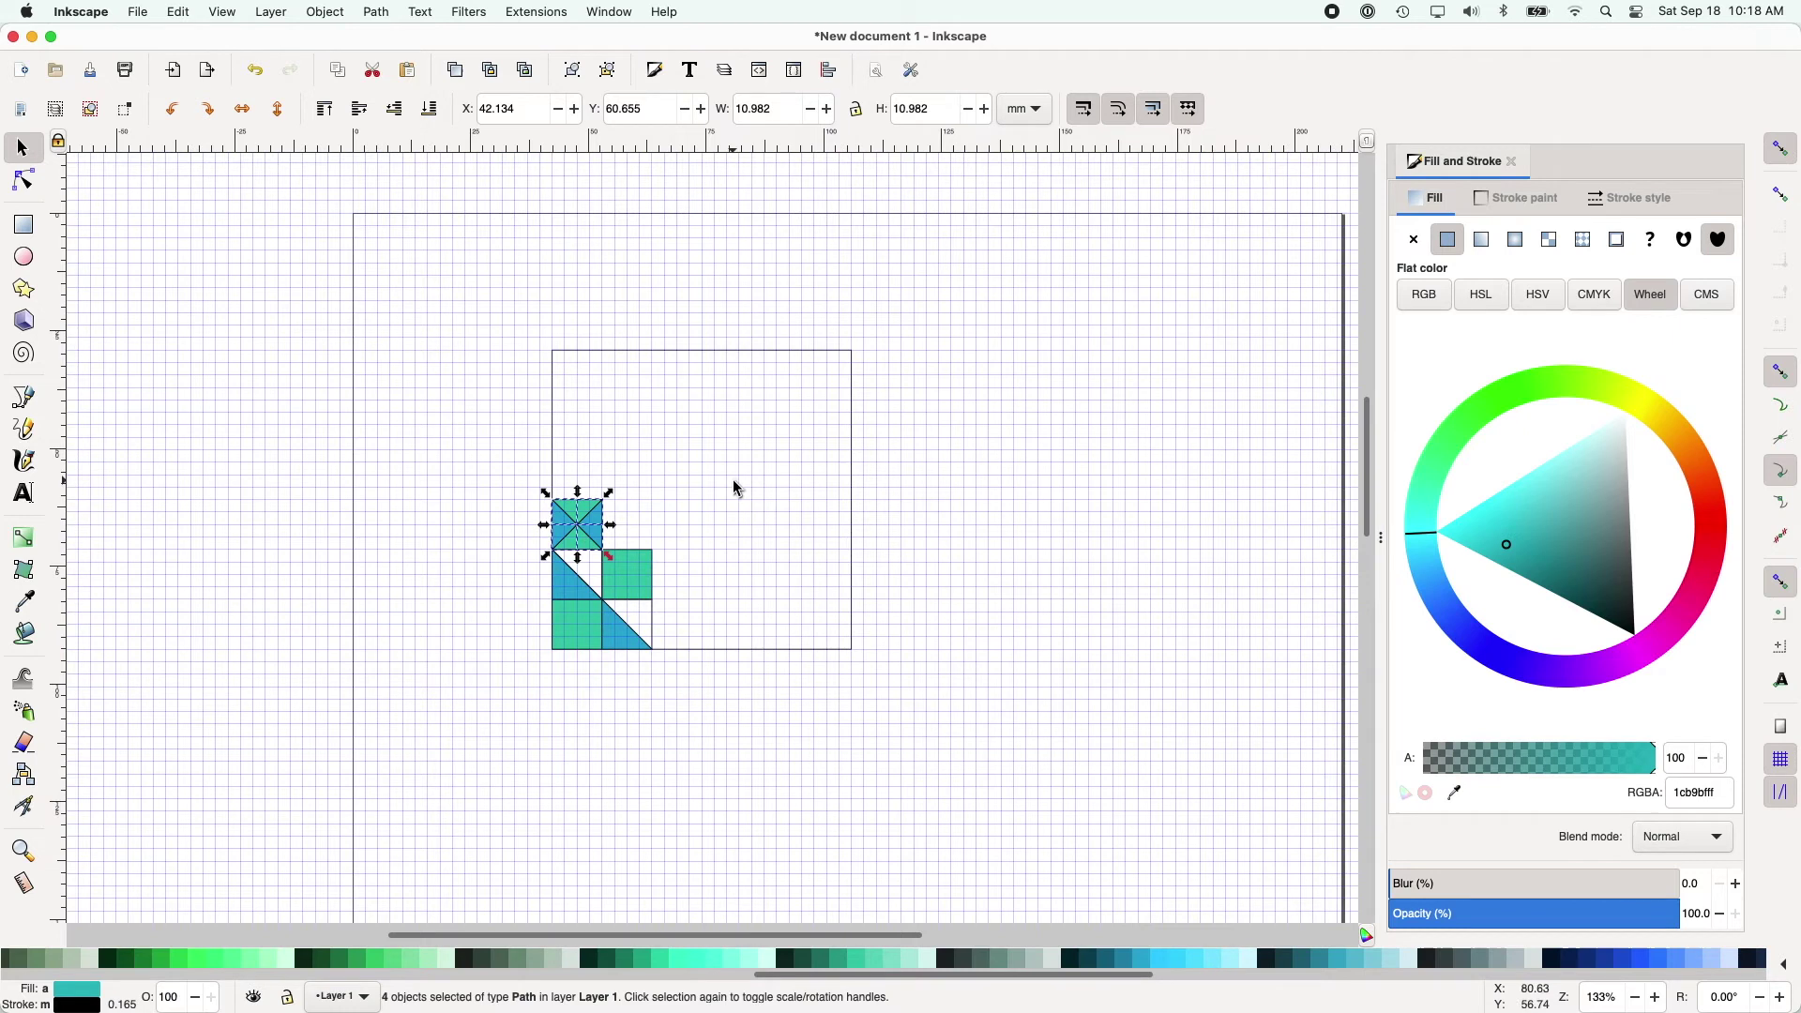
left_click(325, 13)
left_click(362, 180)
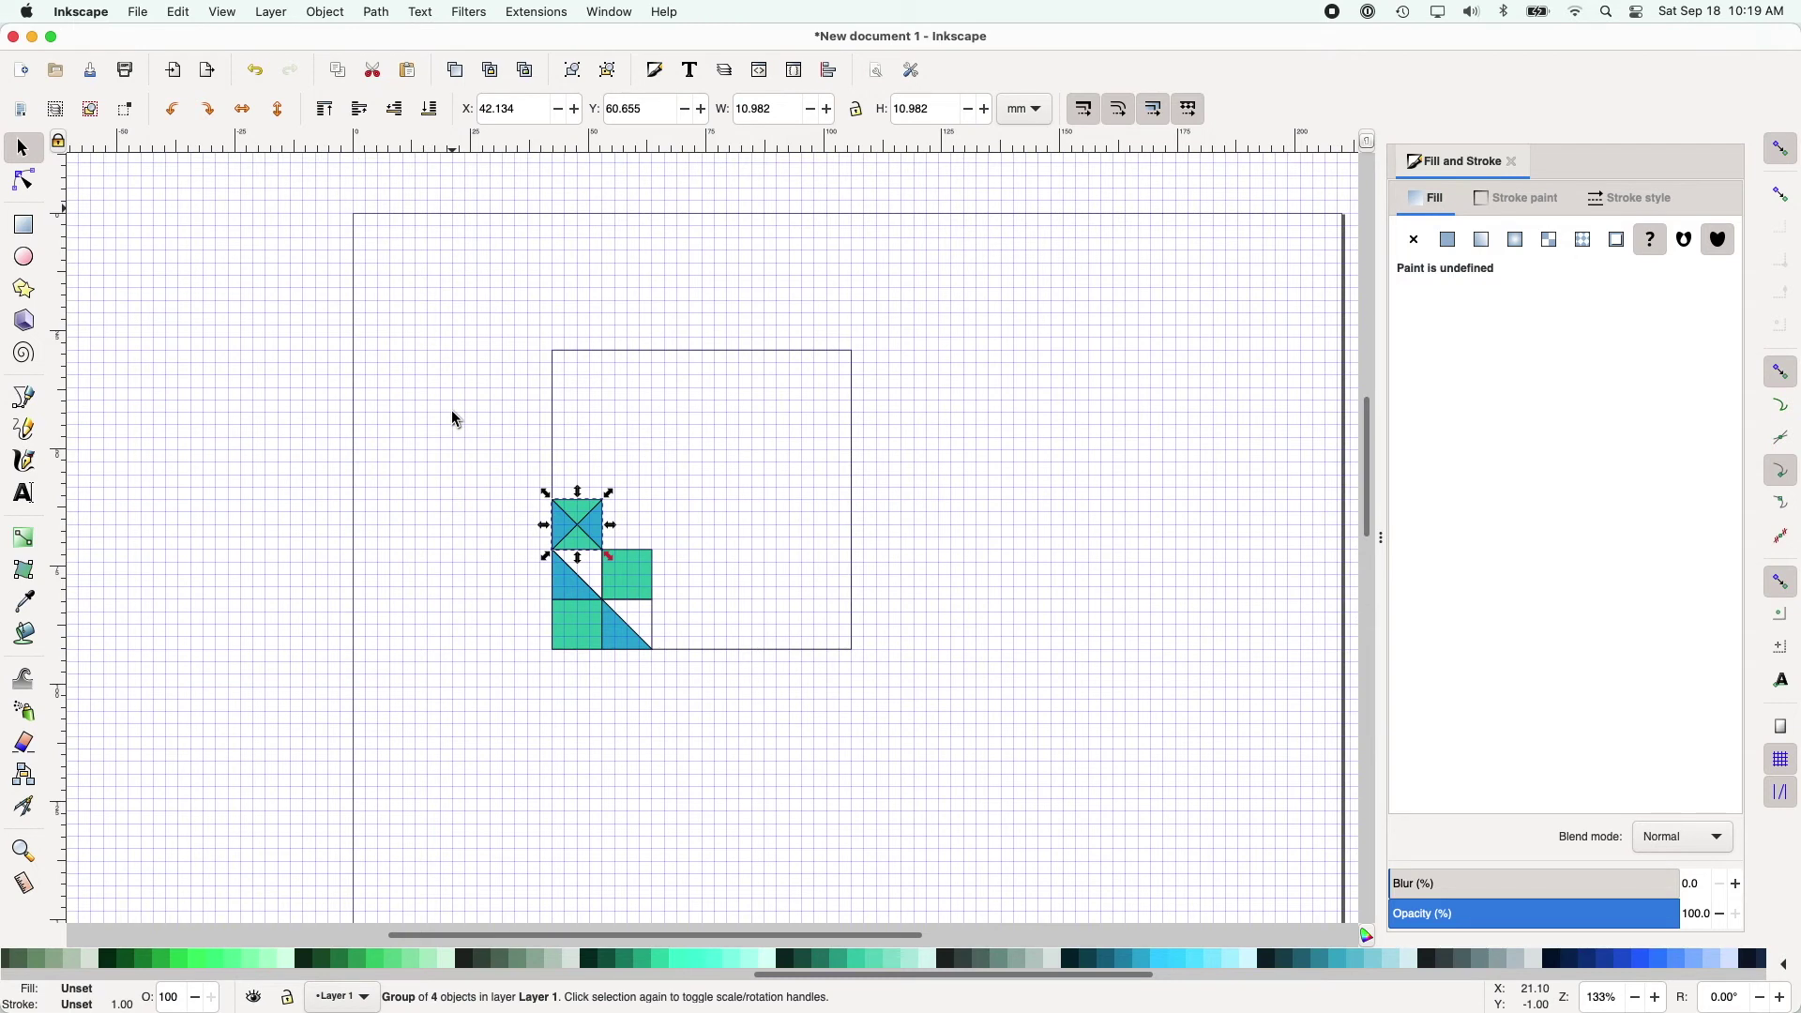
Step: Paste a copy of the crossed tile and move it to the end of the bottom row
key("alt")
key("ctrl+v")
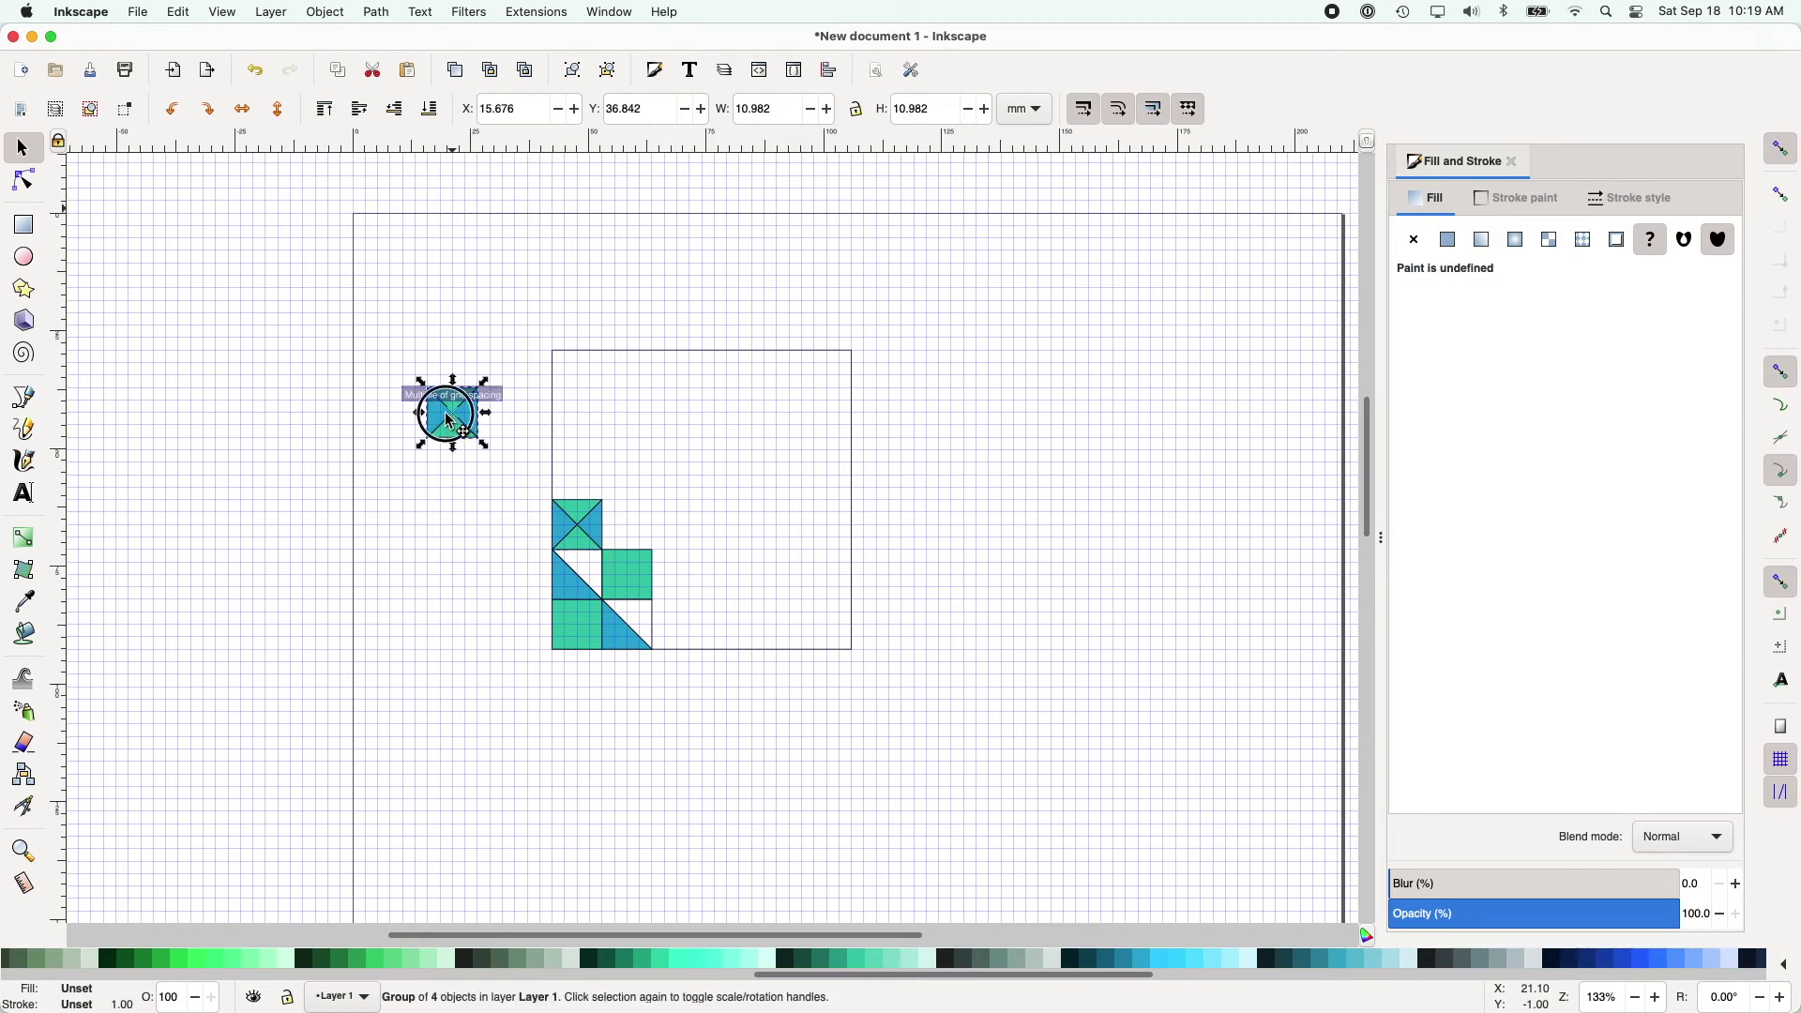
left_click(455, 422)
key("Escape")
left_click_drag(445, 432, 681, 653)
left_click(681, 686)
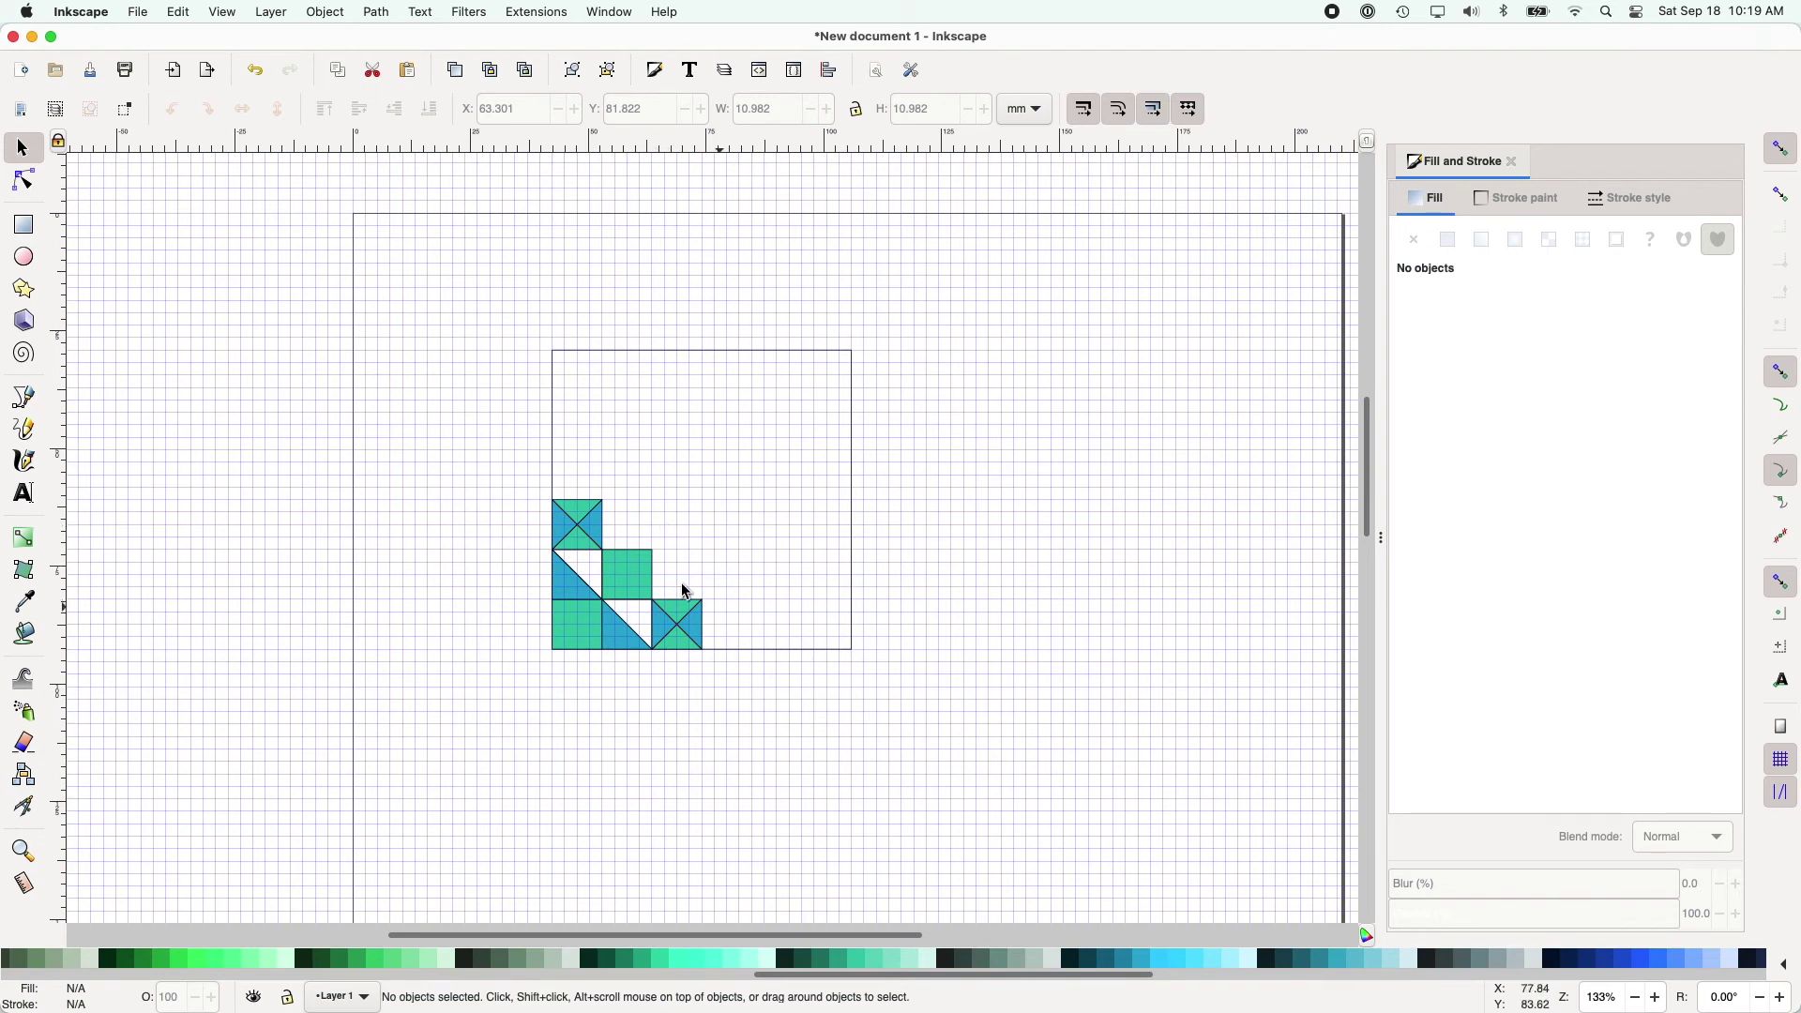
Step: Group the bottom-left green square with its two neighbouring triangle tiles
left_click(584, 637)
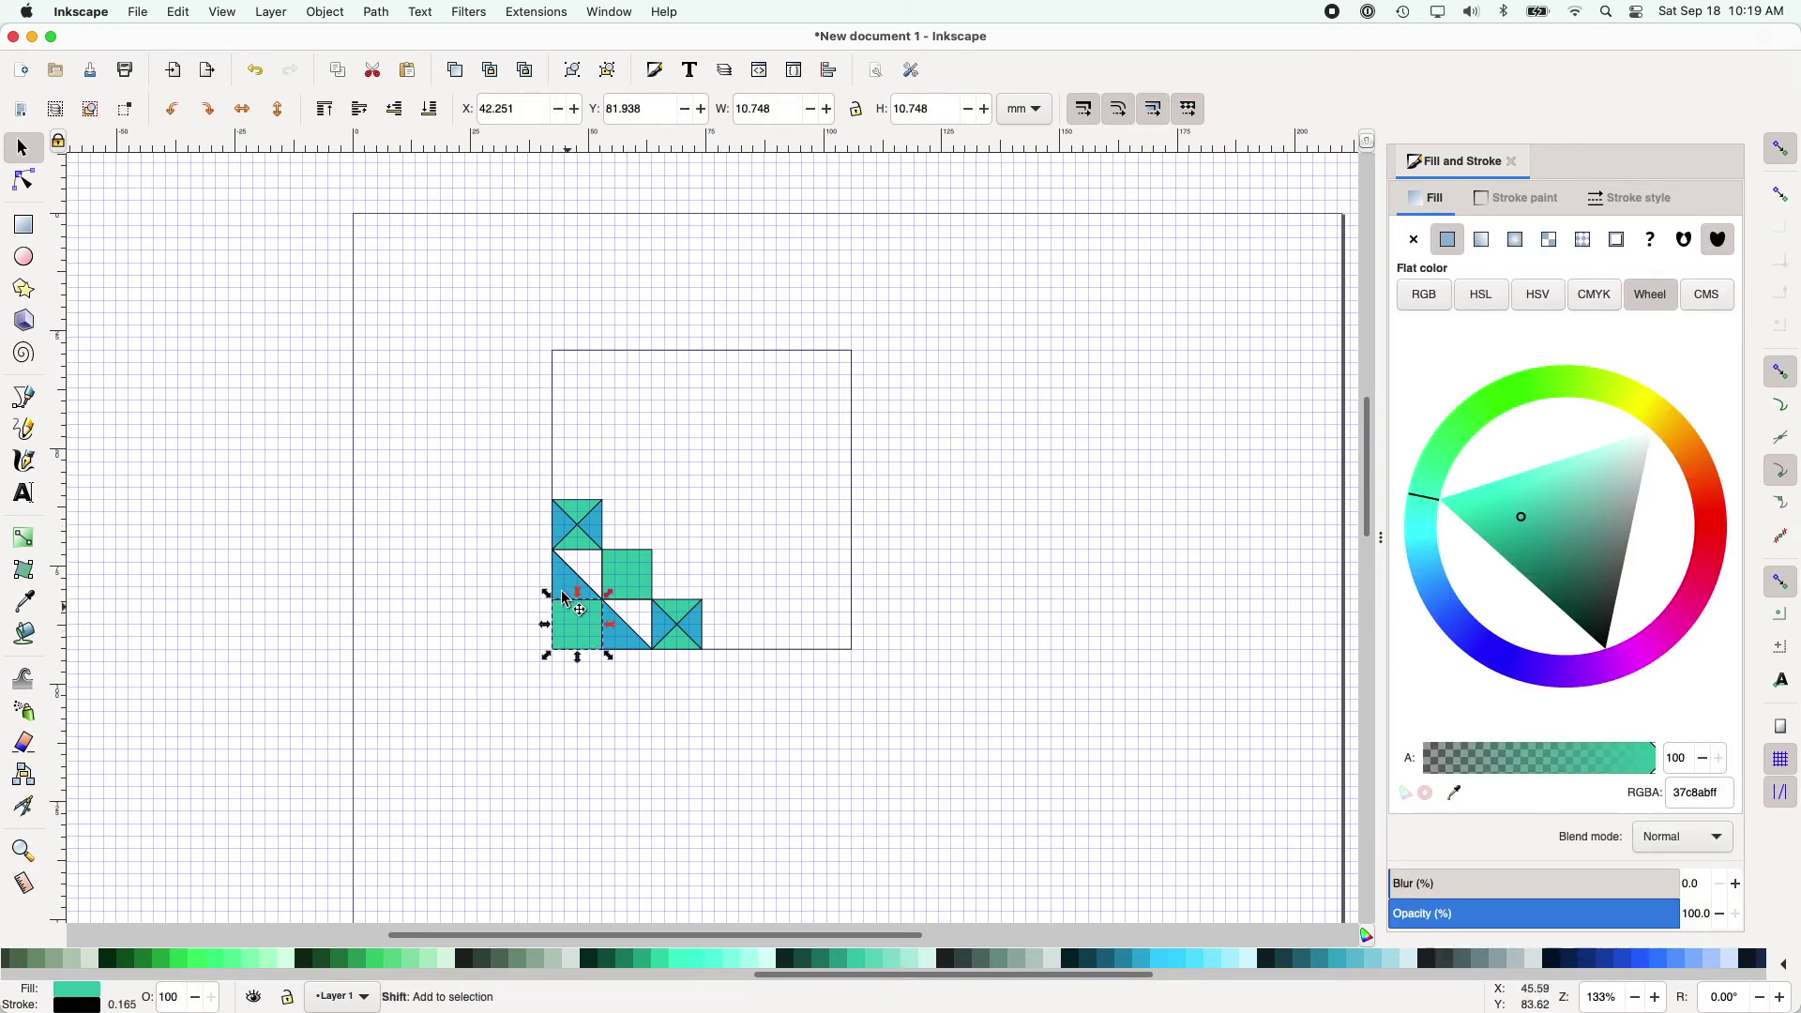
left_click(565, 585, "shift")
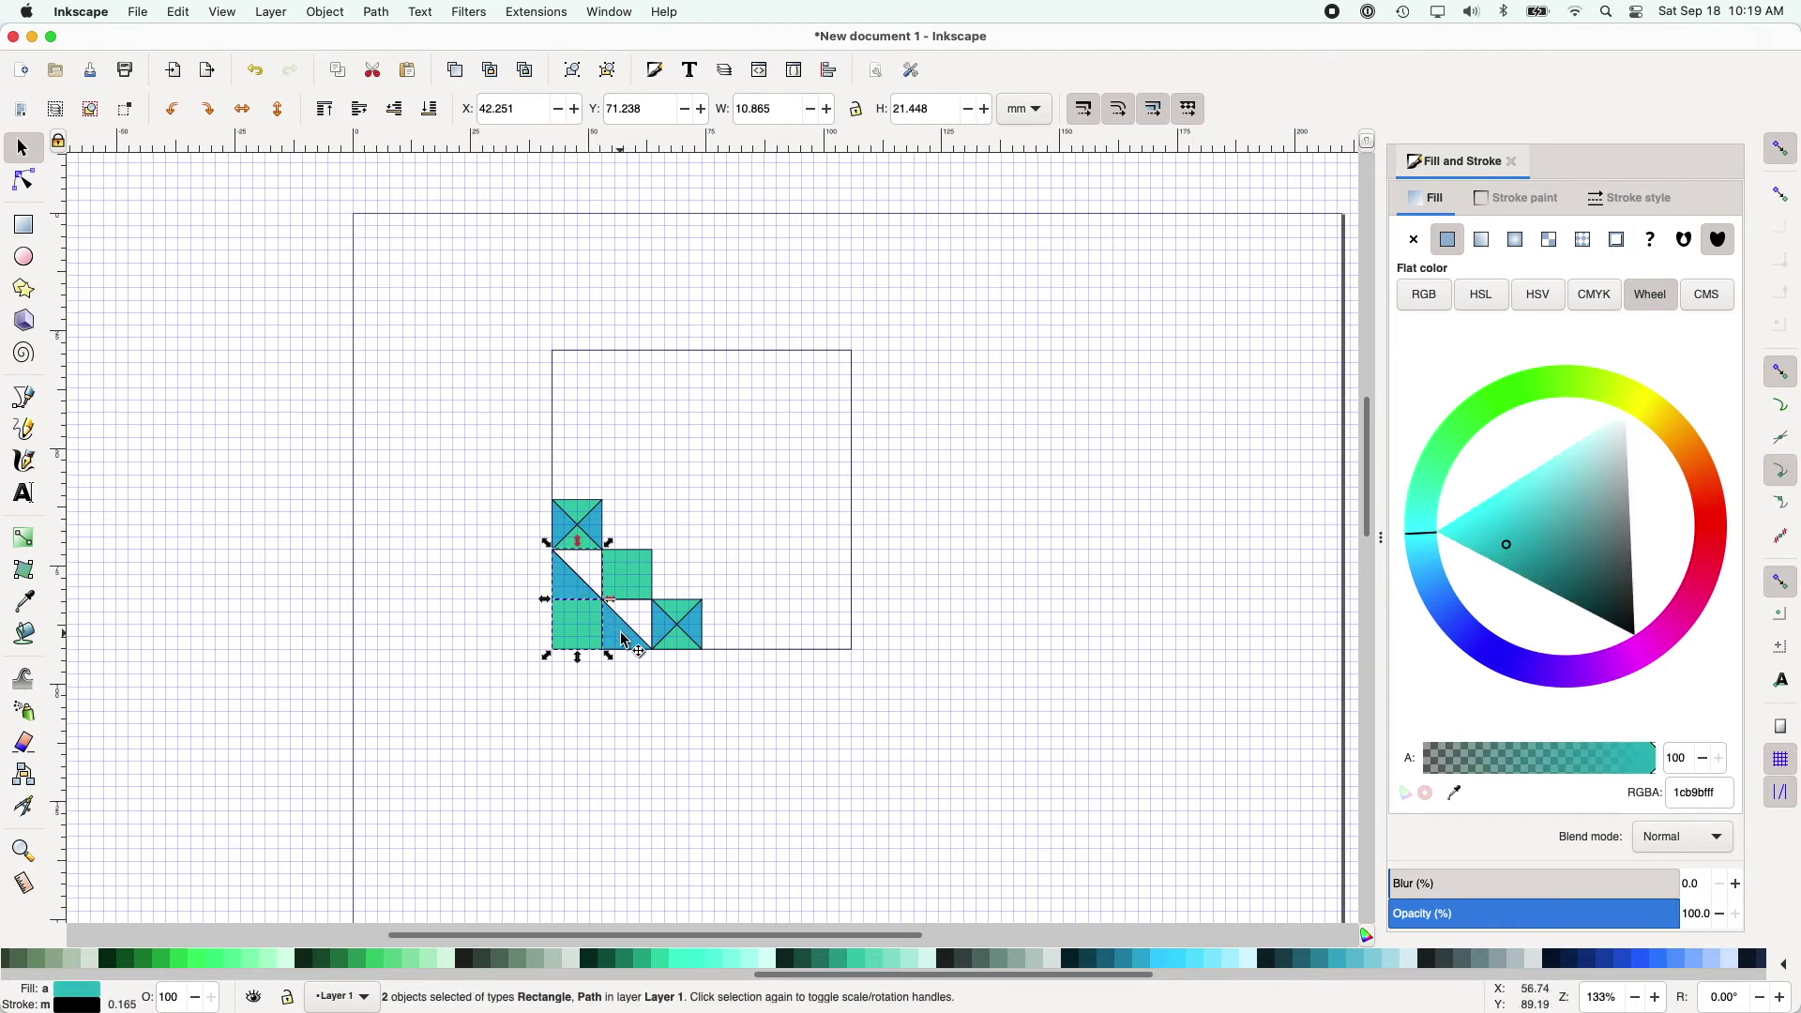
left_click(625, 640, "shift")
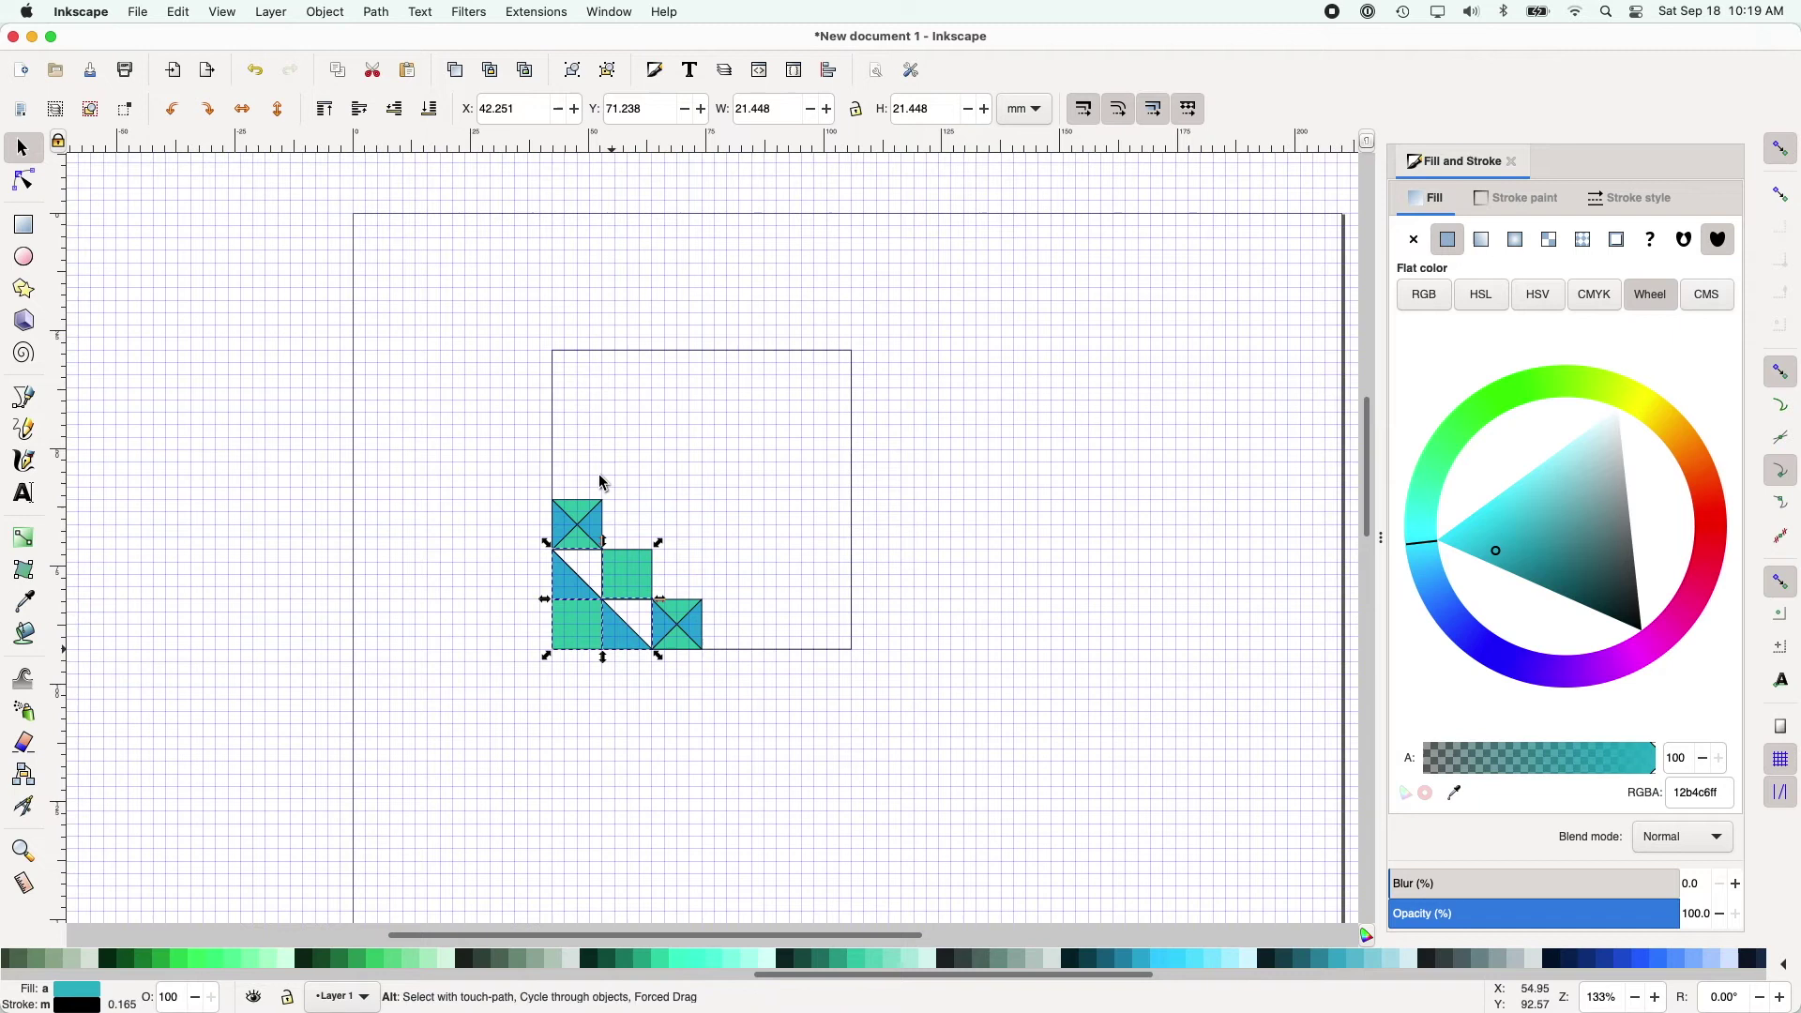
left_click(336, 13)
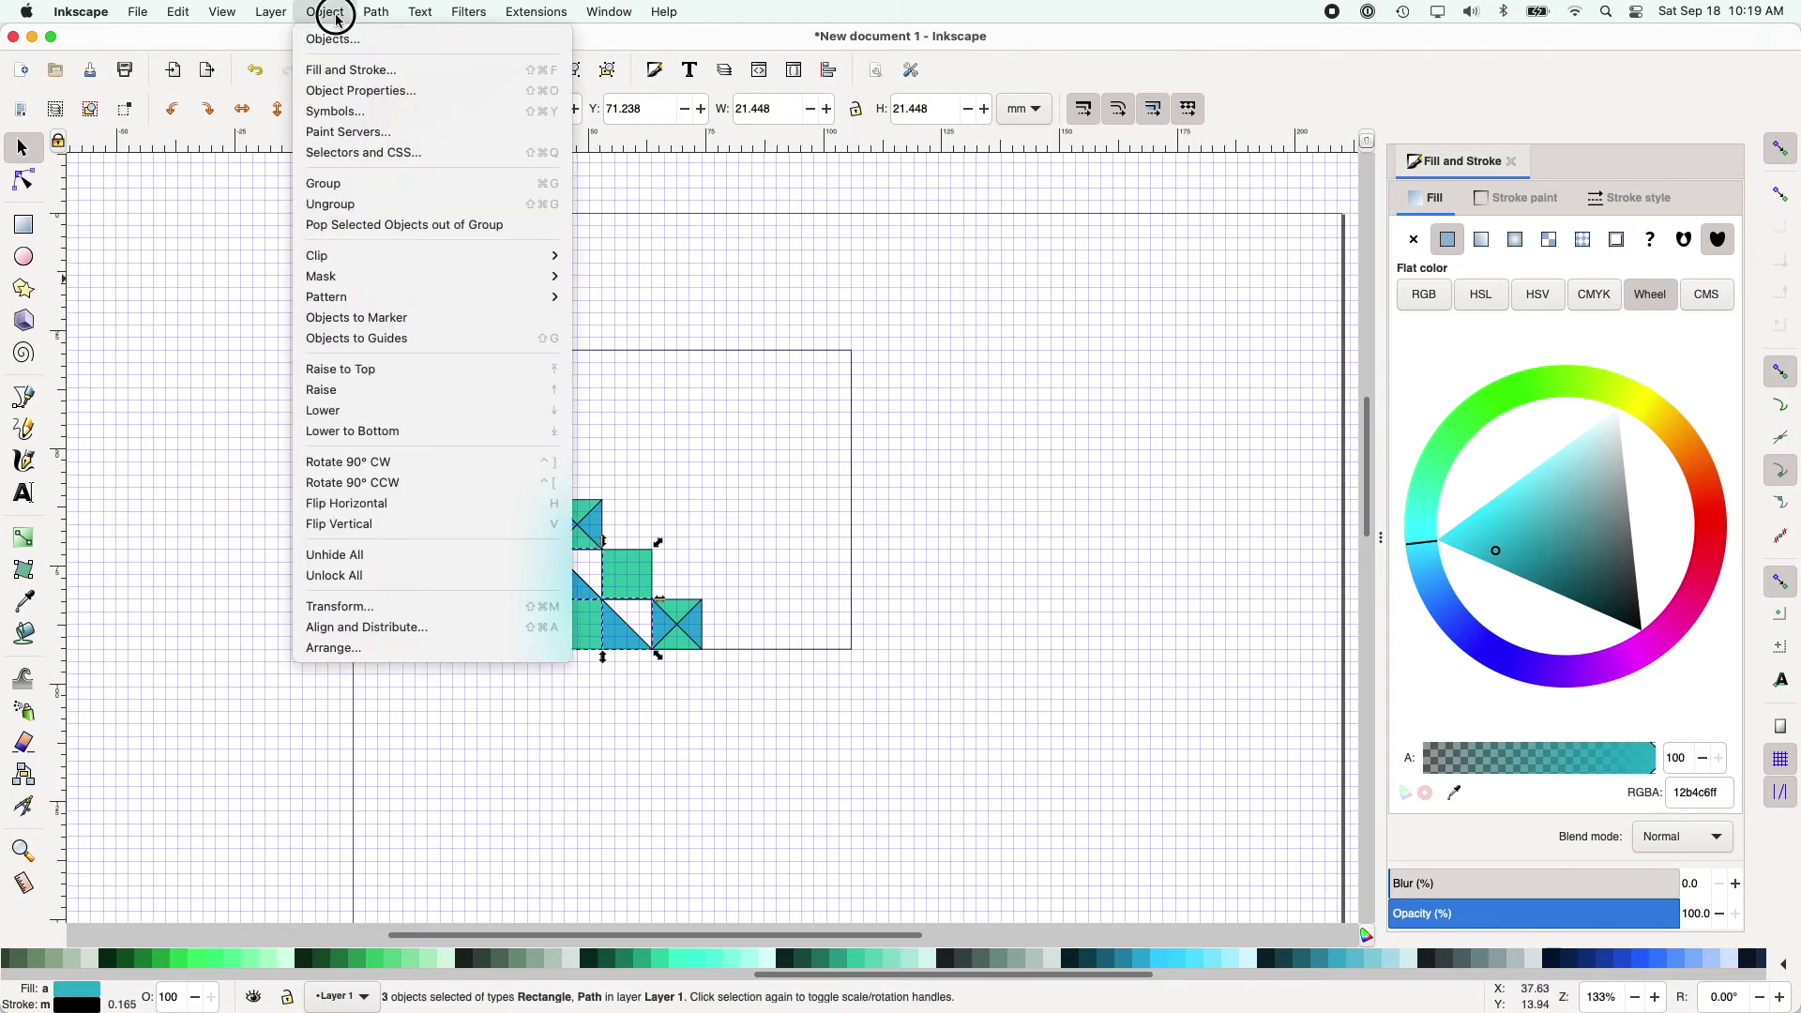
left_click(383, 190)
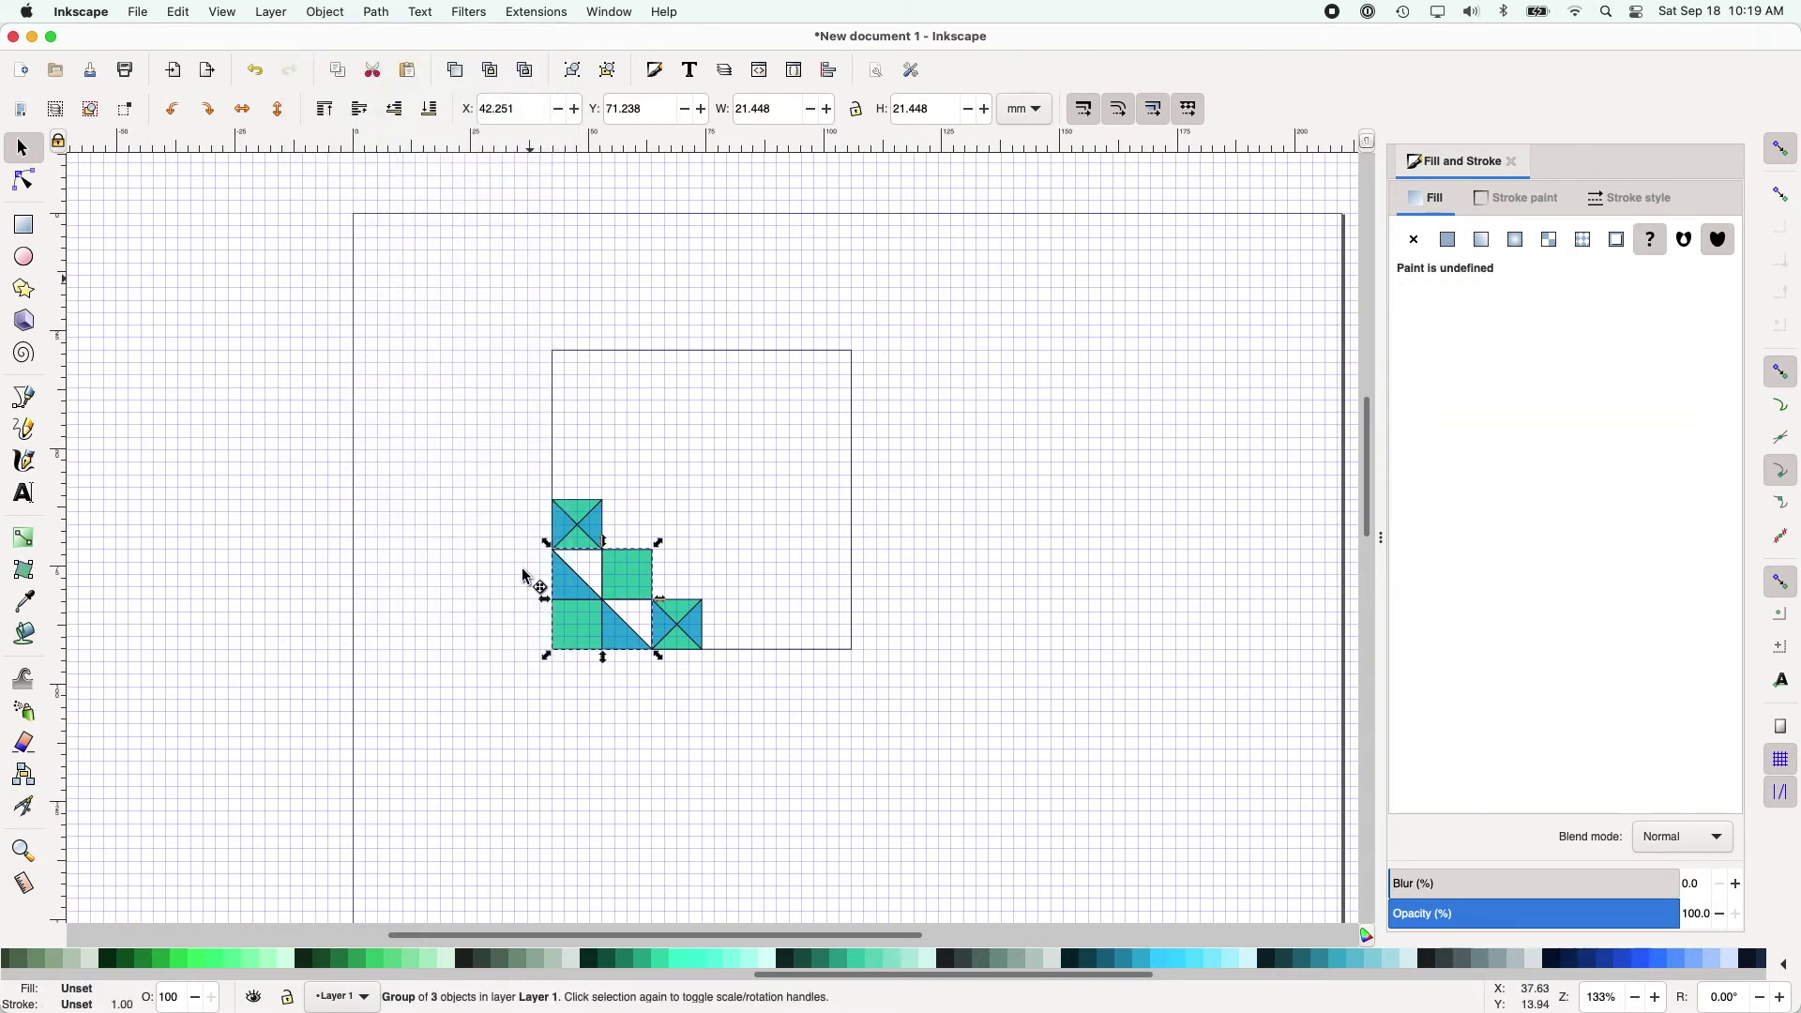
Step: Flip a copy of the three-tile group both ways and slot it into the upper-right gap
left_click_drag(528, 577, 453, 552)
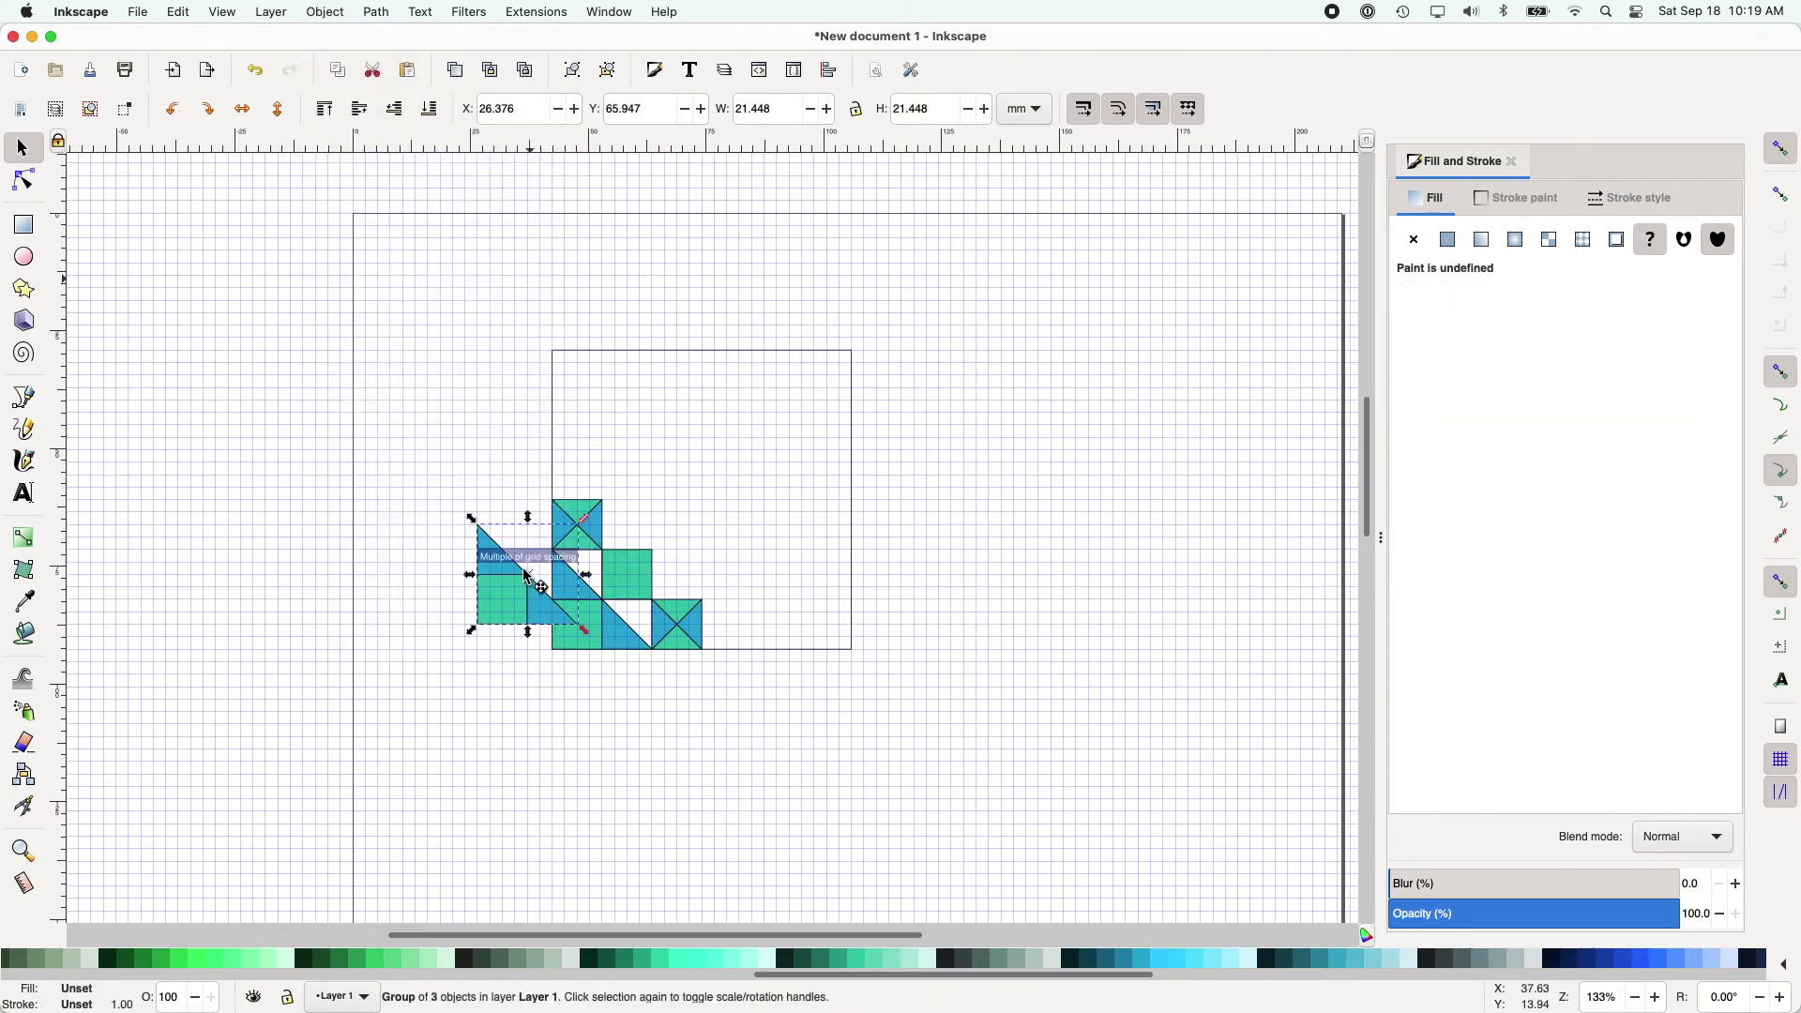
left_click(243, 110)
left_click(277, 110)
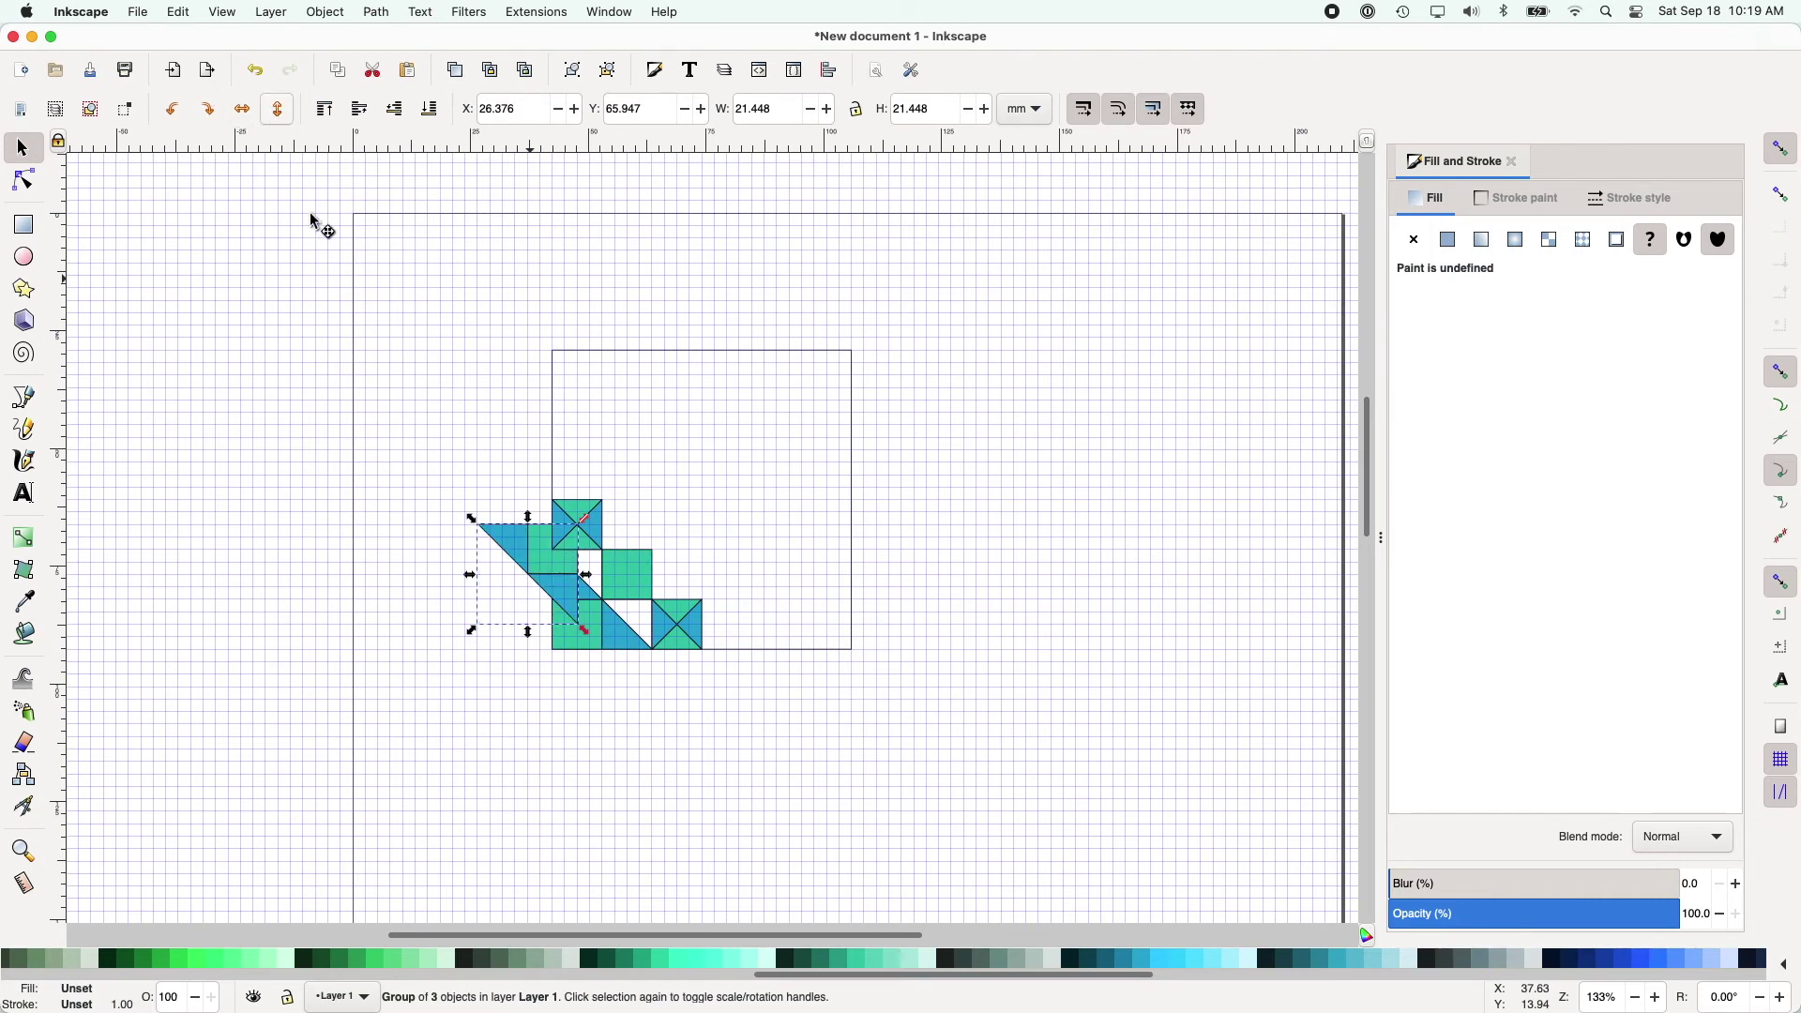
left_click_drag(521, 554, 657, 544)
left_click(464, 559)
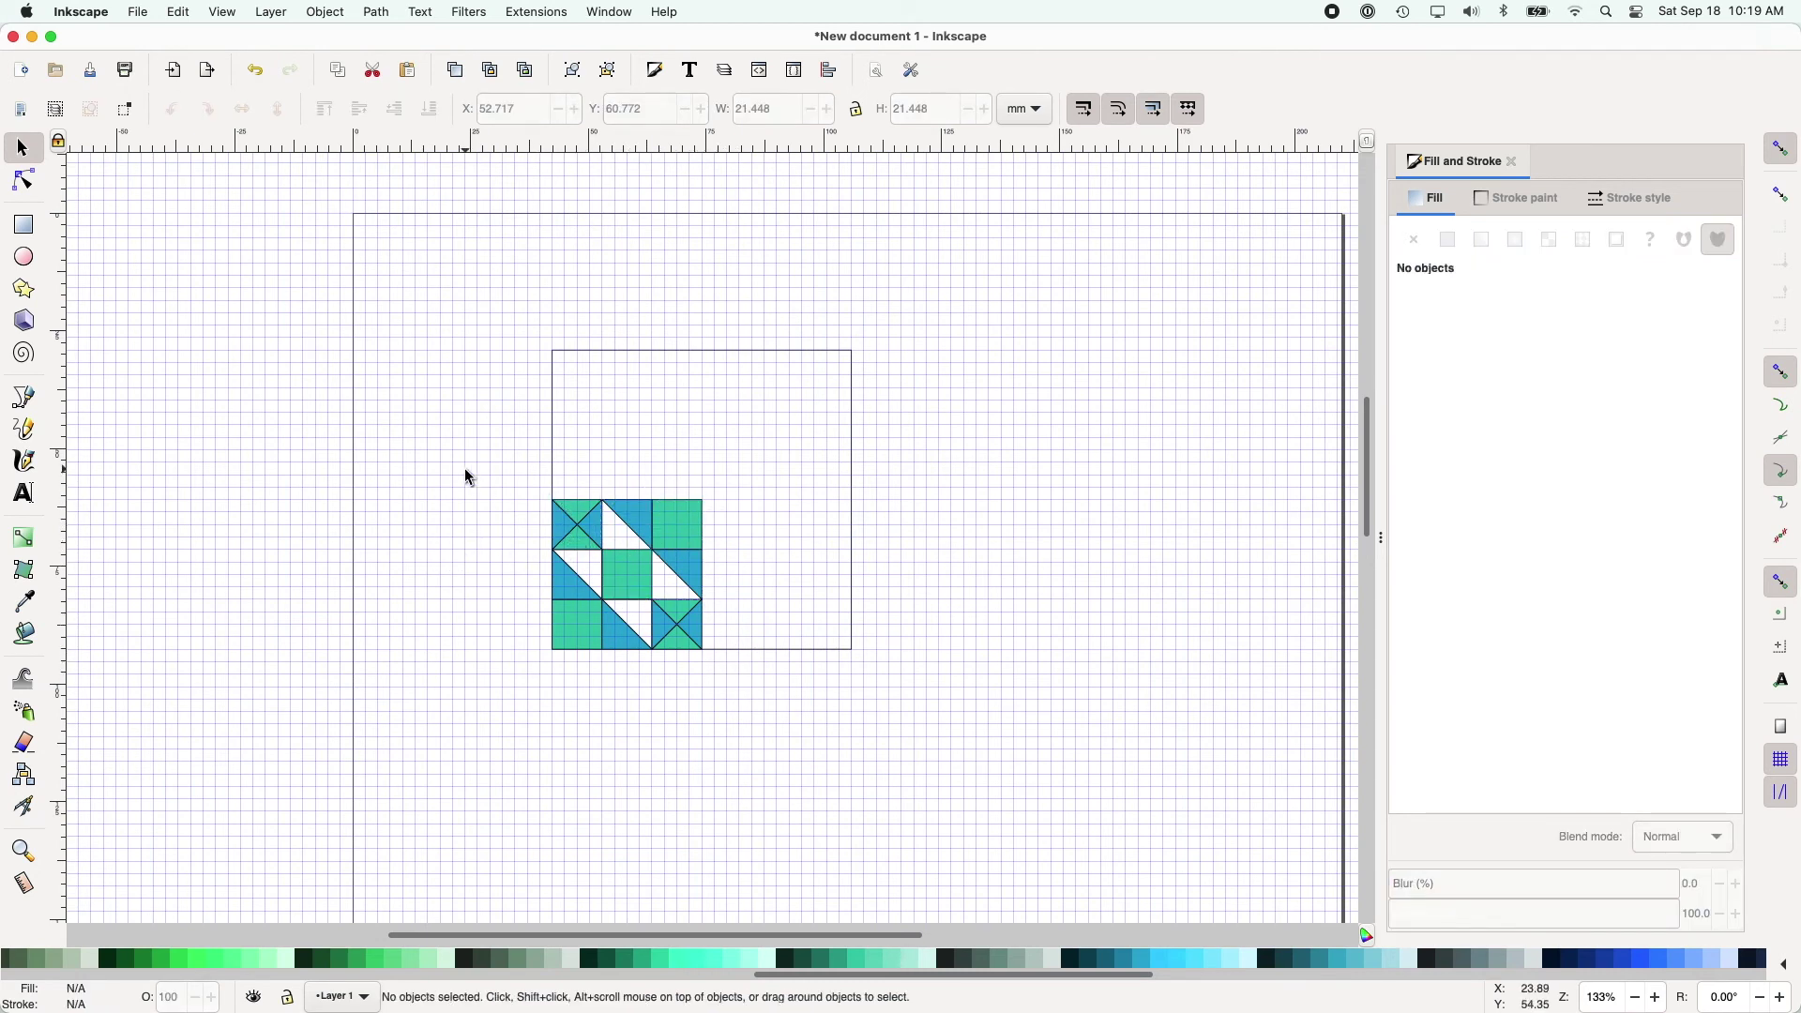
left_click_drag(506, 489, 713, 664)
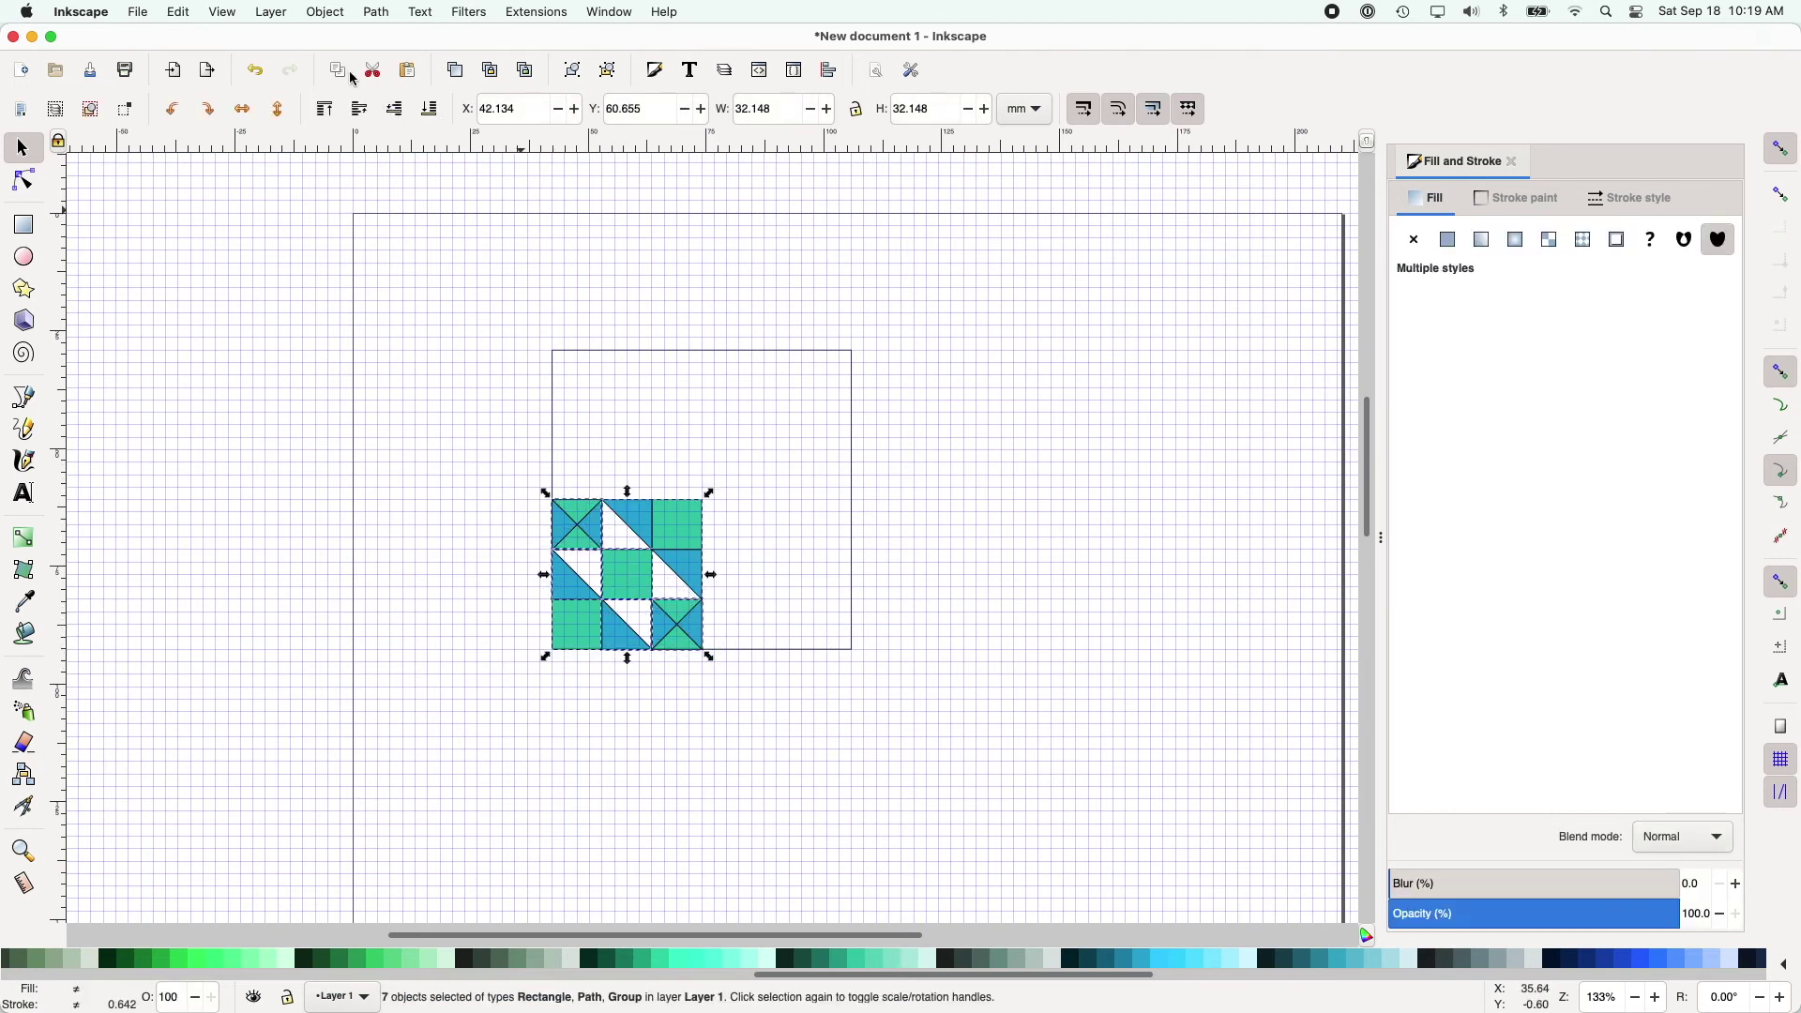
Step: Group the corner block and place a left-right mirrored copy beside it at bottom right
left_click(322, 13)
left_click(392, 185)
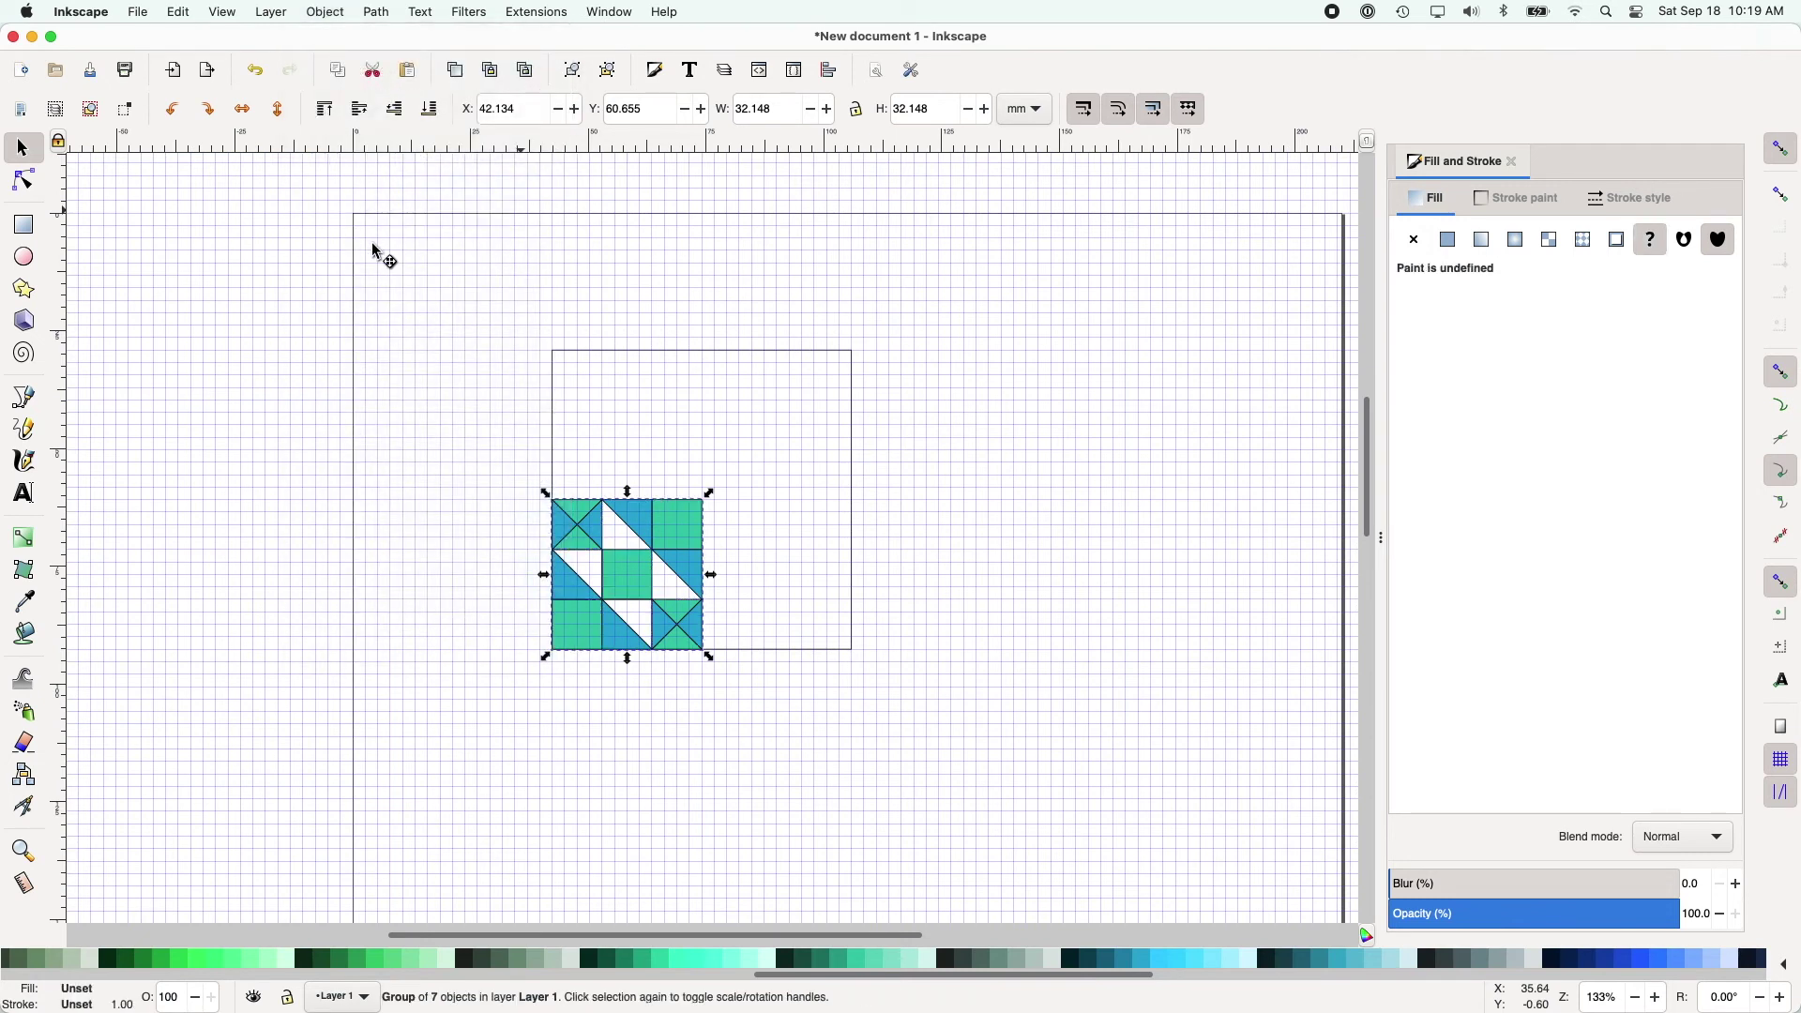
key("ctrl+v")
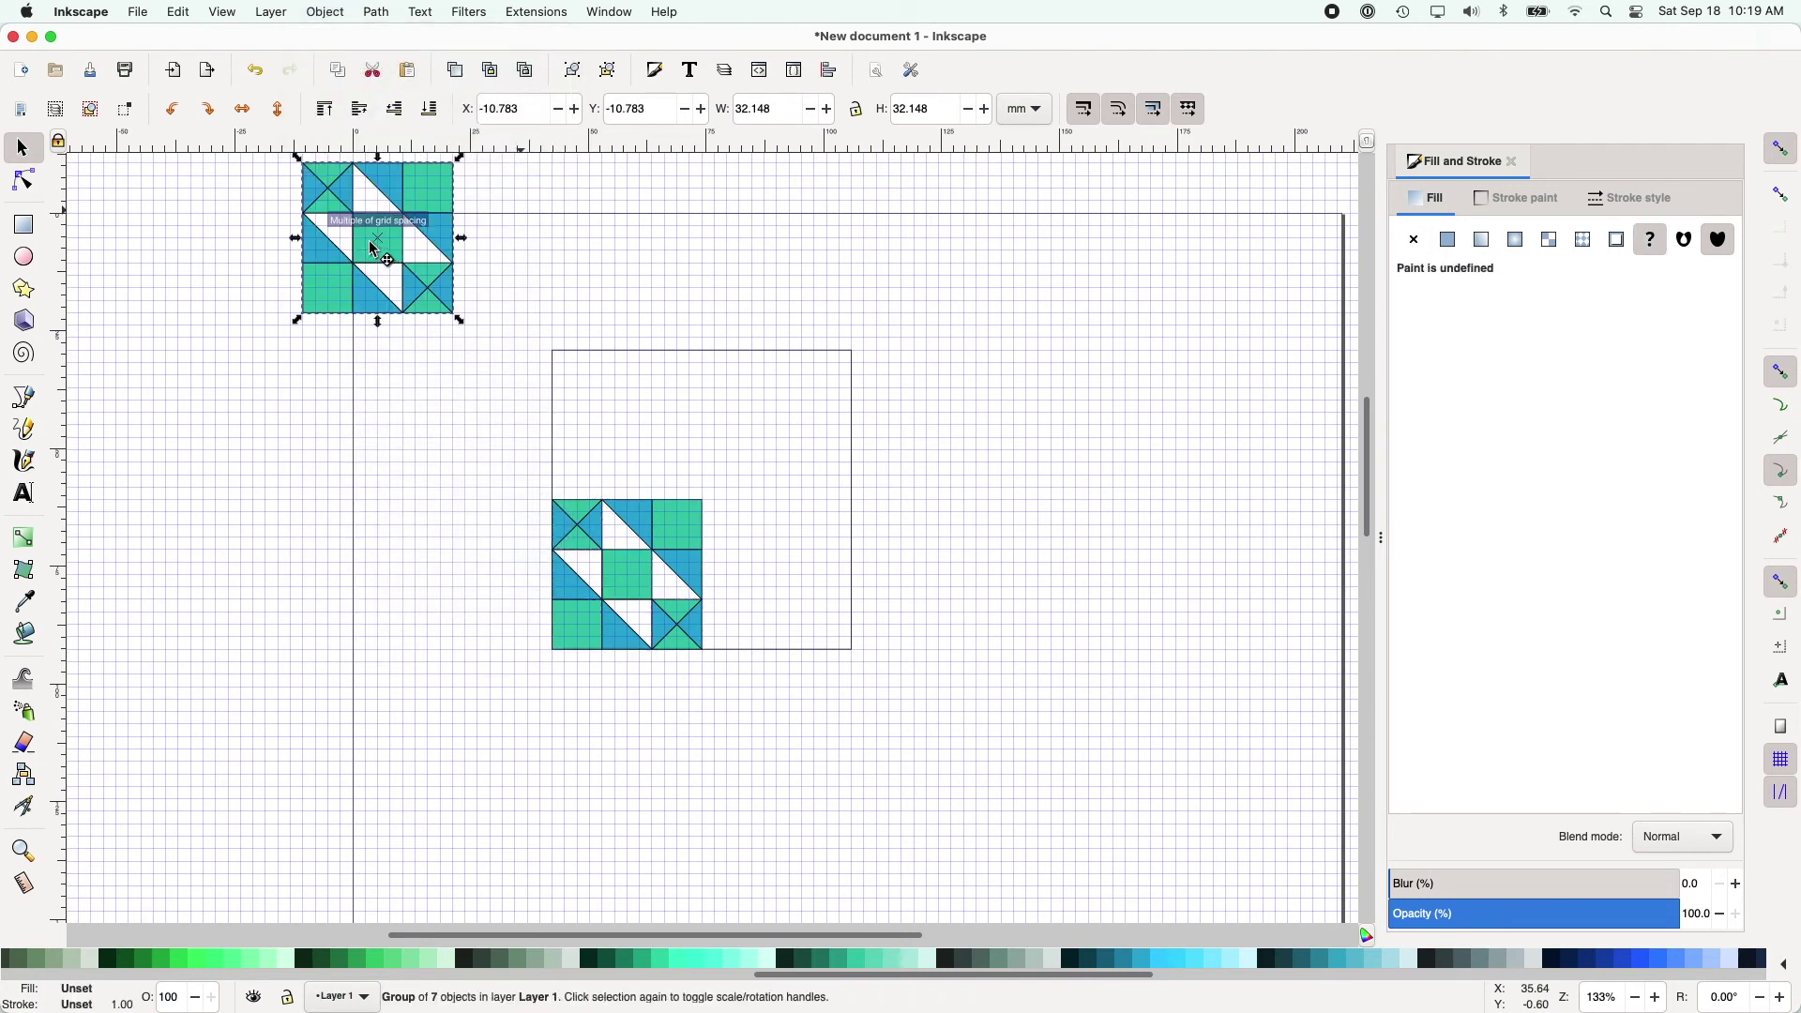
left_click(243, 109)
left_click_drag(482, 286, 761, 439)
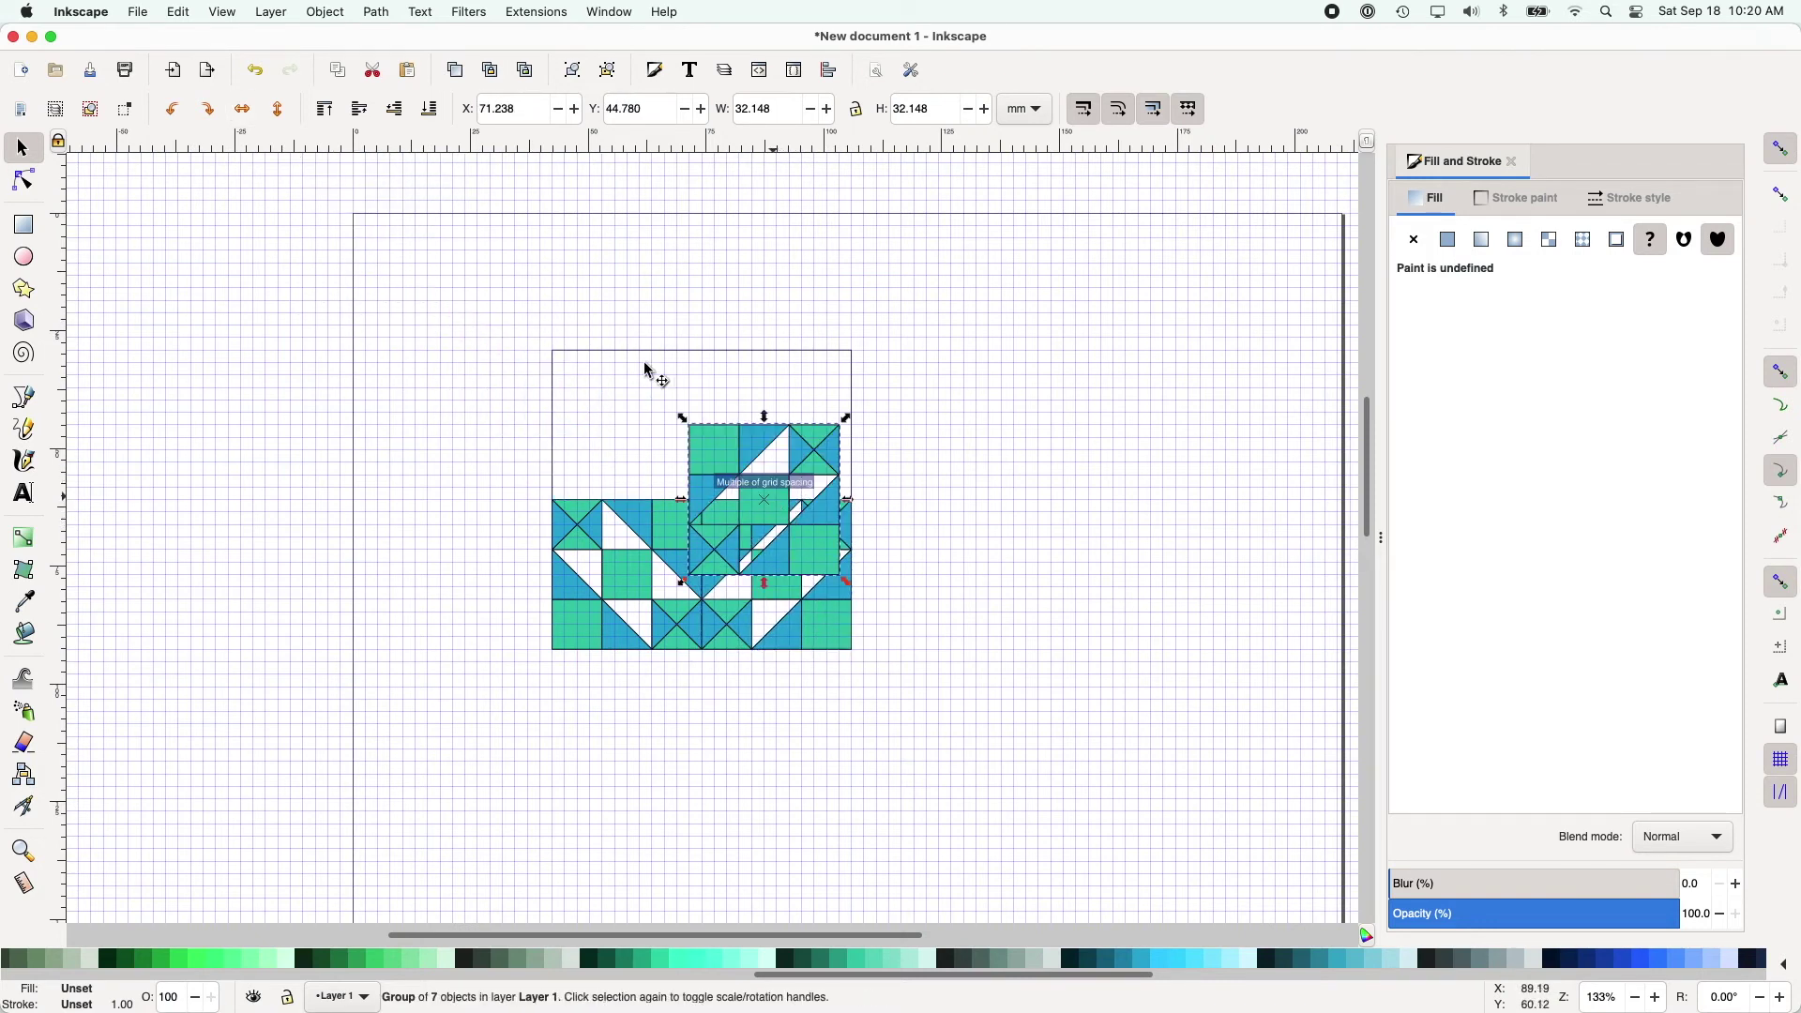
Step: Flip and mirror another copy and fit it into the upper-right quarter
left_click(279, 110)
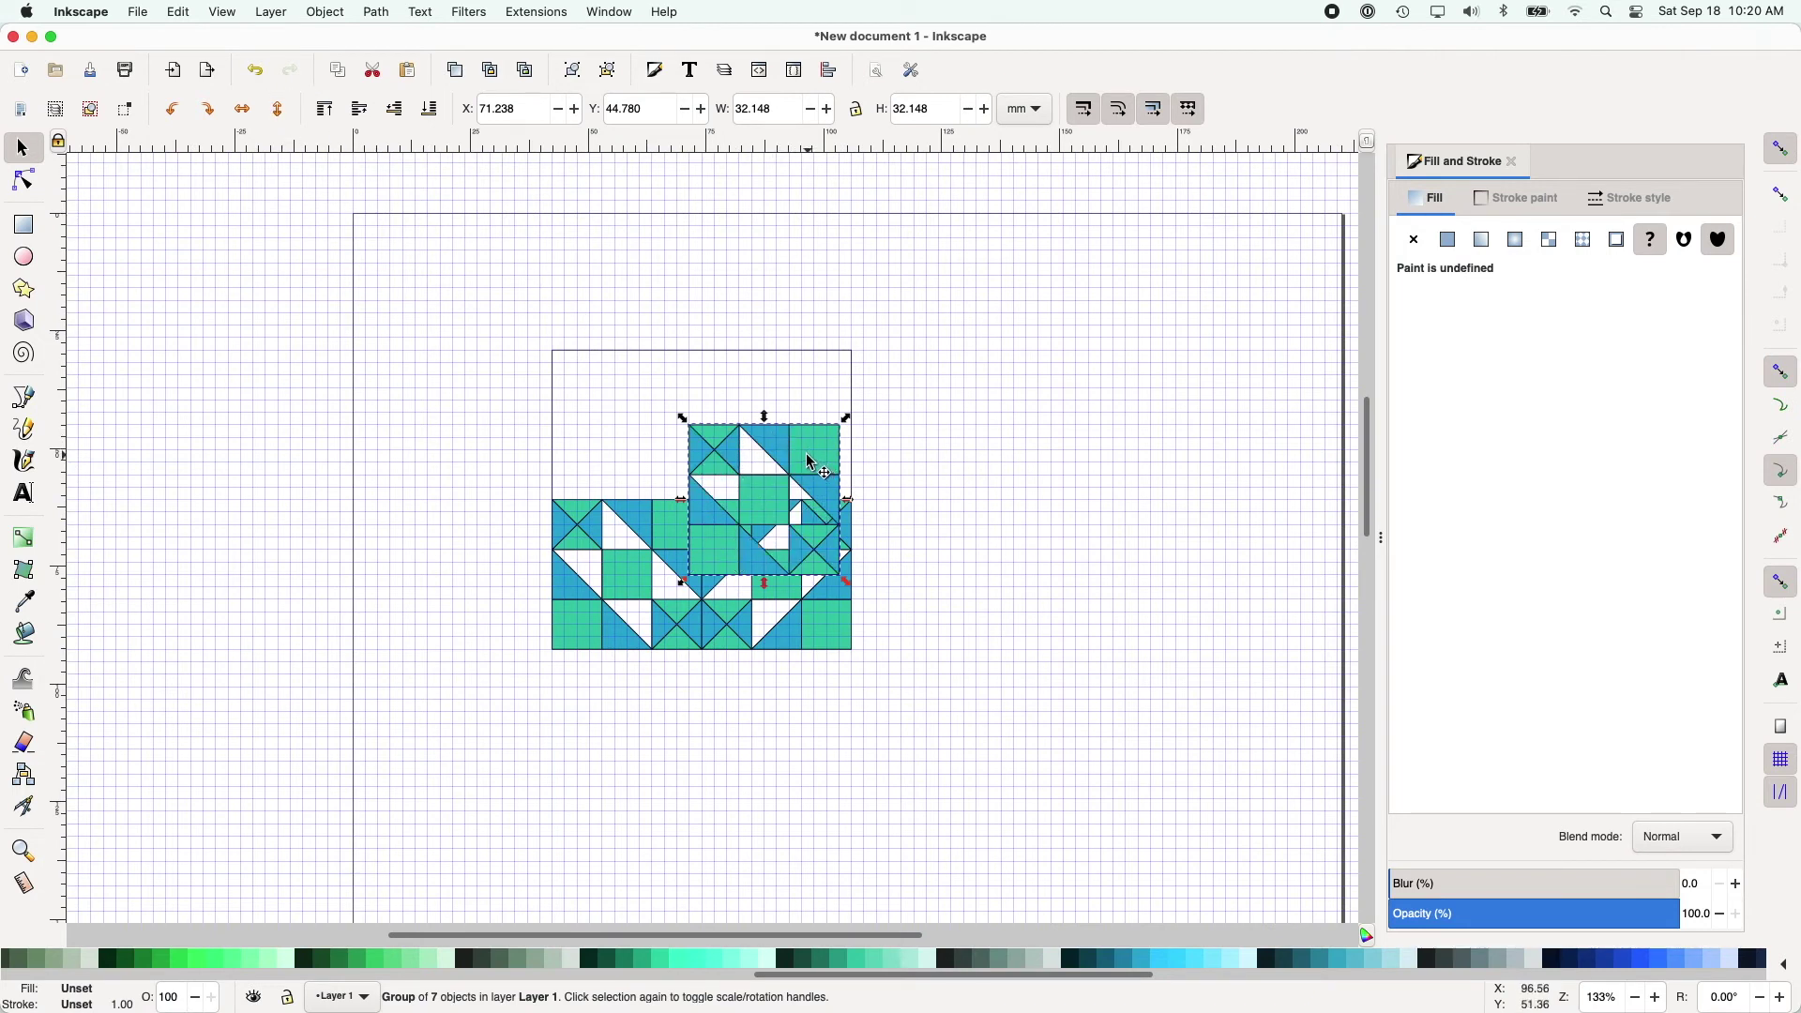
left_click_drag(811, 461, 833, 335)
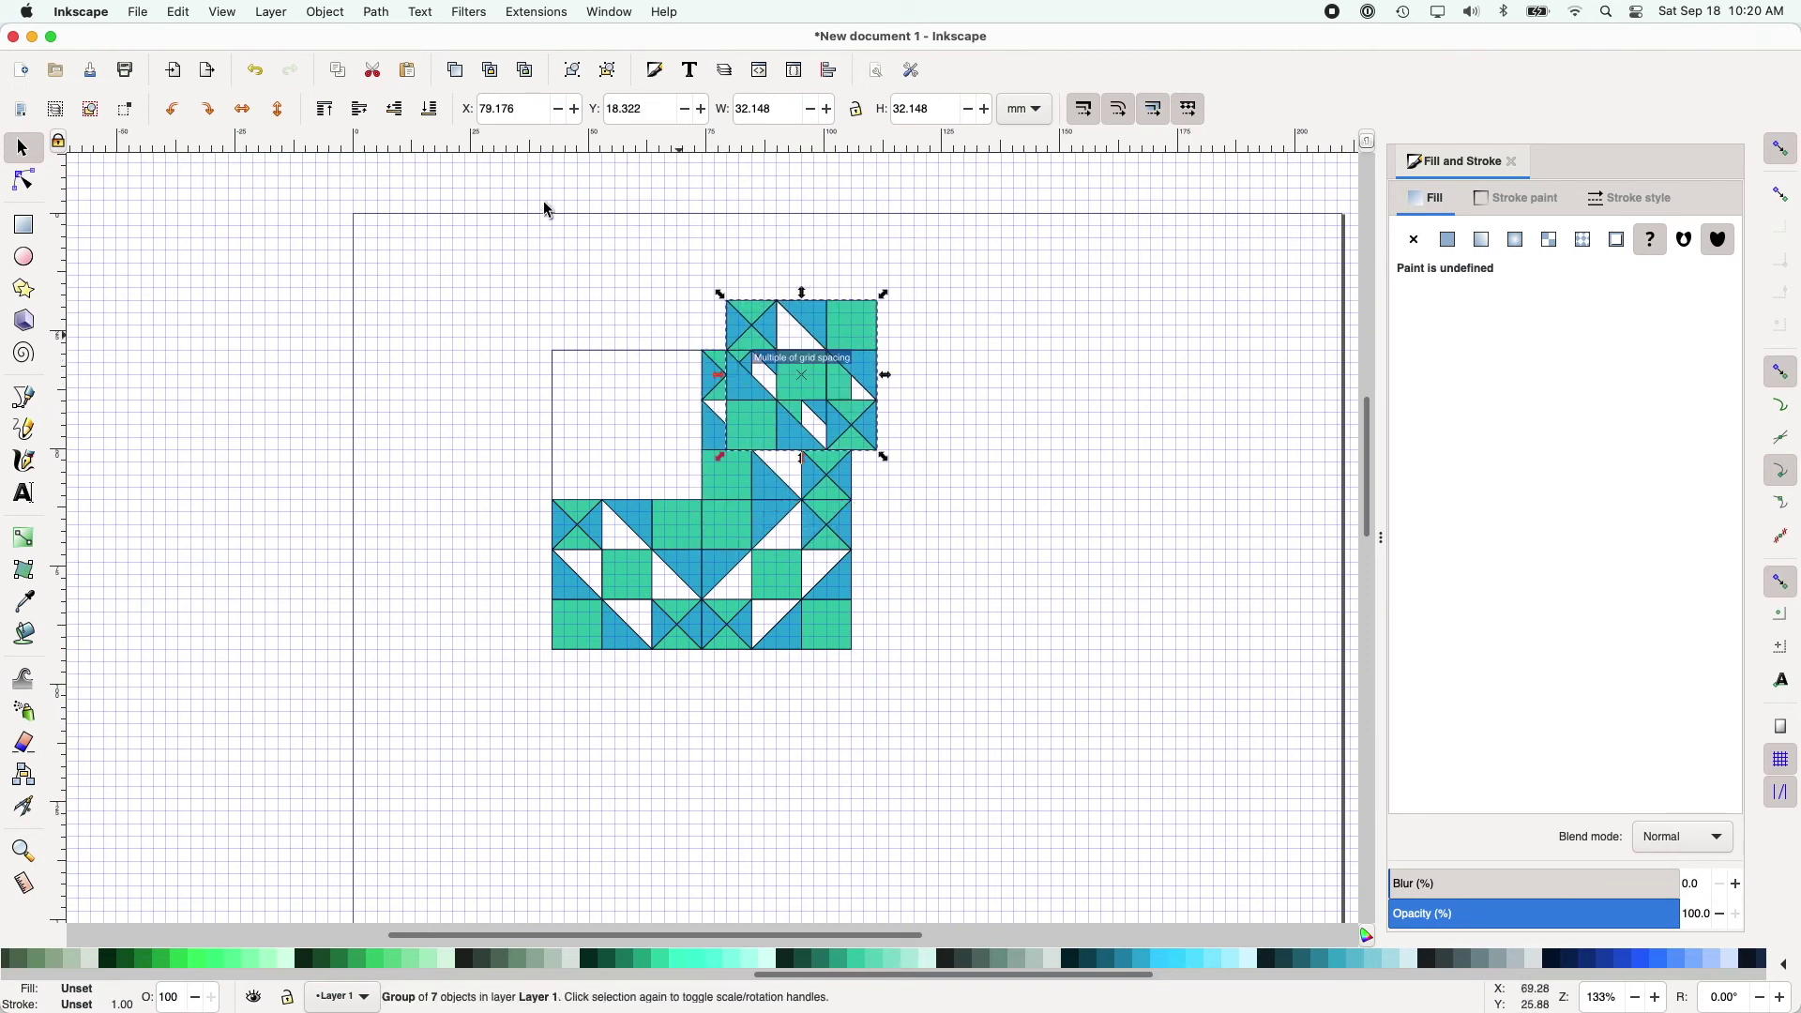
left_click(247, 112)
left_click_drag(800, 348, 673, 390)
left_click(457, 403)
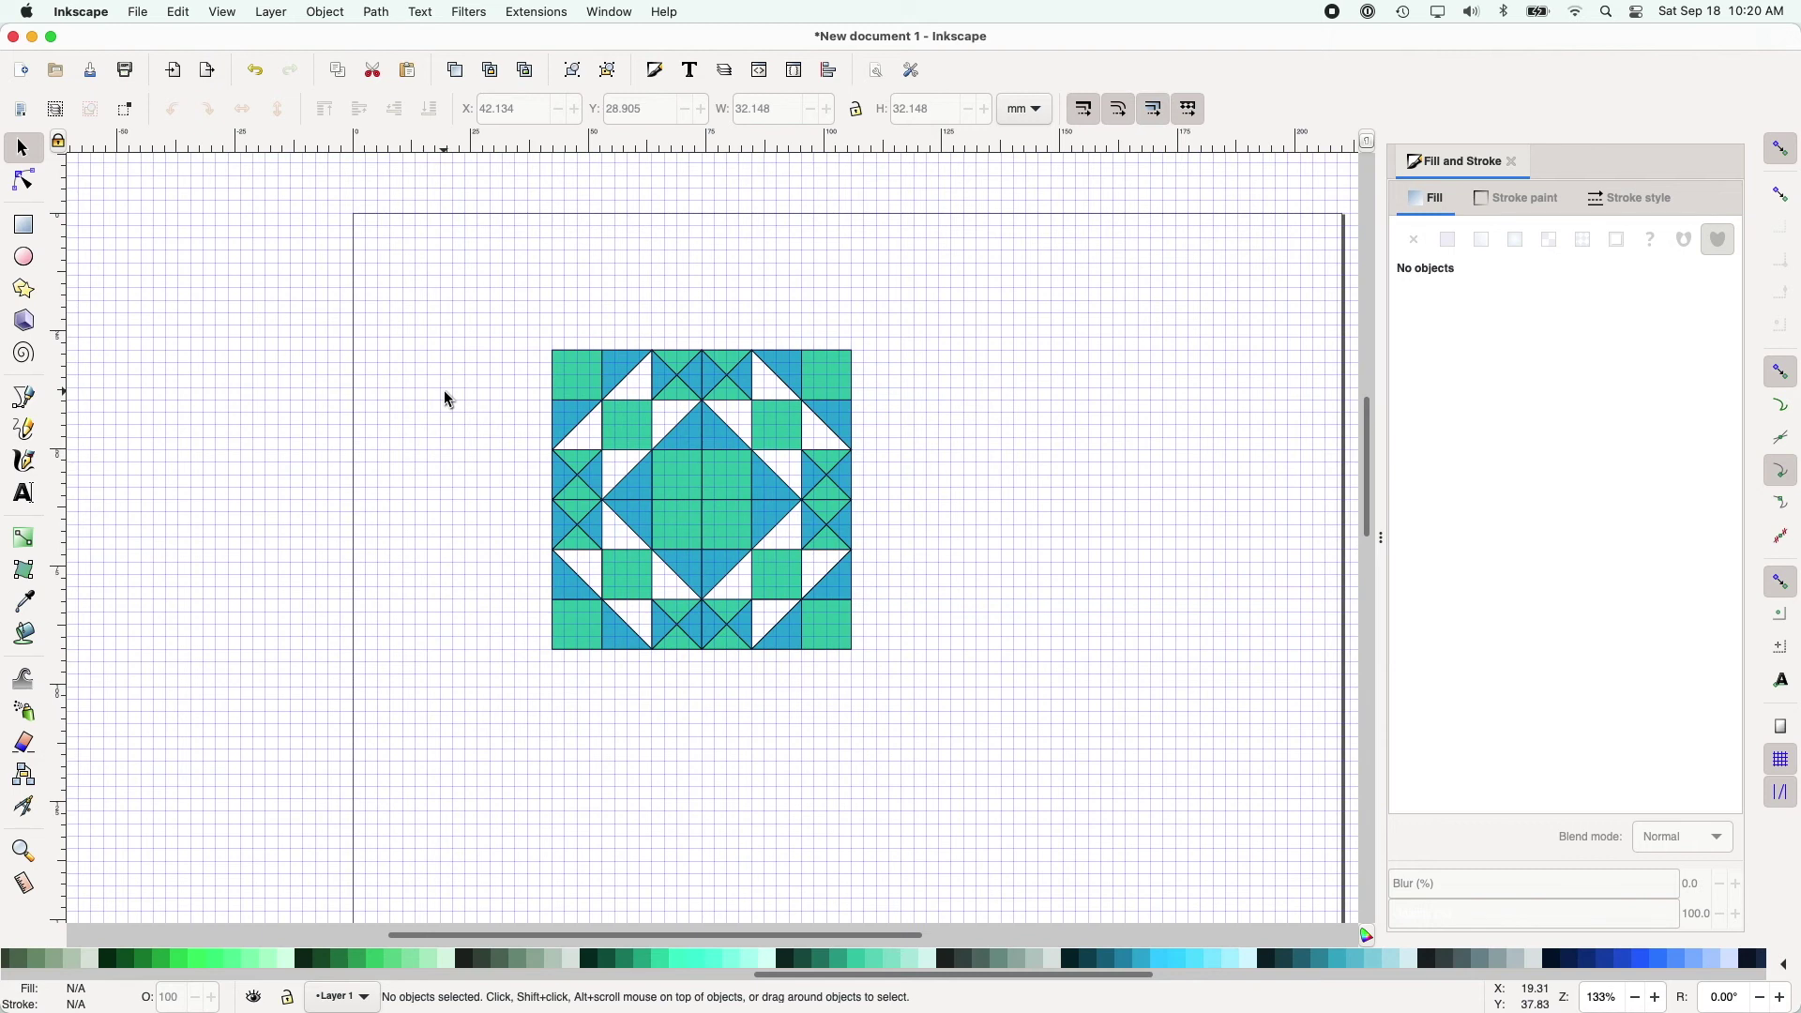
Step: Ungroup the upper-left quarter and its central three-tile group
left_click(648, 436)
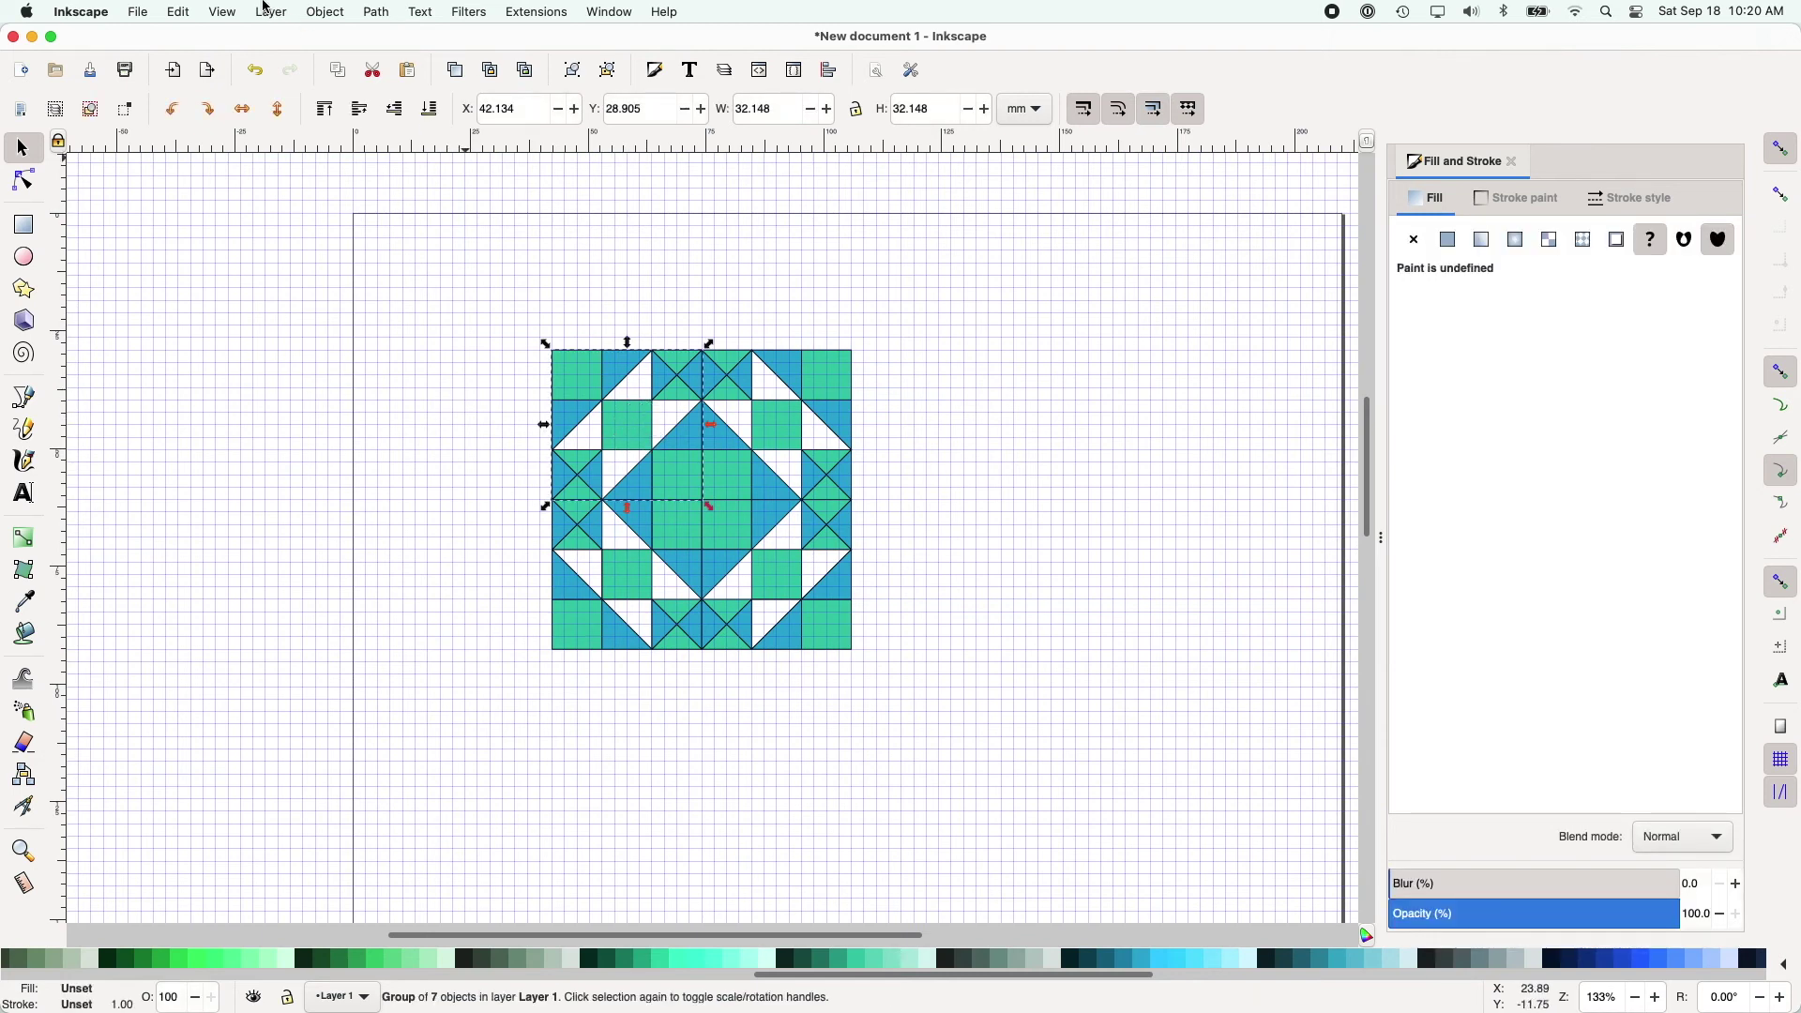
left_click(333, 14)
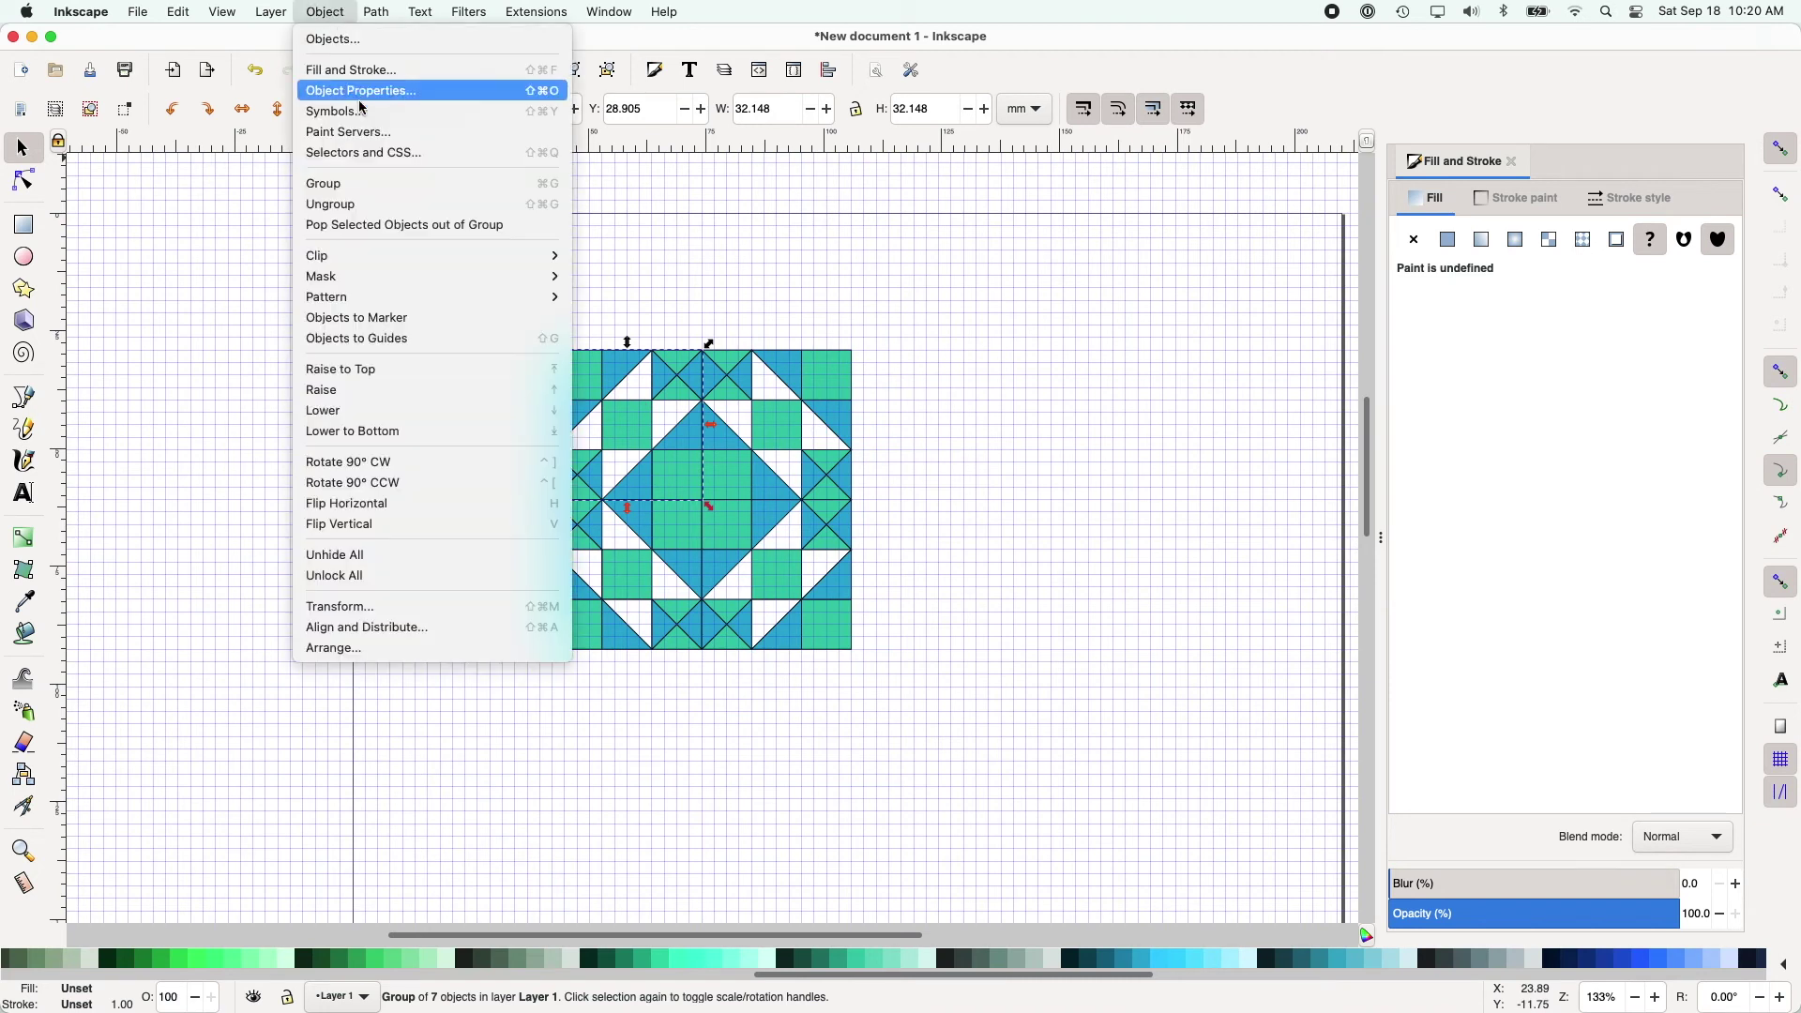
left_click(388, 212)
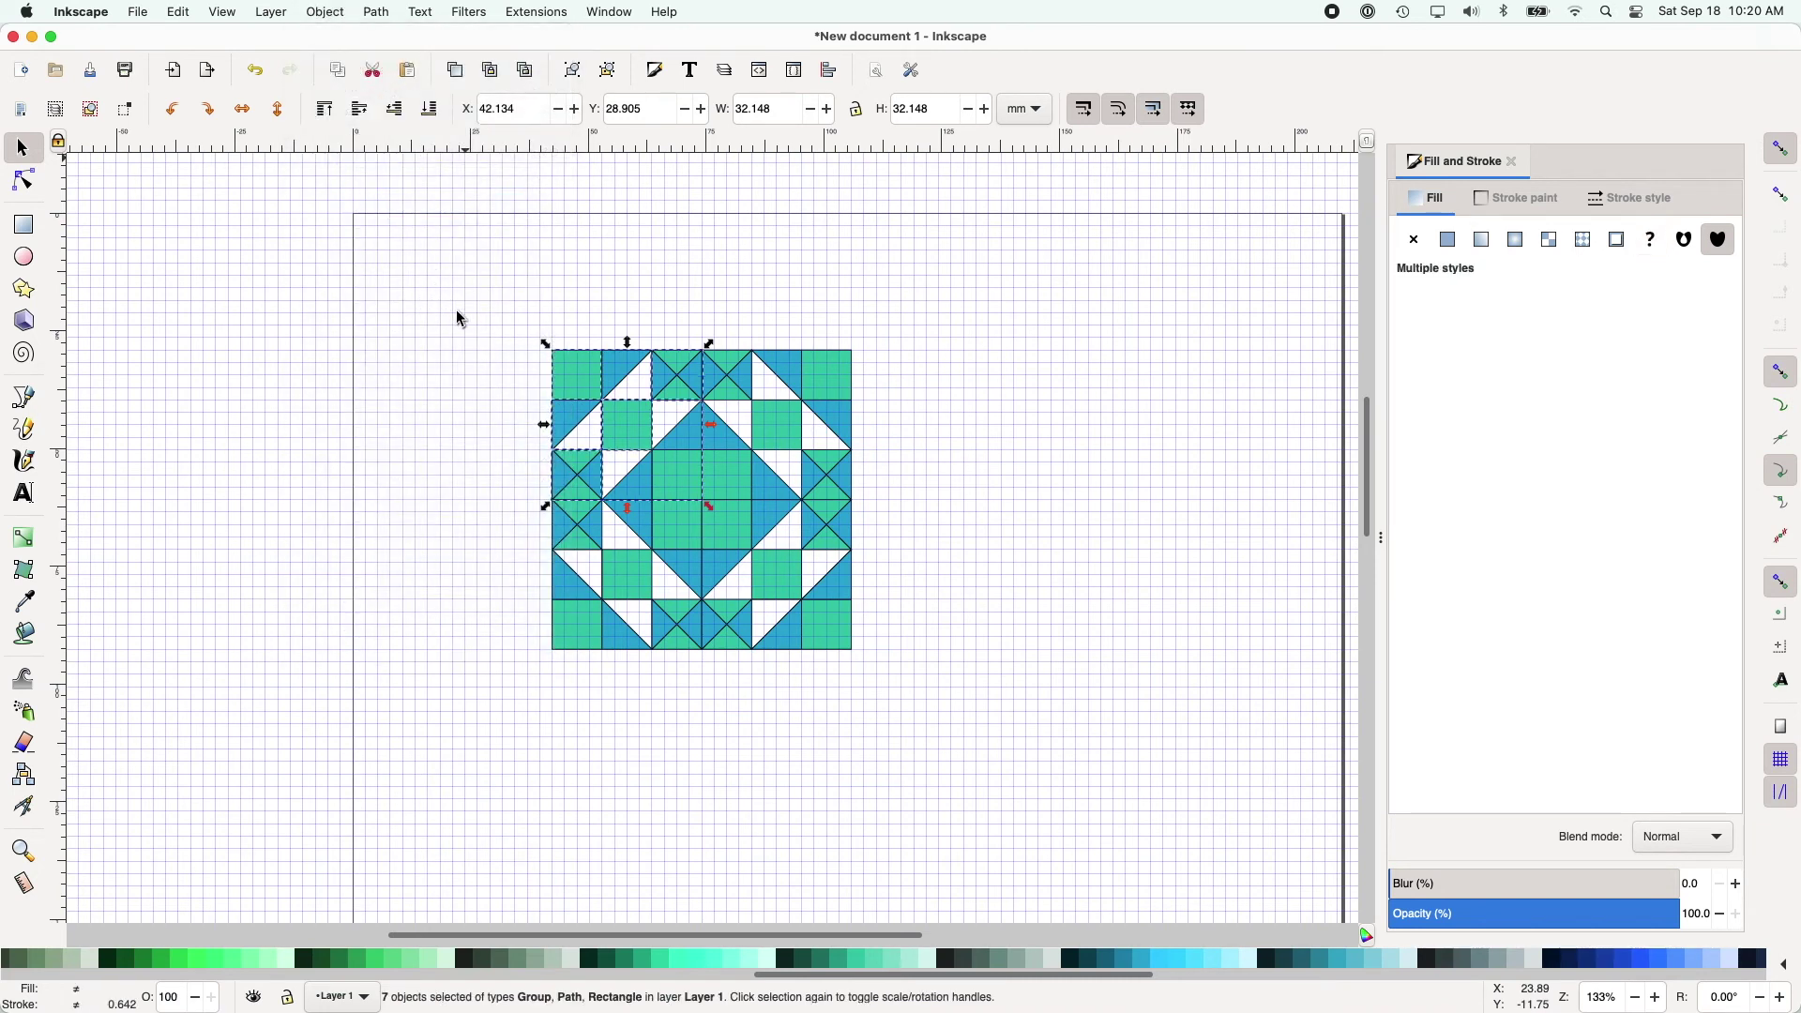
left_click(460, 319)
left_click(569, 387)
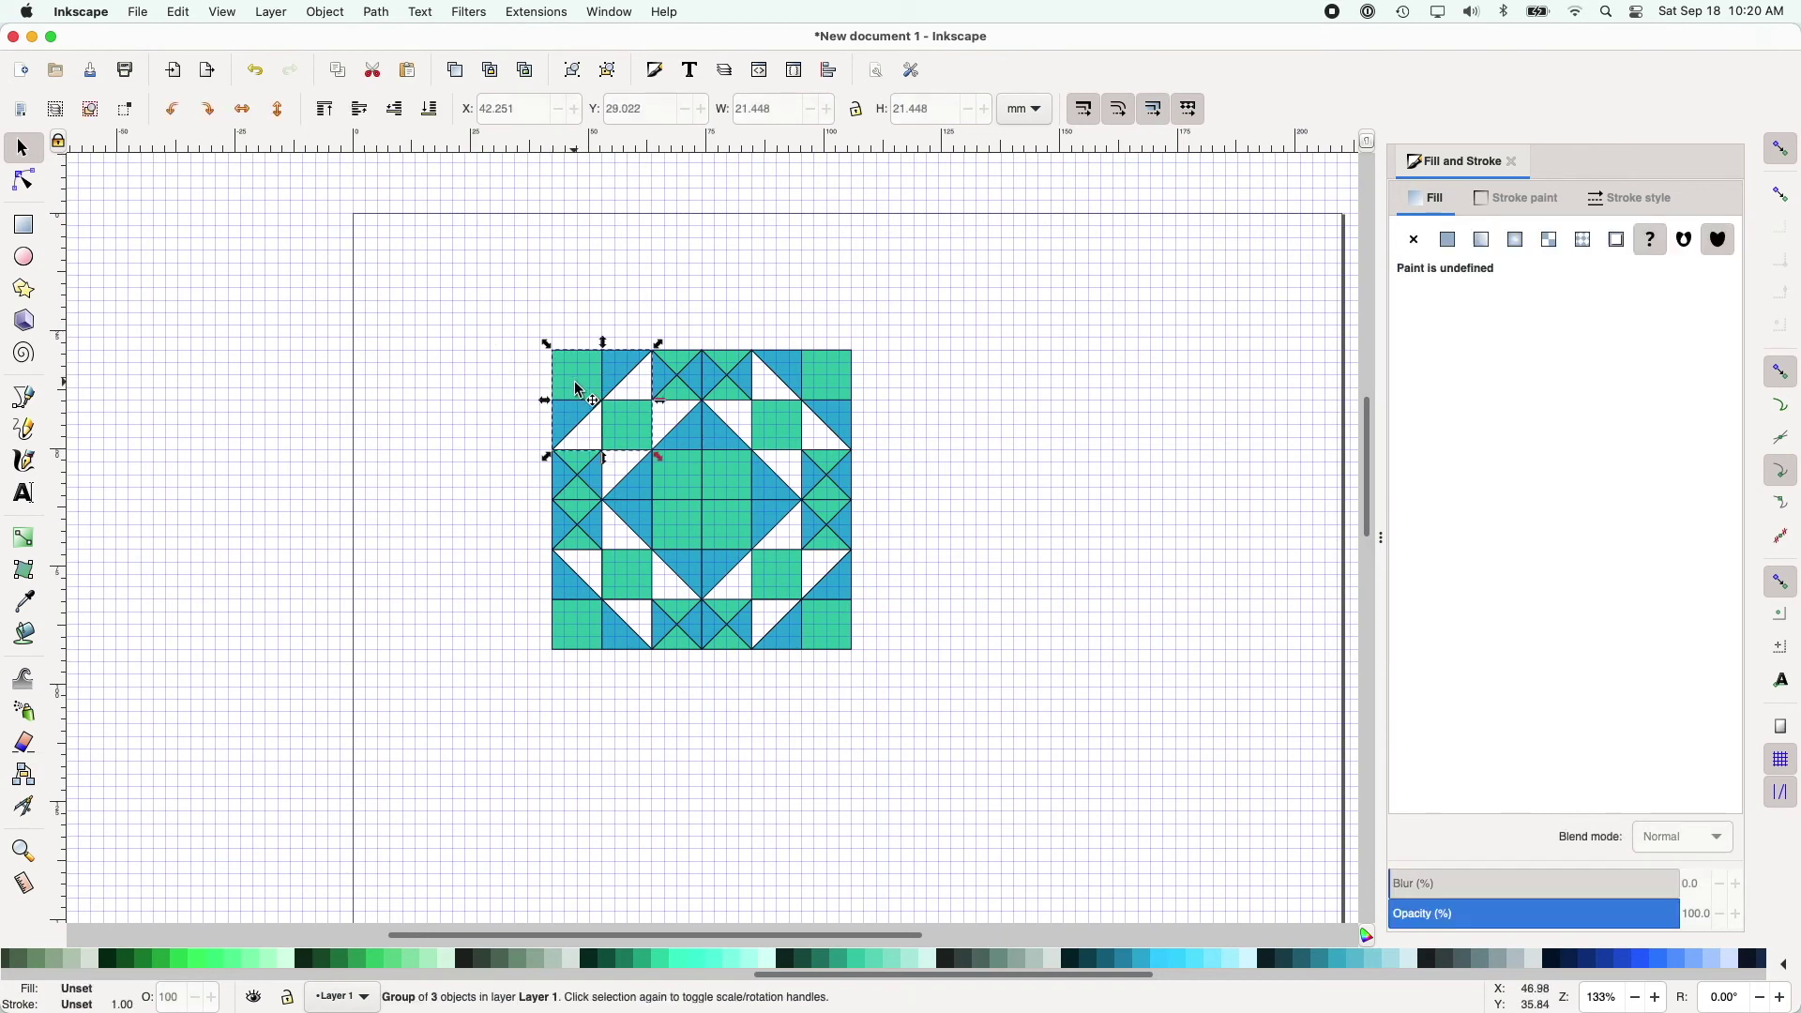
left_click(690, 488)
left_click(326, 13)
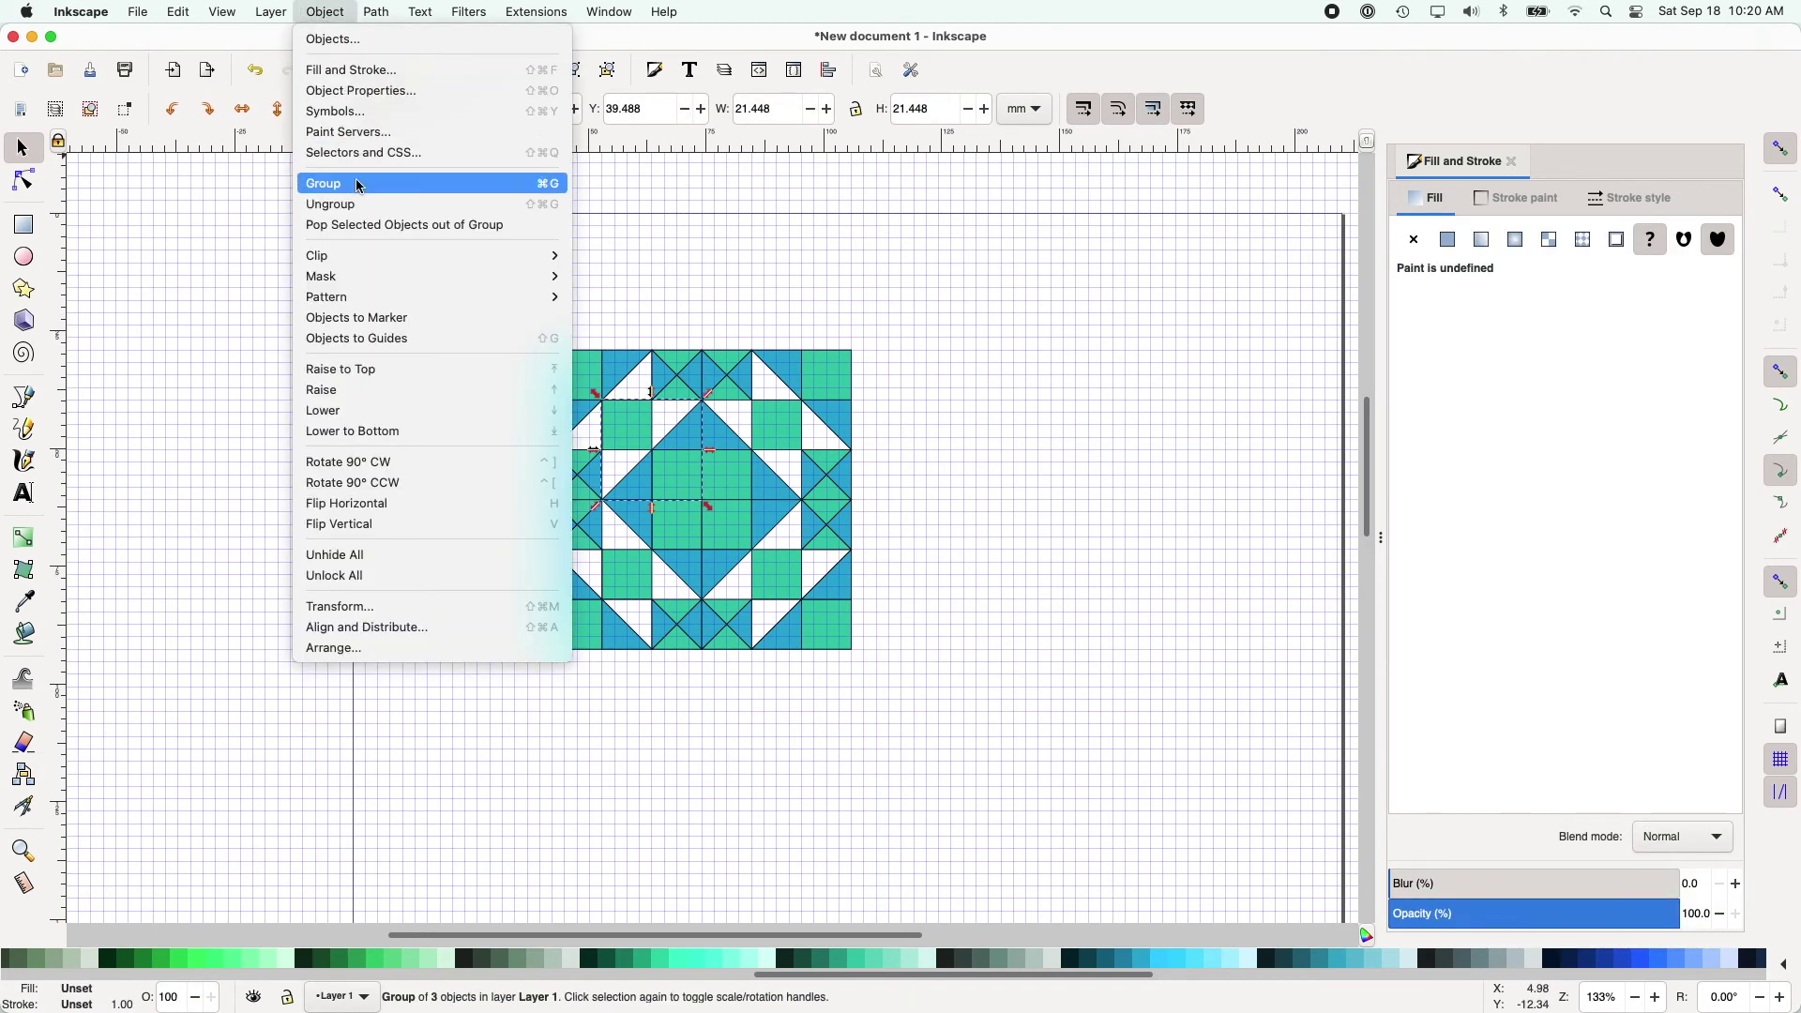
left_click(358, 204)
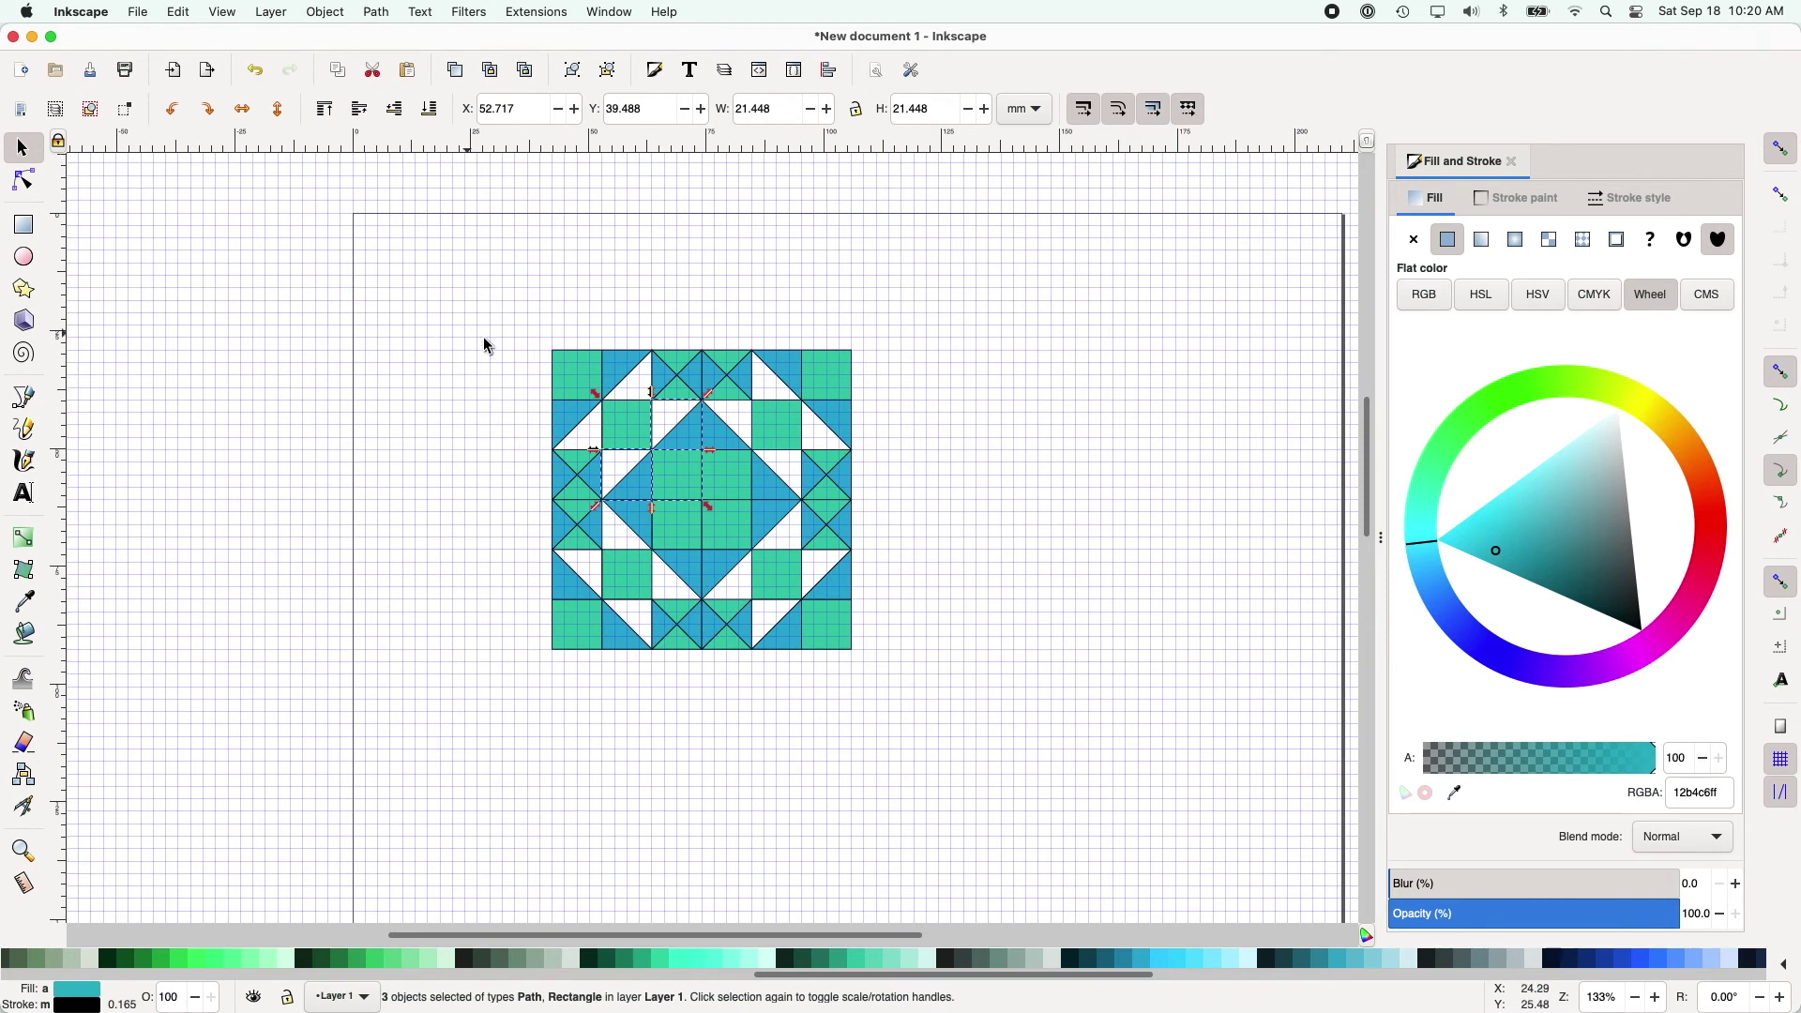
left_click(487, 346)
Step: Fill the small square at the quilt's centre with yellow
left_click(681, 493)
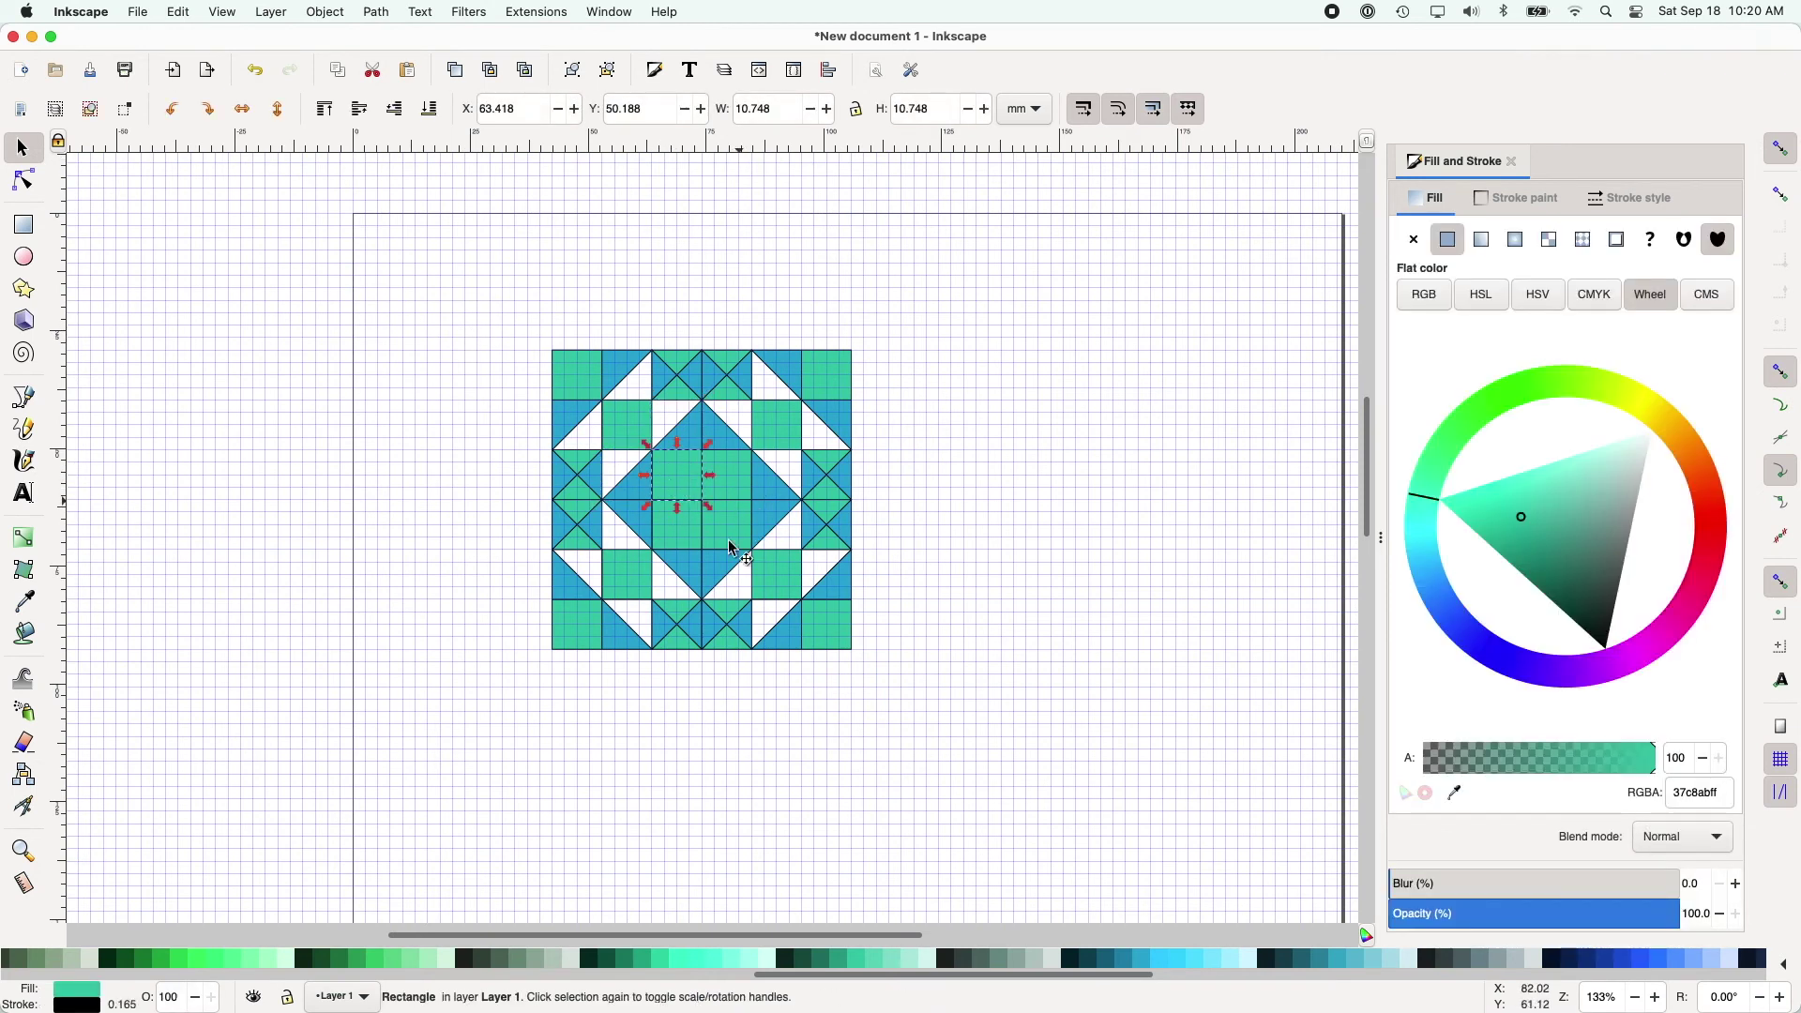
scroll(934, 961, "left", 8)
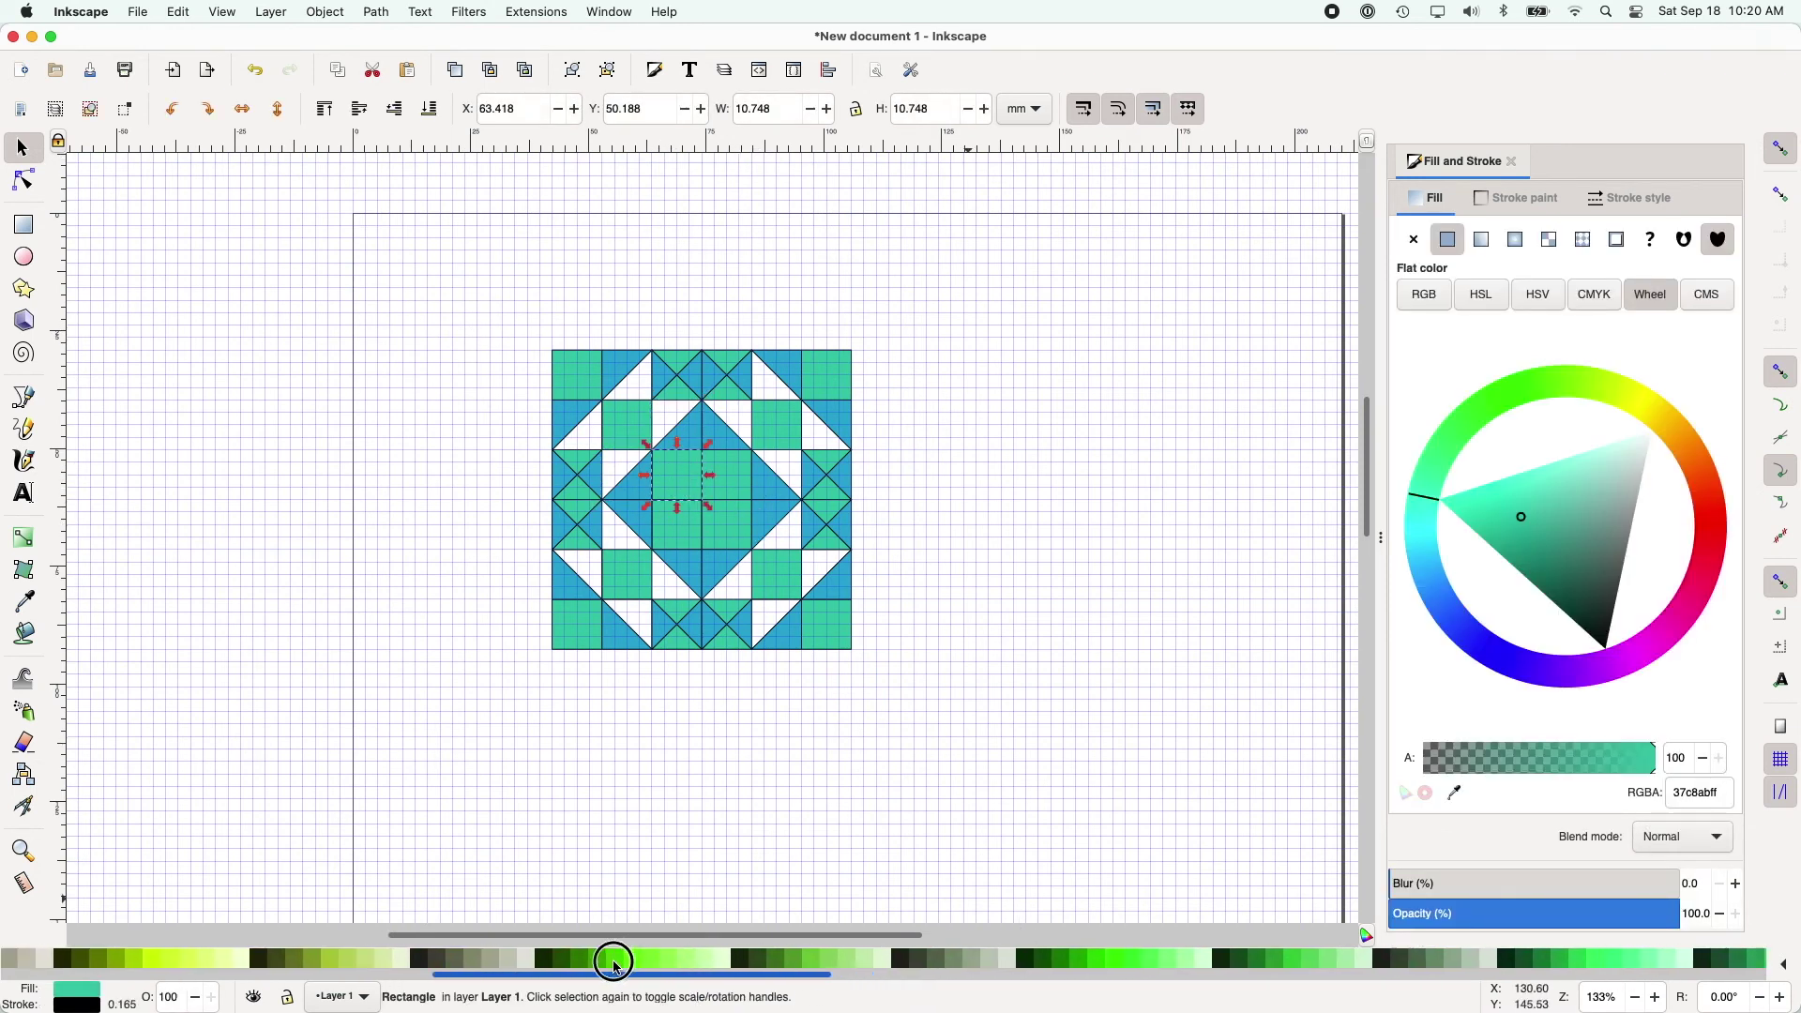
scroll(614, 962, "left", 5)
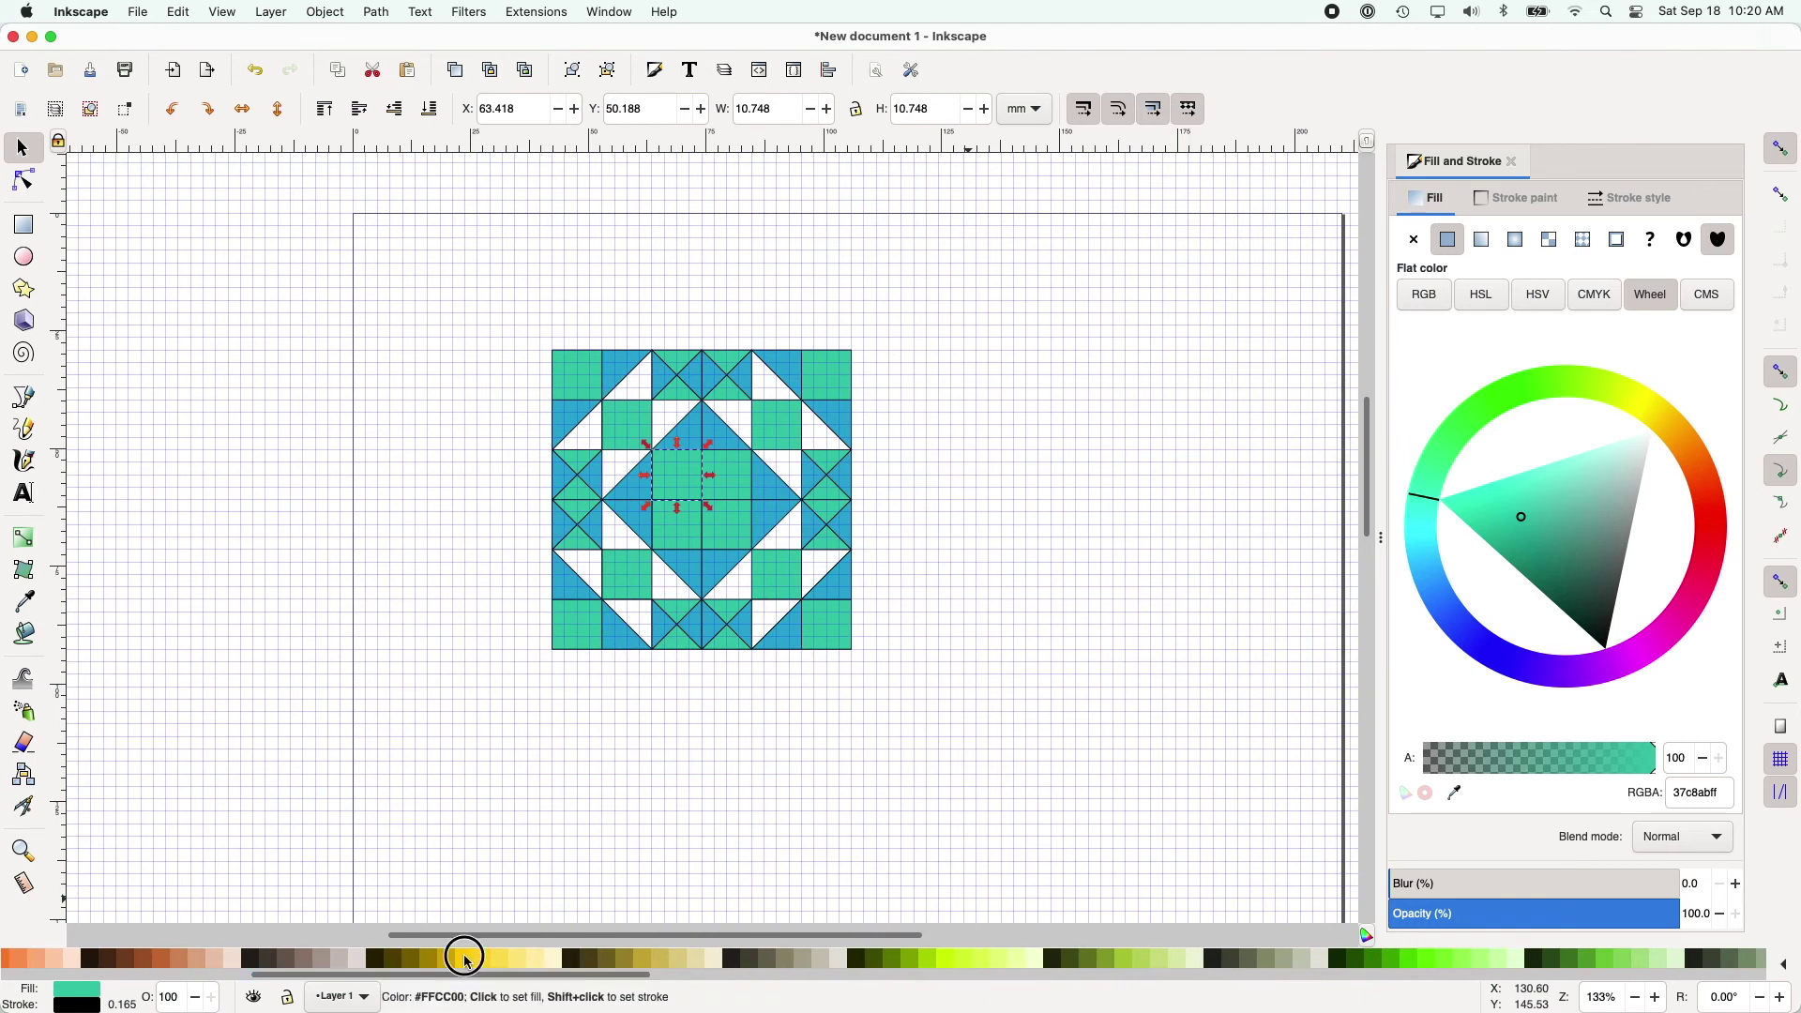
left_click(467, 961)
Step: Ungroup the upper-right quarter's group of 7 and its 3-piece centre group
left_click(739, 491)
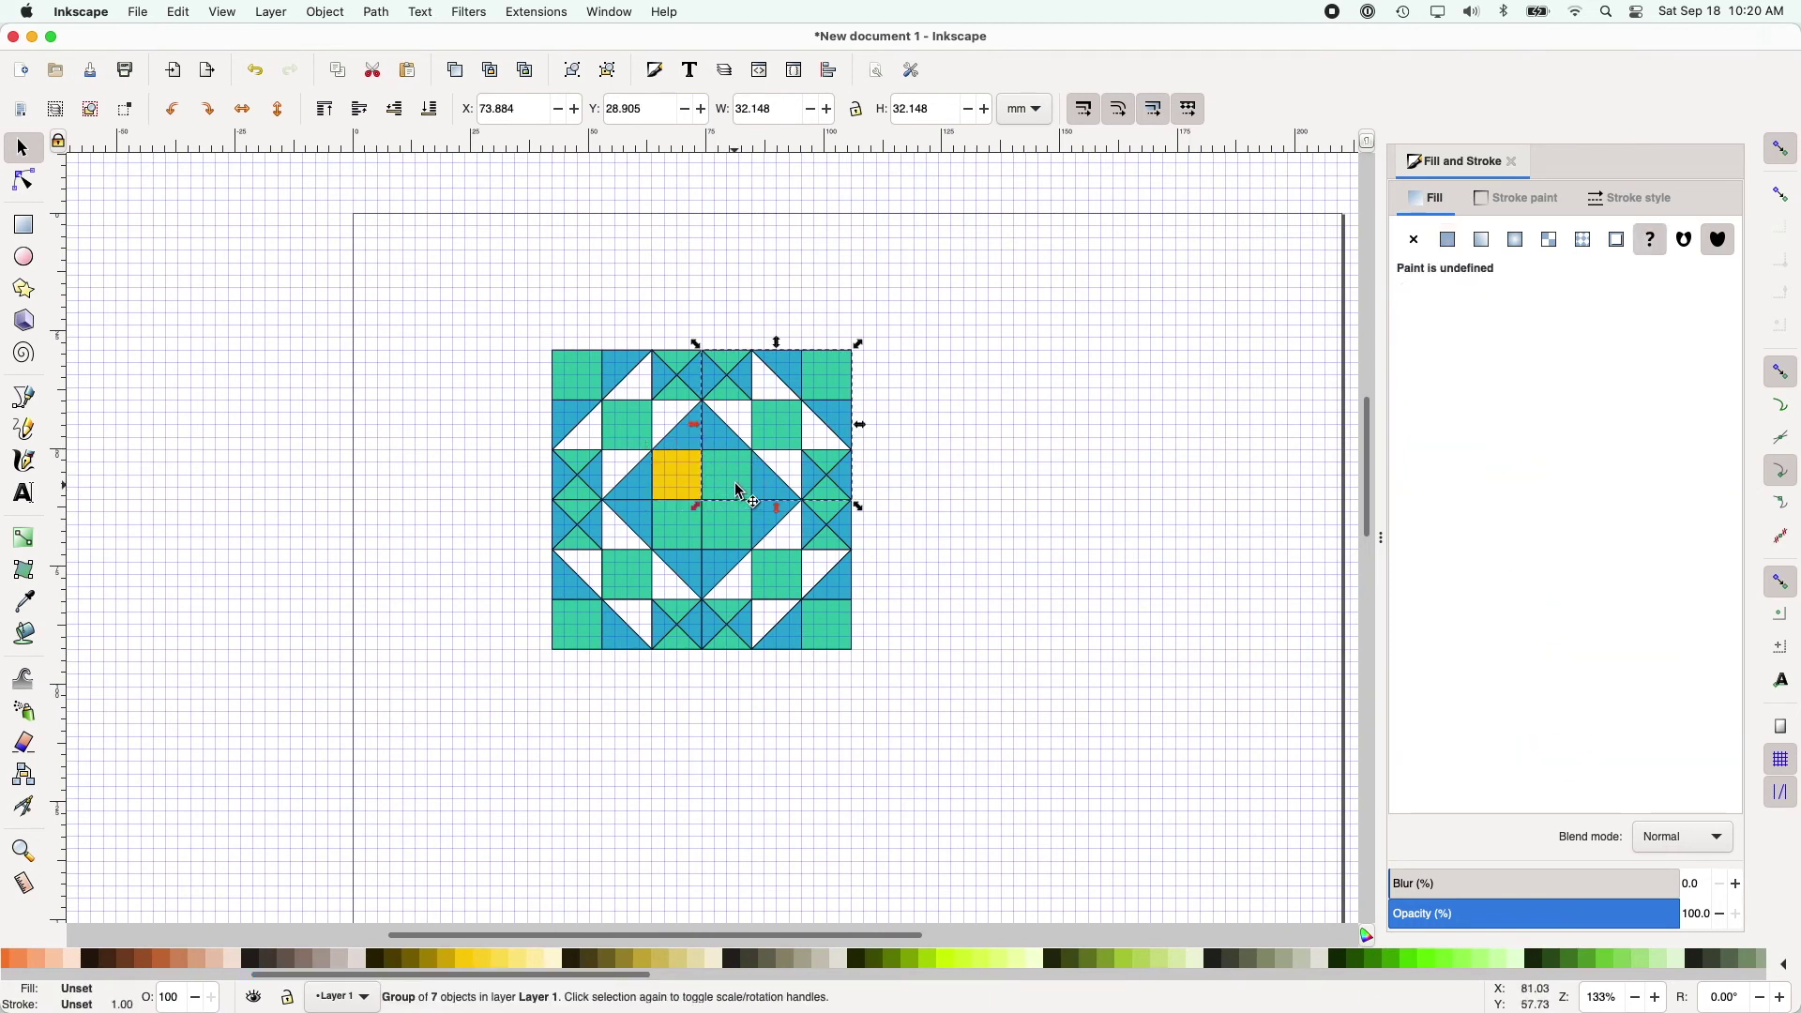
left_click(341, 11)
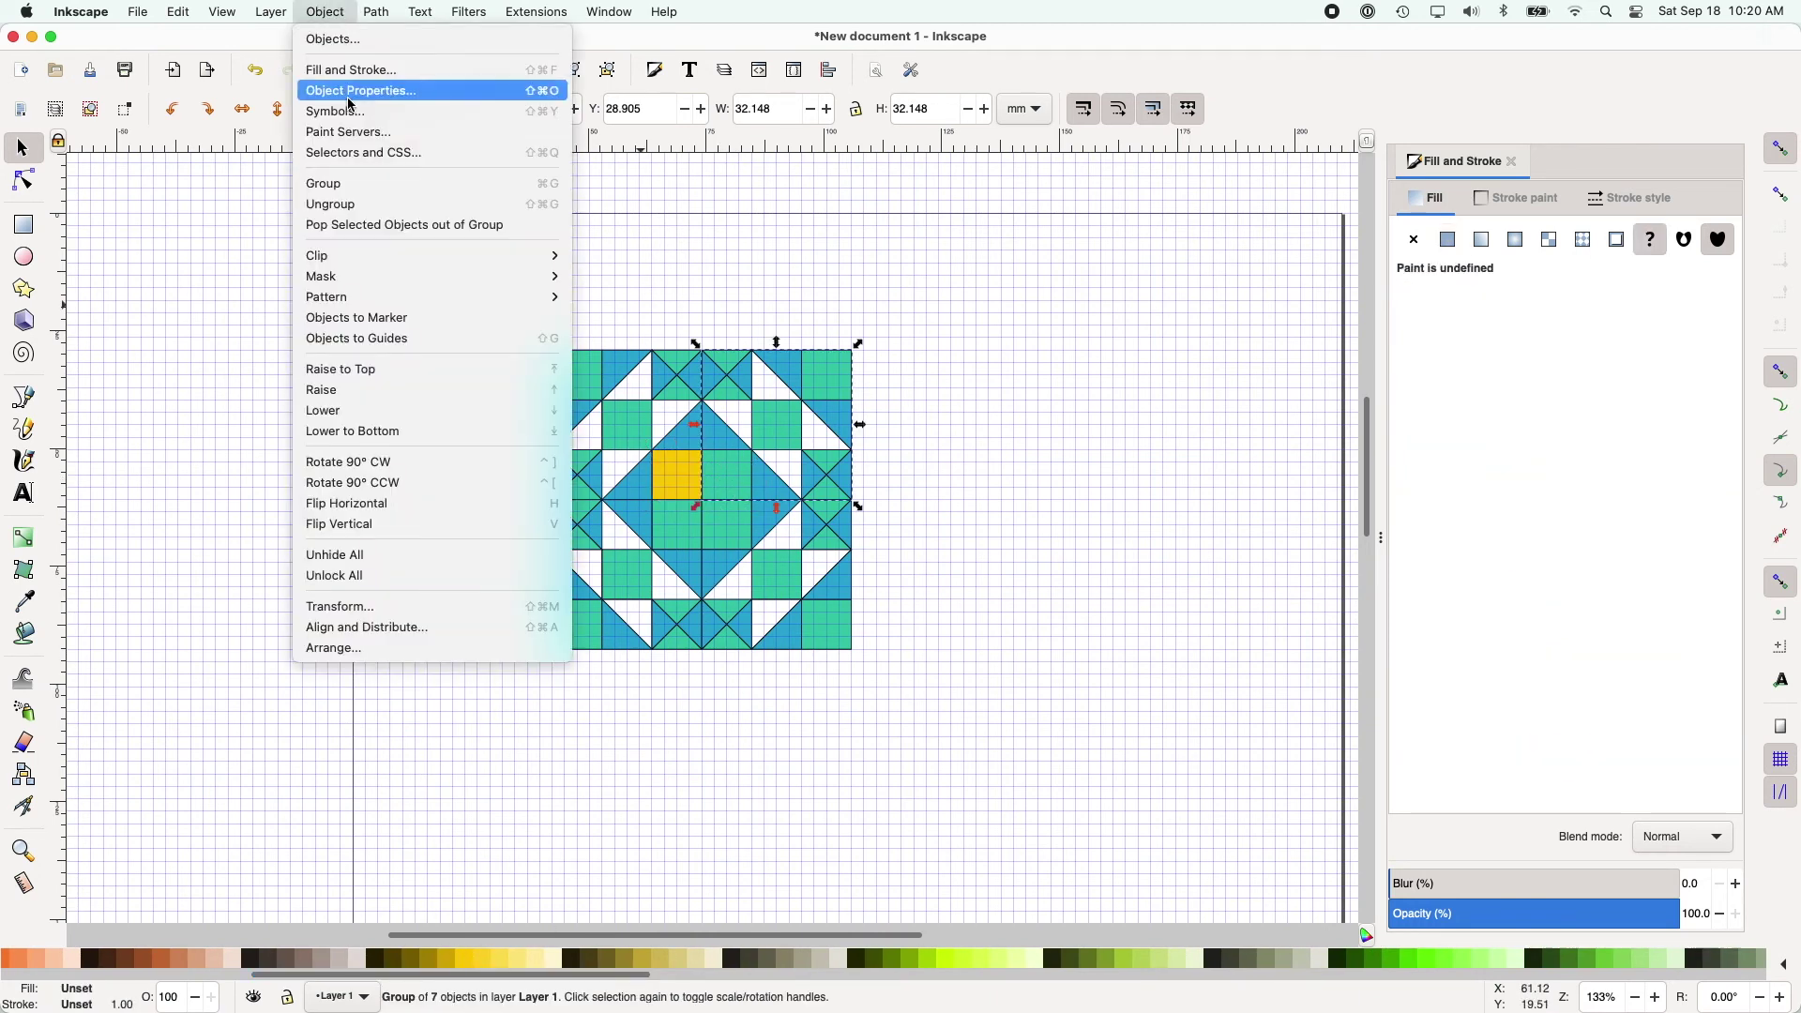
left_click(349, 205)
key("Escape")
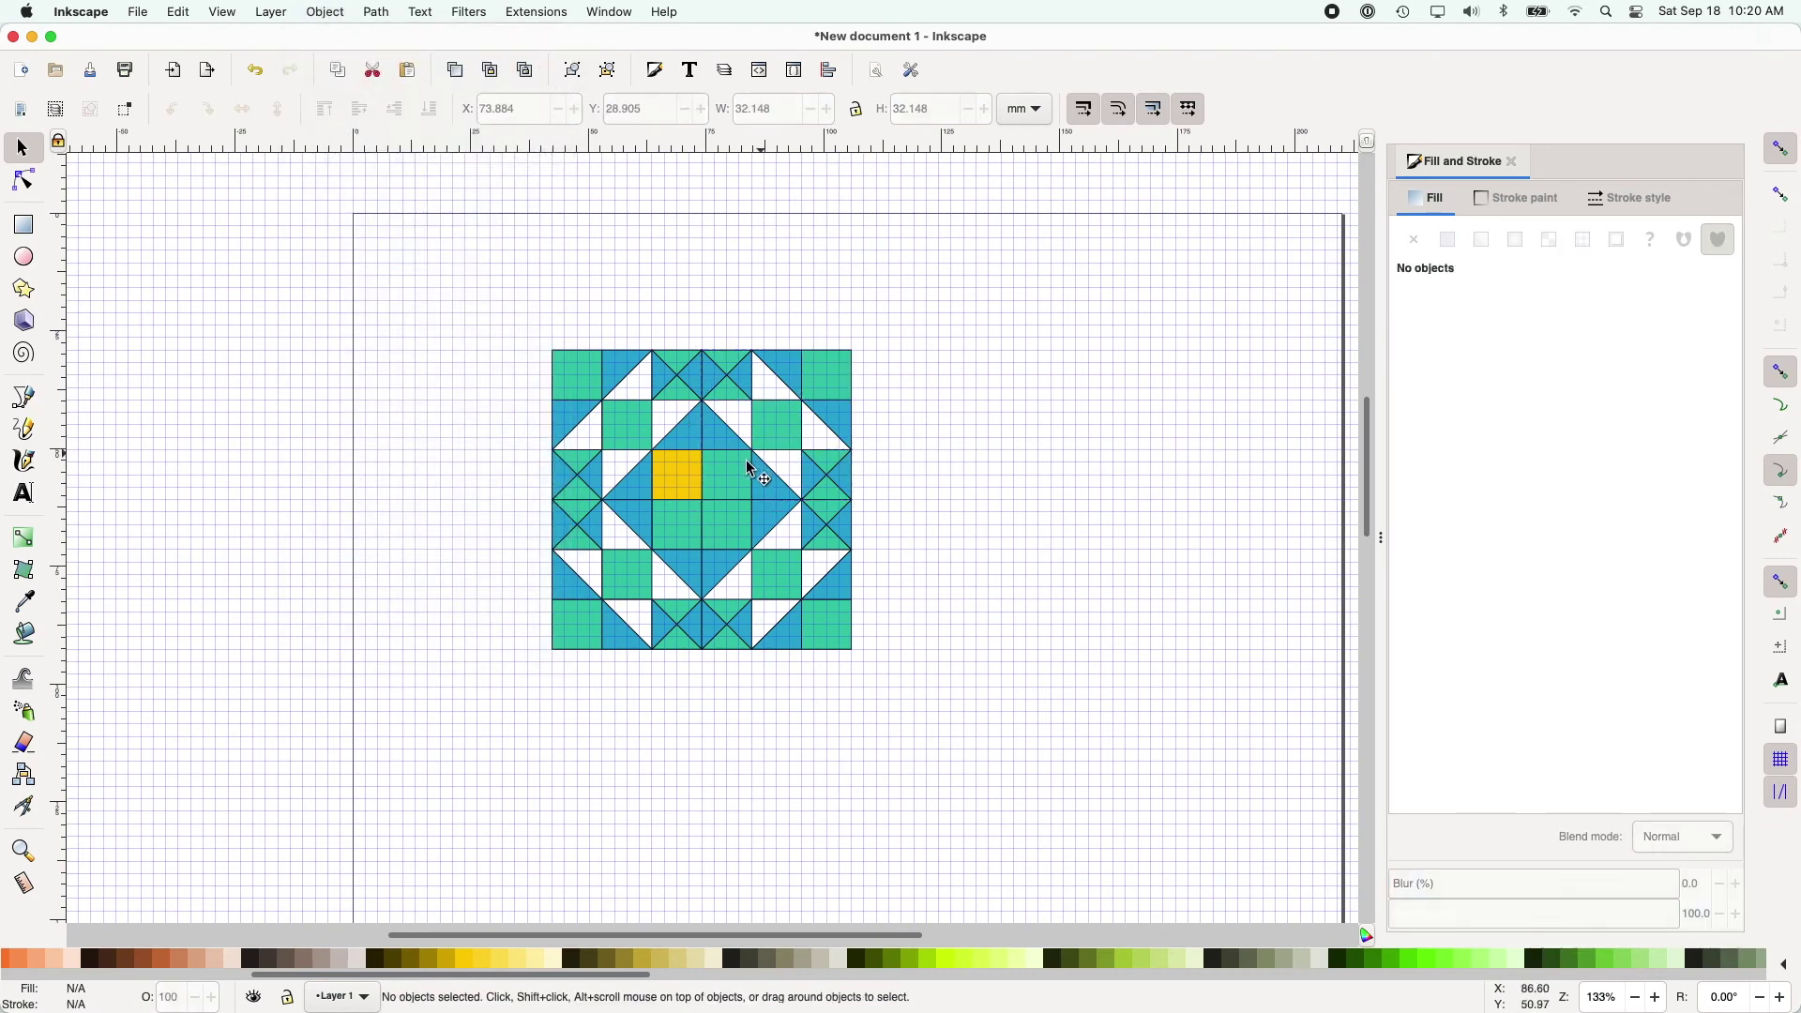
left_click(751, 469)
left_click(346, 13)
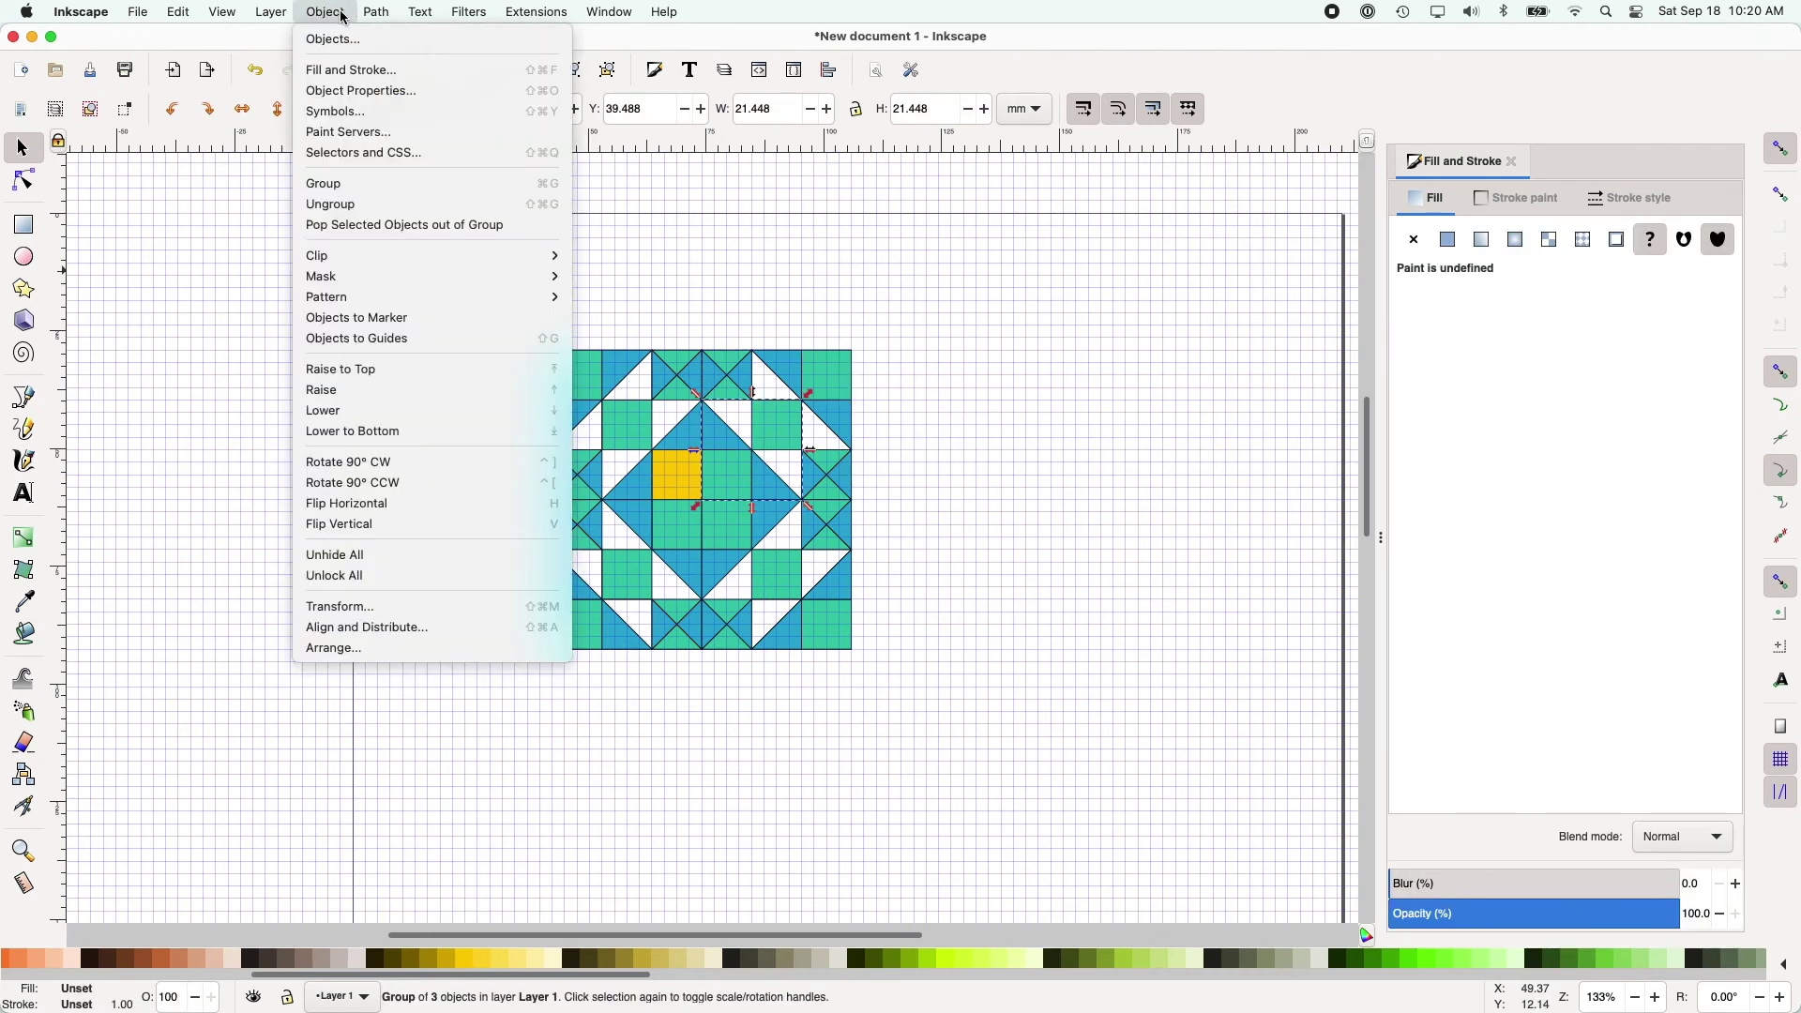
left_click(353, 202)
key("Escape")
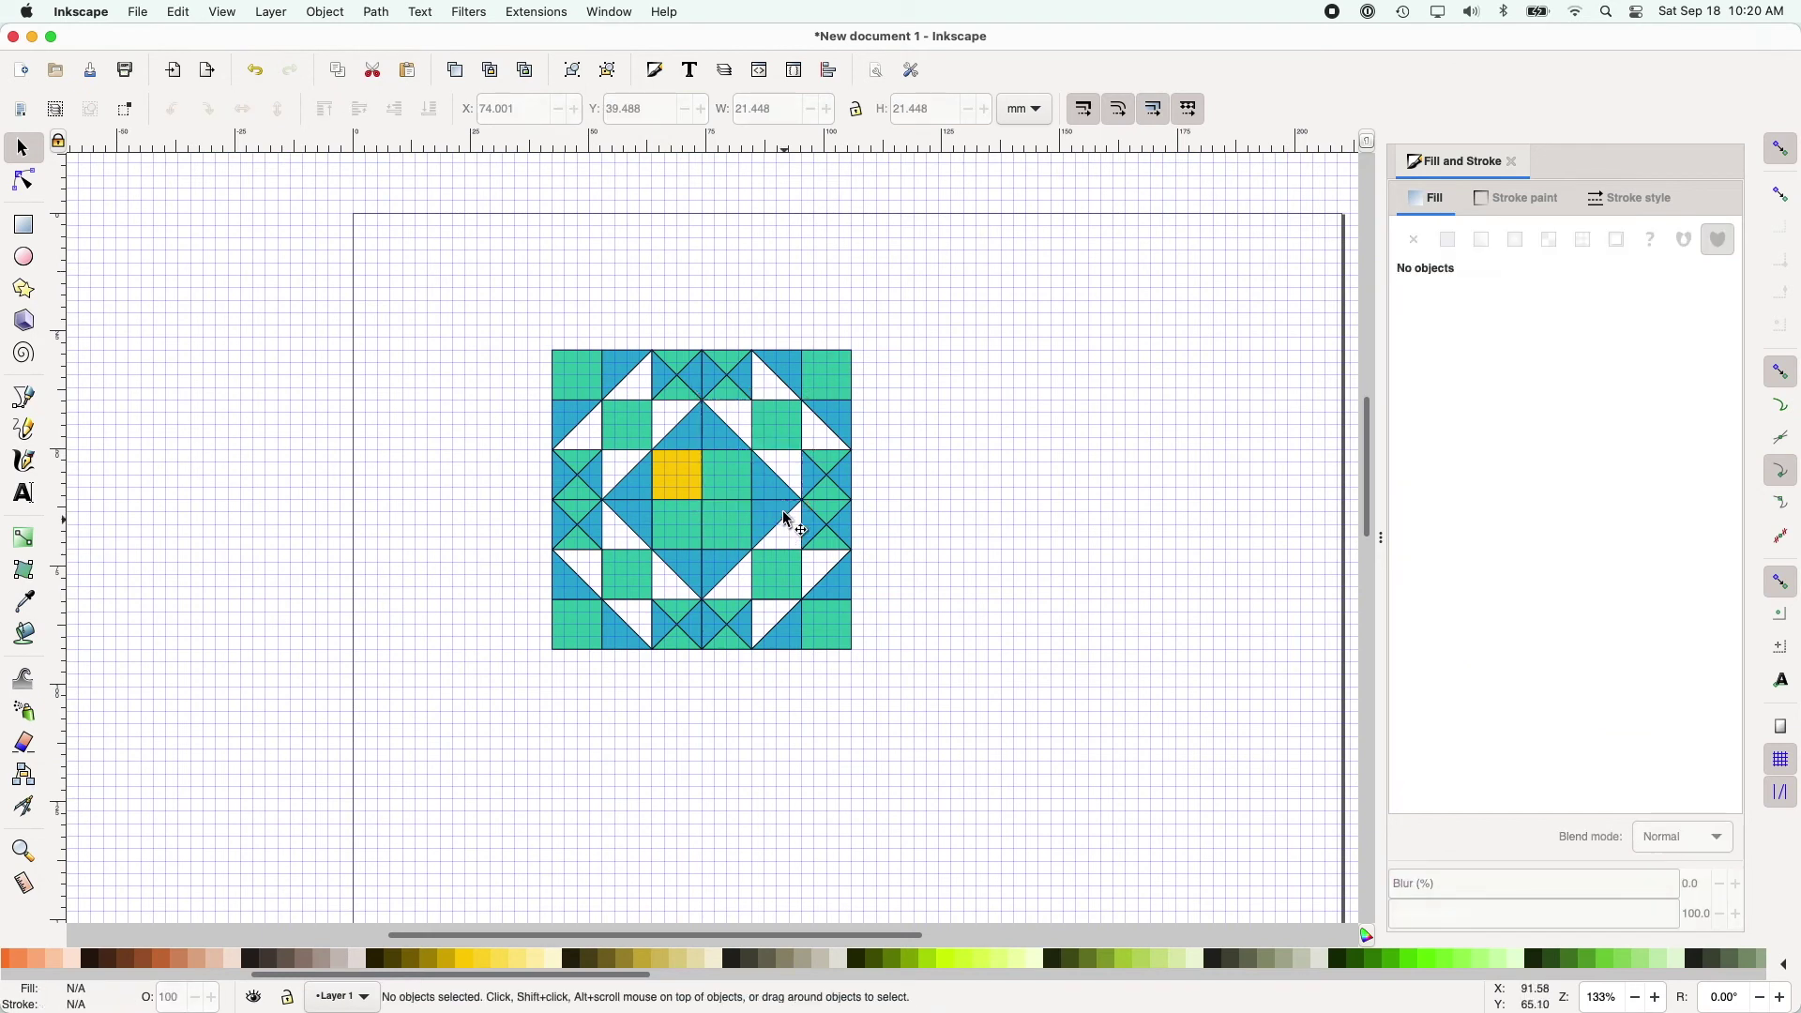
left_click(727, 492)
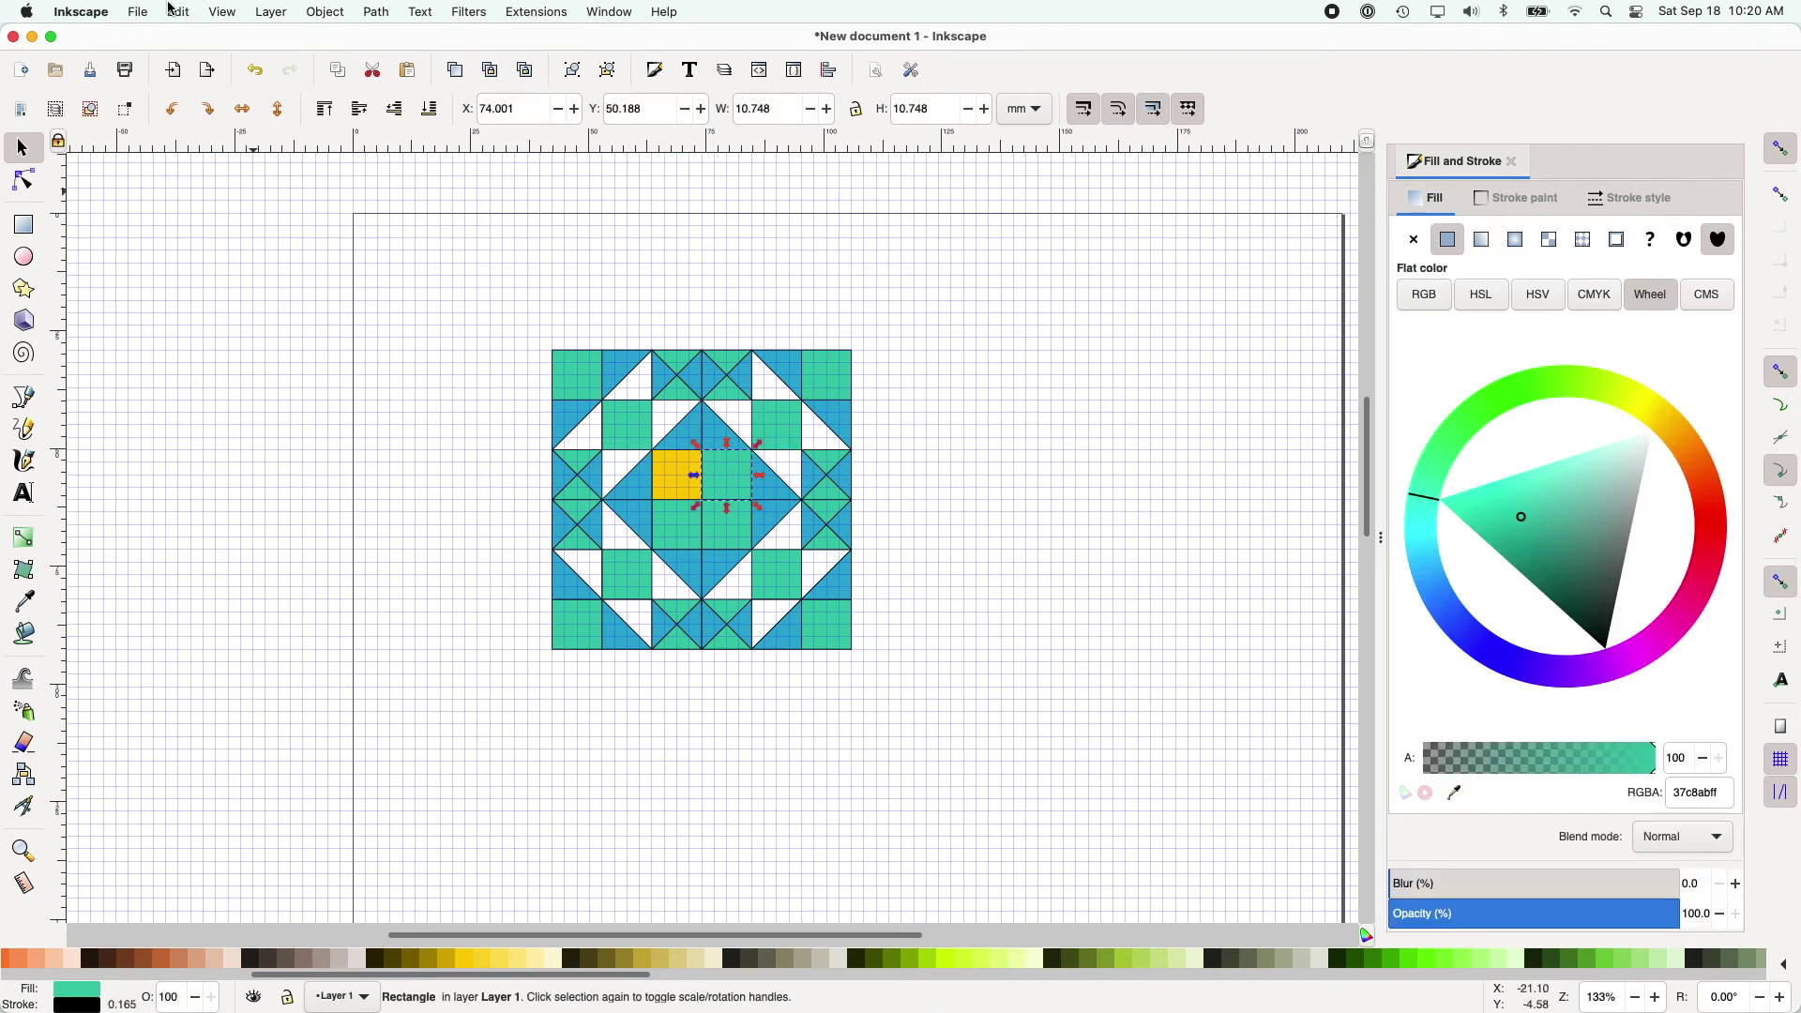
Step: Turn the selected teal centre square yellow, leaving the last ungroup in place
left_click(178, 12)
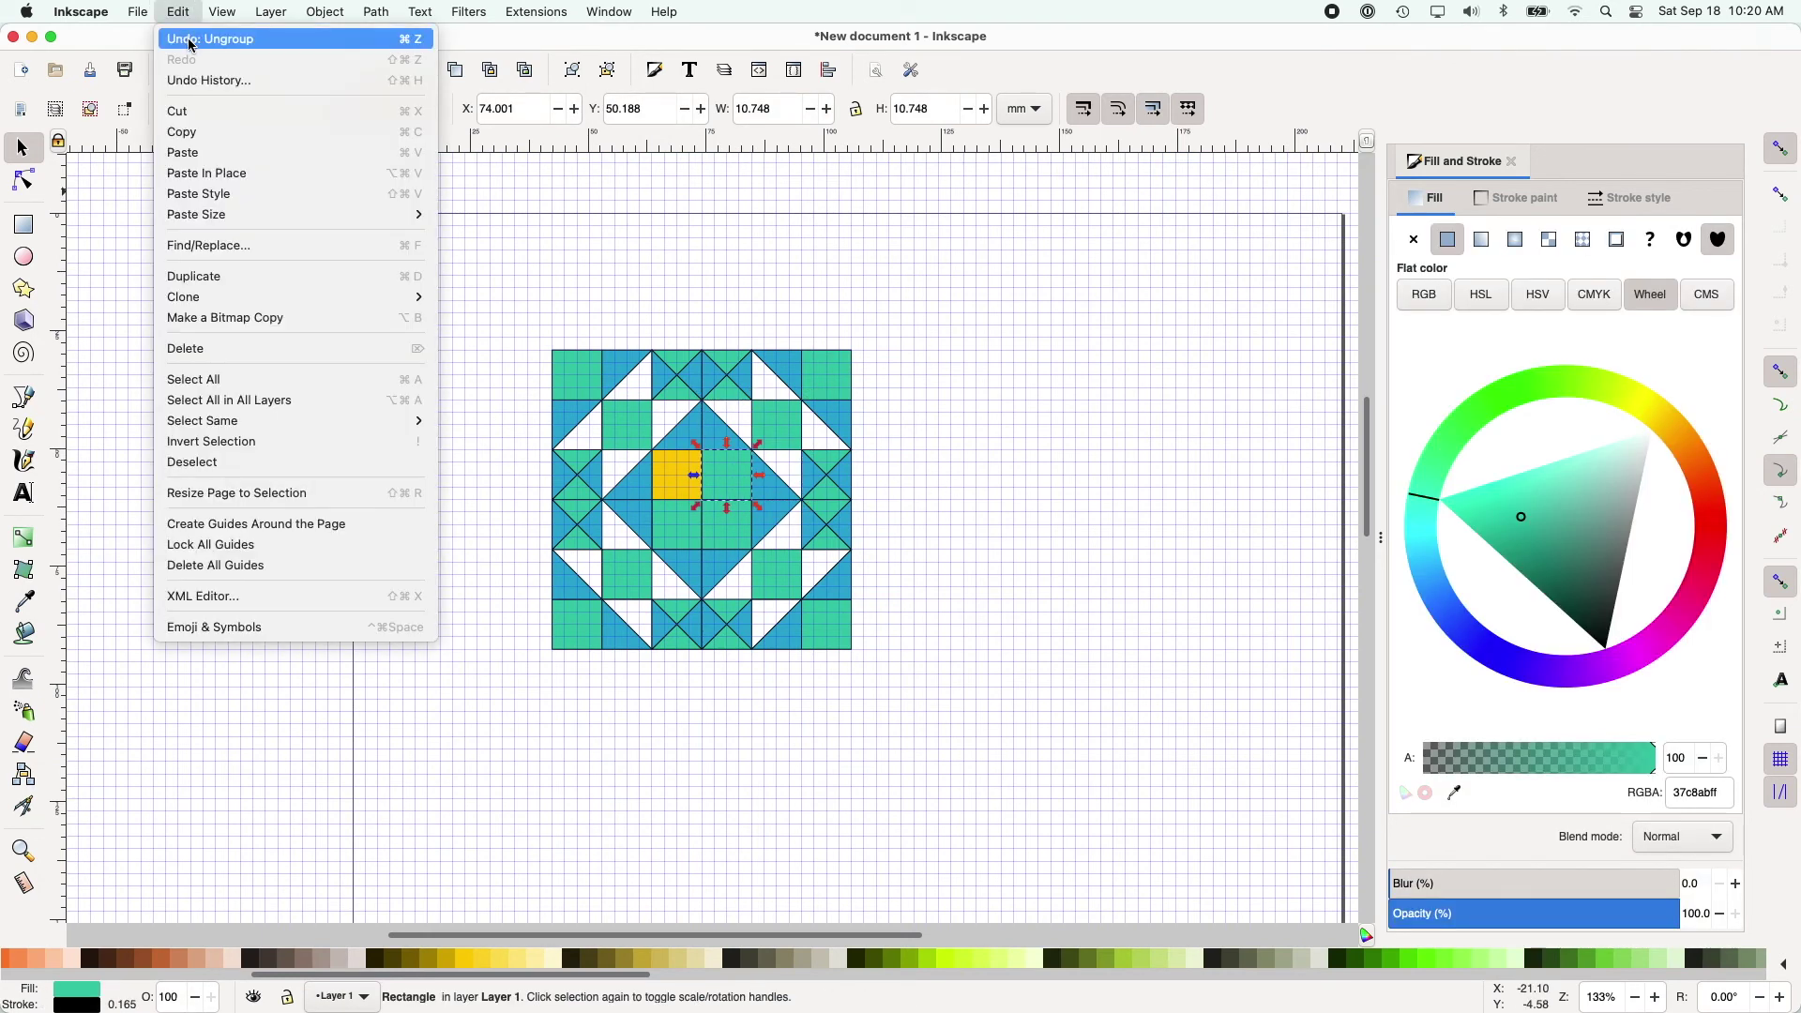
left_click(178, 12)
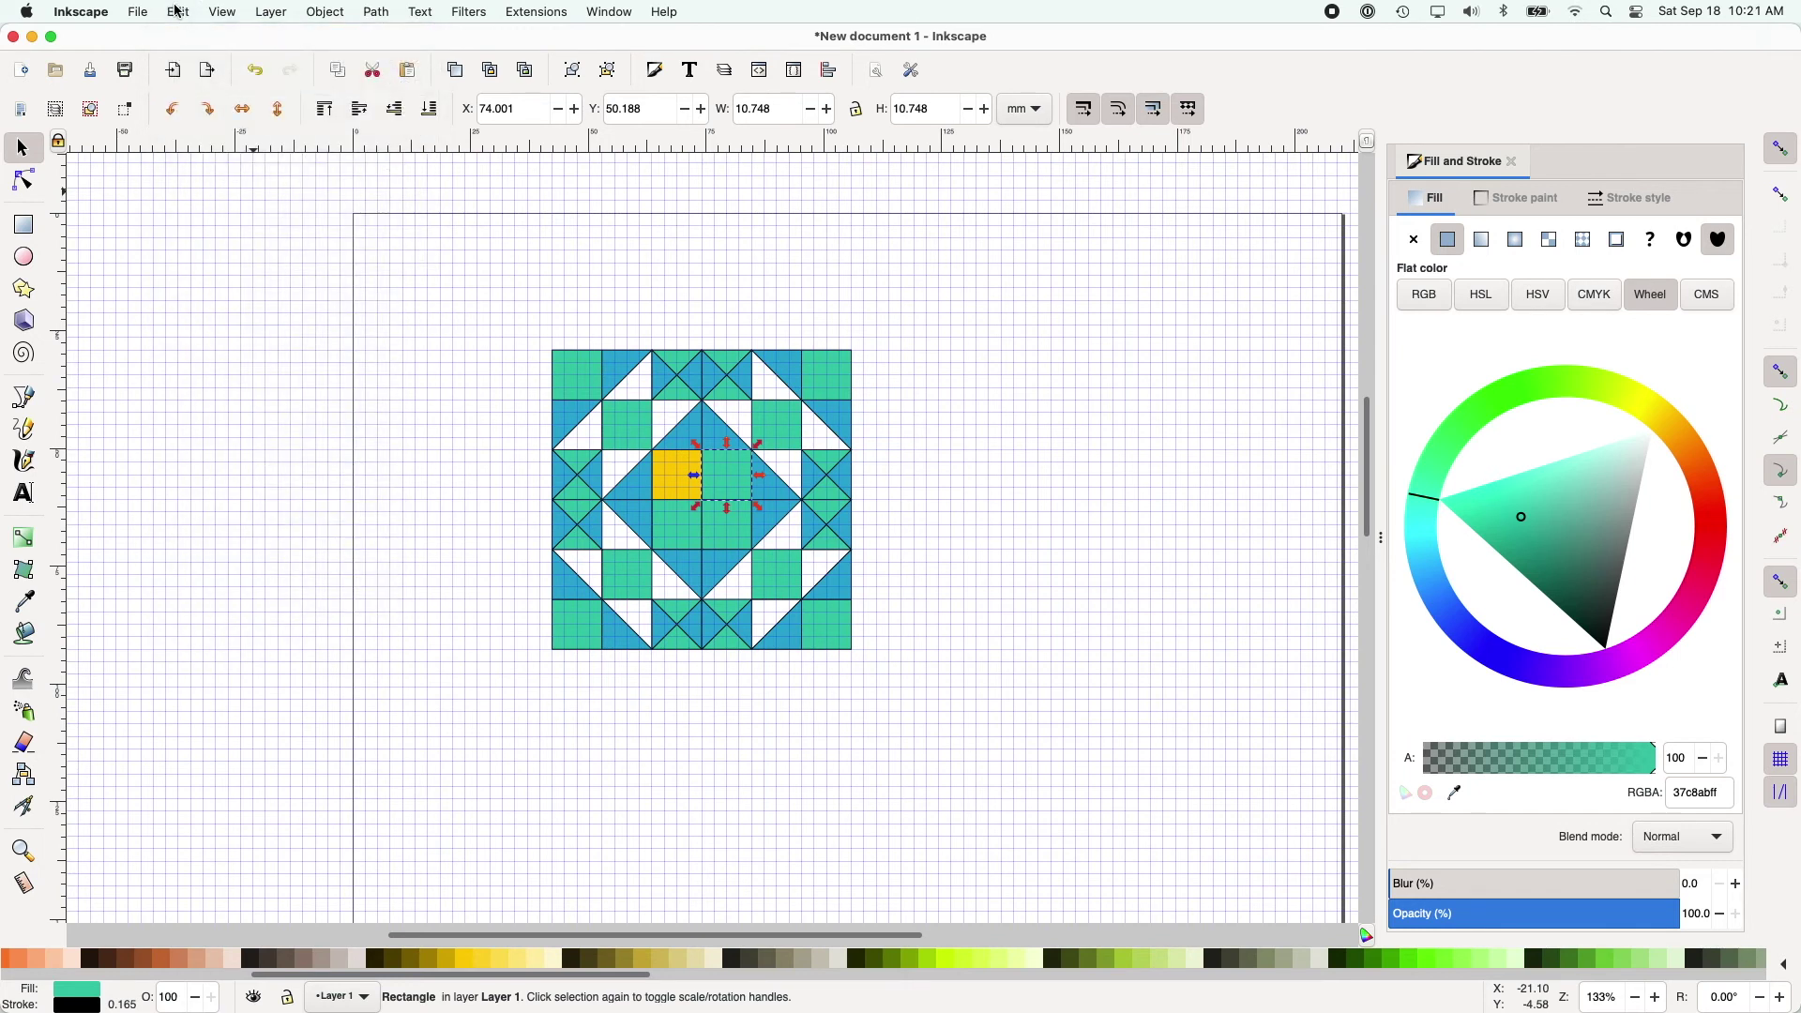
left_click(468, 958)
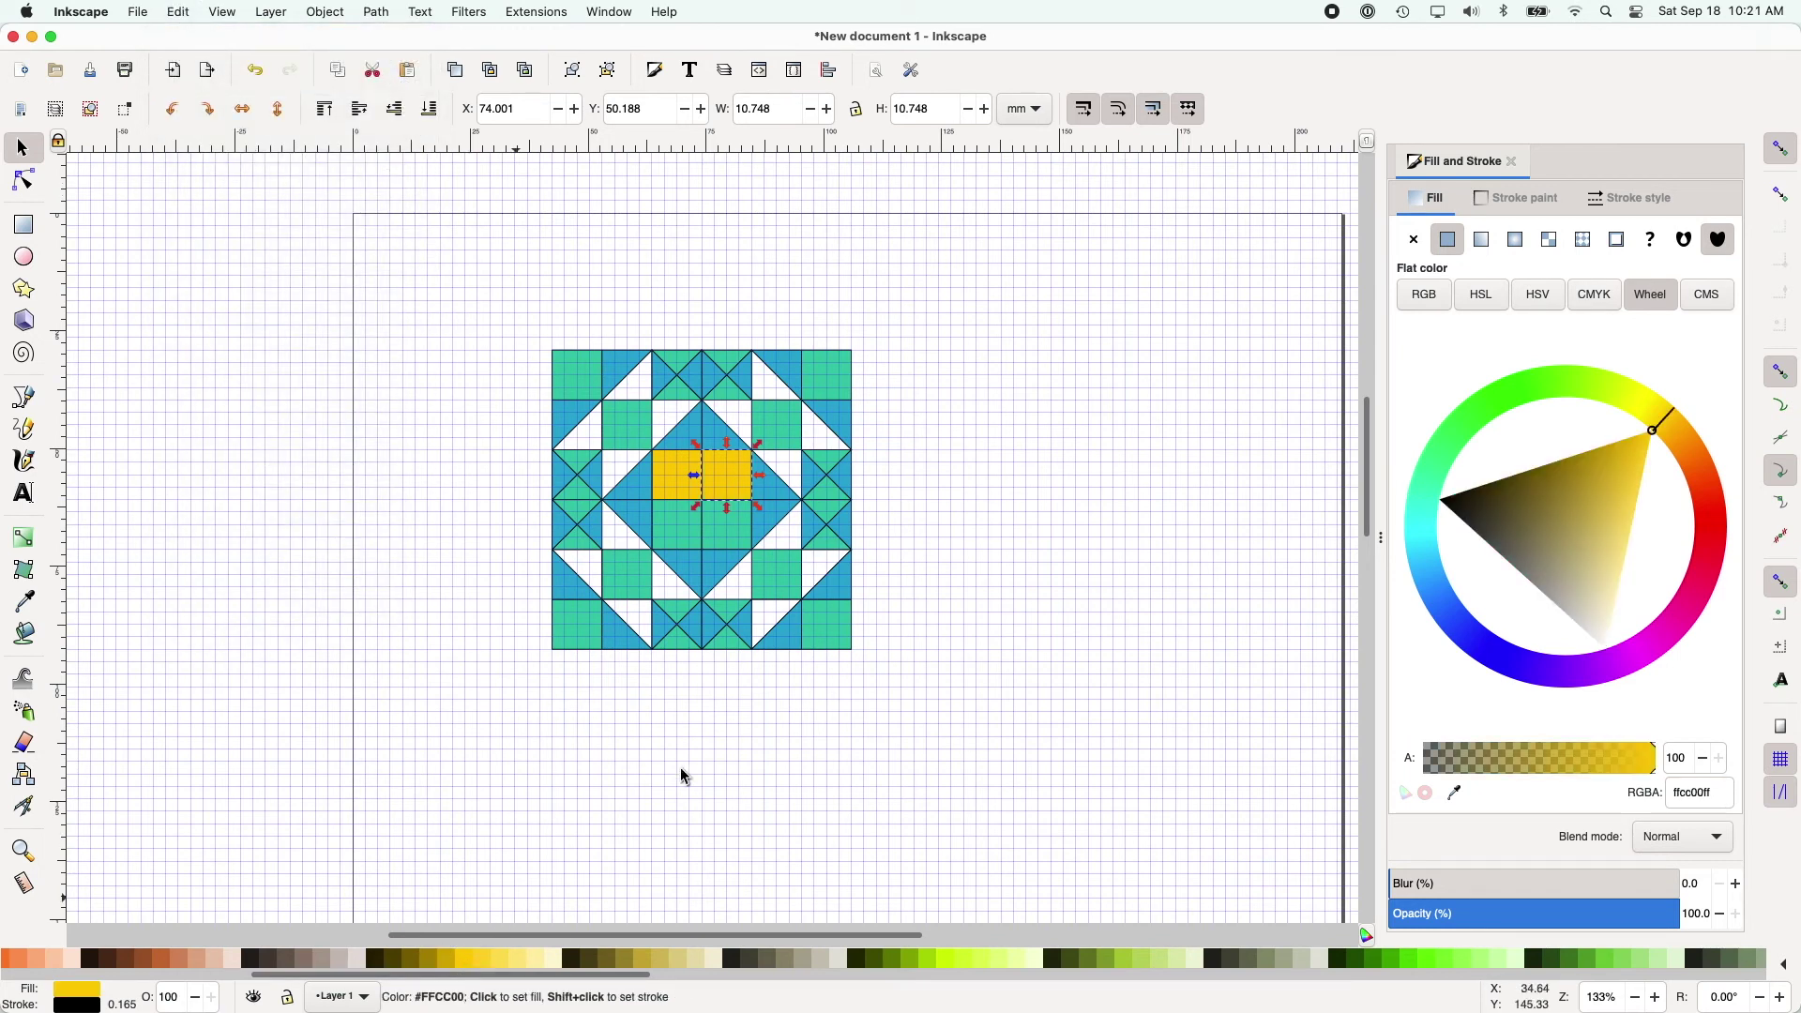
Step: Fully ungroup the lower-right group and make the centre square below the yellow pair yellow
left_click(744, 549)
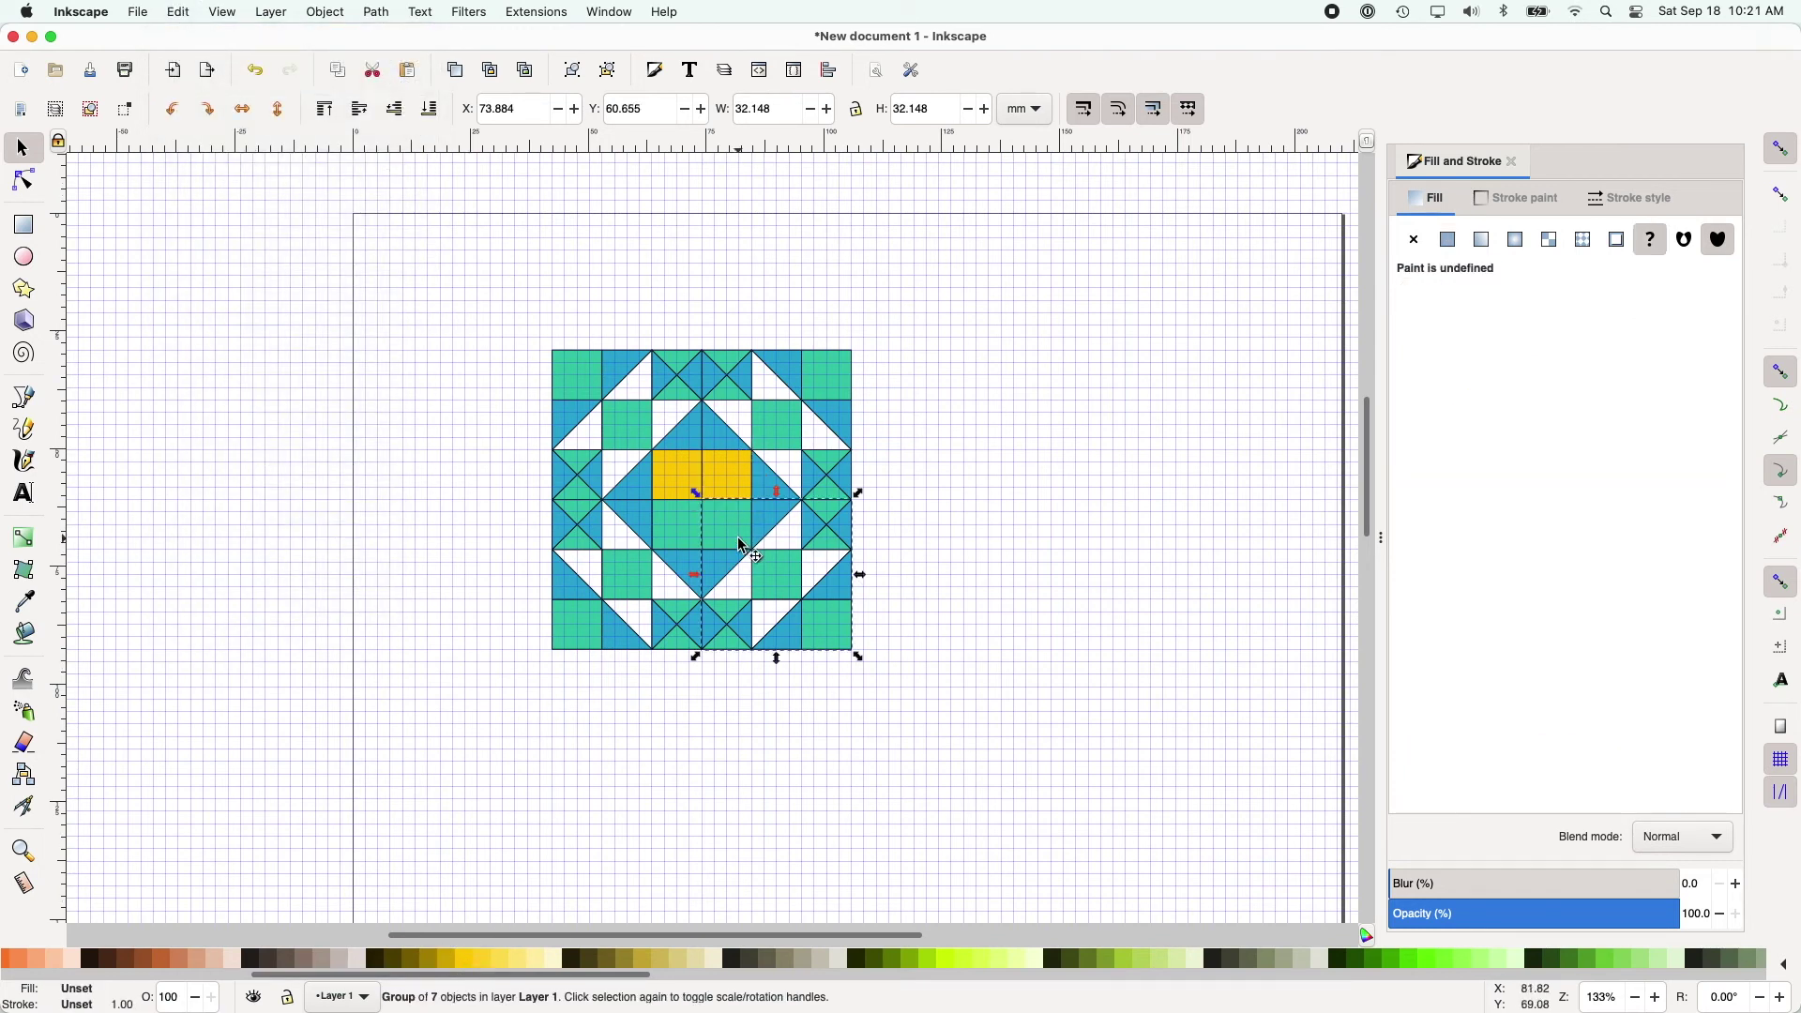
left_click(349, 13)
left_click(347, 204)
left_click(335, 15)
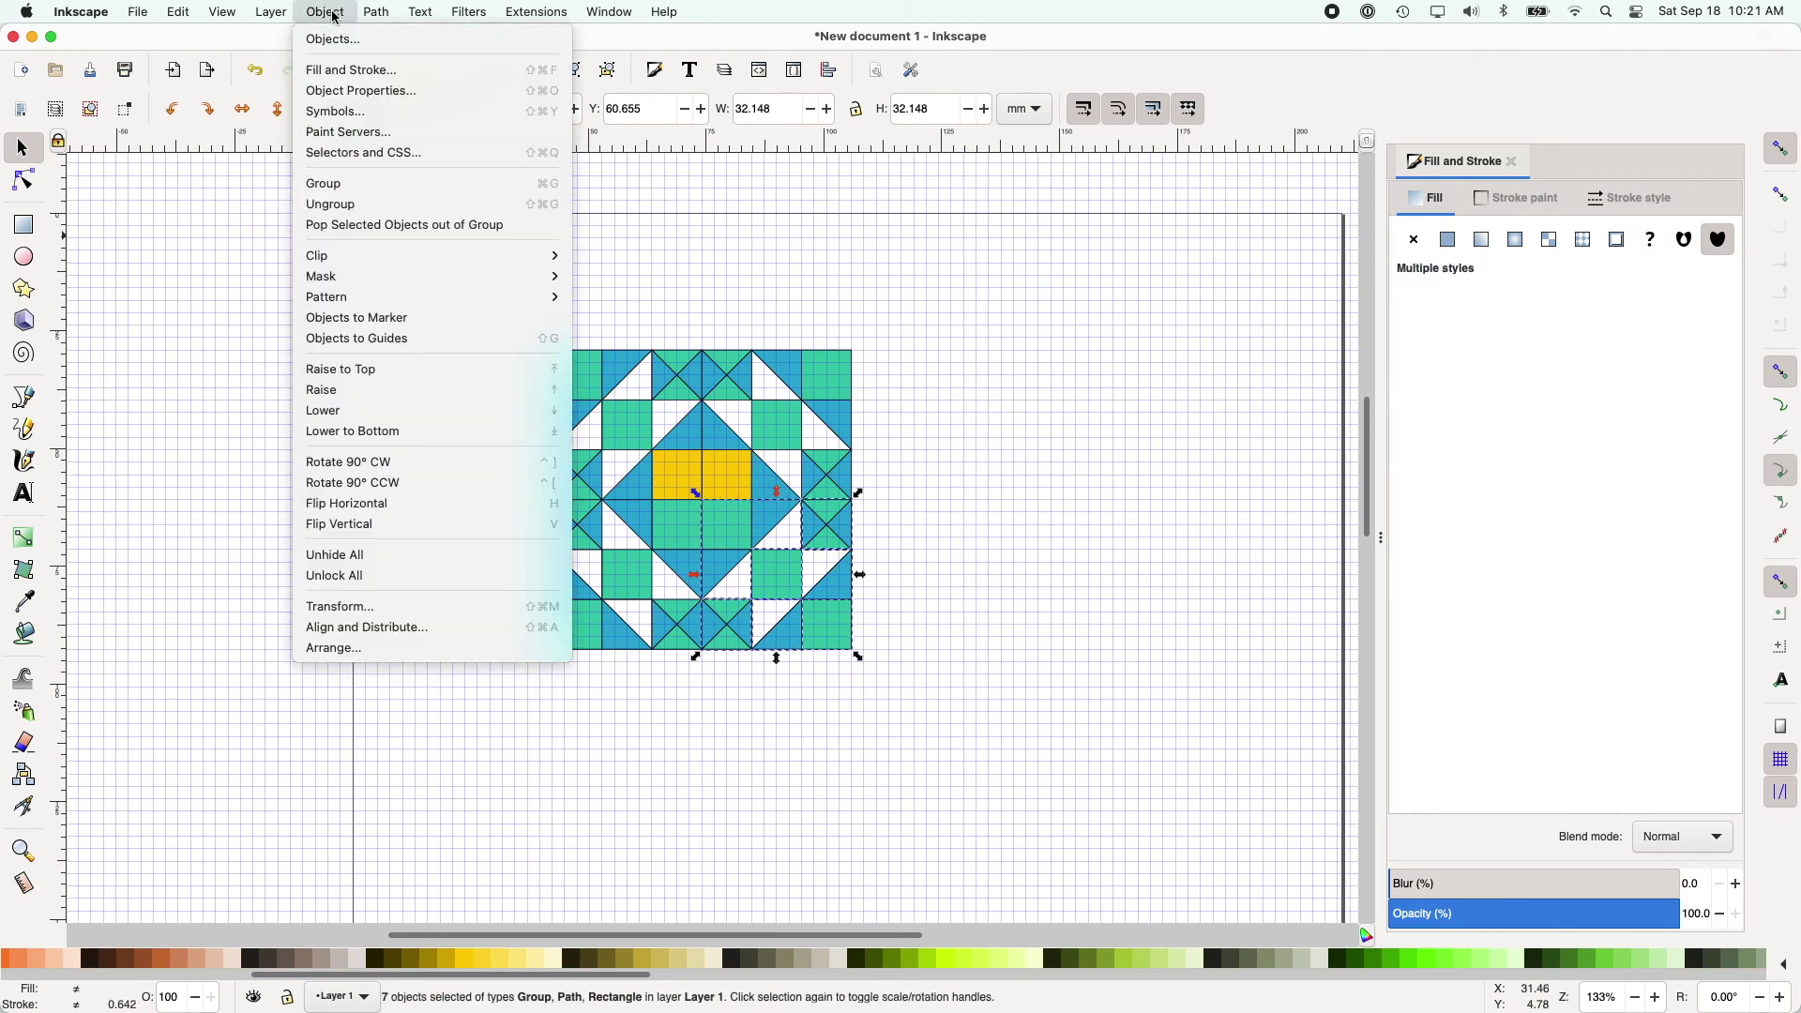
left_click(347, 204)
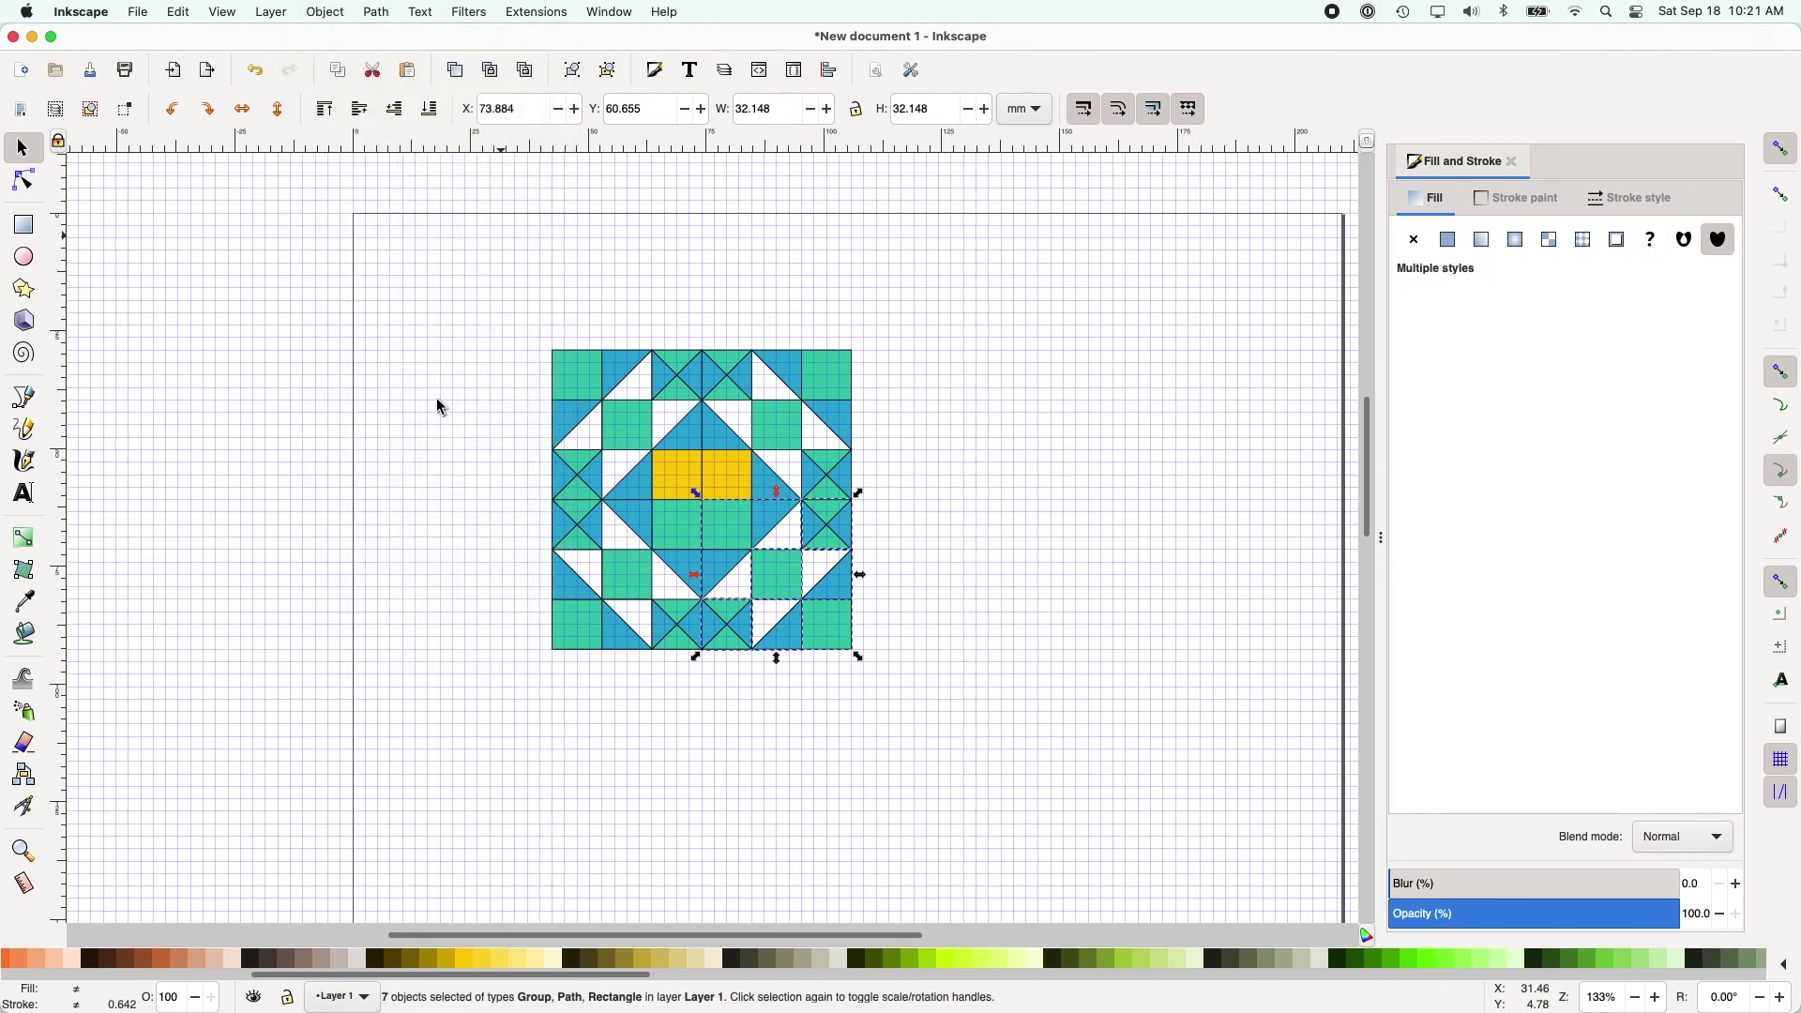
left_click(499, 489)
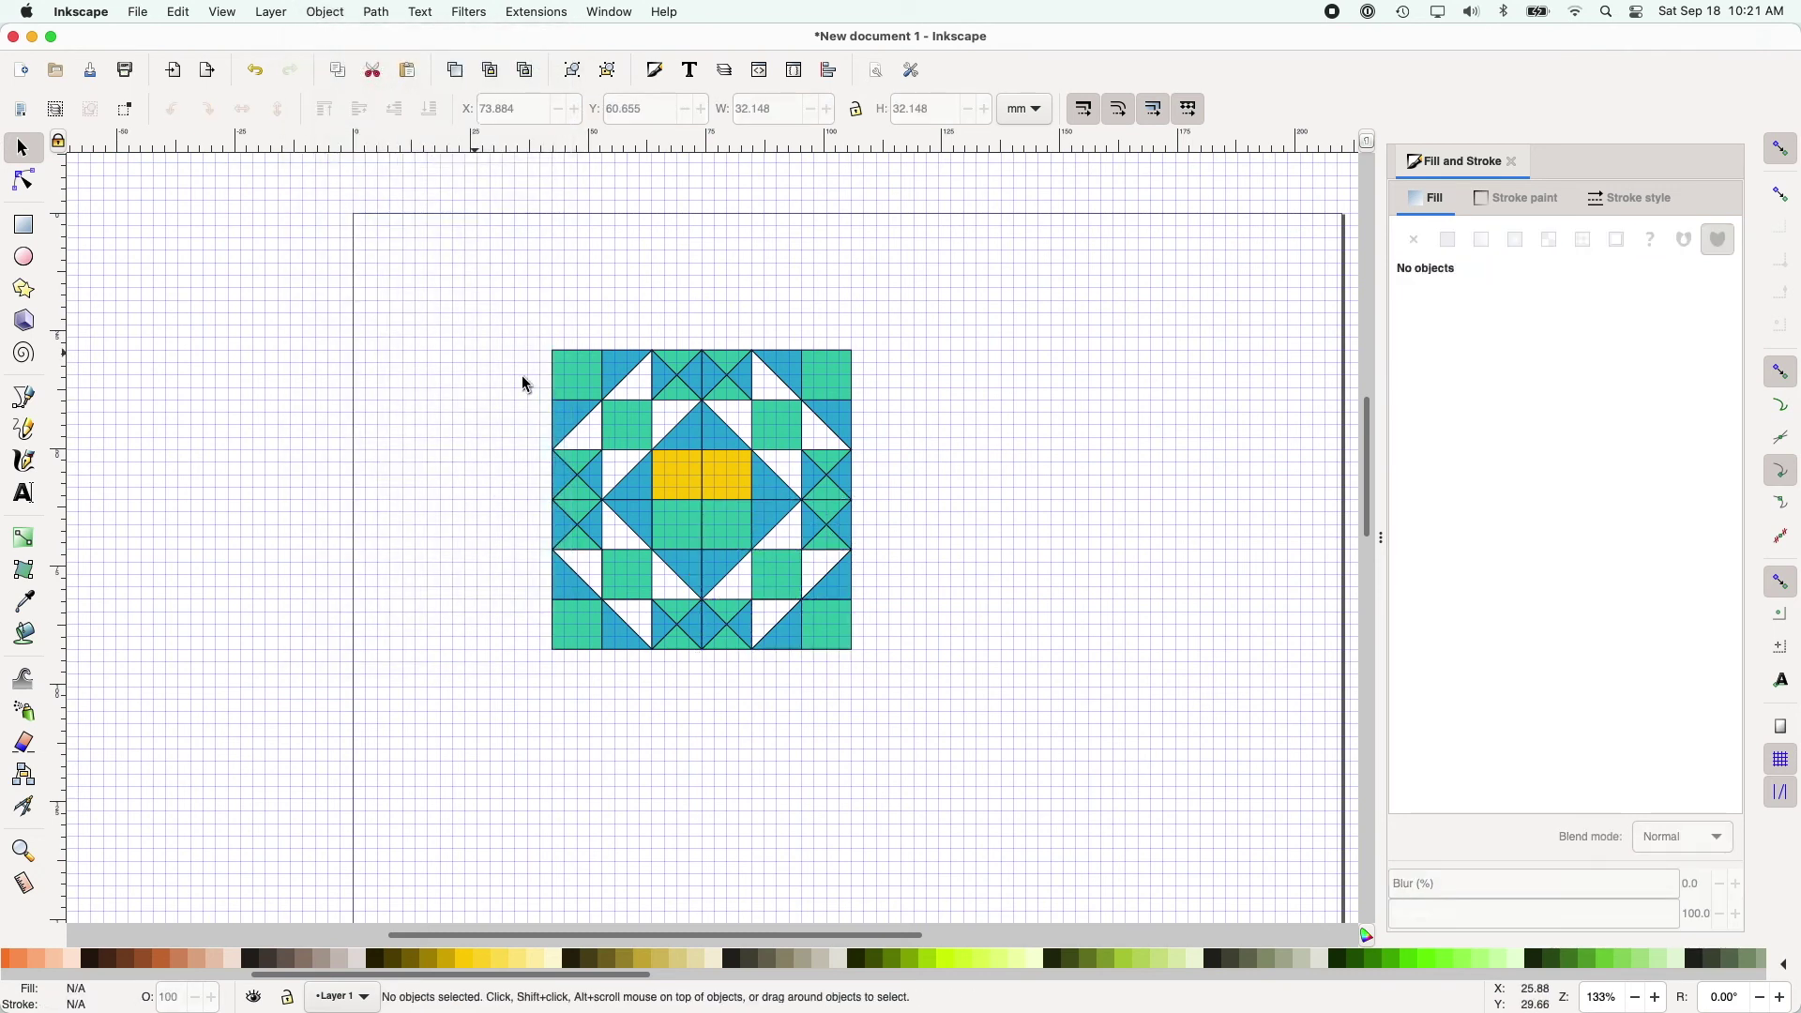
left_click(731, 528)
left_click(462, 959)
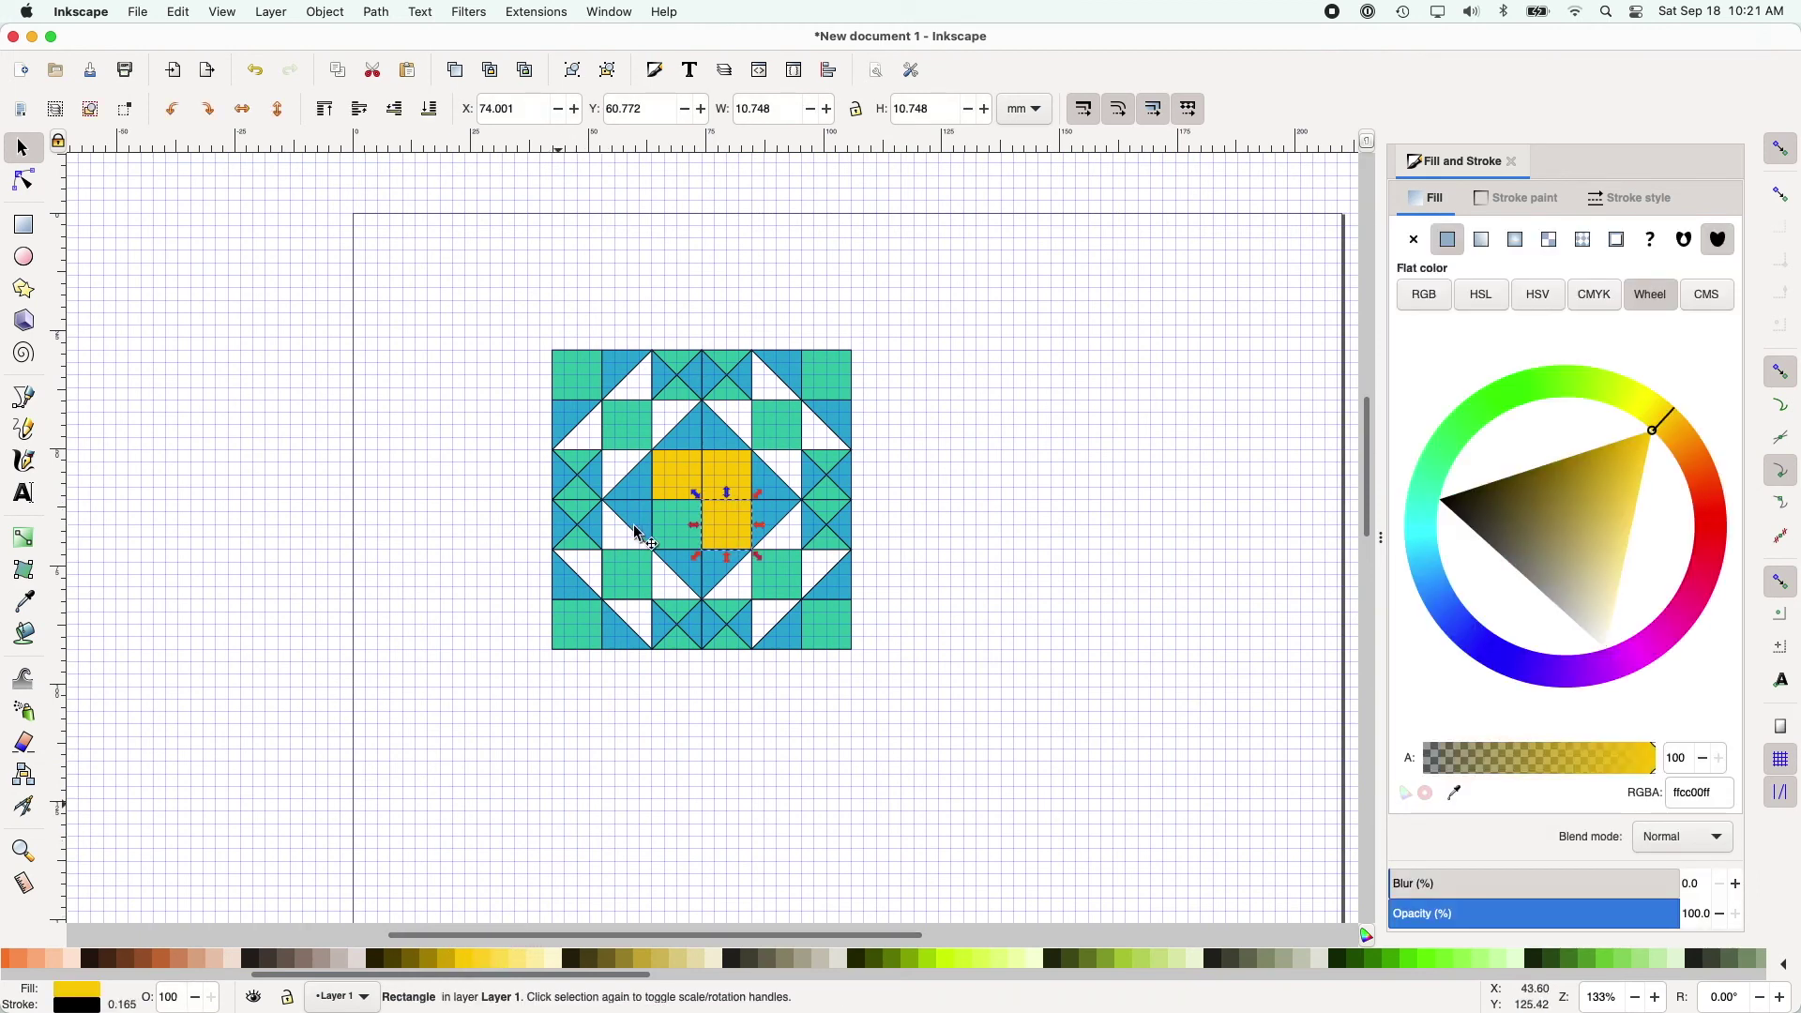
Step: Fully ungroup the lower-left group and make the last teal centre square yellow
left_click(693, 535)
left_click(325, 13)
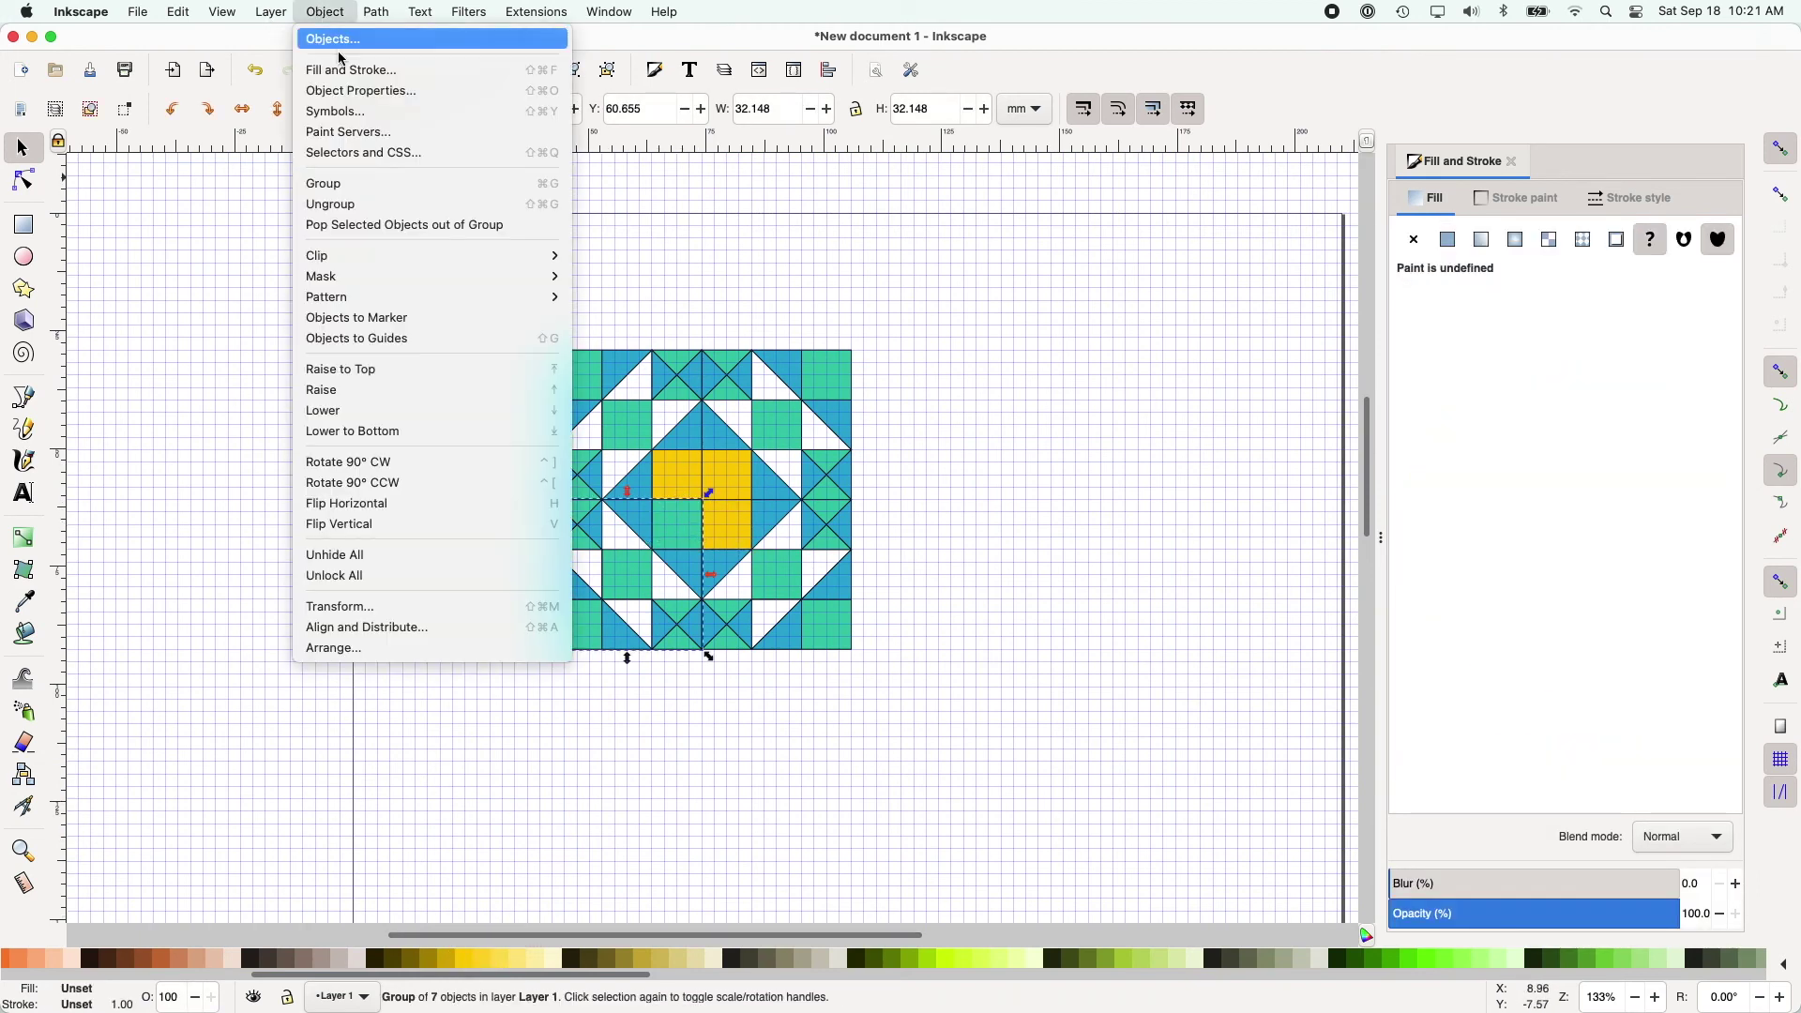
left_click(347, 199)
left_click(335, 15)
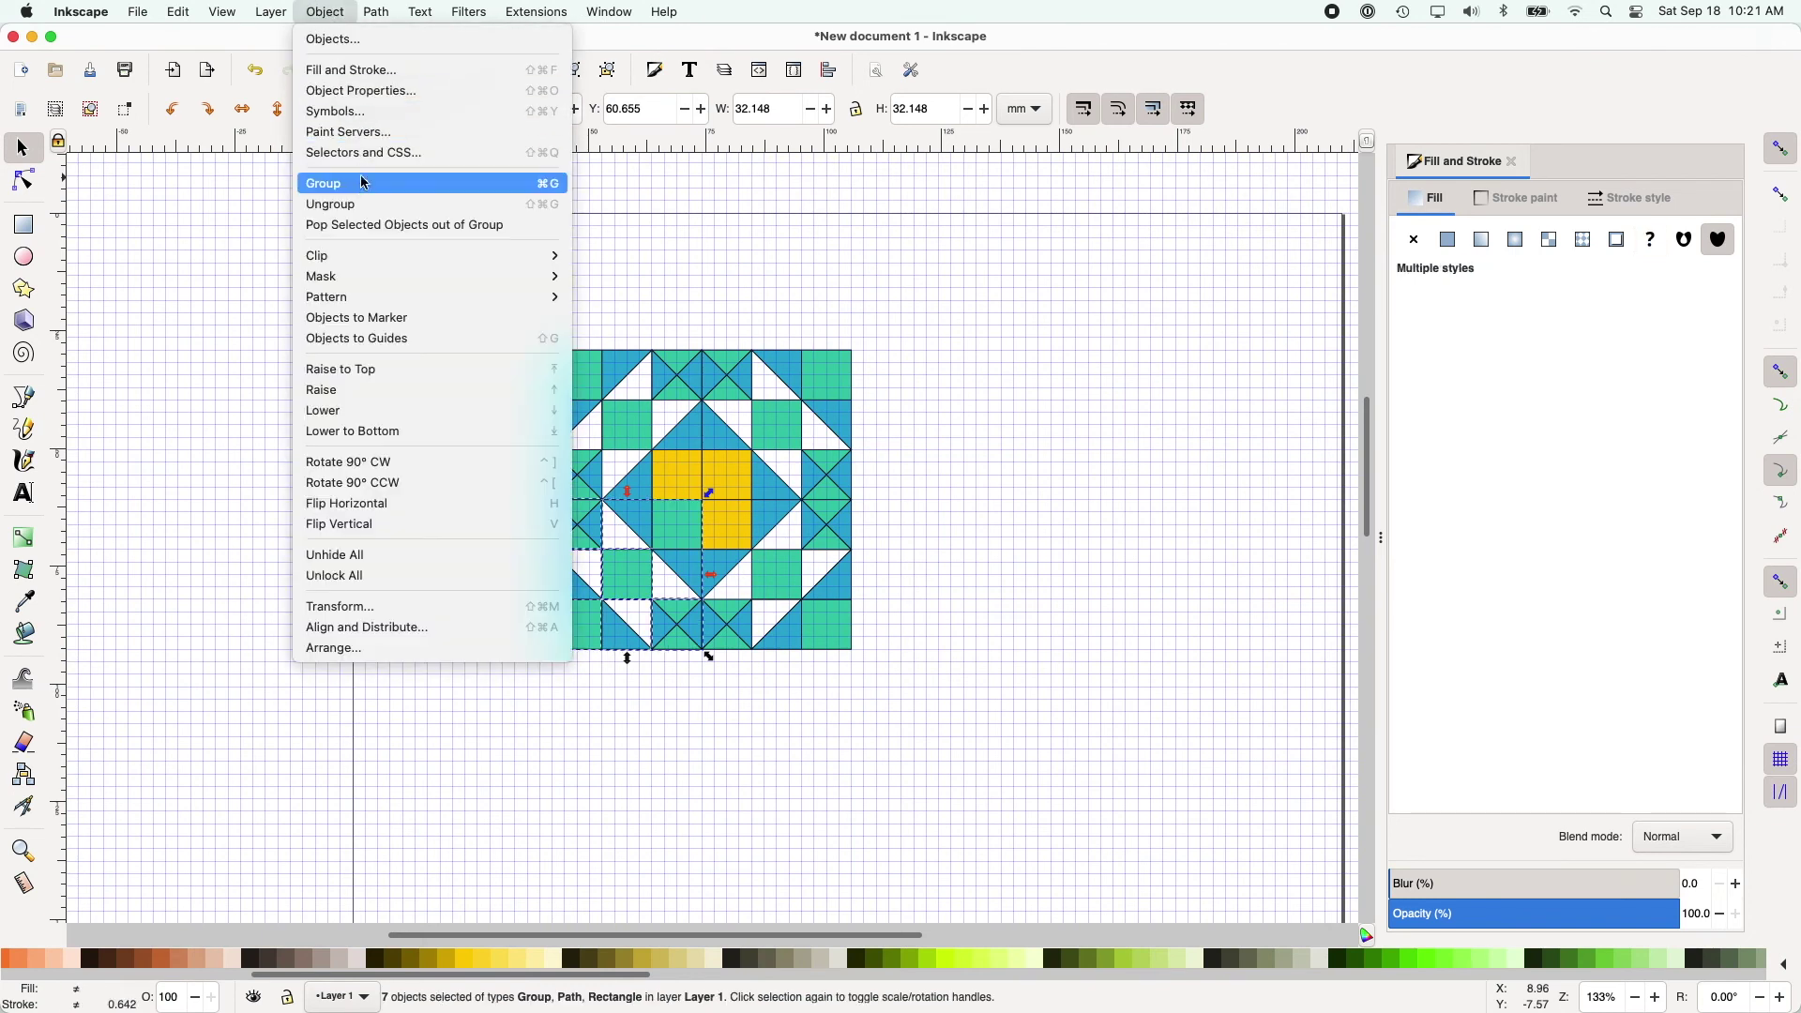
left_click(352, 198)
left_click(445, 480)
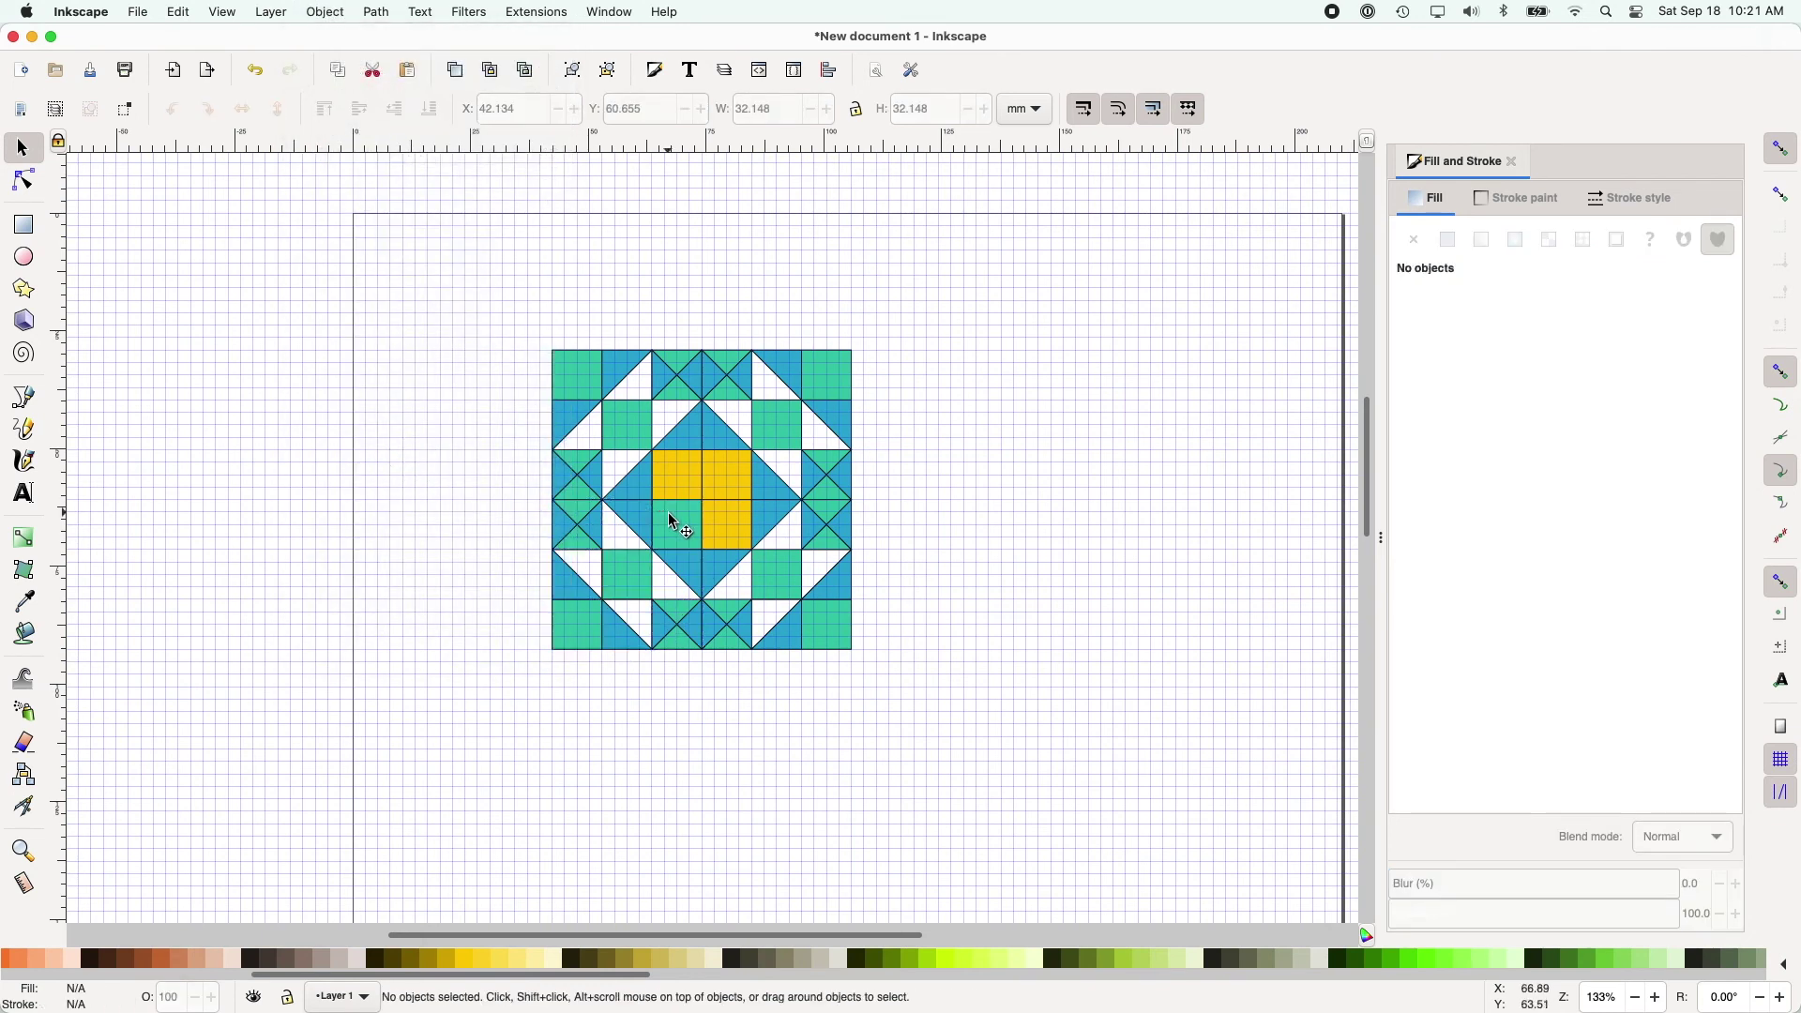
left_click(674, 521)
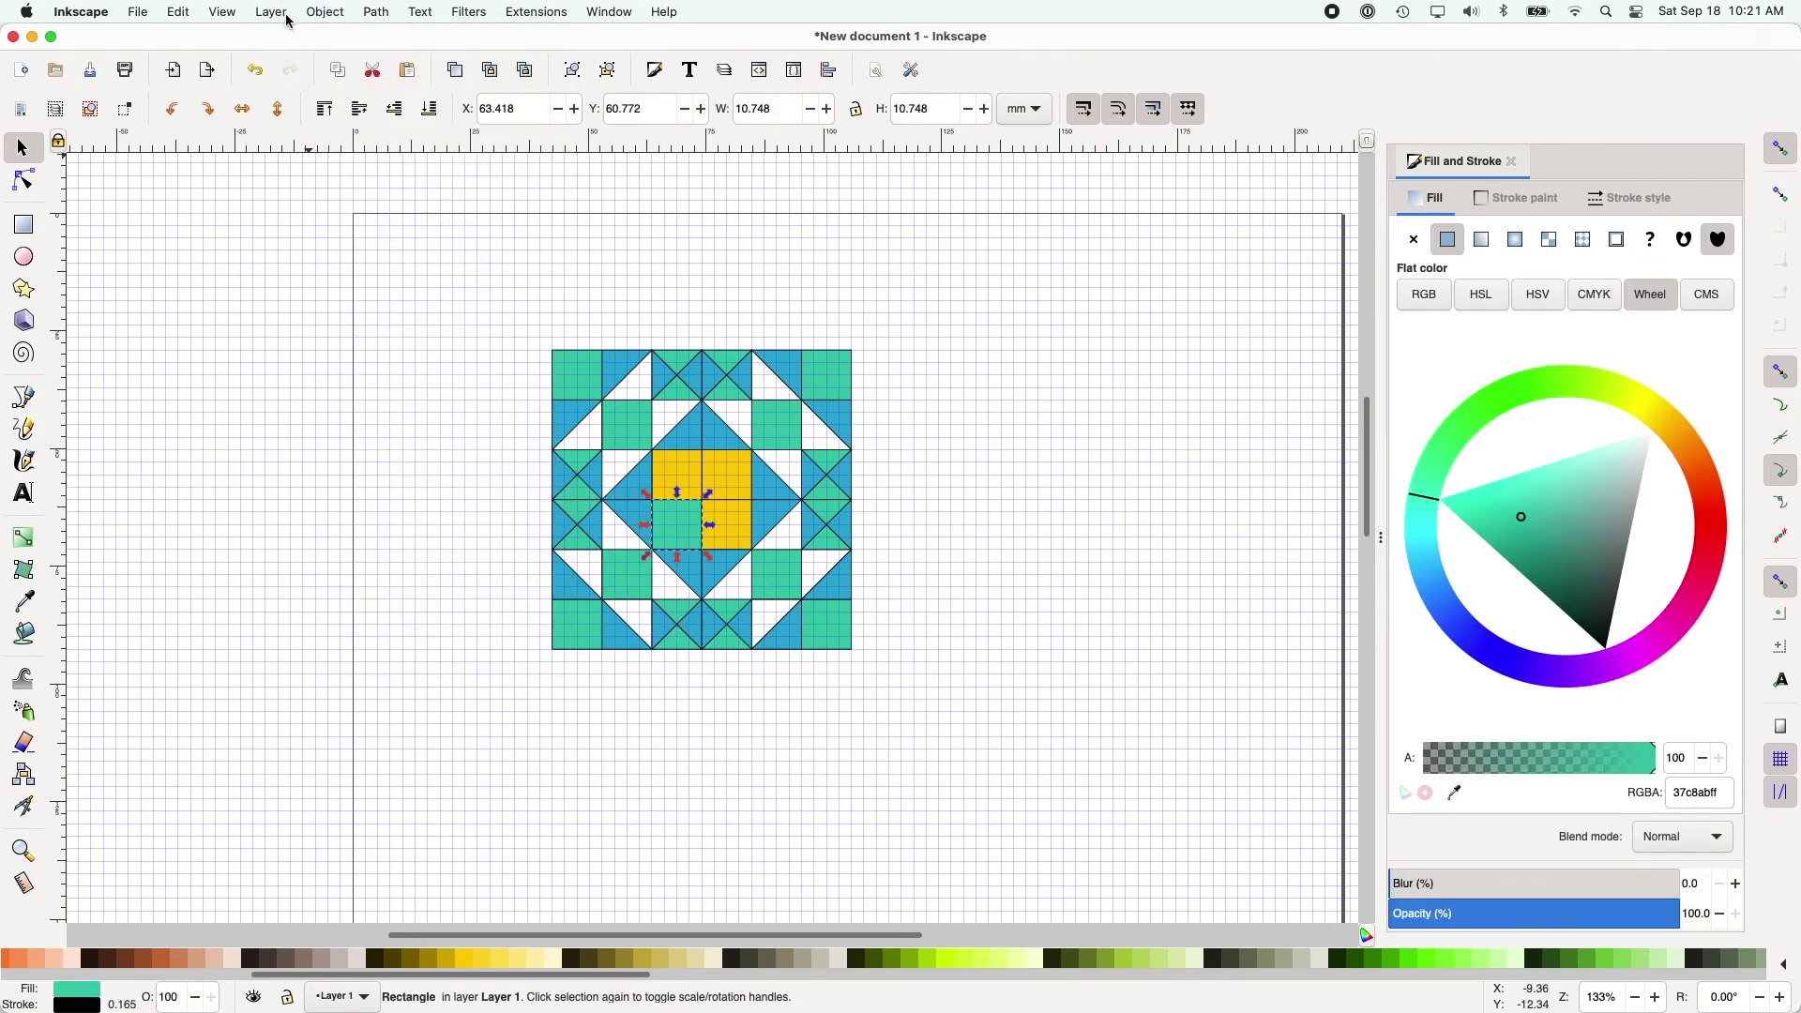
left_click(469, 958)
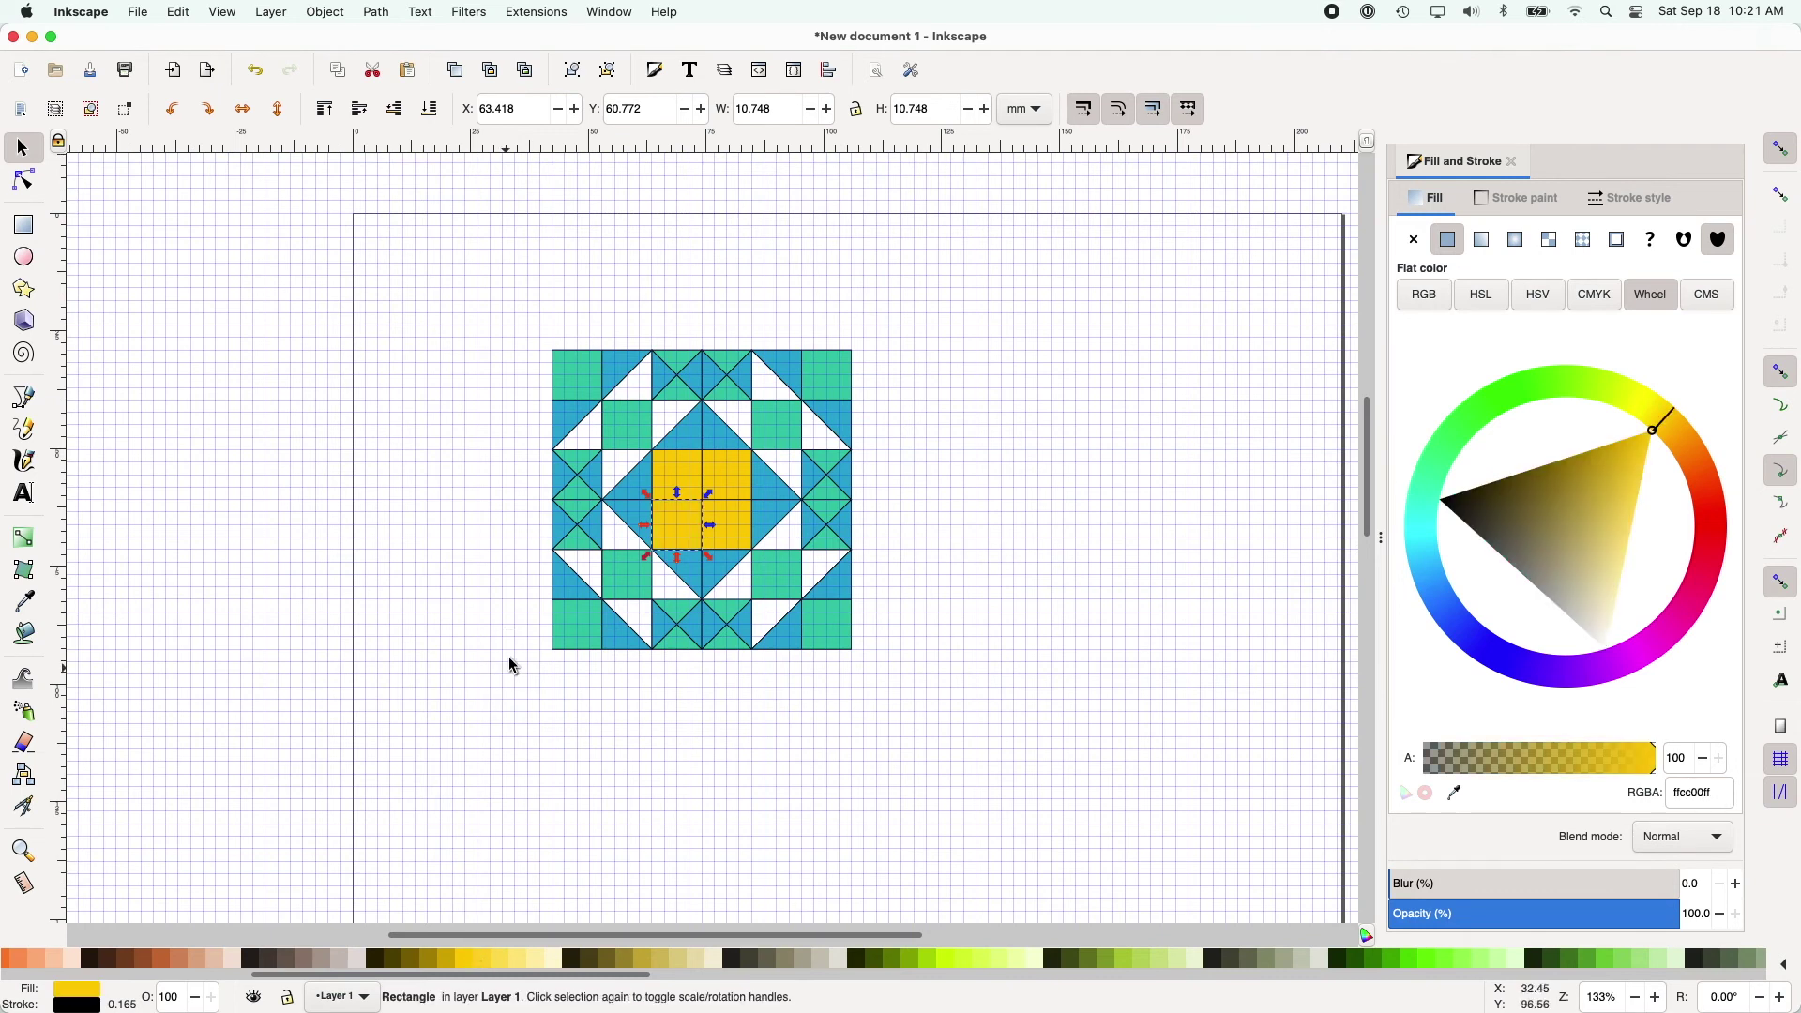
left_click(562, 662)
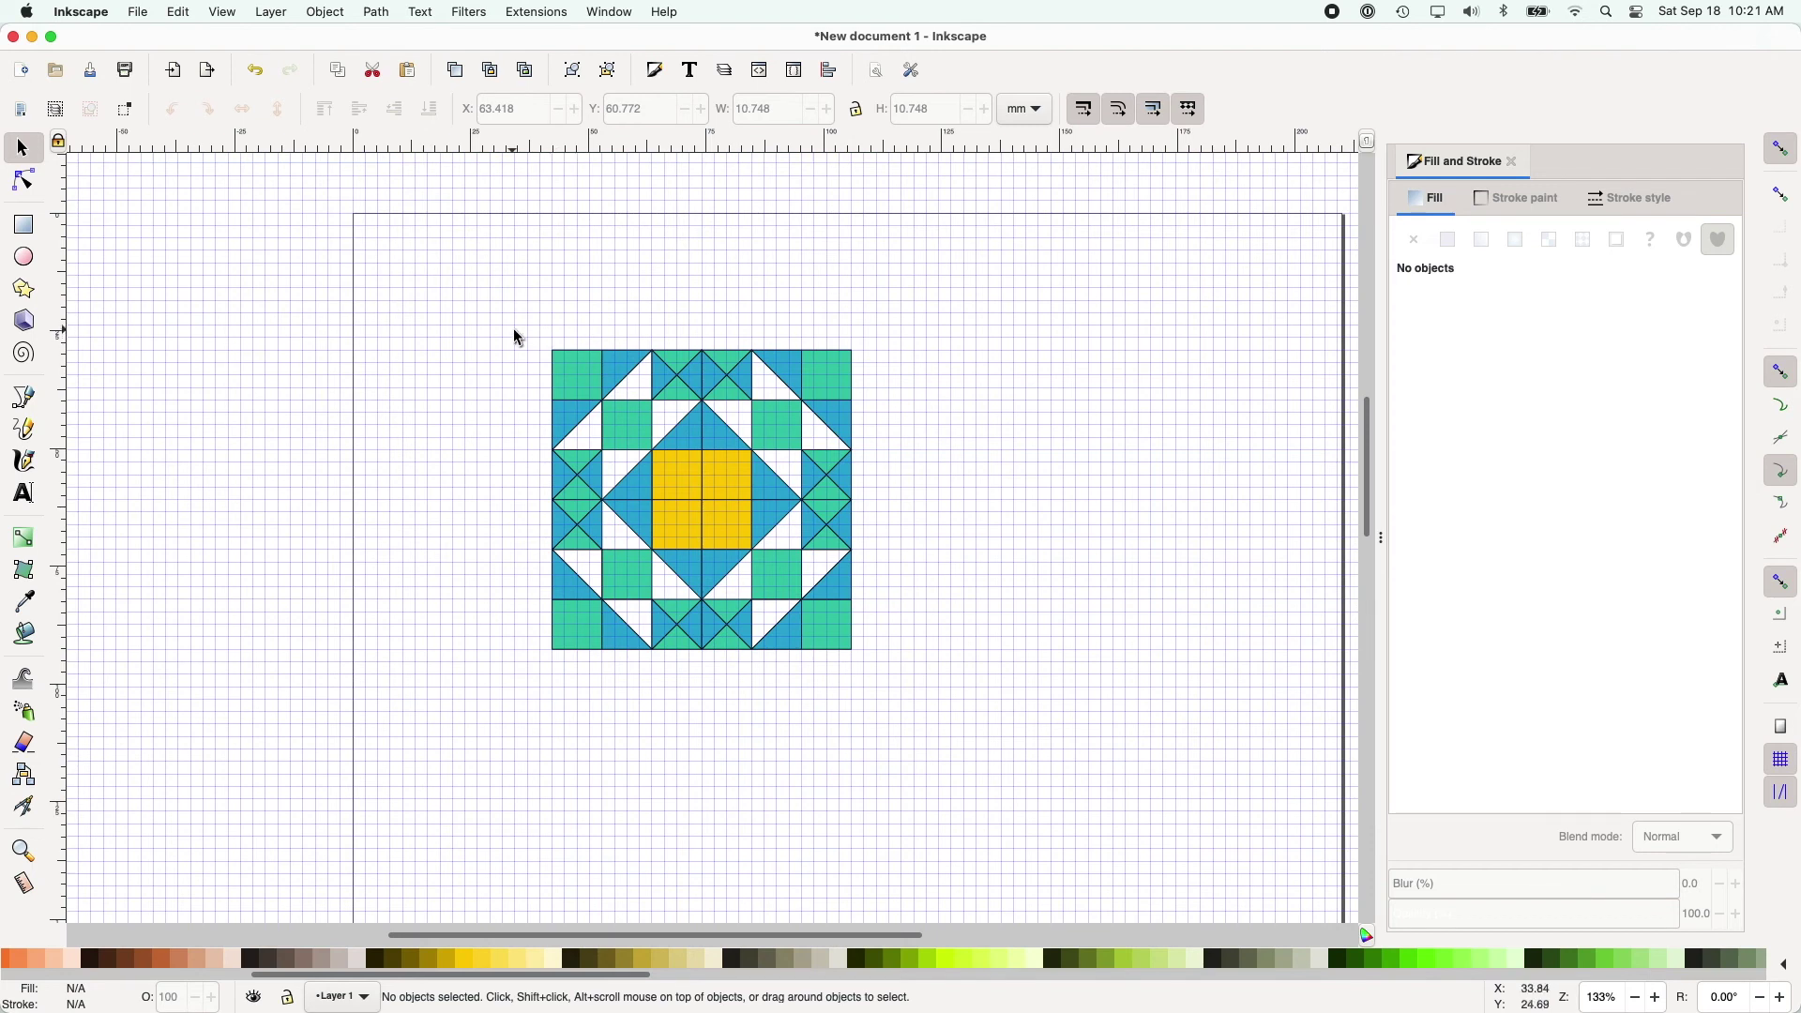
mouse_move(523, 330)
left_mouse_down()
mouse_move(667, 480)
mouse_move(716, 495)
mouse_move(713, 513)
left_mouse_up()
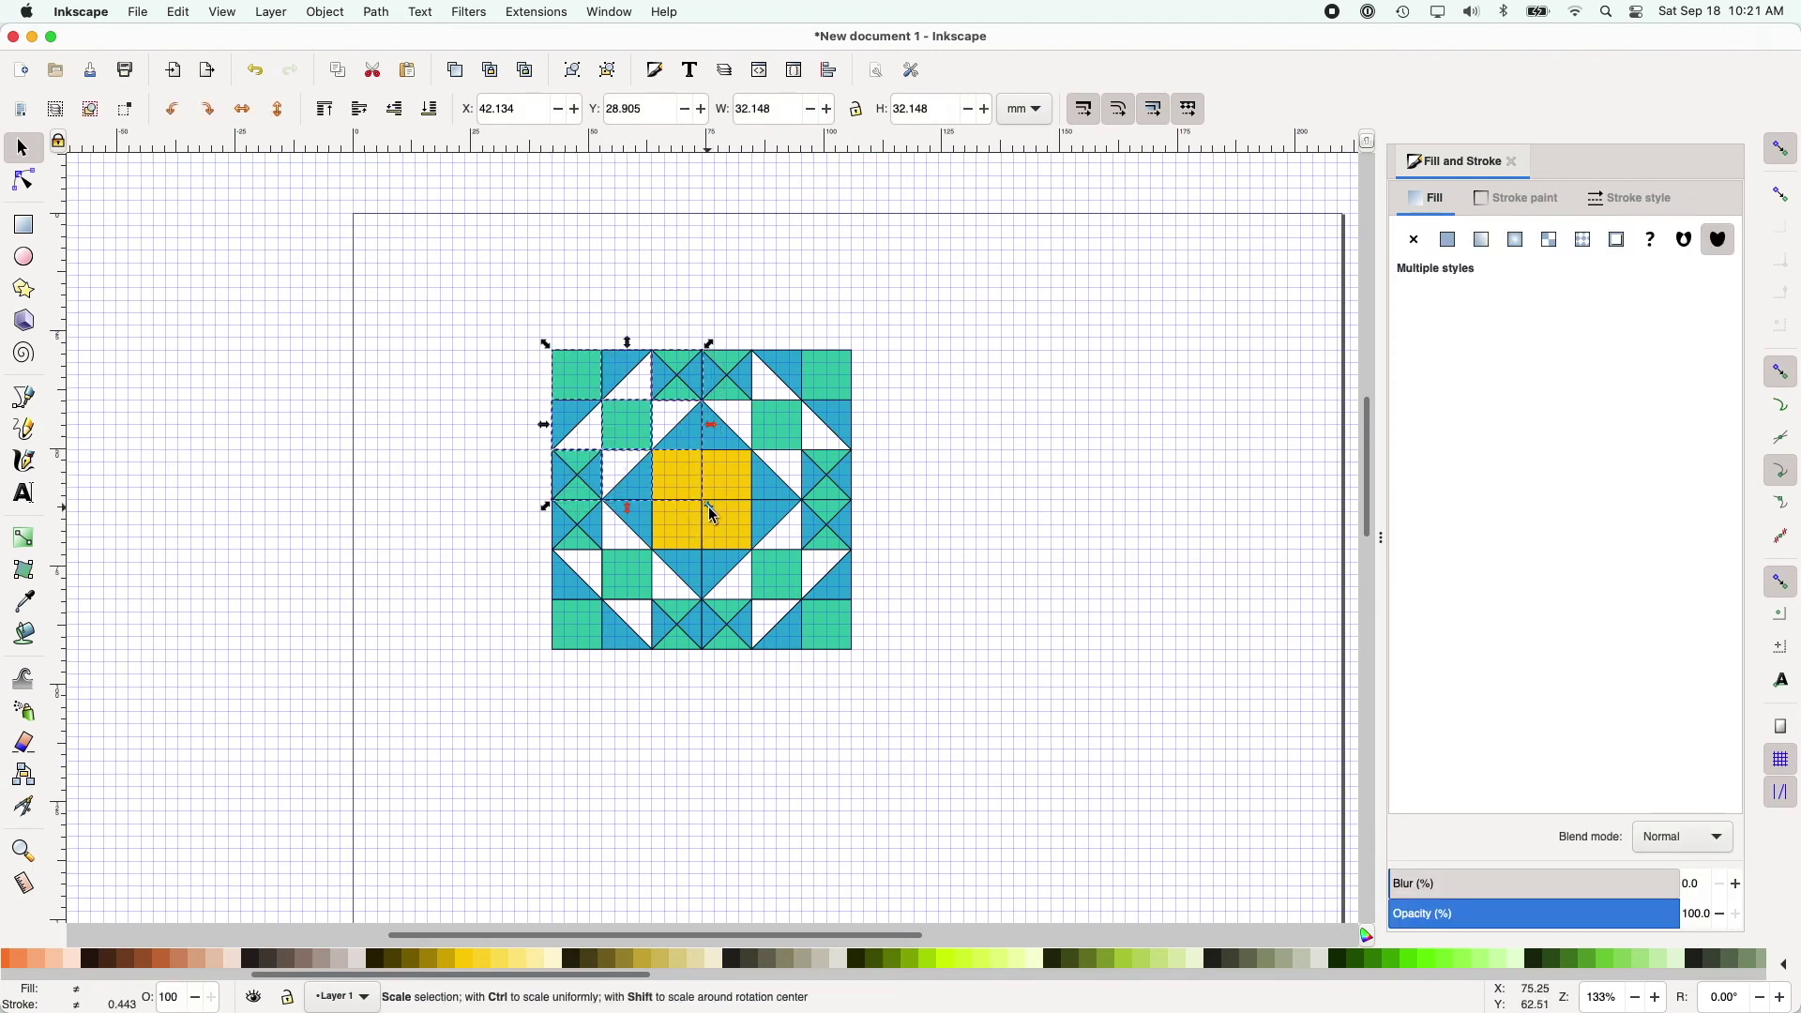
Step: Delete the upper-left and upper-right tiles, keeping only the lower-left quarter
key("Delete")
left_click_drag(687, 324, 697, 677)
key("Delete")
key("Delete")
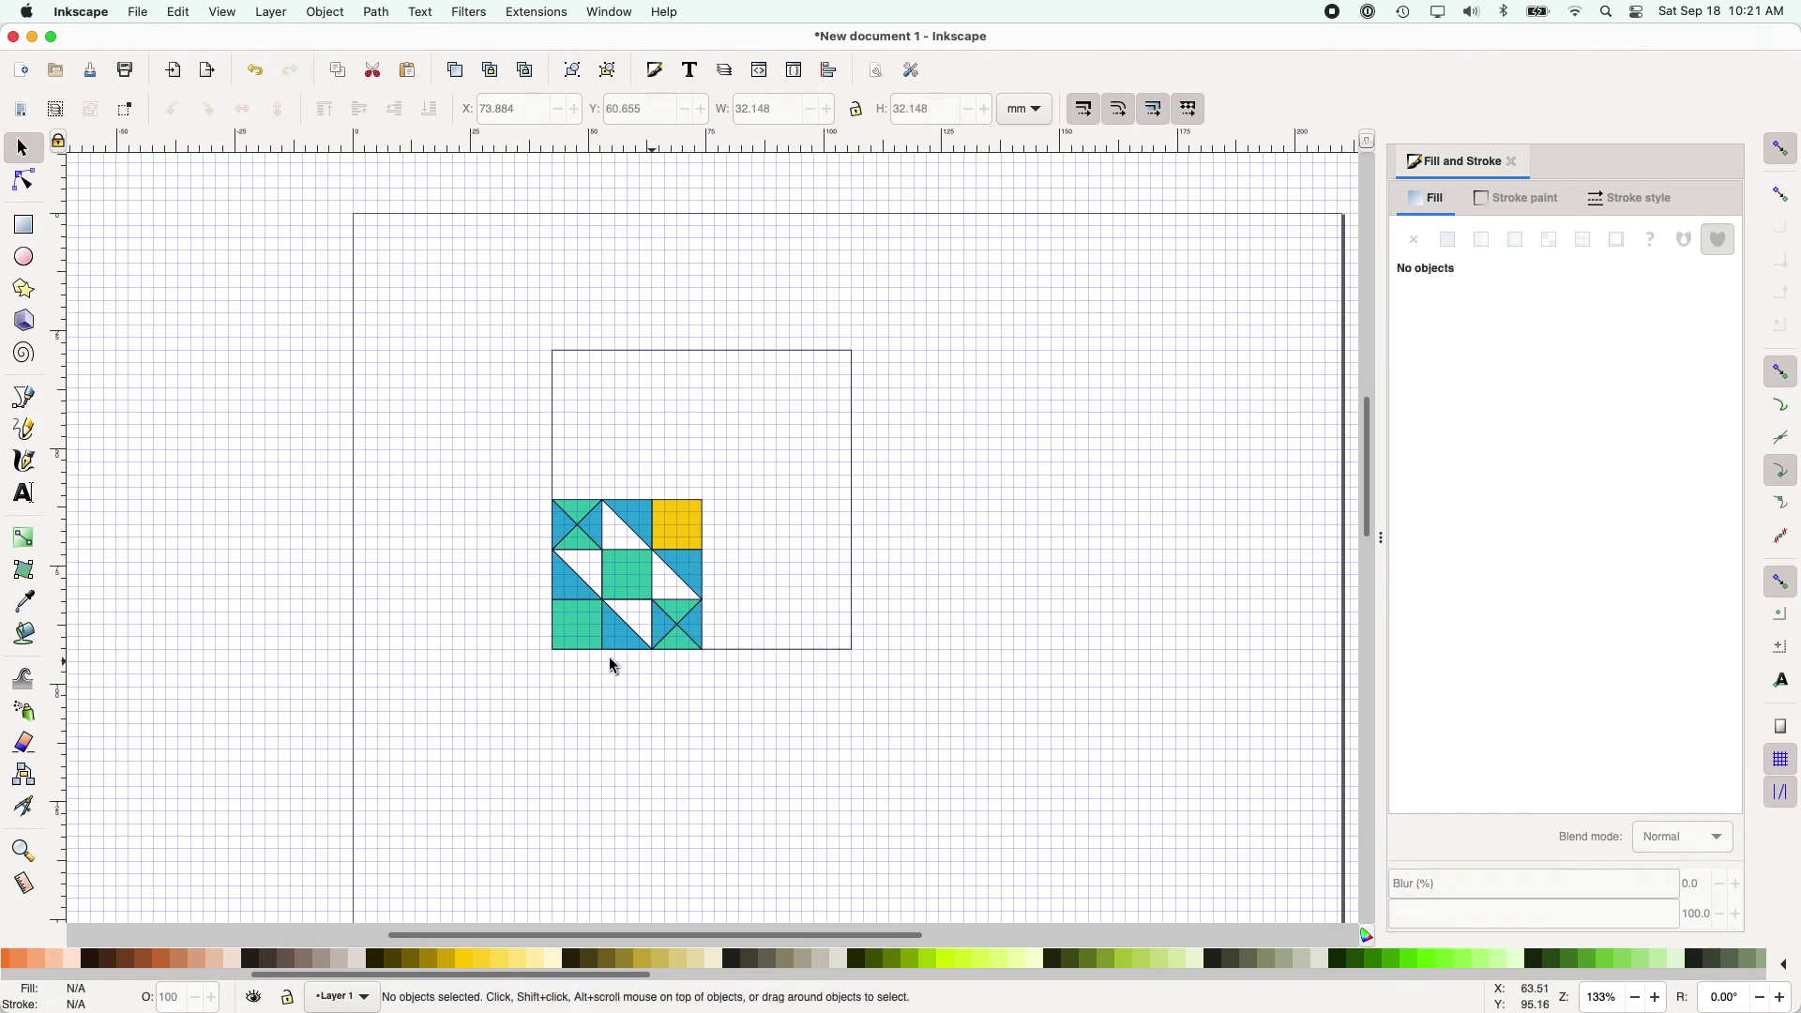
Step: Convert the bottom-left teal square to a path and delete its top-right node, making a triangle
left_click(576, 645)
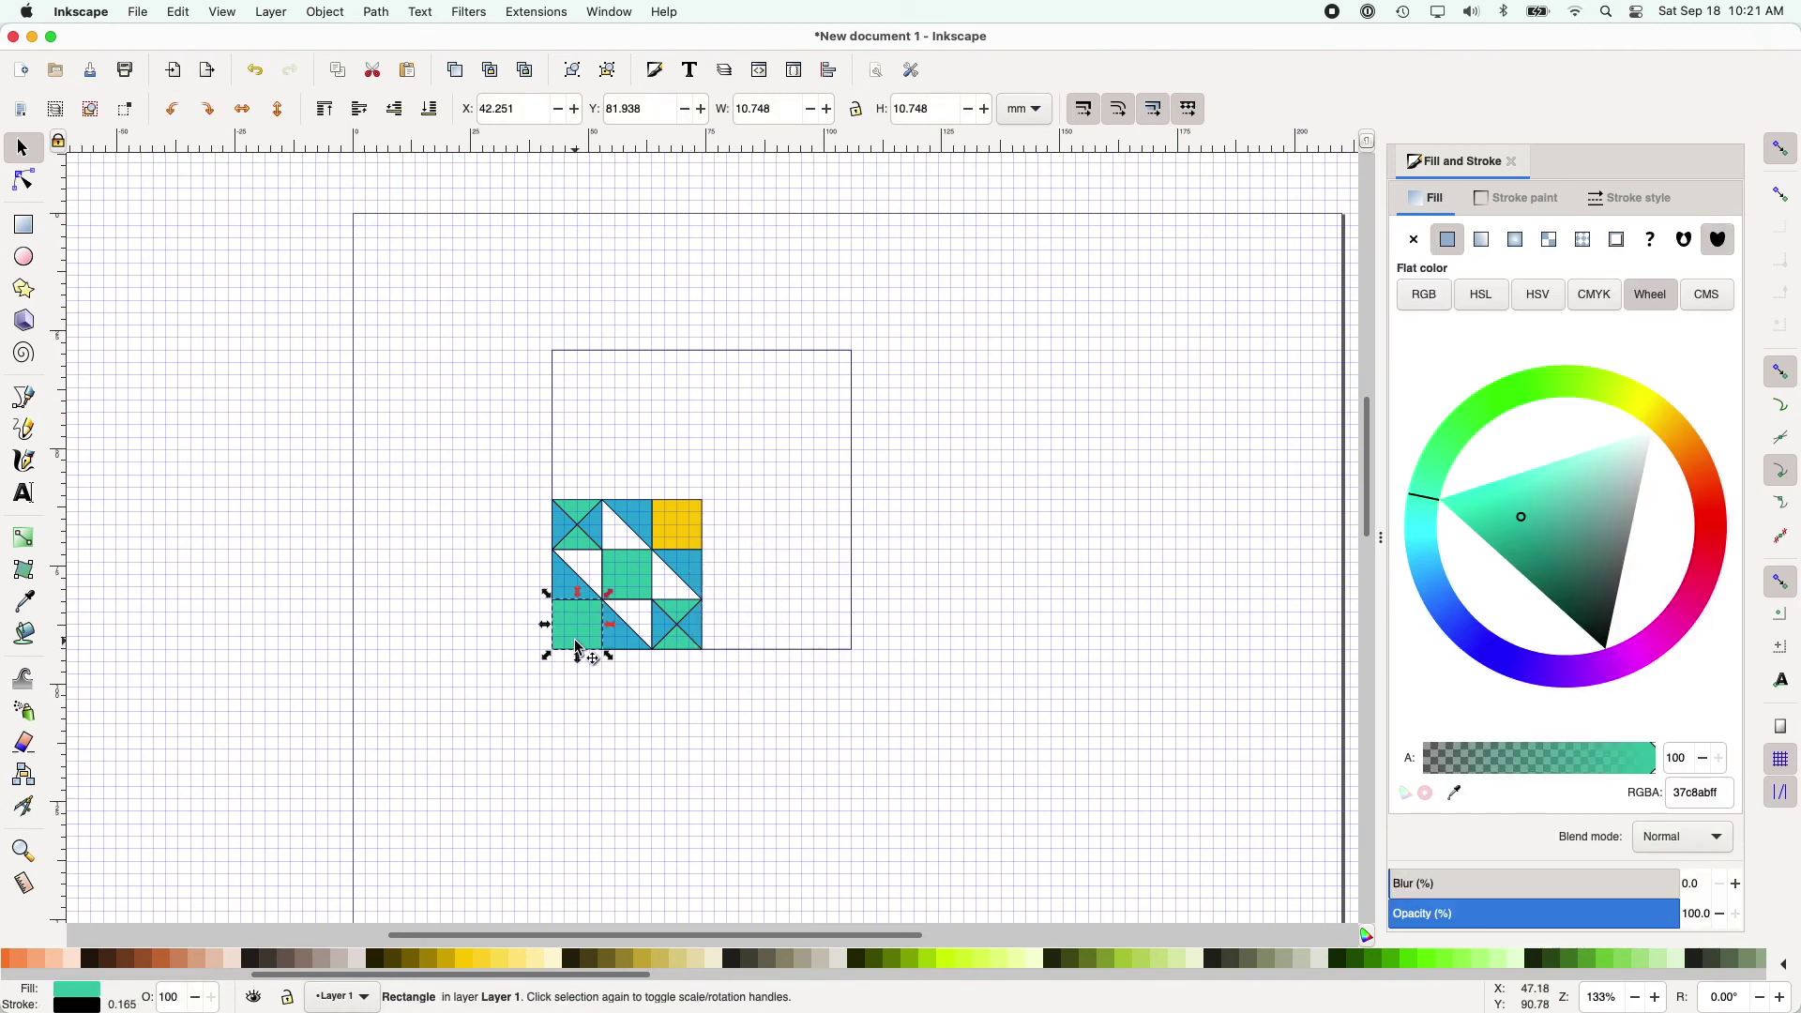
left_click(24, 181)
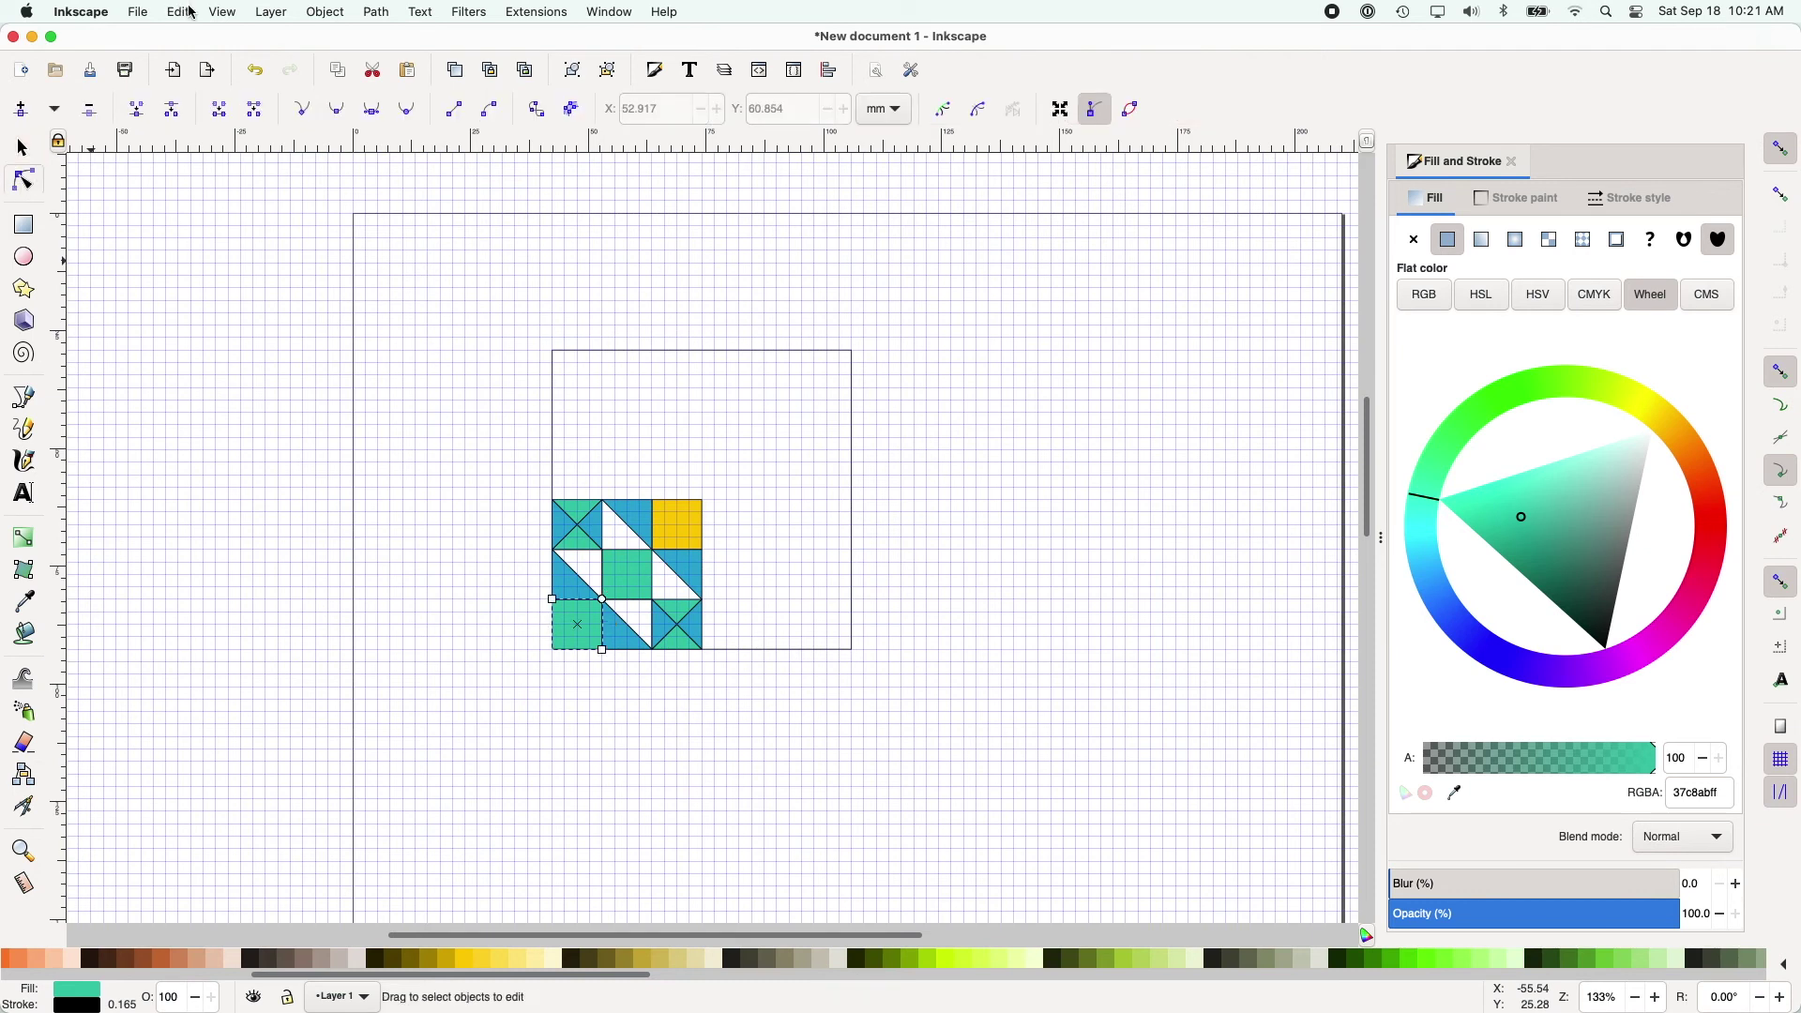
left_click(376, 11)
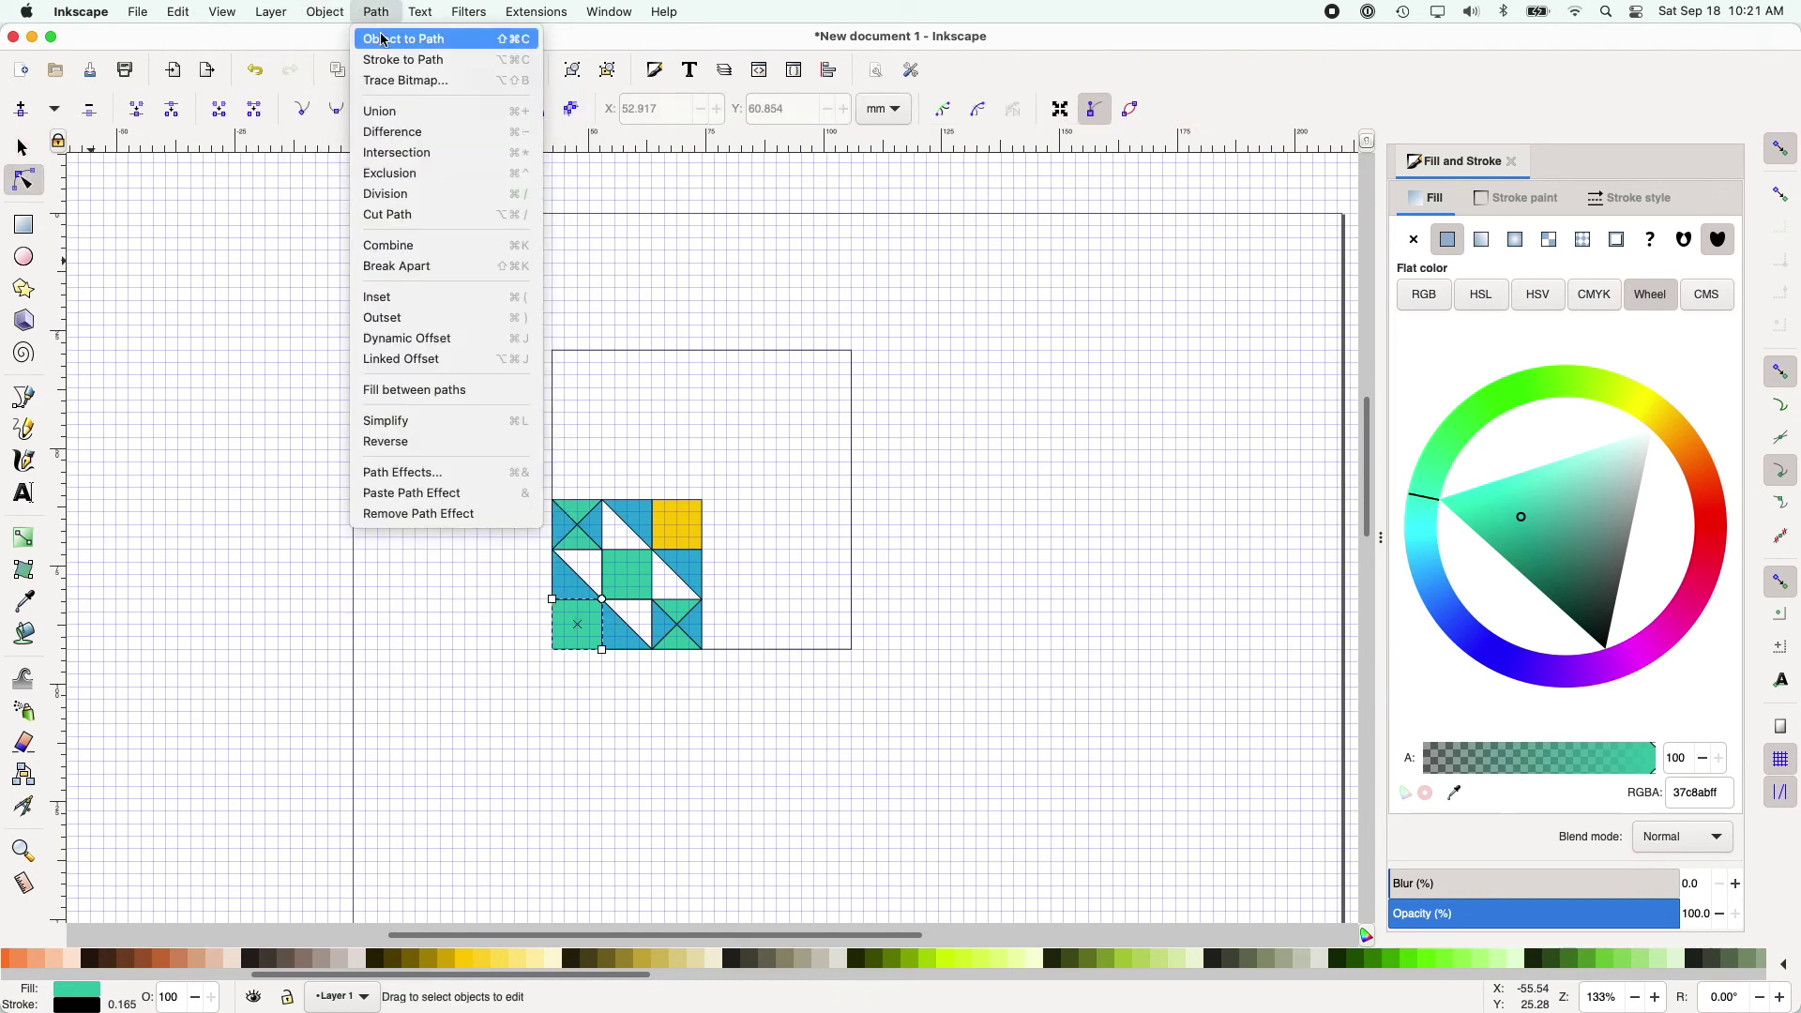
left_click(373, 35)
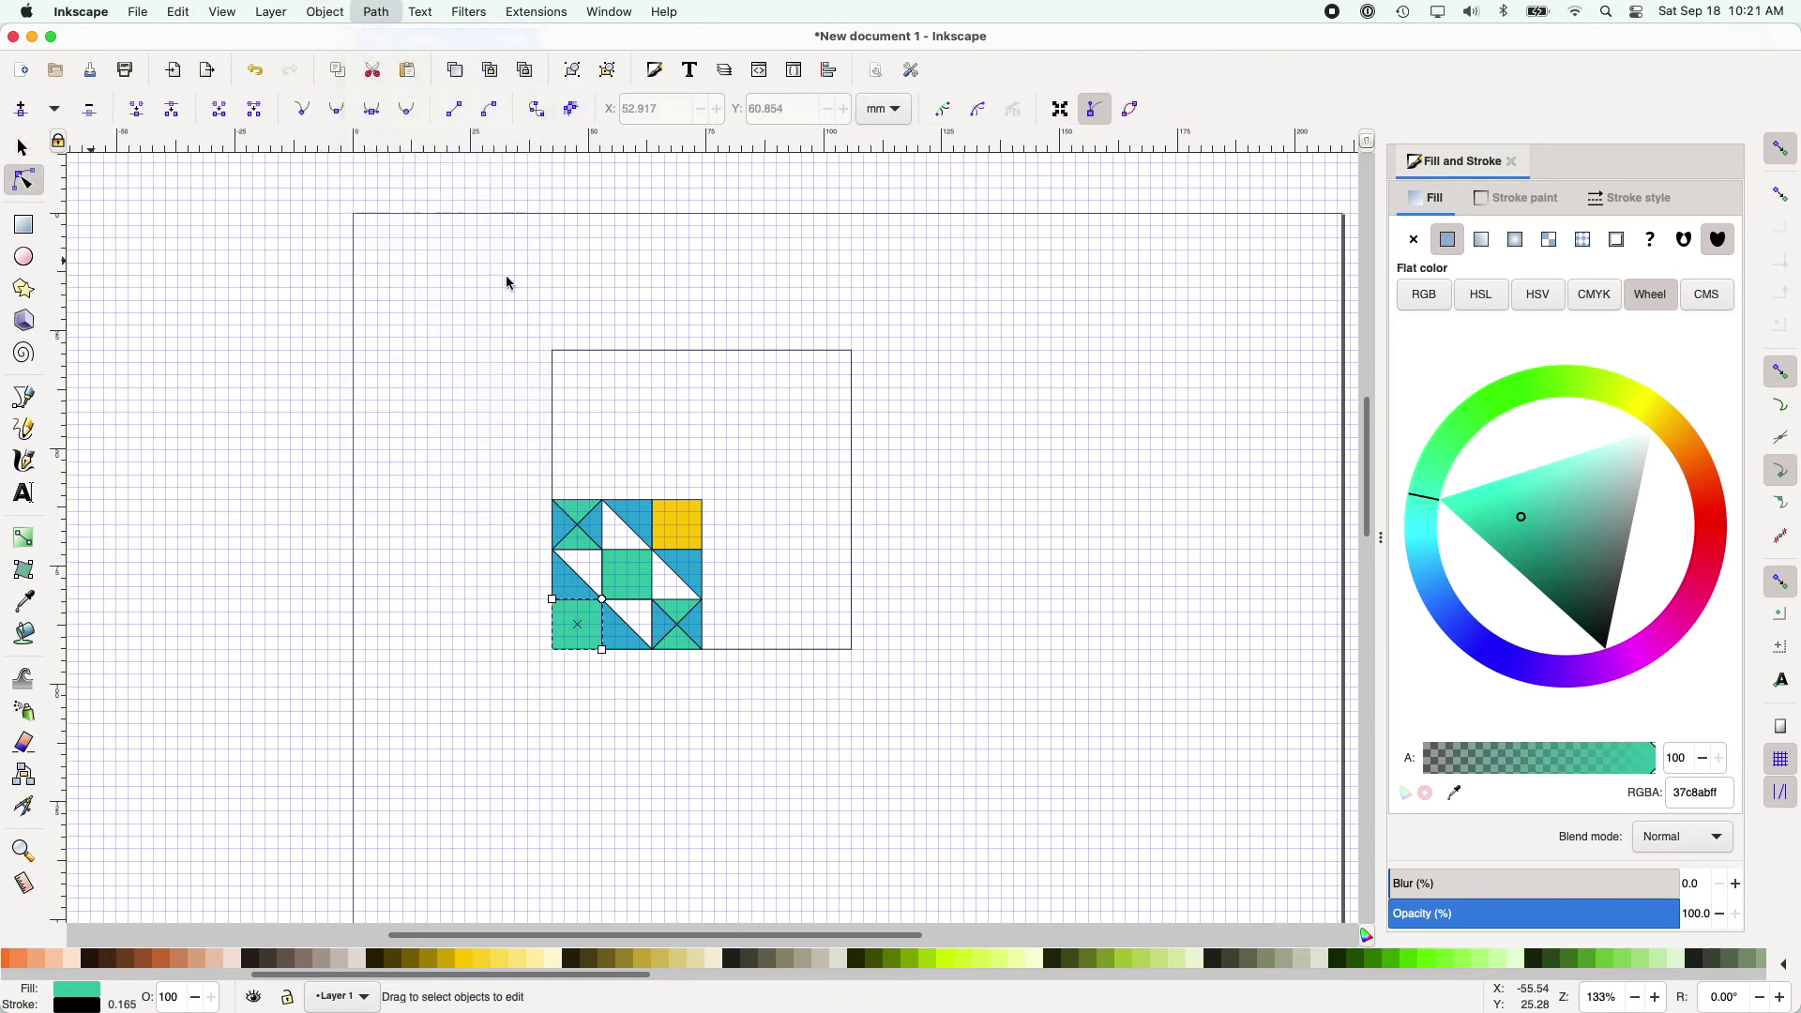
left_click(603, 600)
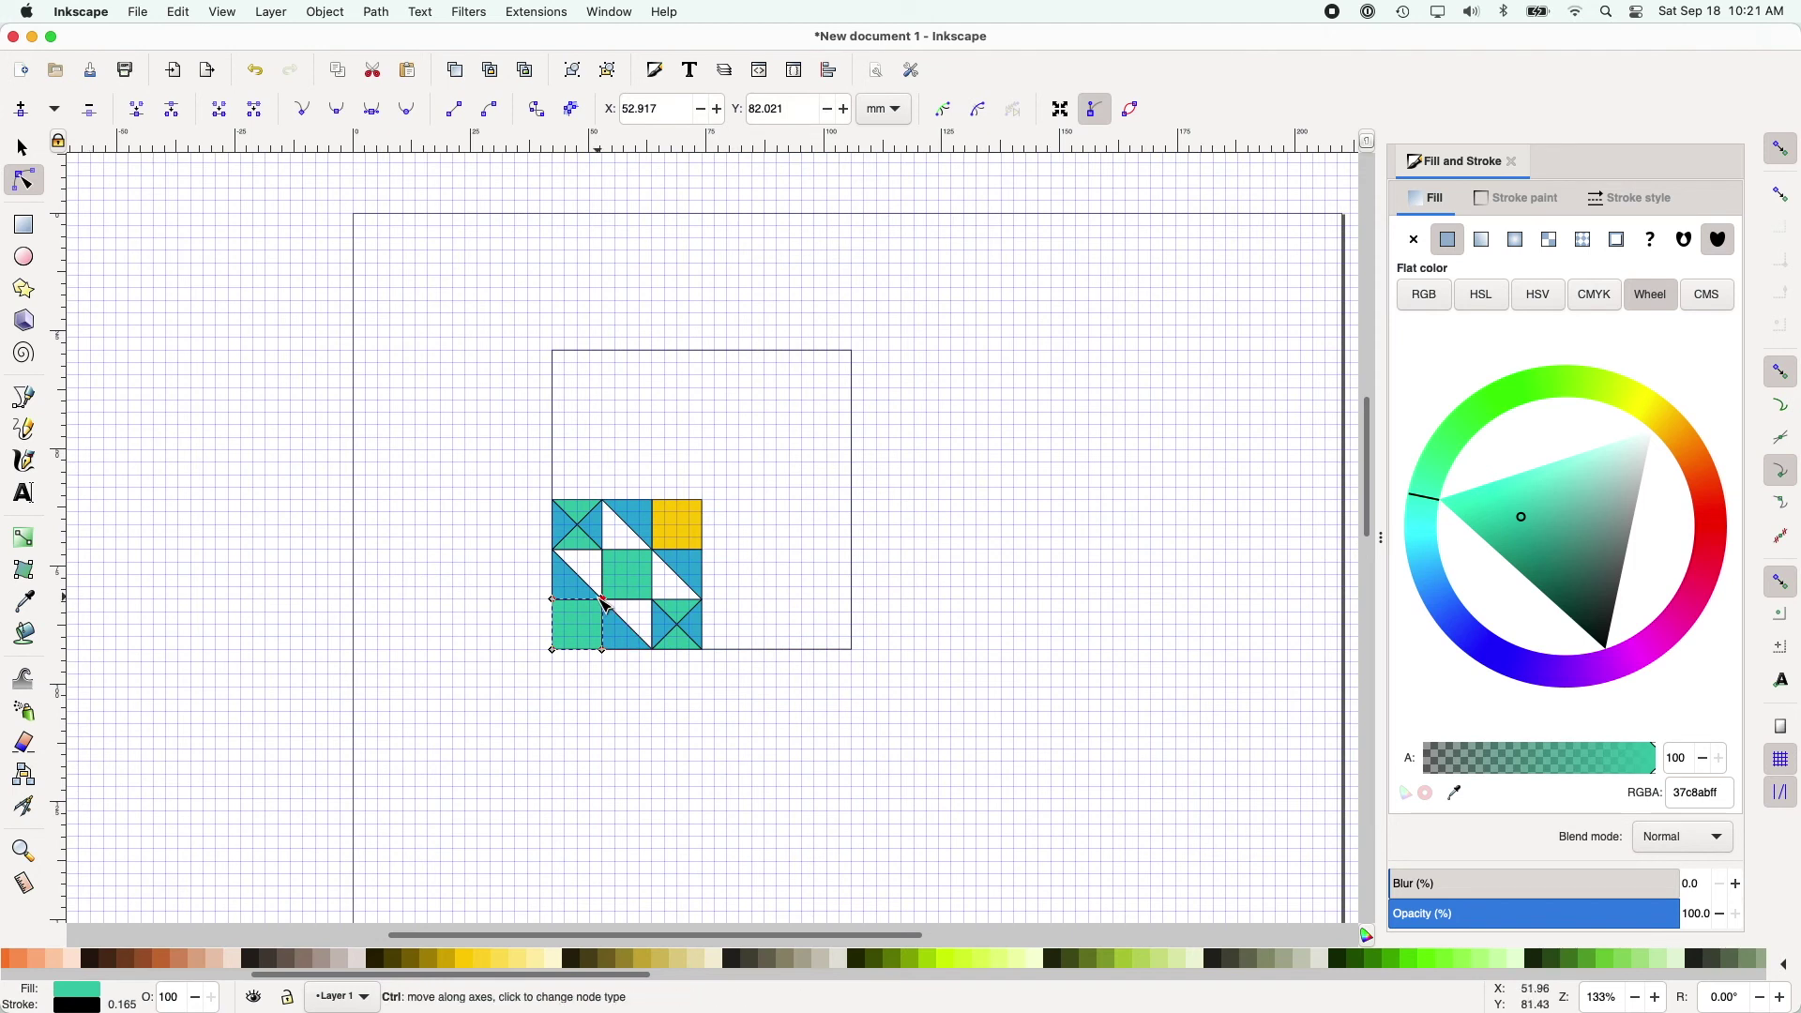
key("Delete")
left_click(493, 616)
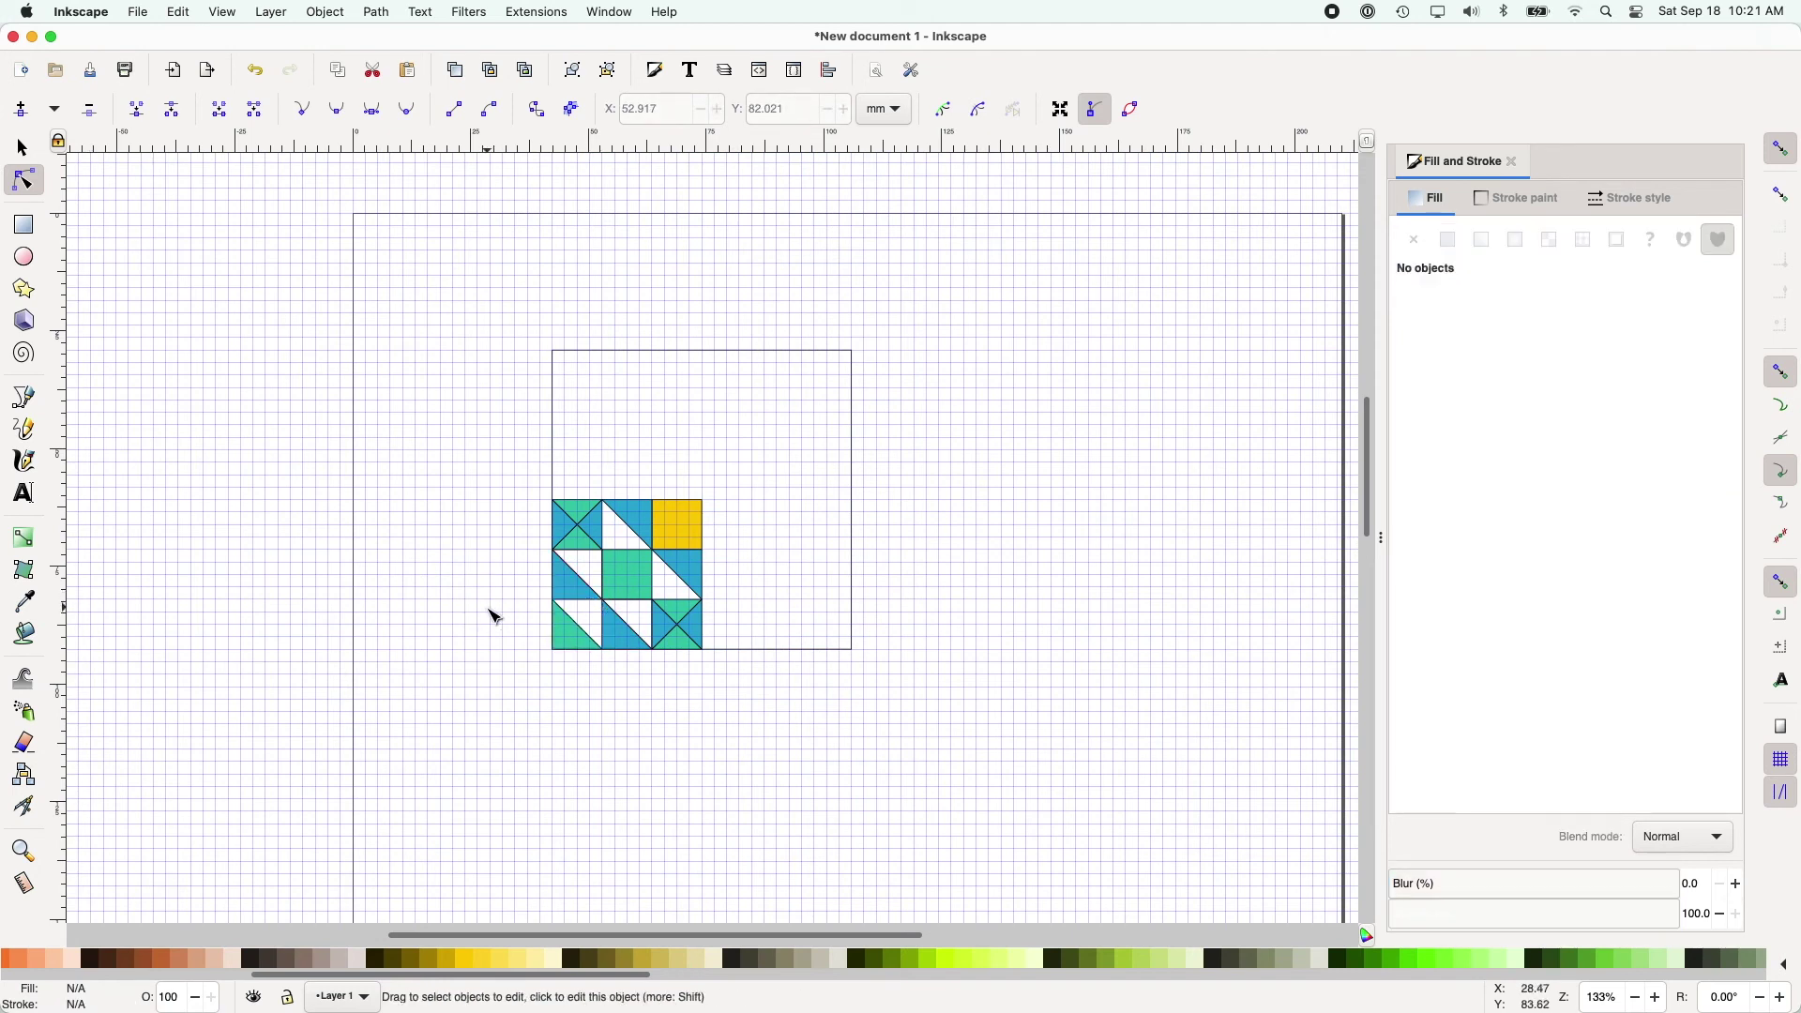
Step: Convert the top-right yellow square to a path and remove a corner node to form a triangle
left_click(673, 533)
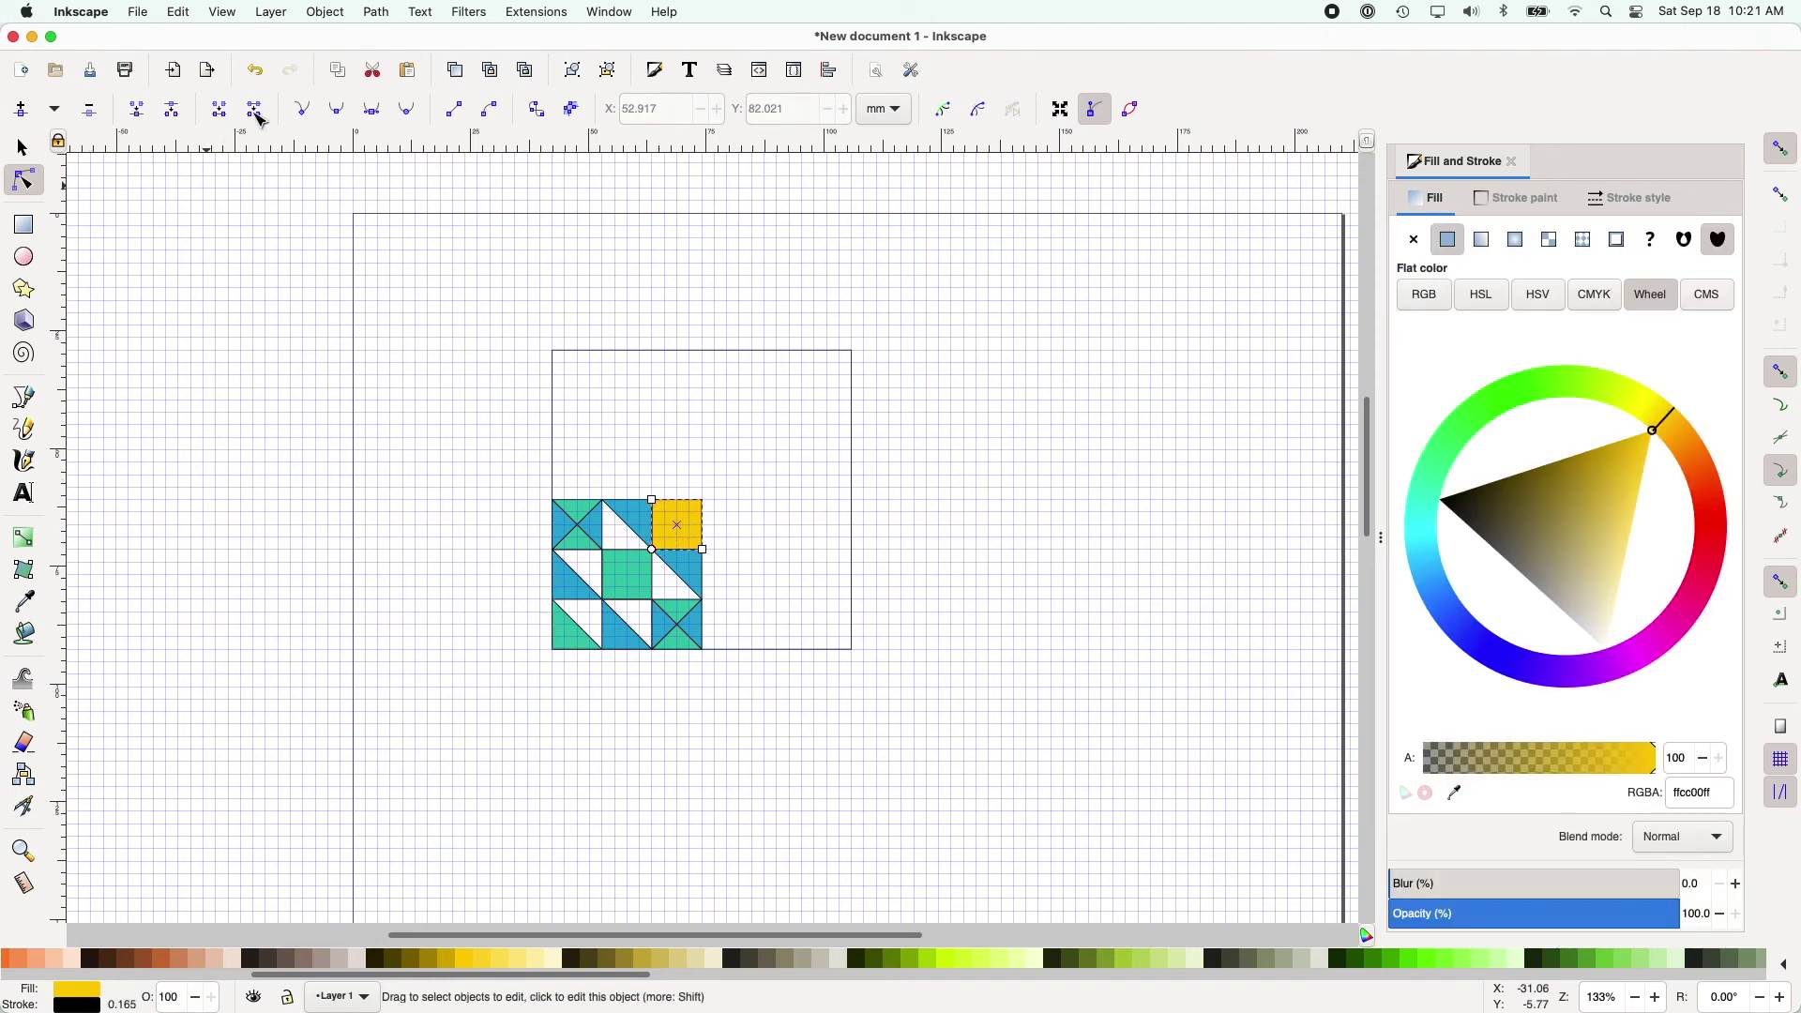
left_click(324, 11)
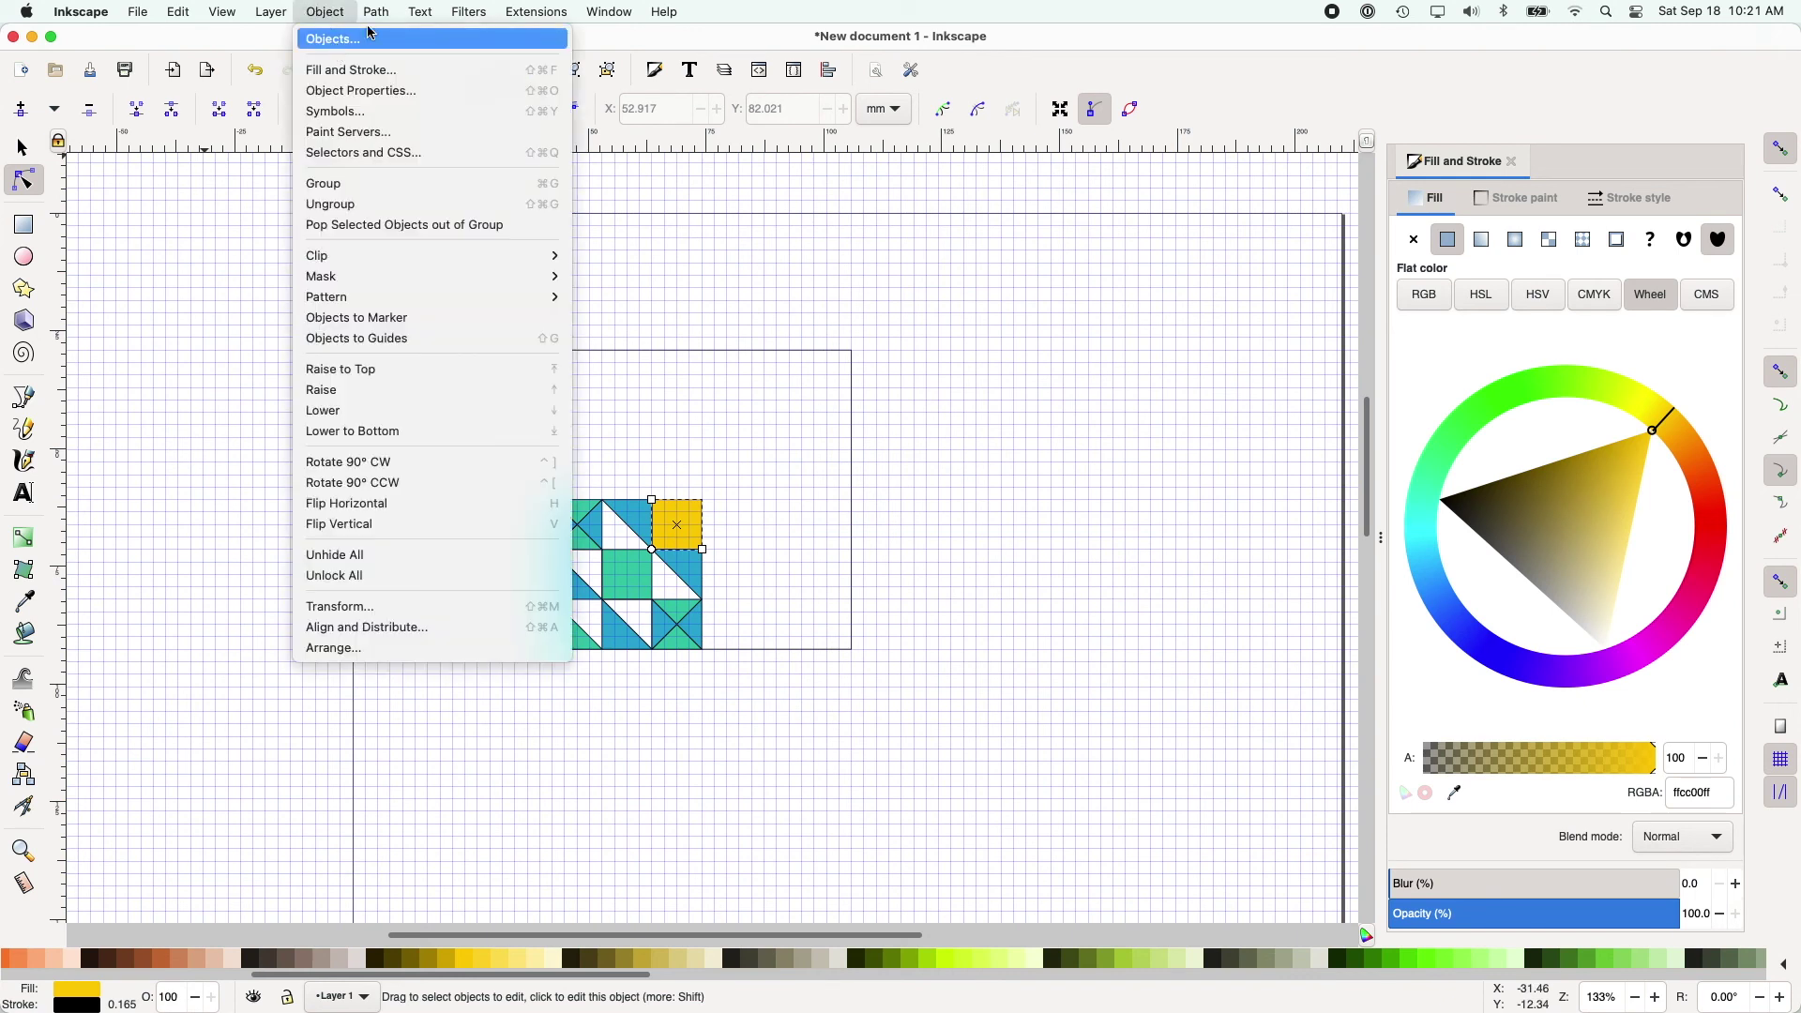
mouse_move(377, 11)
left_click(398, 39)
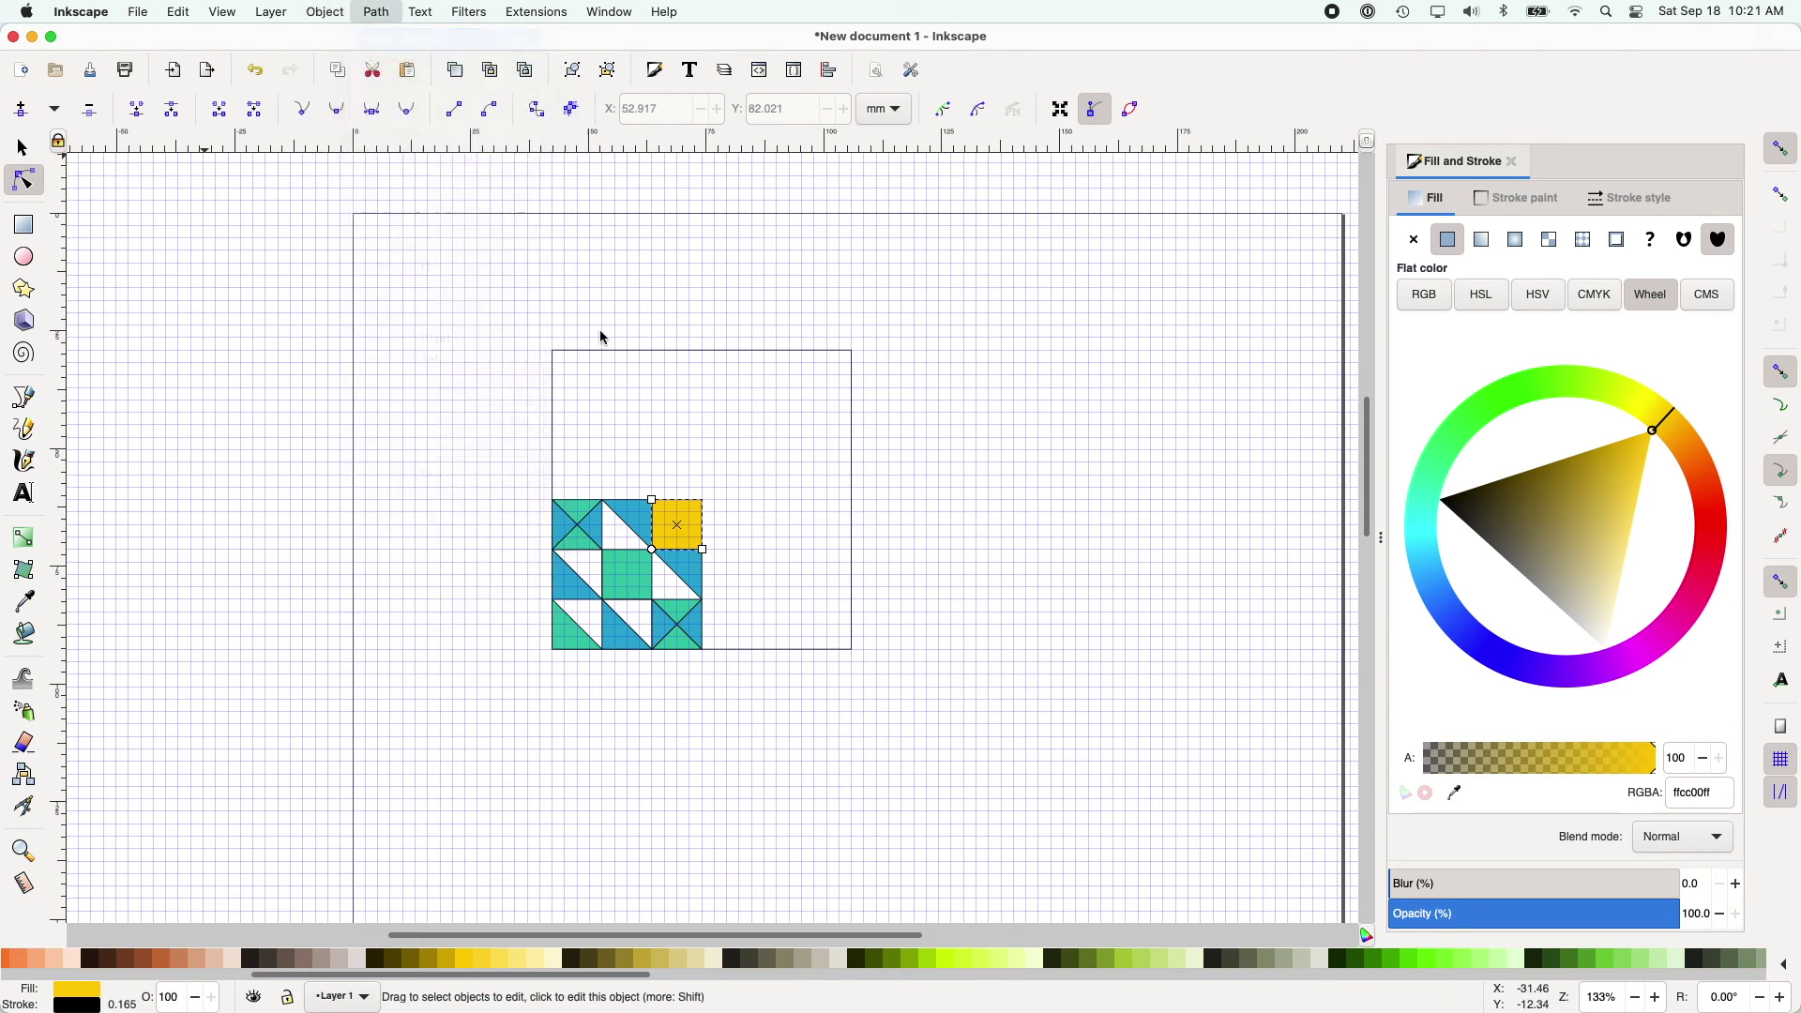
left_click(654, 549)
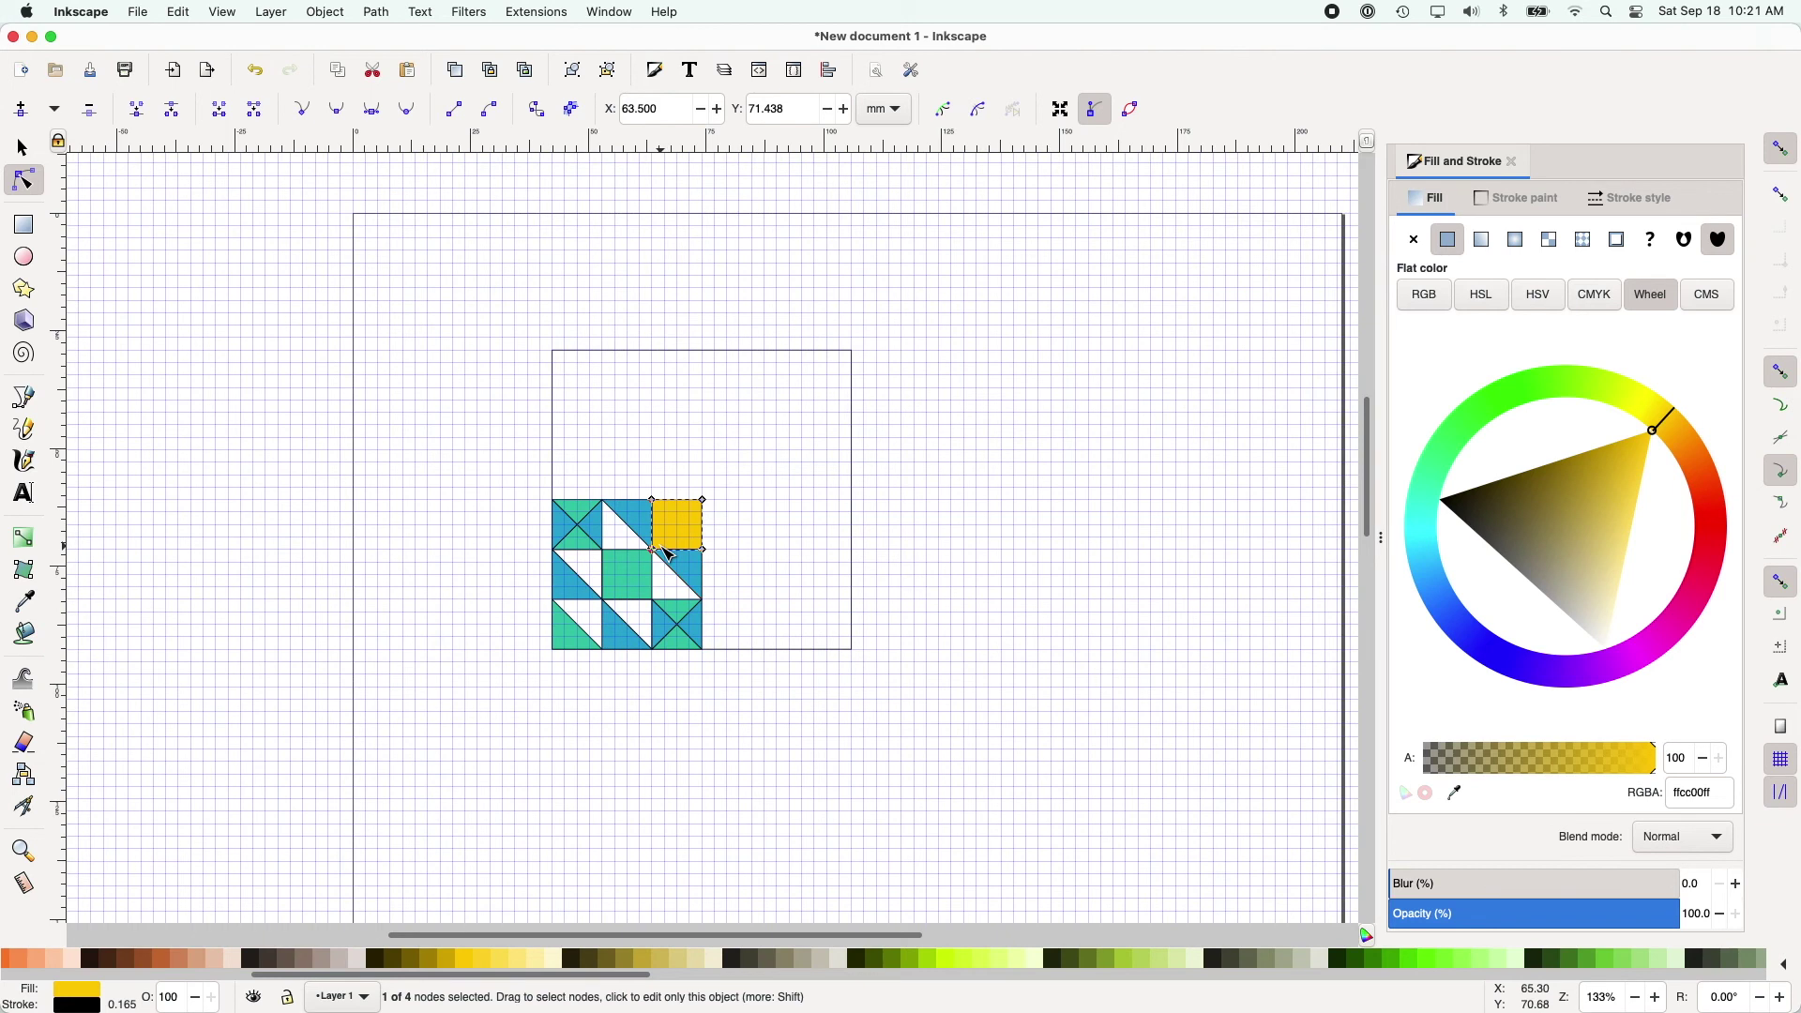
key("Escape")
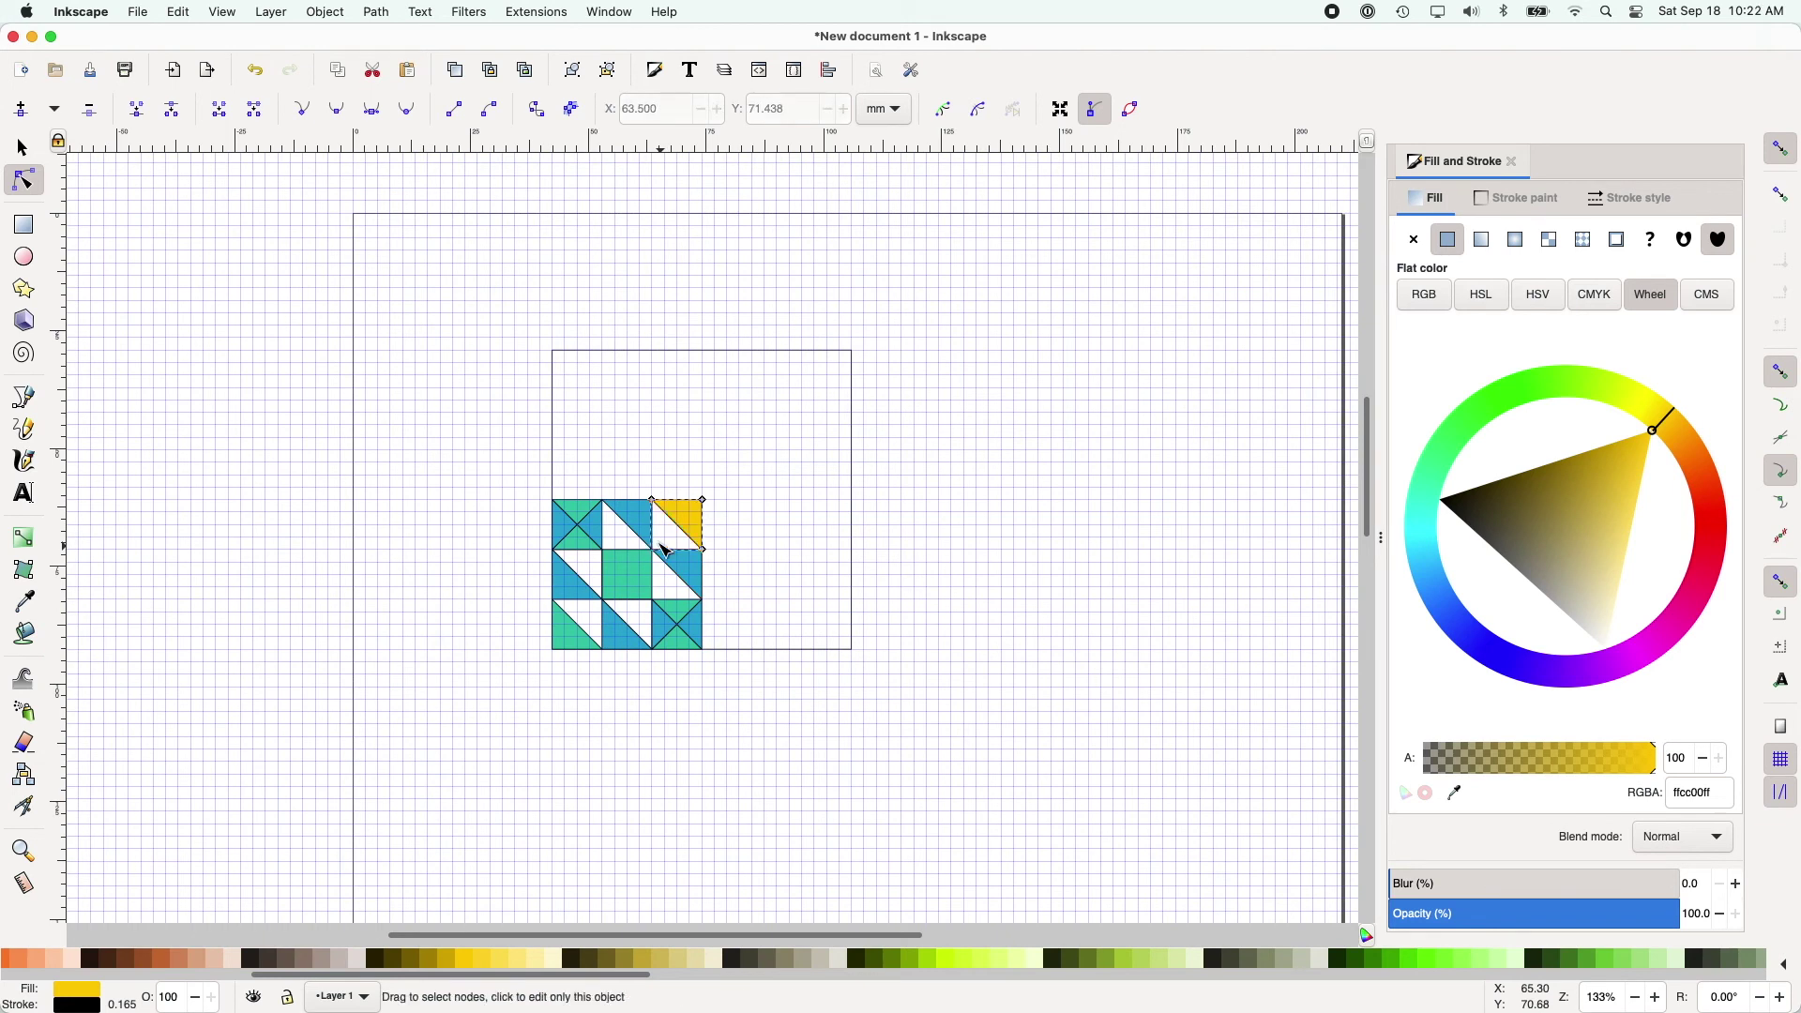
Step: Make the bottom-left triangle and the centre square yellow
left_click(567, 644)
left_click(465, 961)
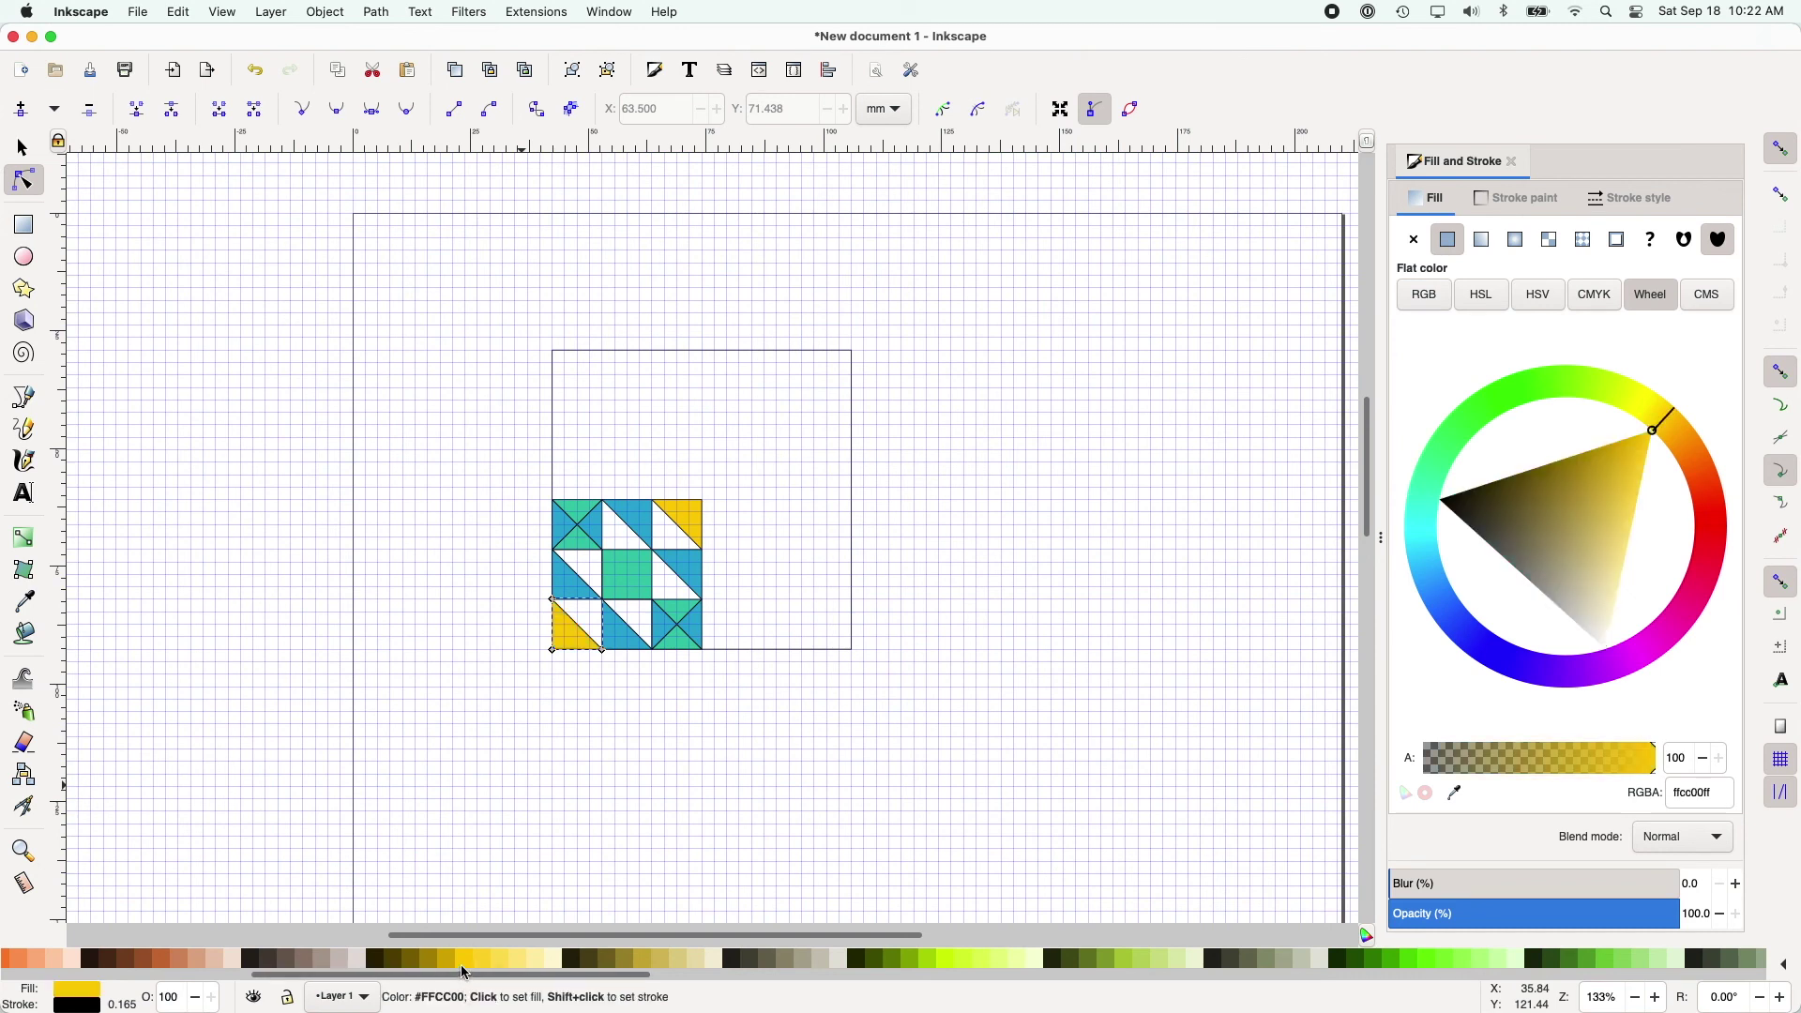
left_click(642, 572)
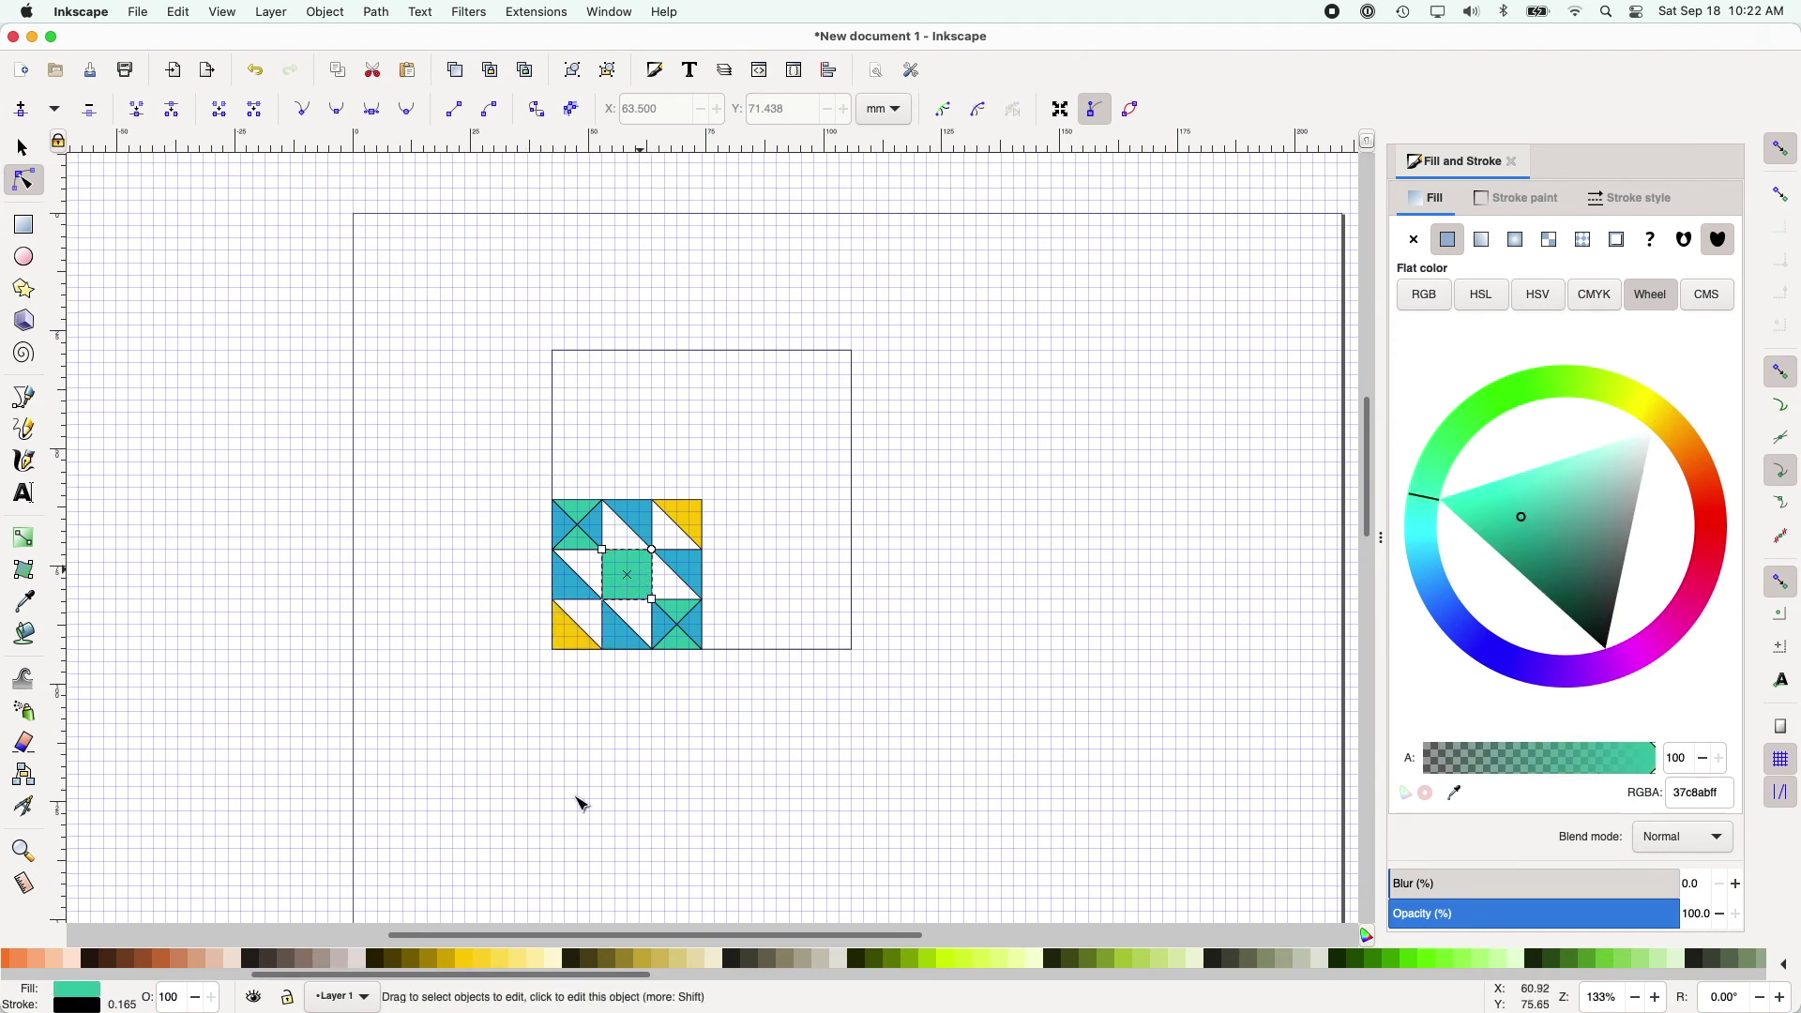
left_click(465, 961)
Step: Group all tiles of the reworked quarter block into one object
left_click(474, 563)
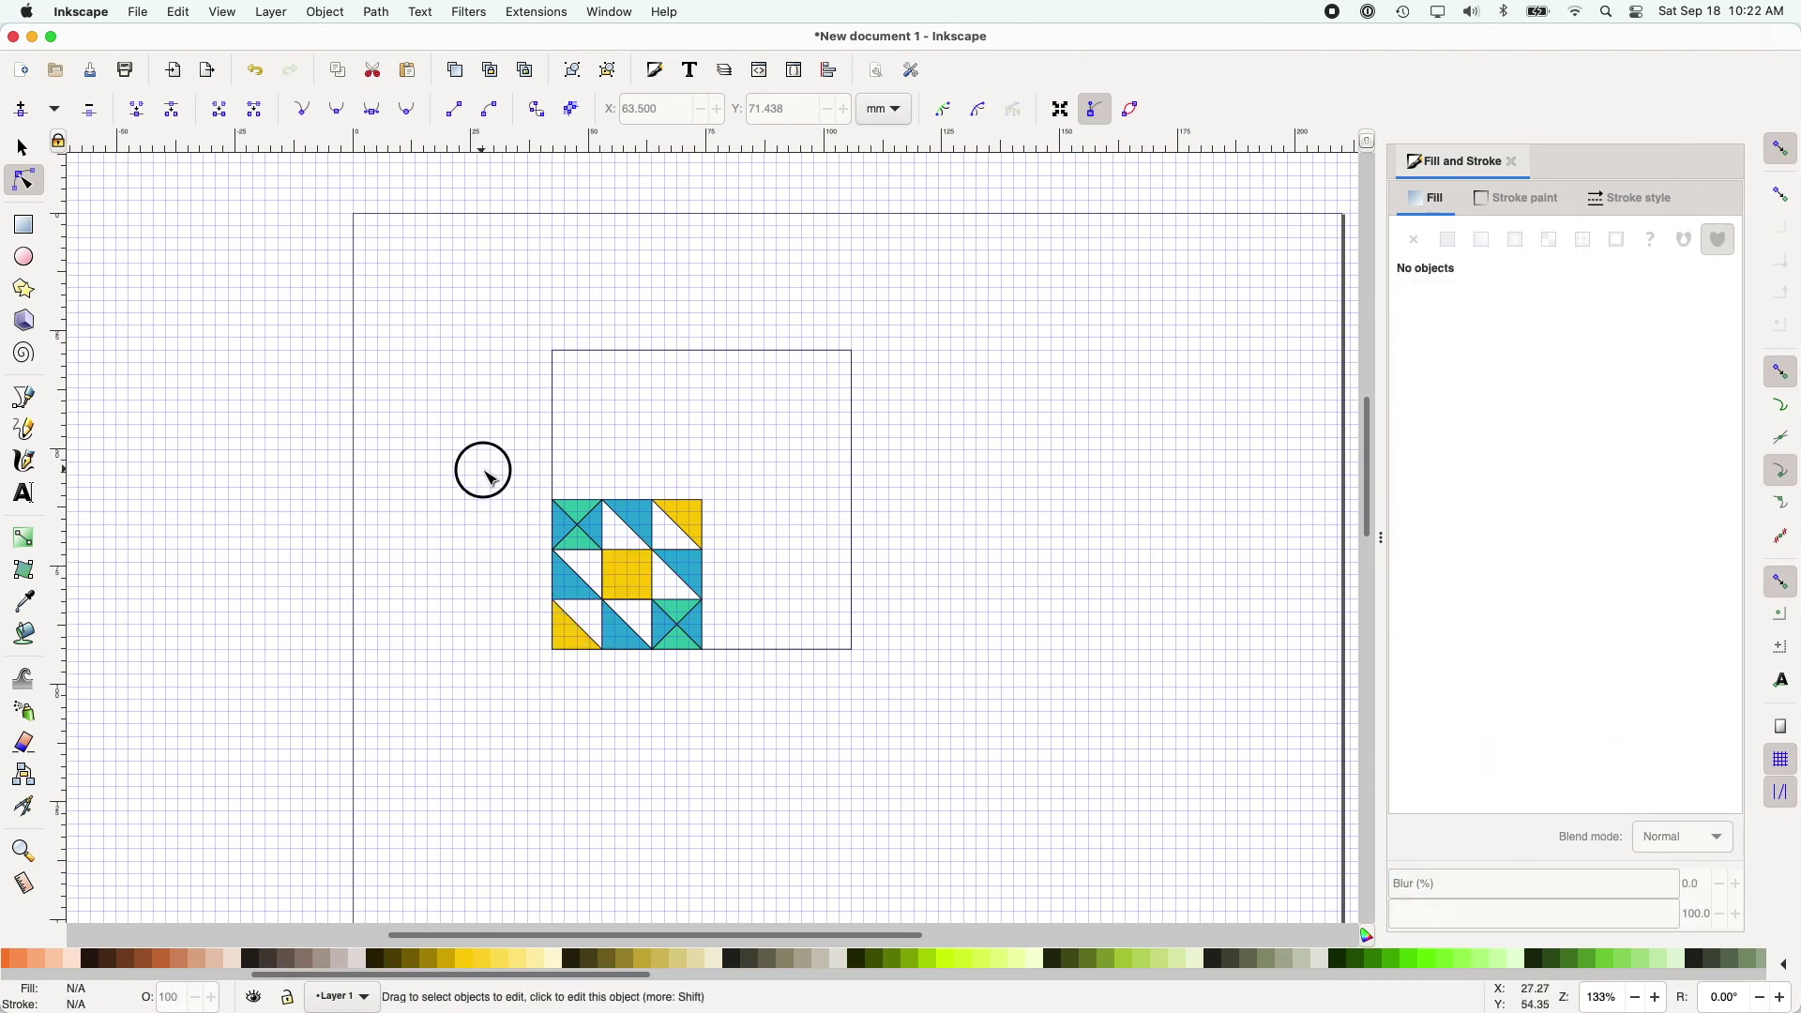
left_click_drag(482, 470, 721, 692)
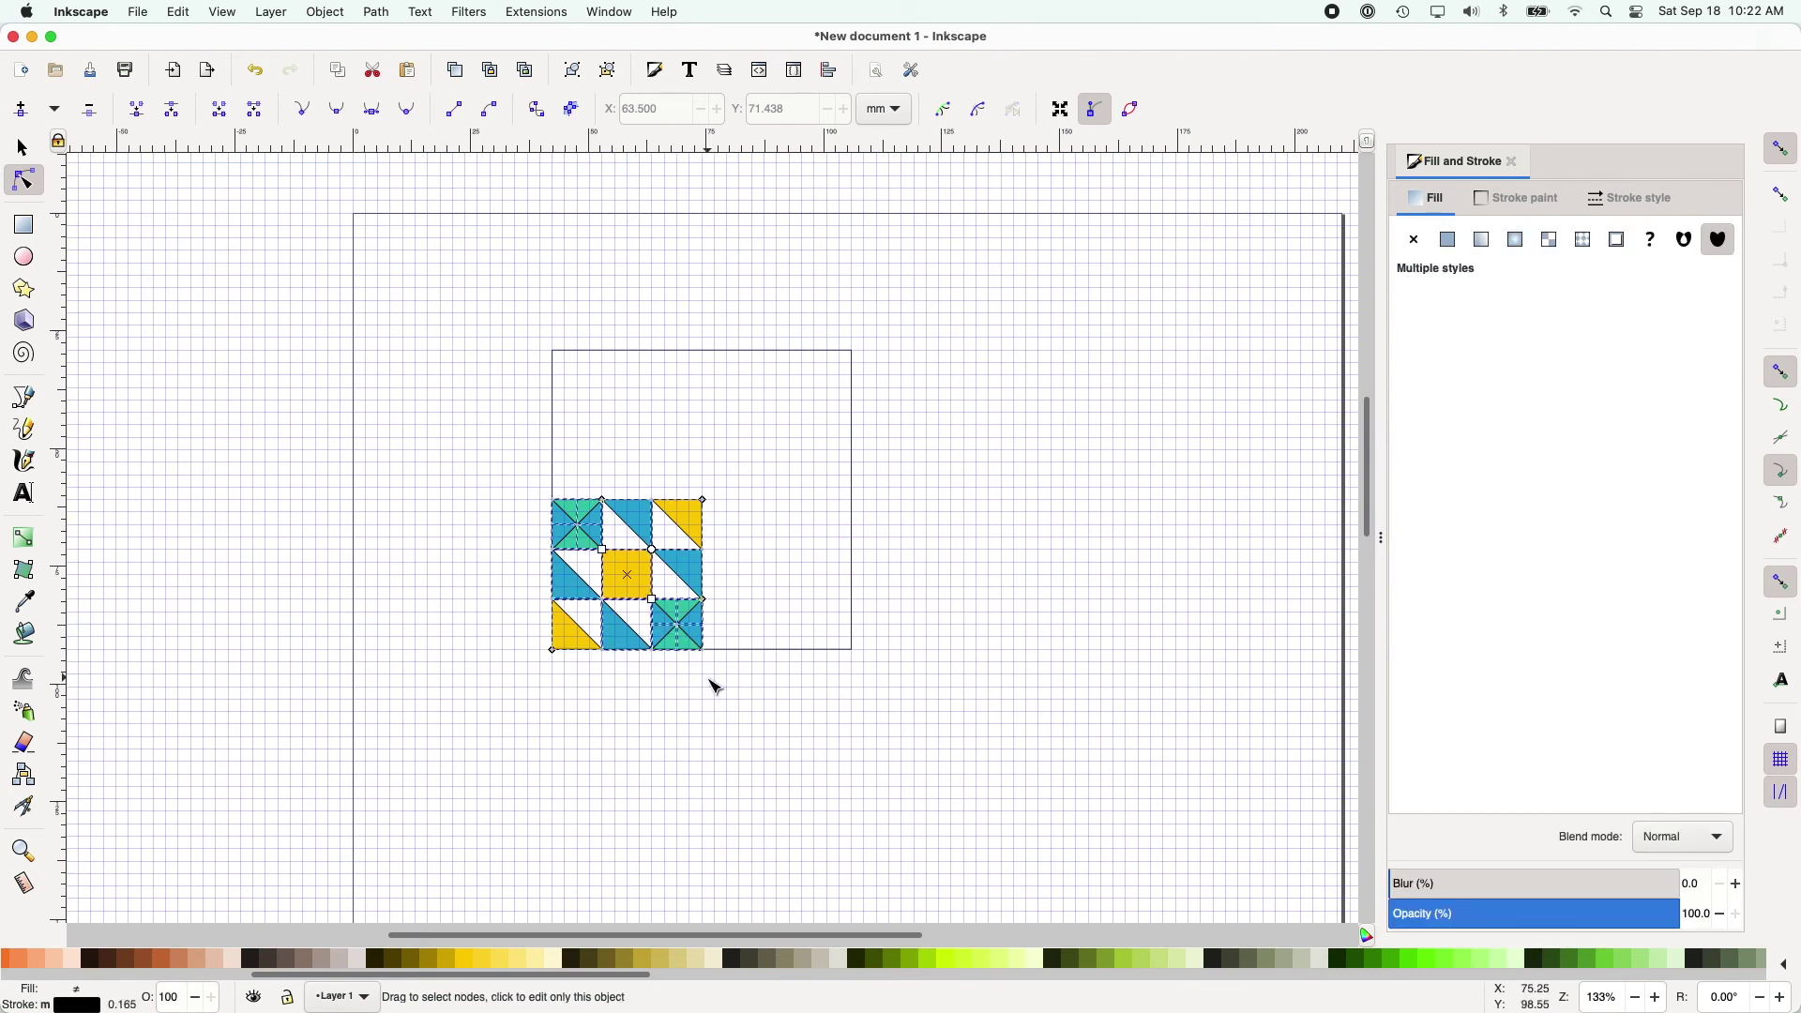
left_click(327, 11)
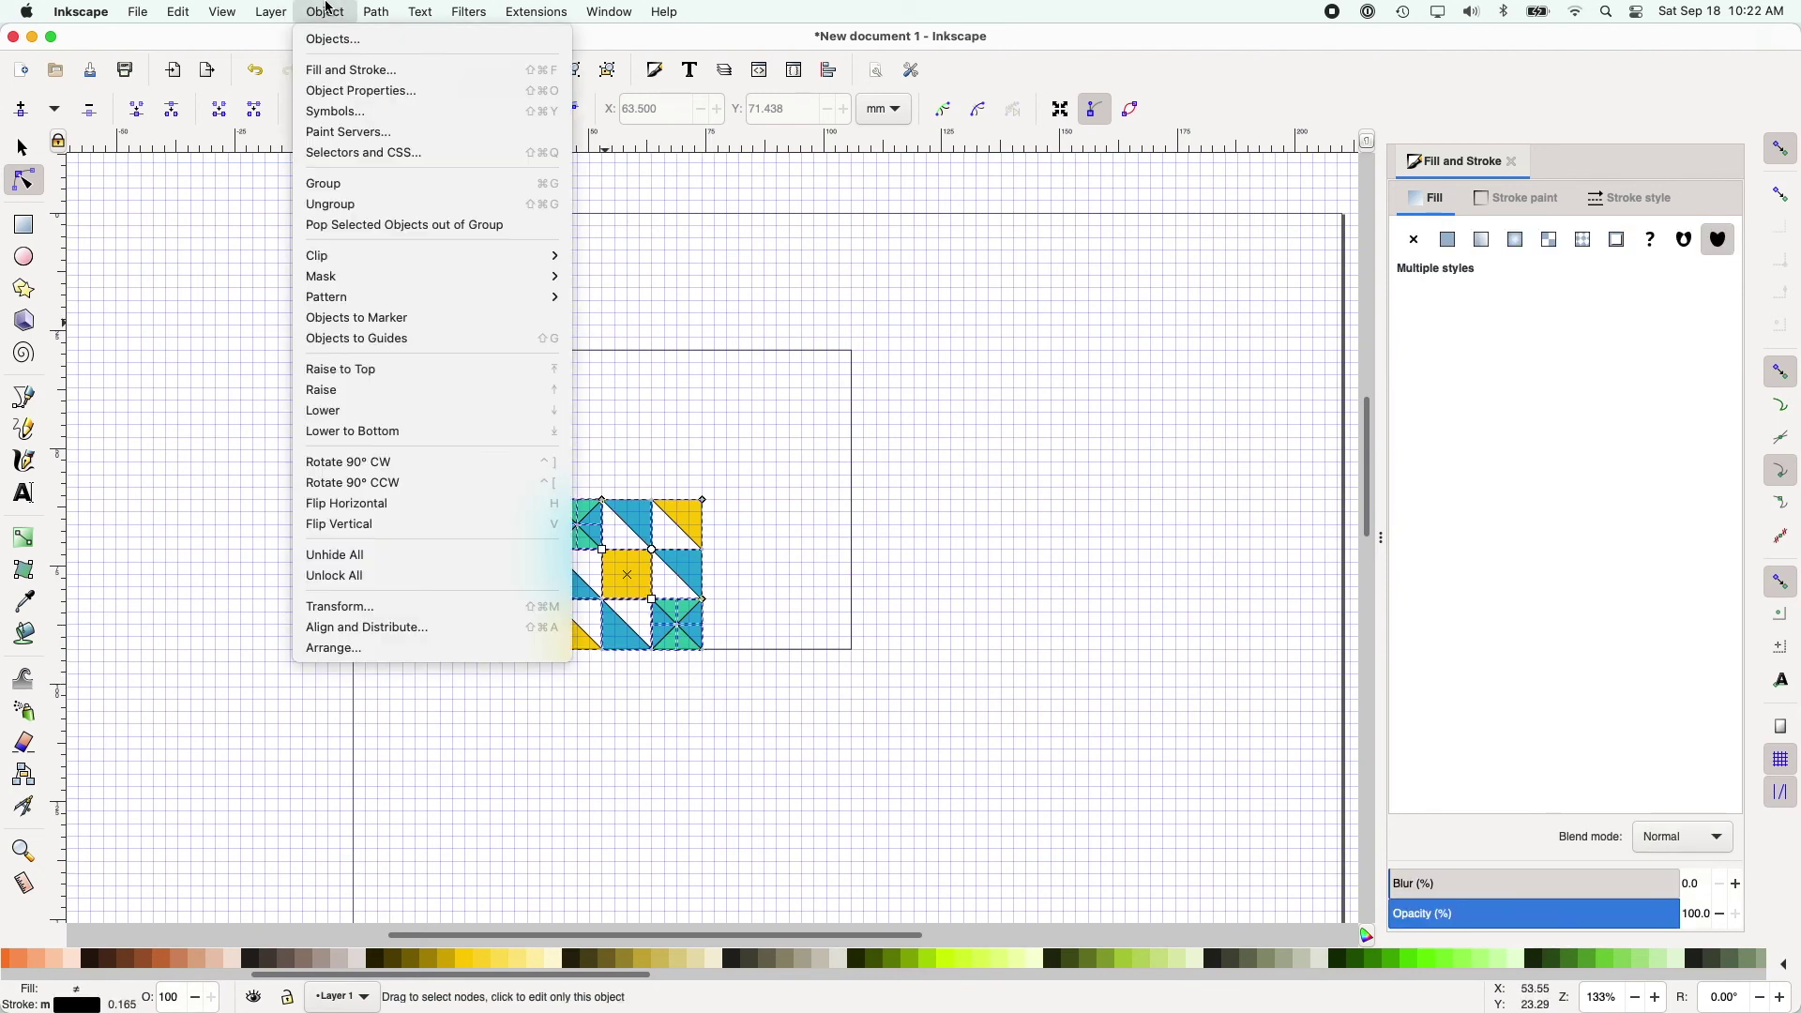
left_click(344, 182)
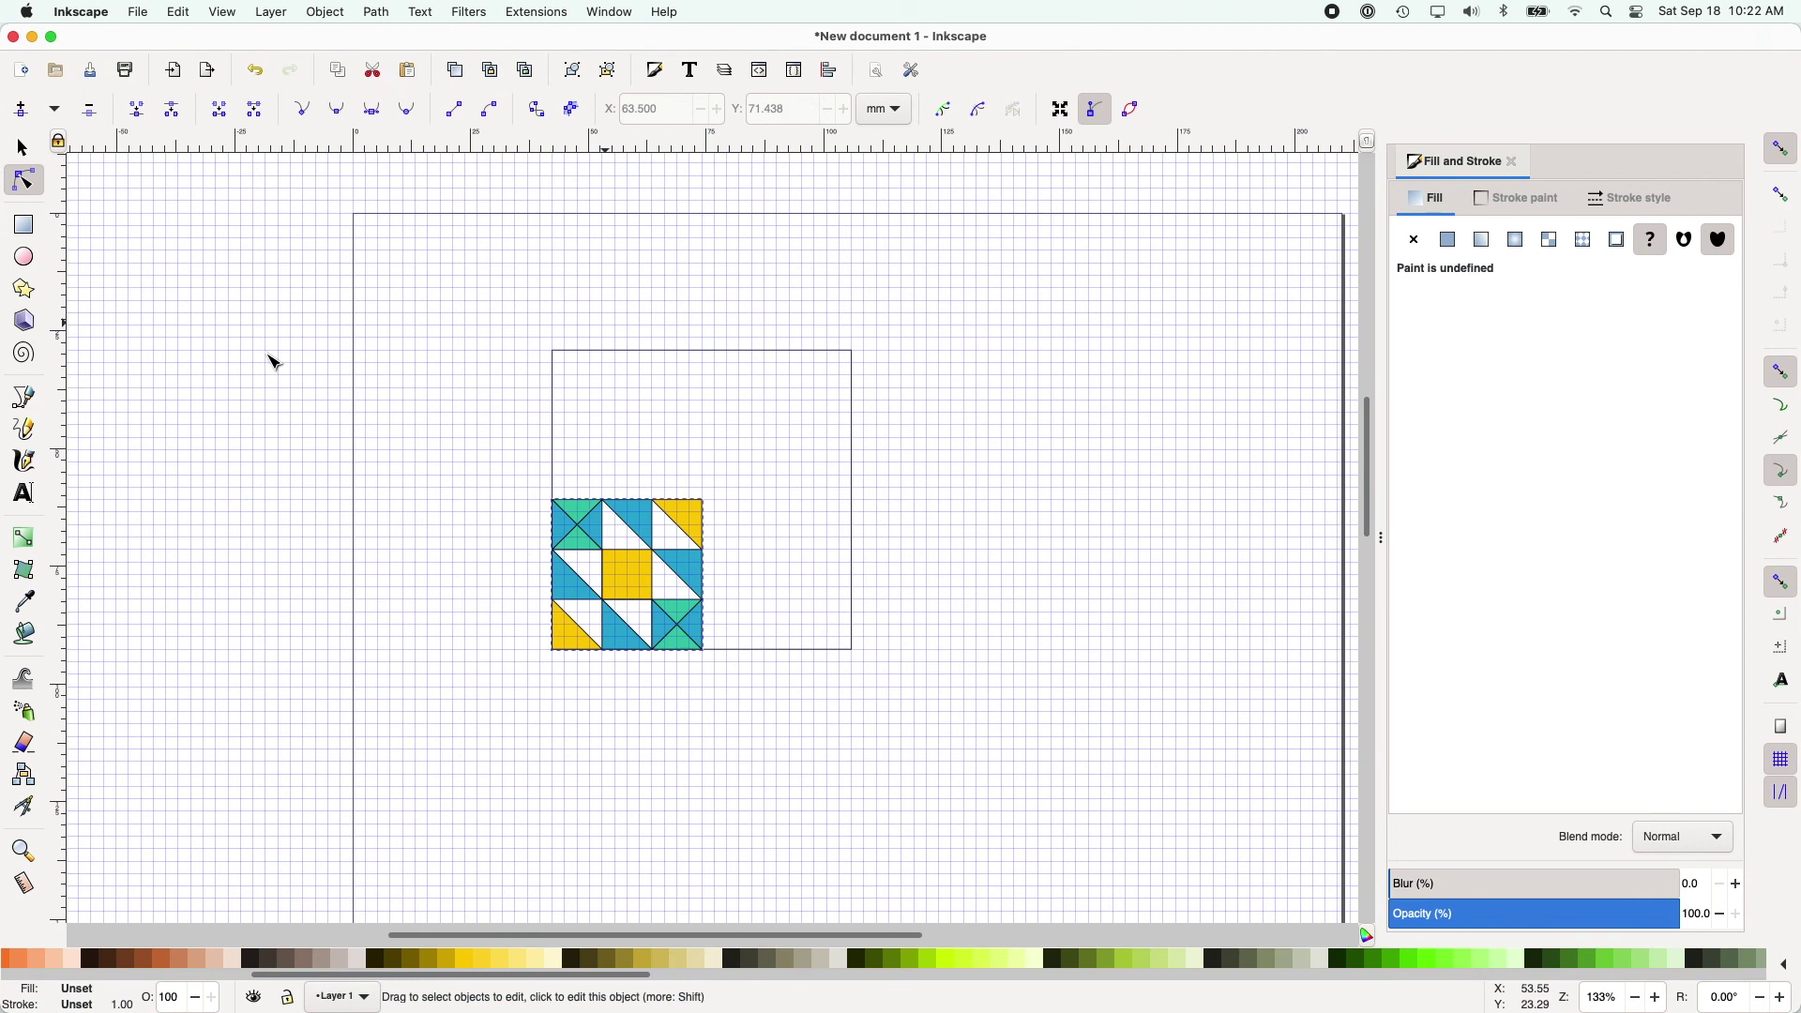
Step: Paste a left-right mirrored copy of the block into the outlined square
key("ctrl+v")
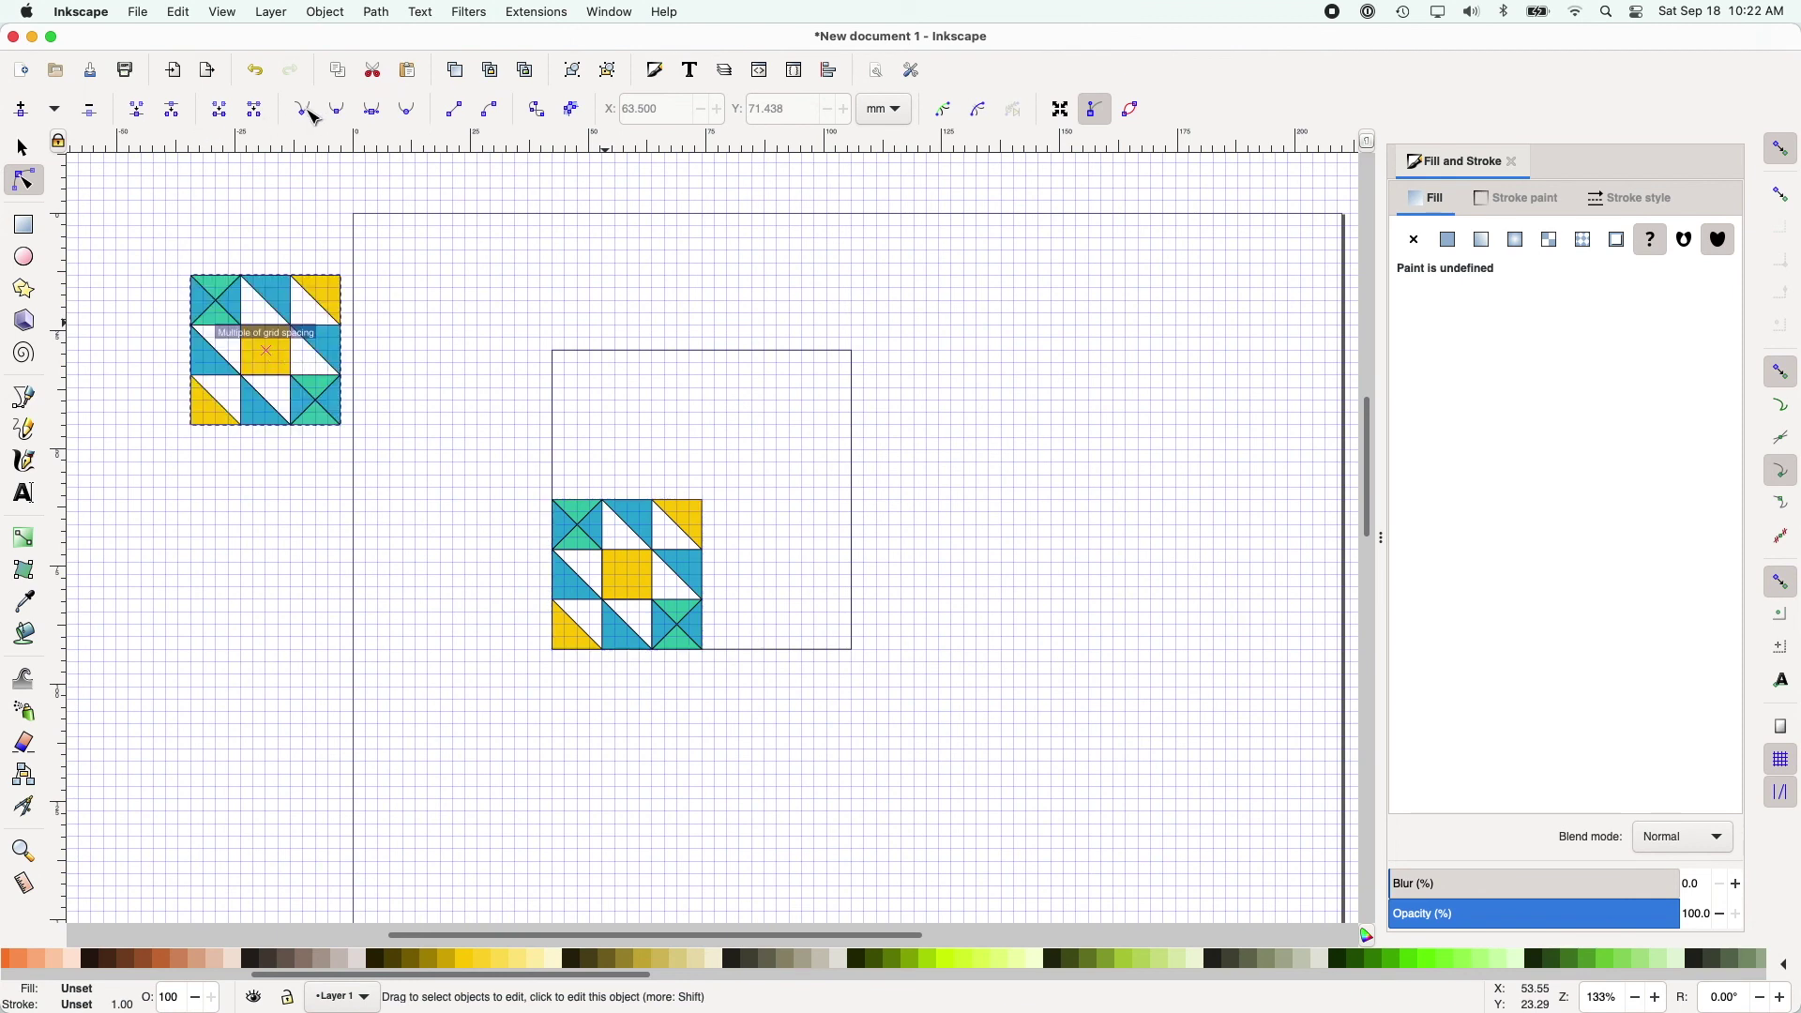
left_click(24, 148)
left_click(246, 117)
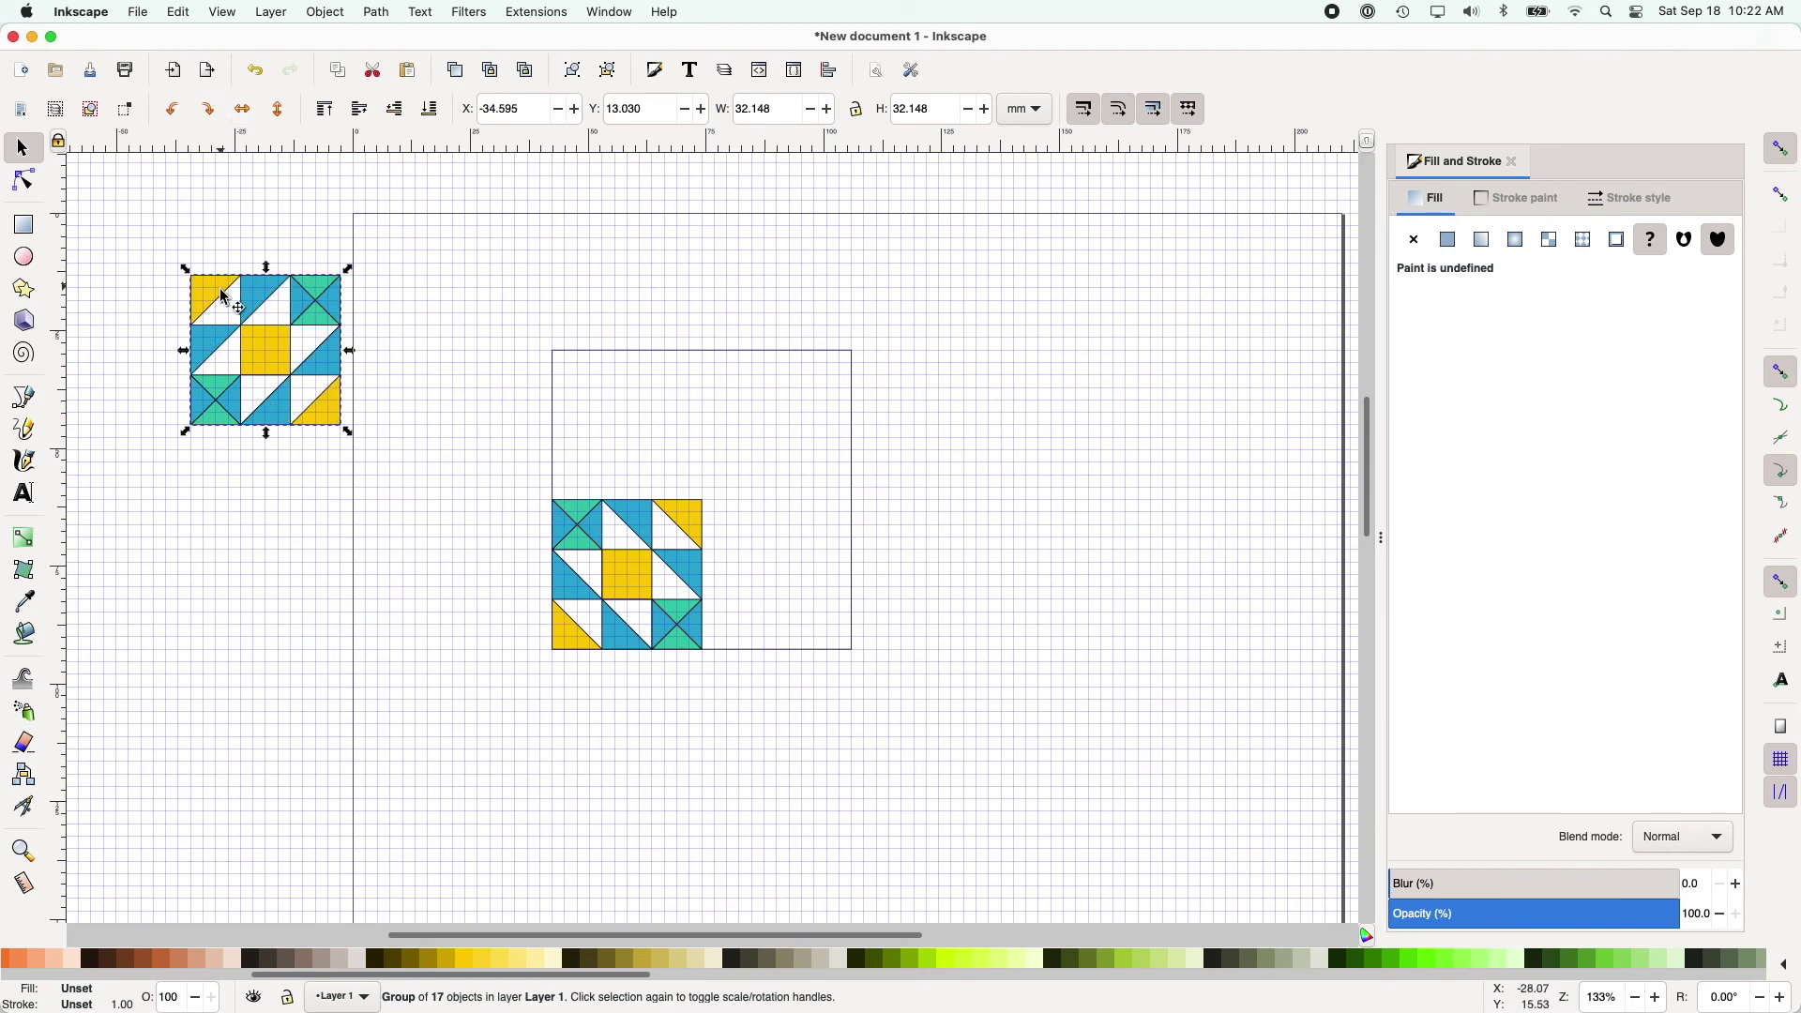
left_click_drag(281, 339, 683, 433)
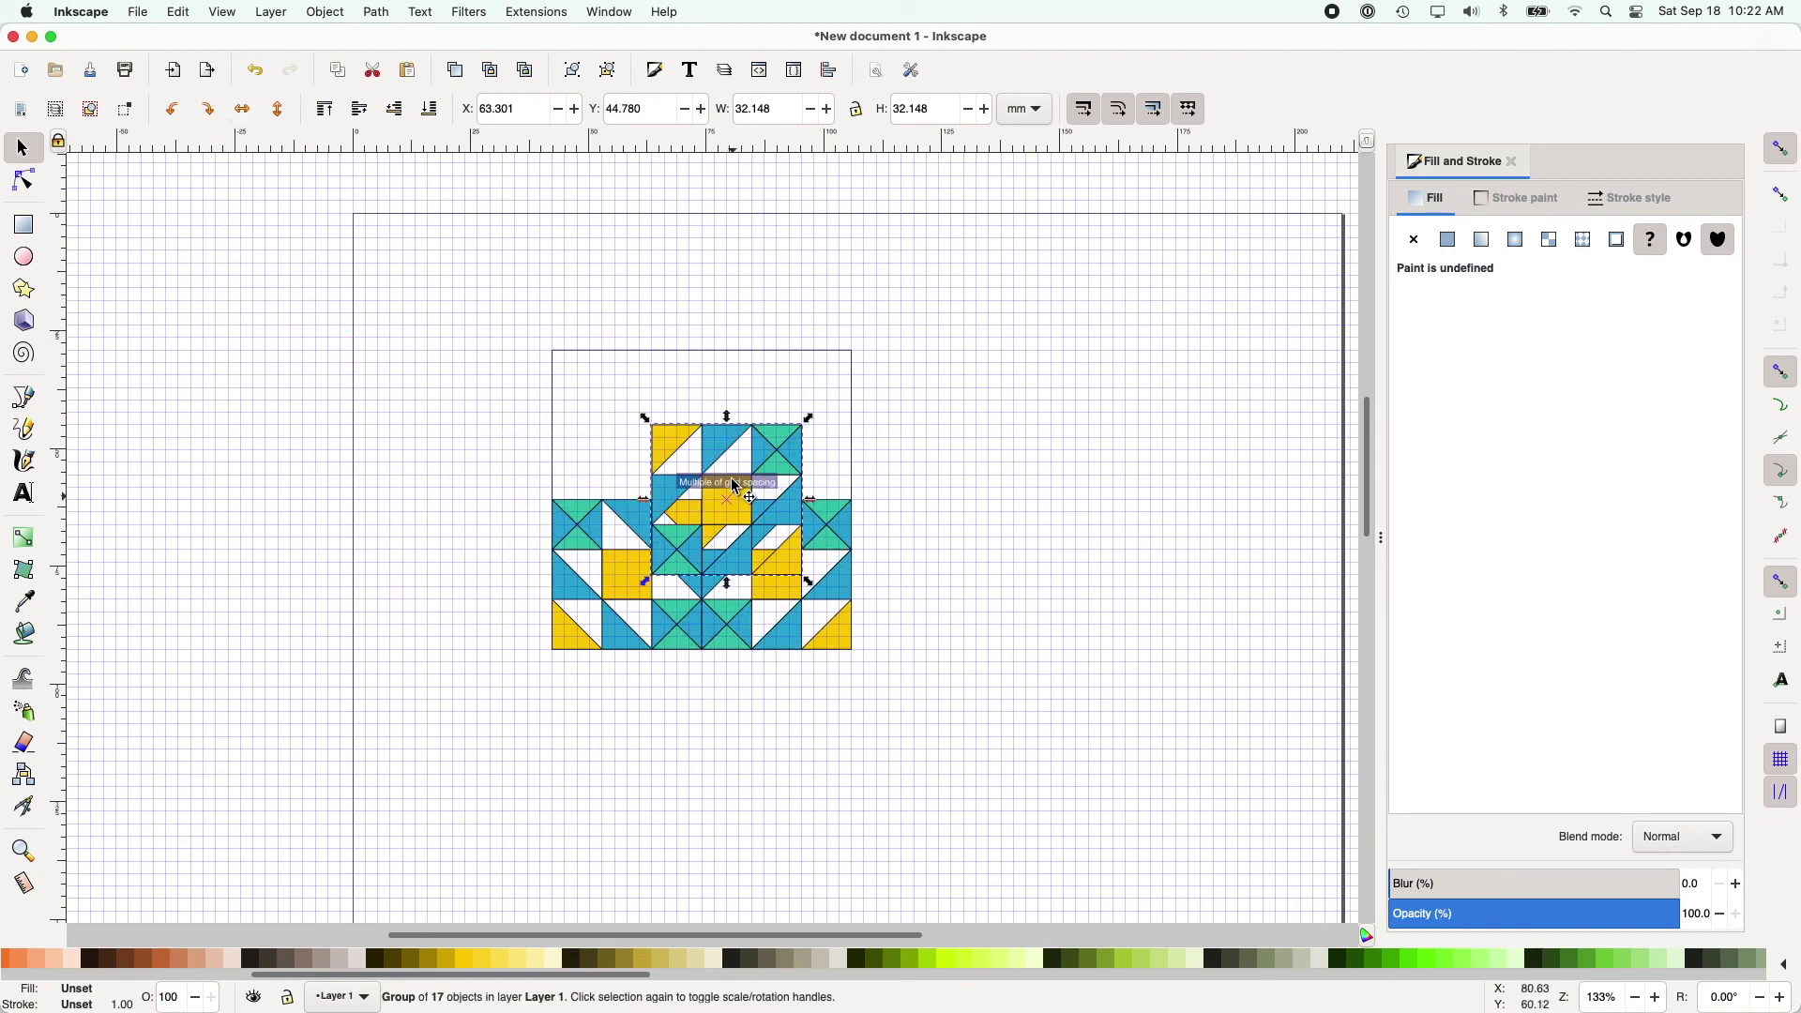
Step: Flip, mirror and rotate a copy 90° clockwise, placing it in the top-left quarter
left_click(279, 110)
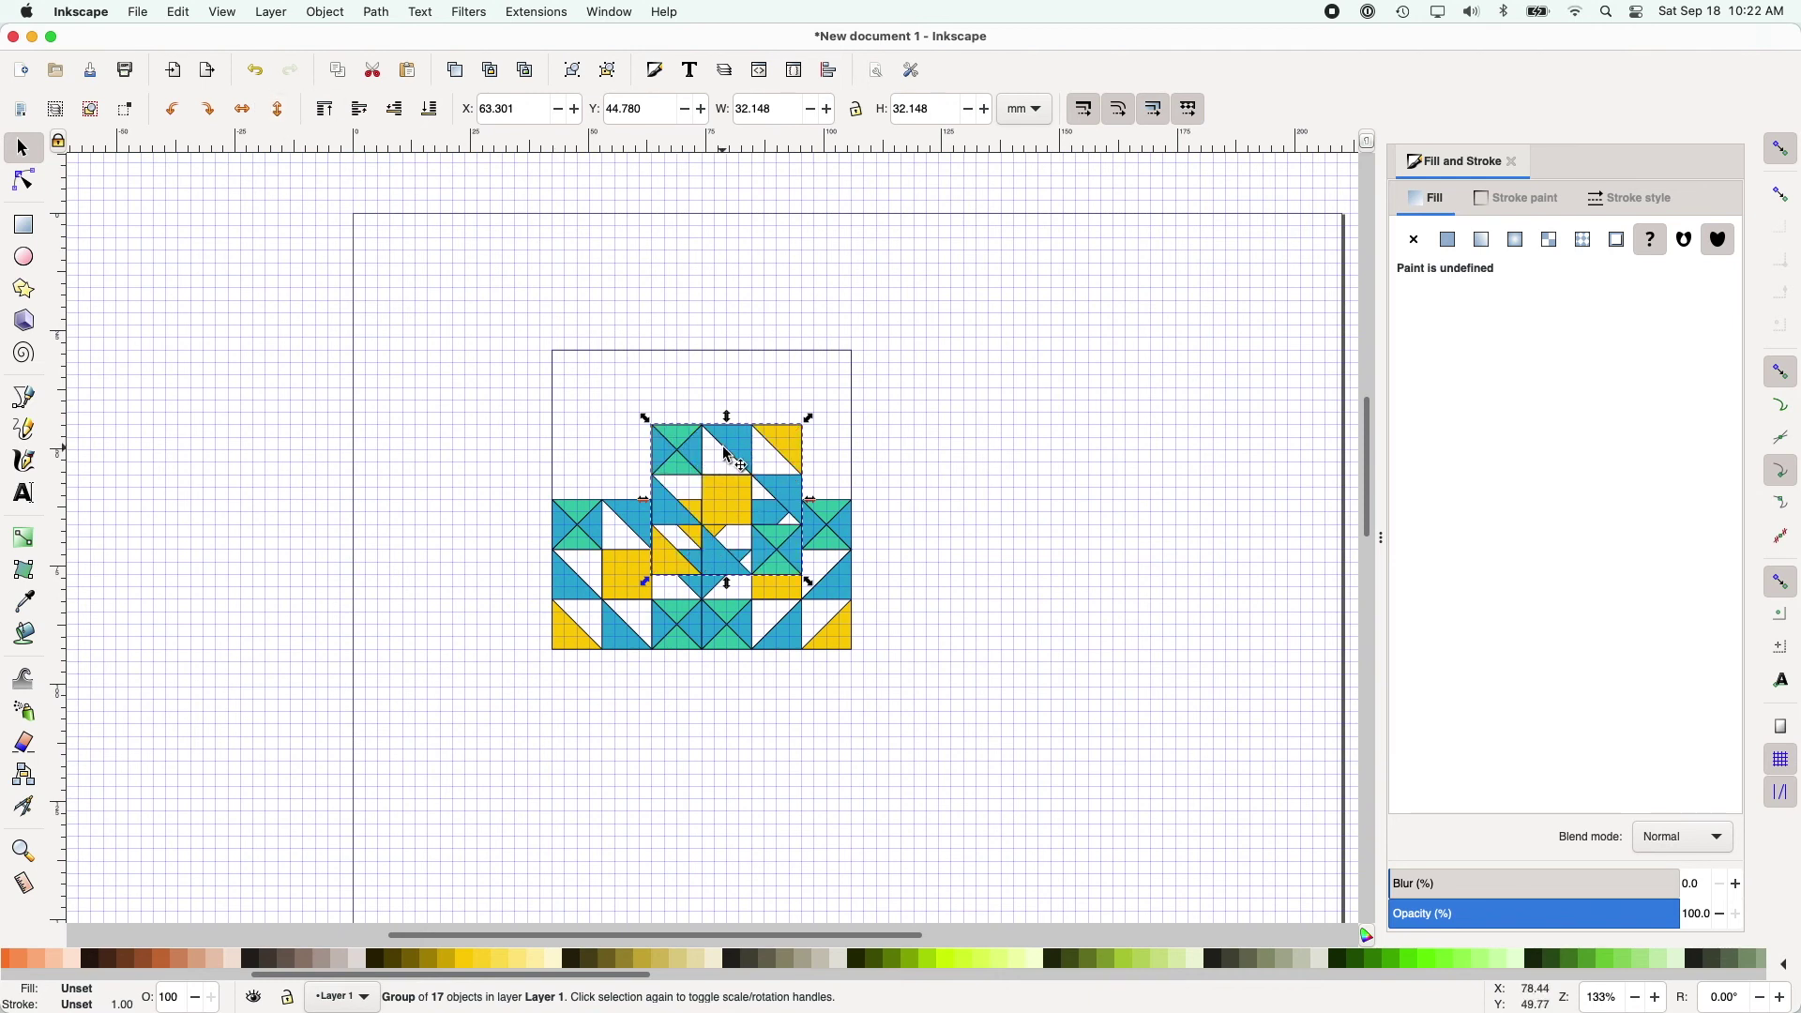
left_click_drag(728, 435, 779, 362)
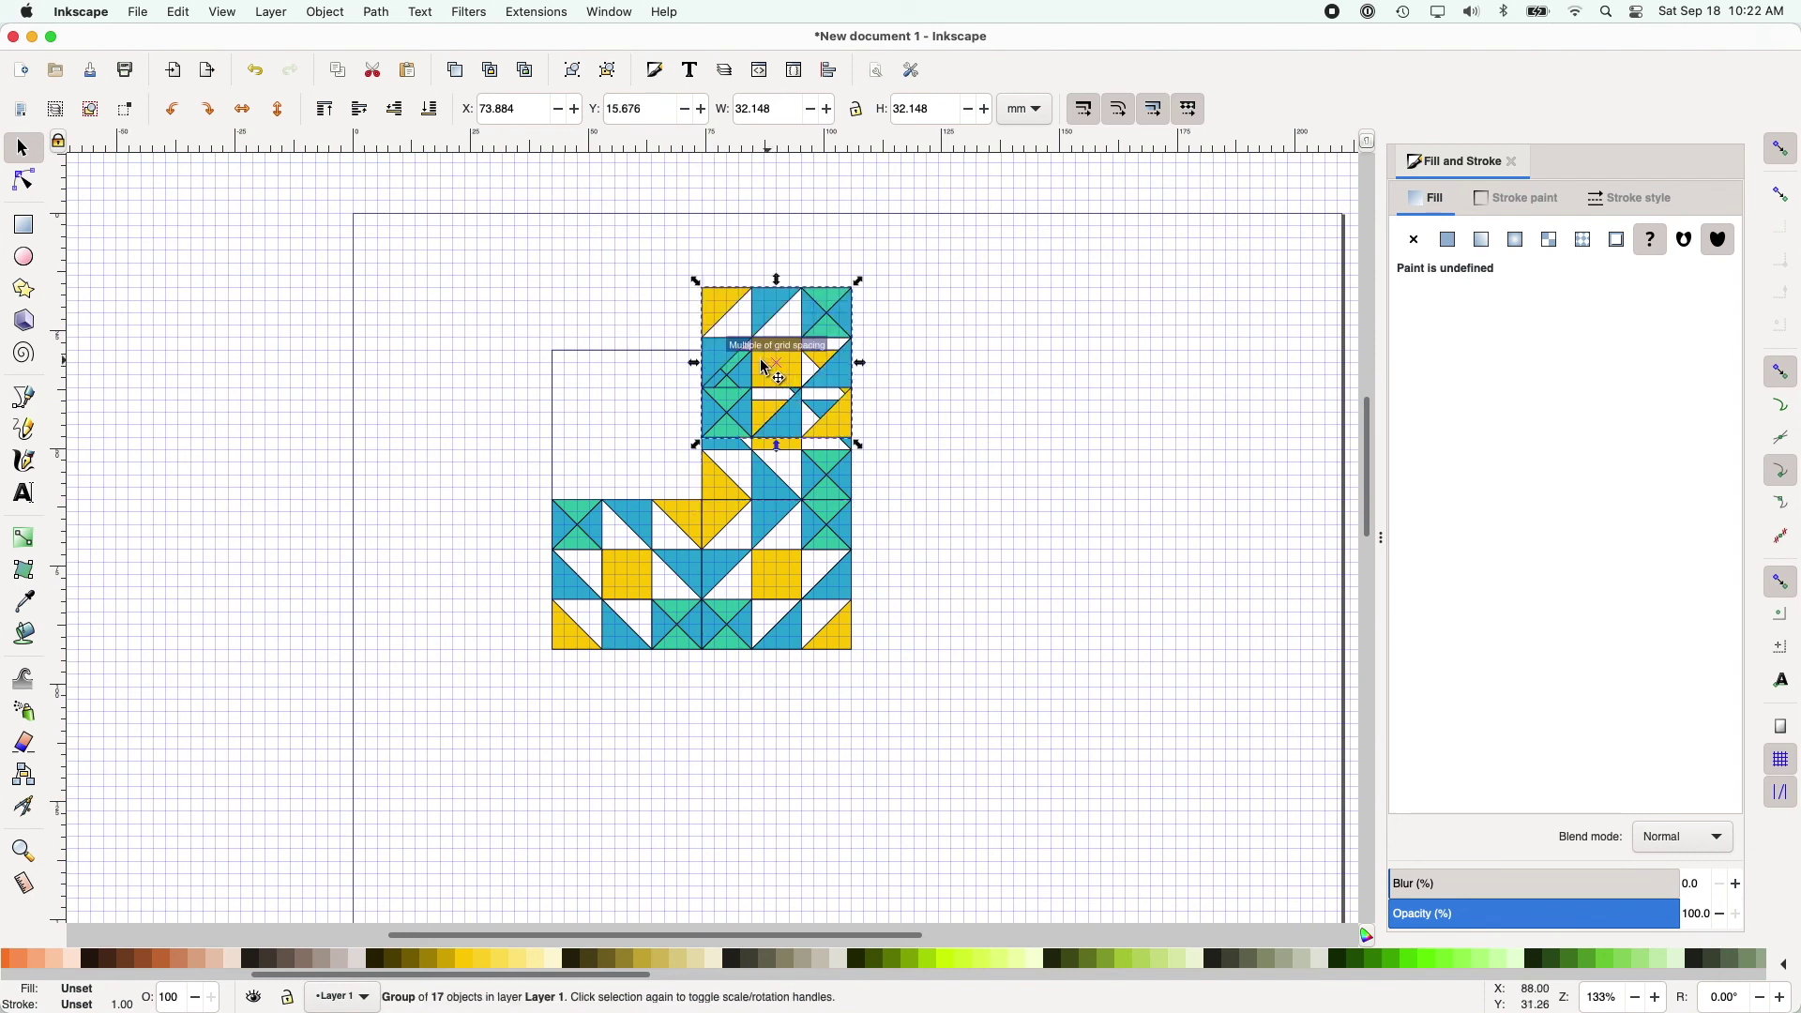
left_click(243, 112)
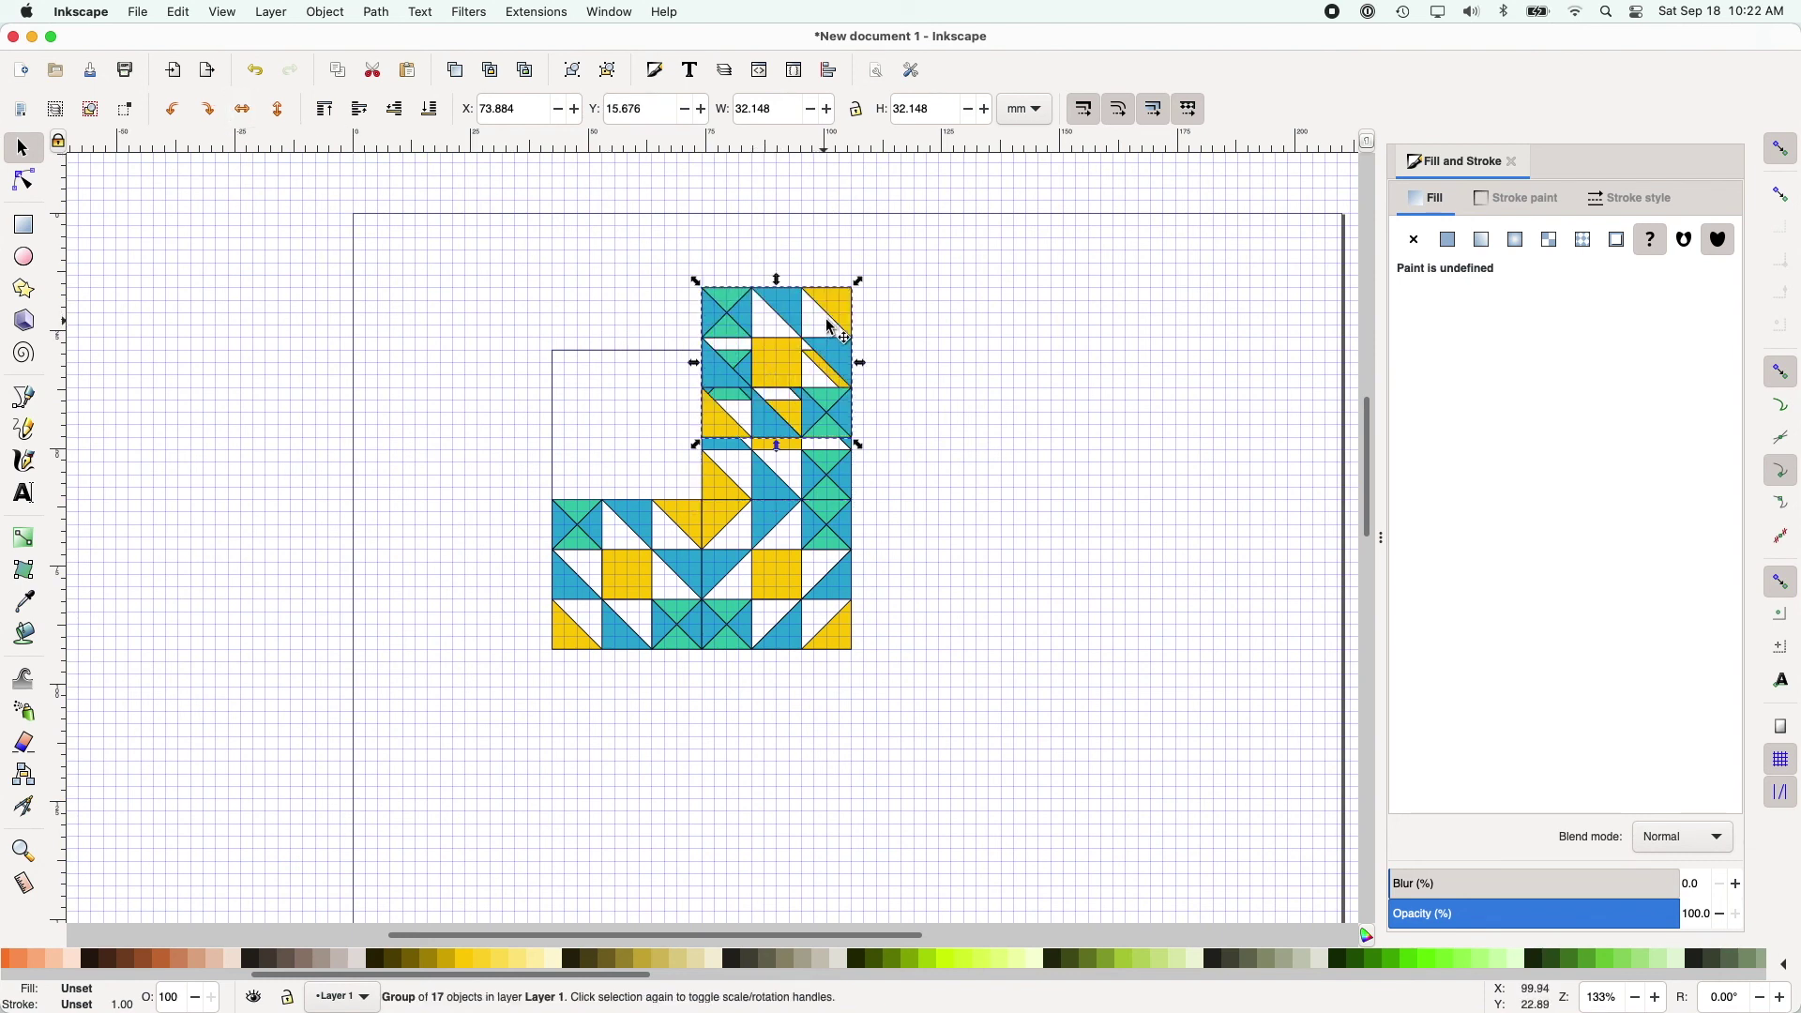
left_click(208, 110)
left_click_drag(757, 312, 608, 376)
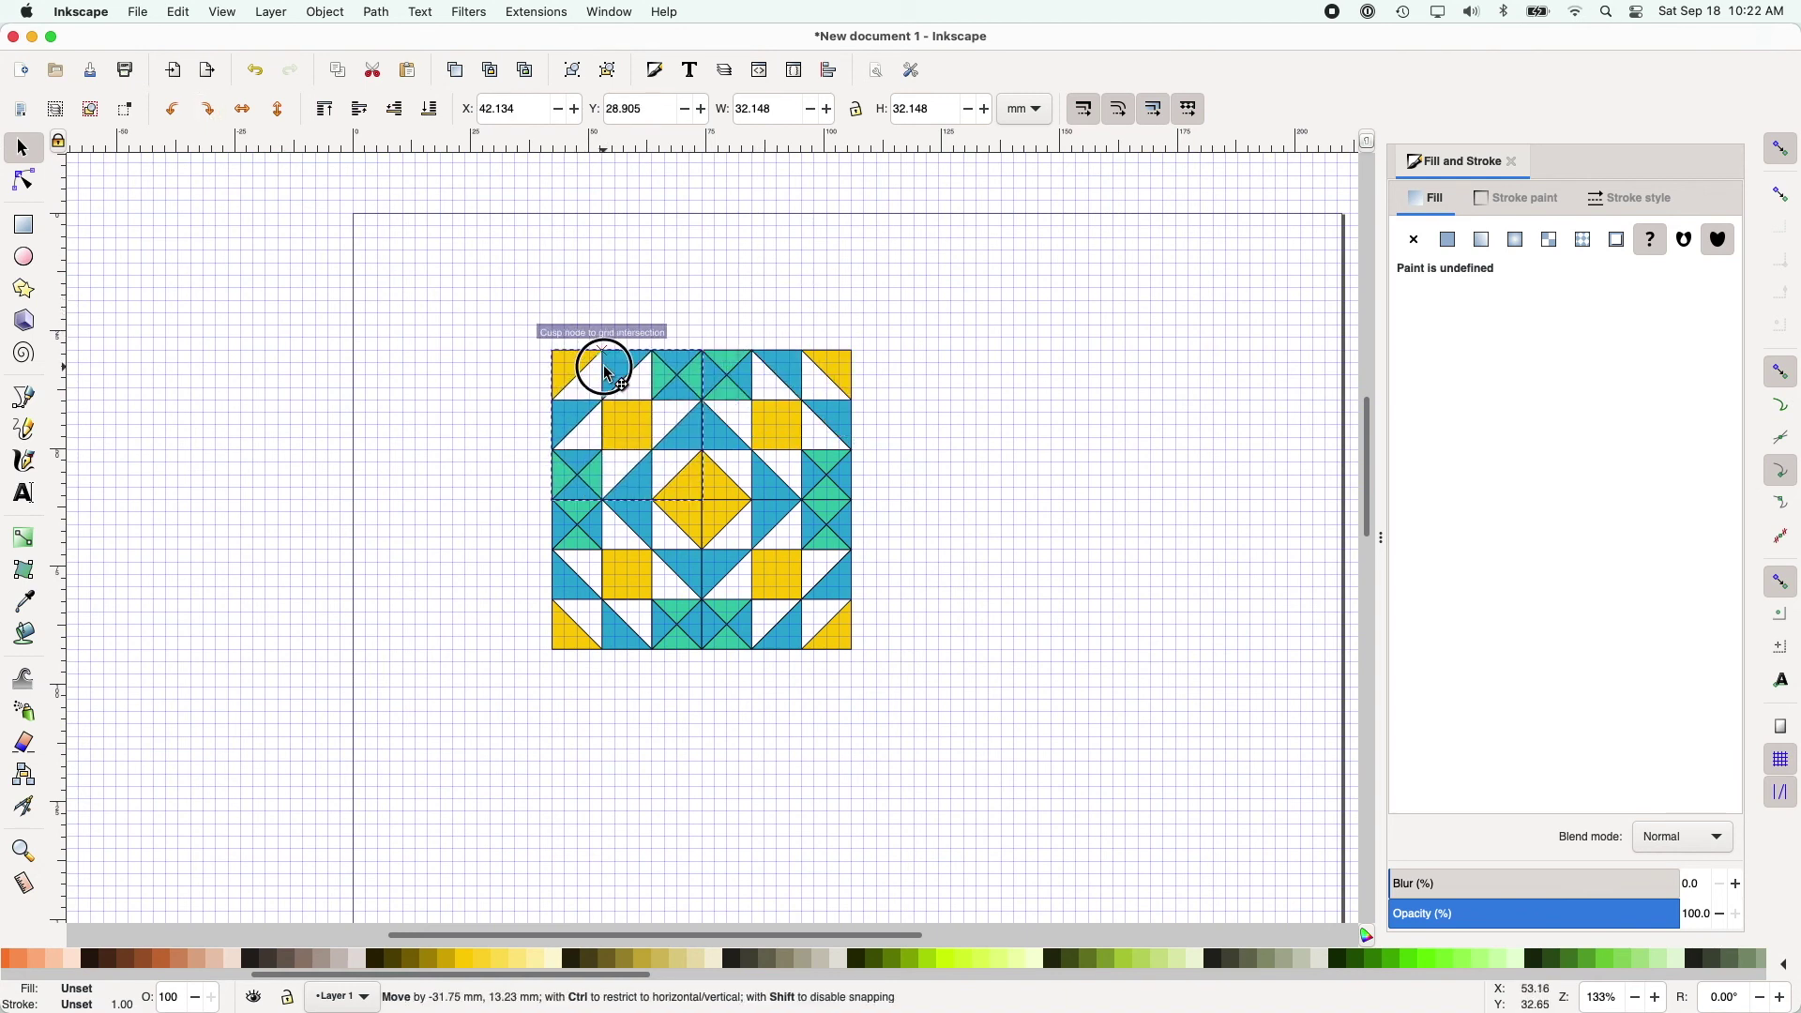
left_click(464, 439)
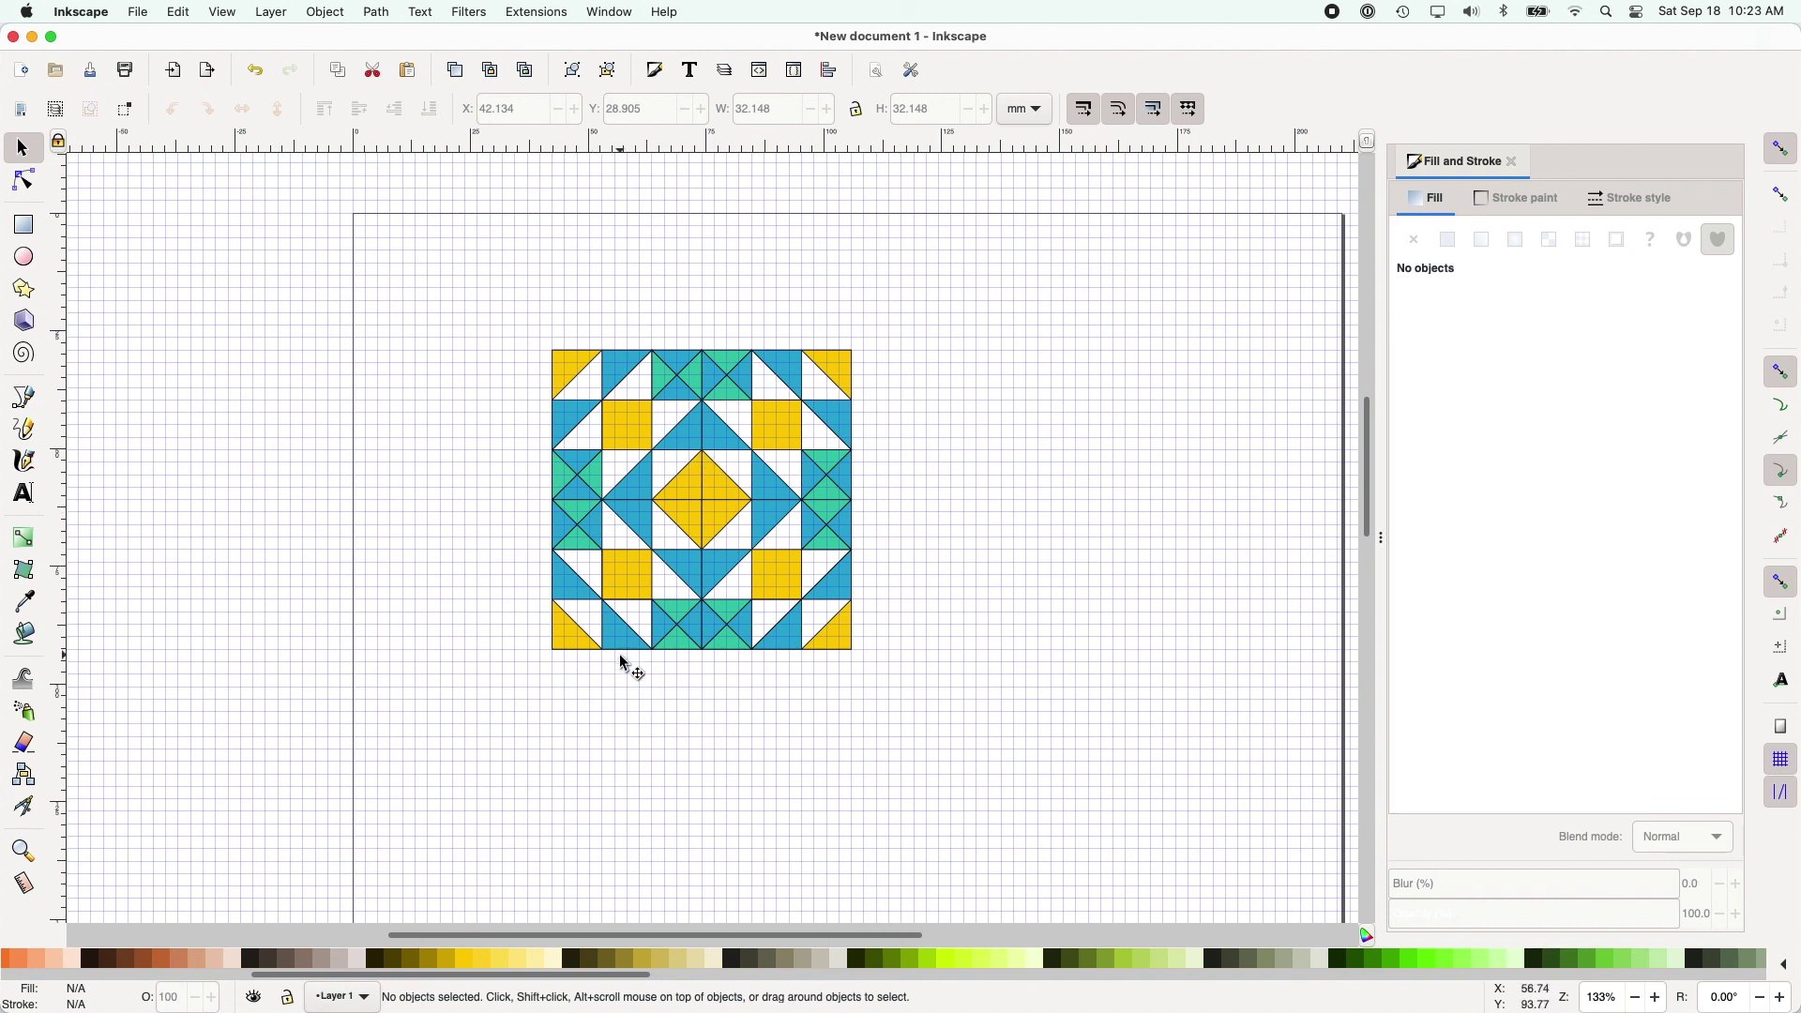
Step: Ungroup the lower-left quarter into separate tiles
left_click(625, 587)
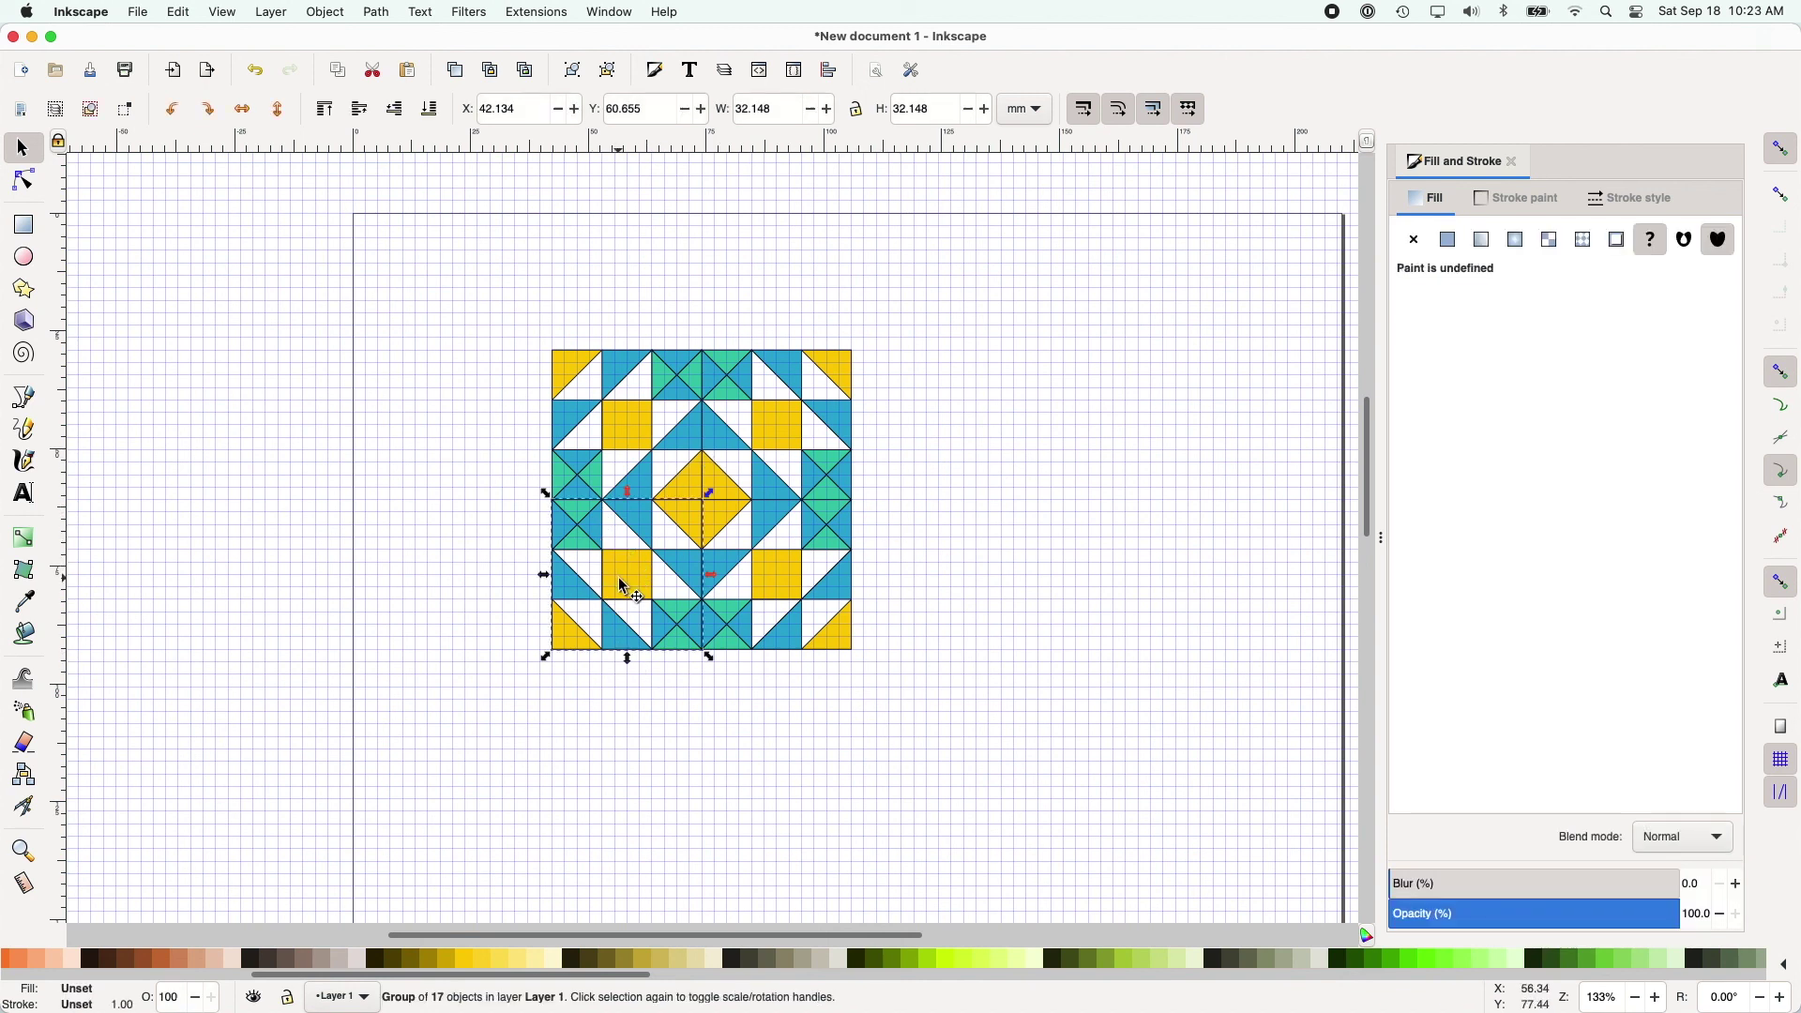
left_click(340, 13)
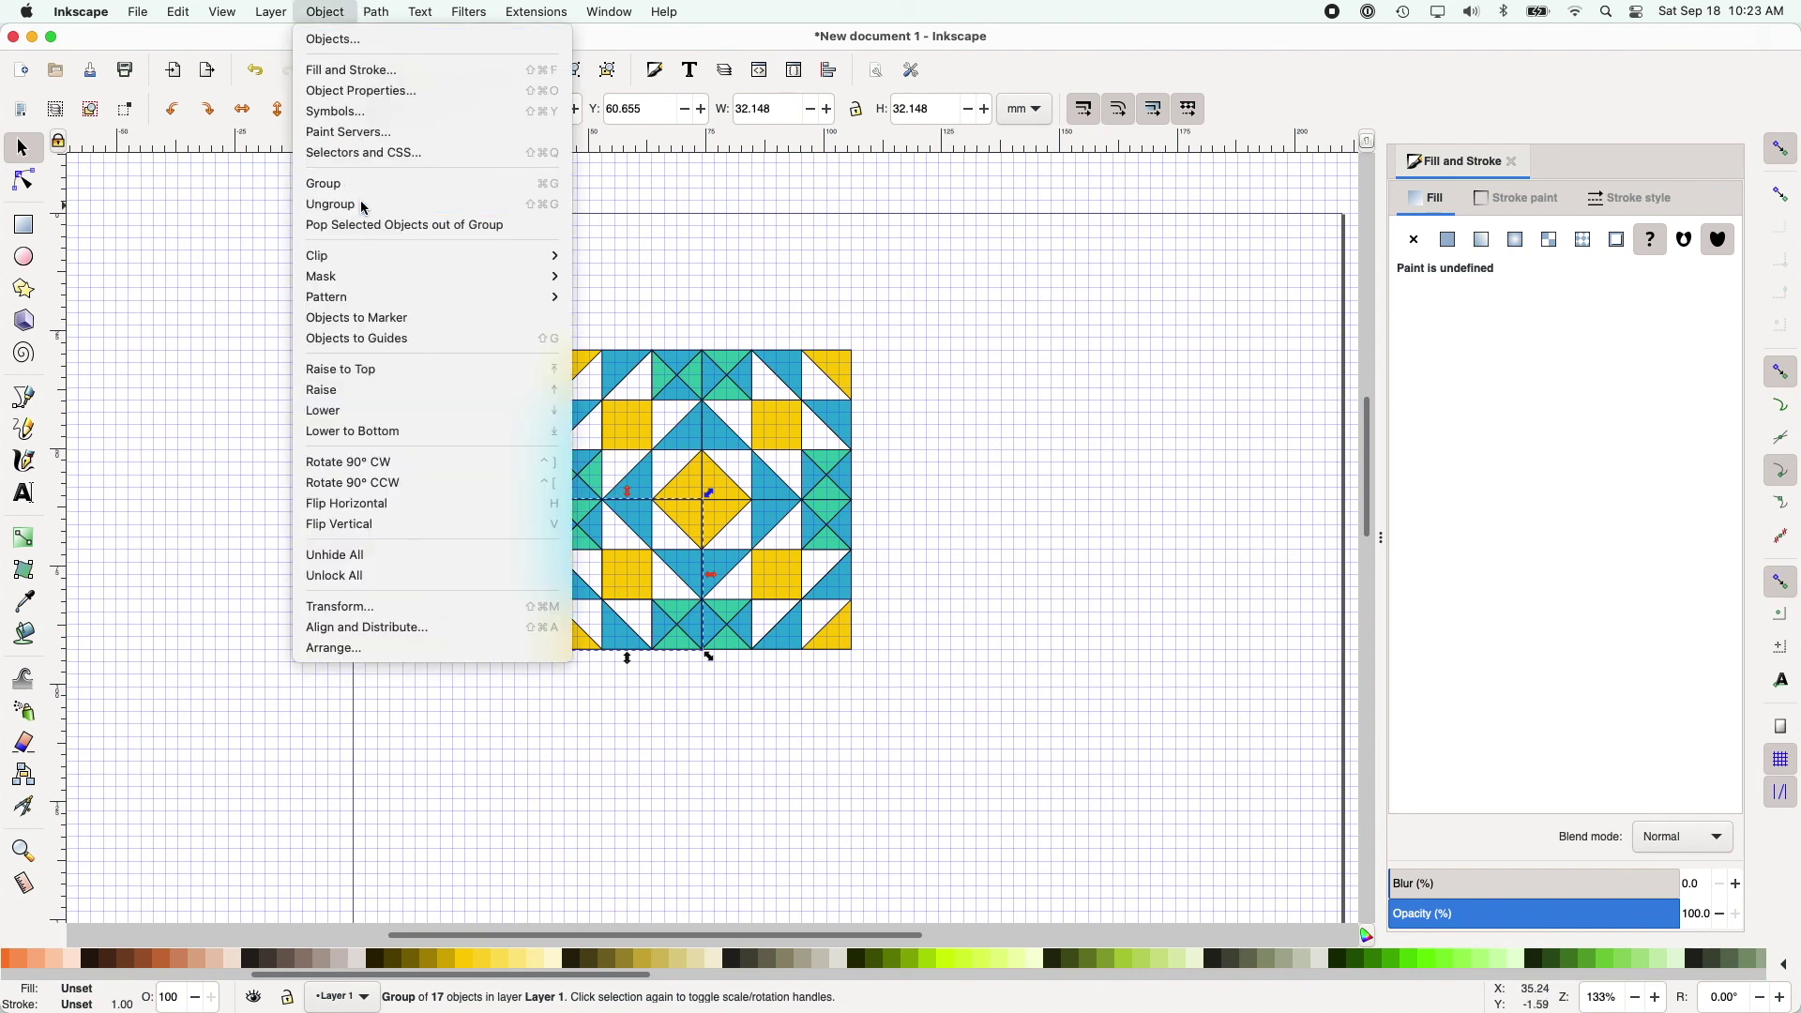
left_click(362, 200)
left_click(539, 575)
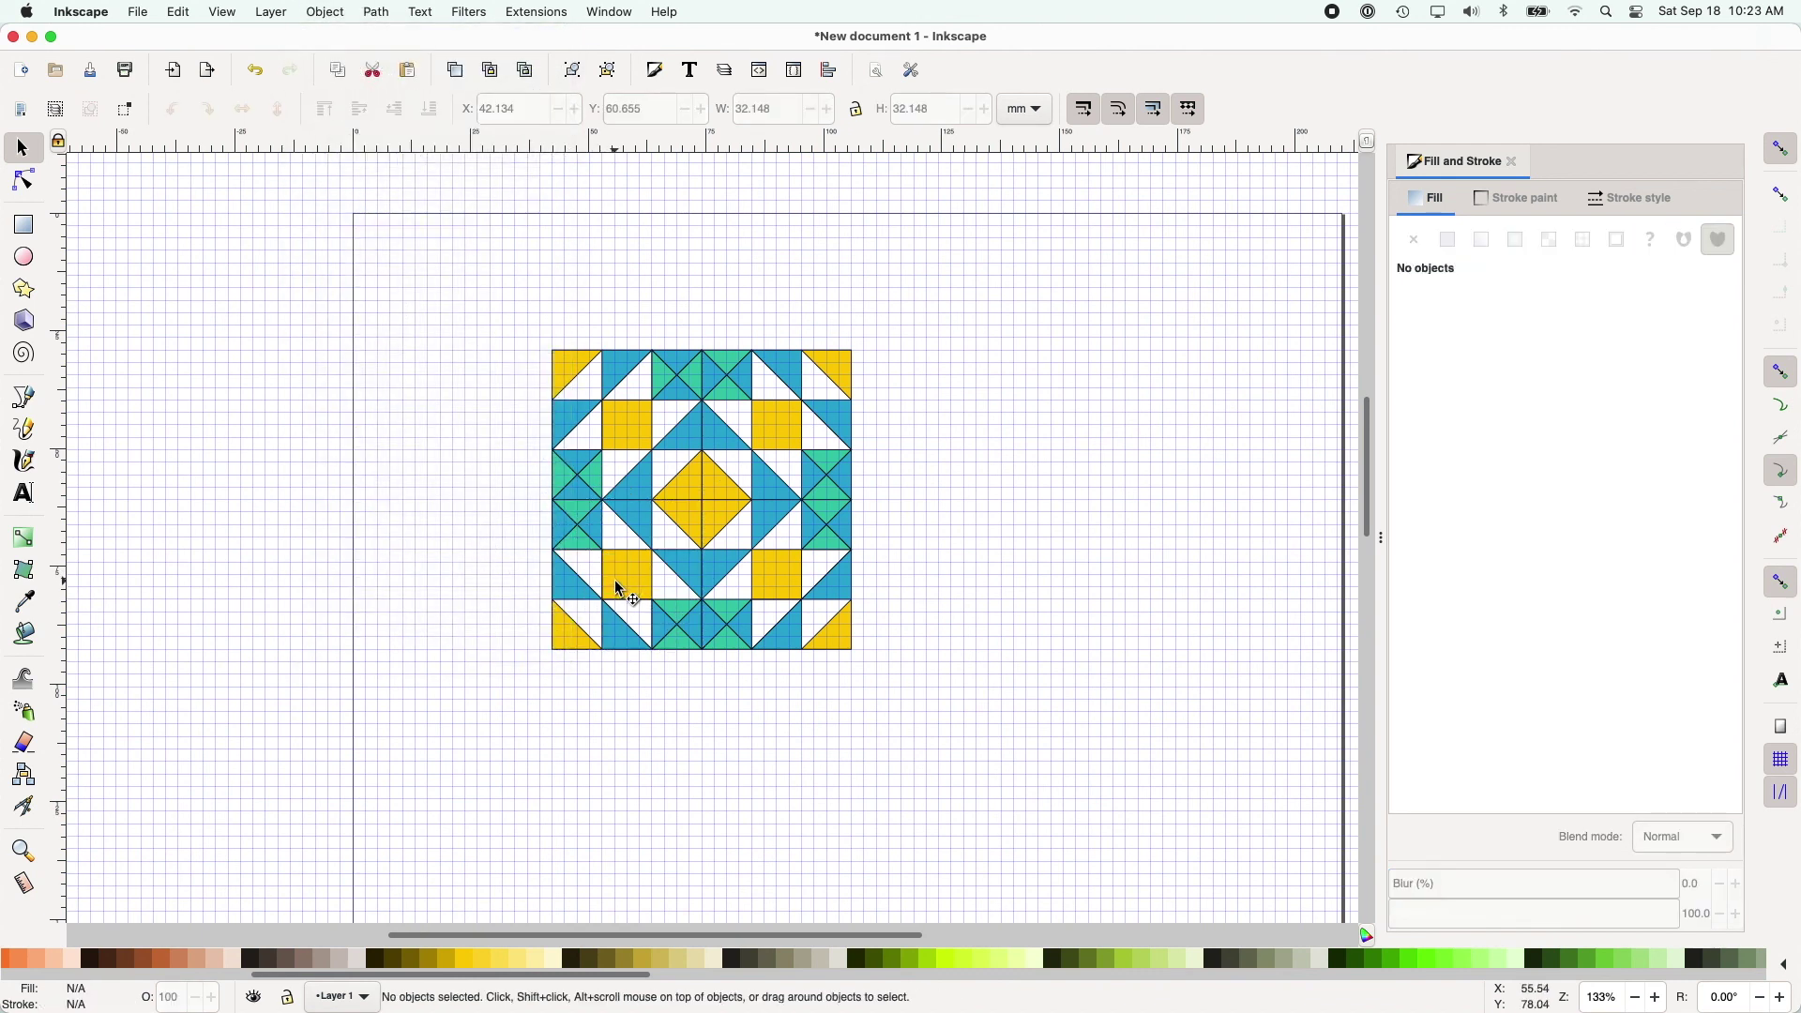
Step: Recolour the lower-left quarter's yellow square pink, e7aab3, and copy its colour code
left_click(615, 580)
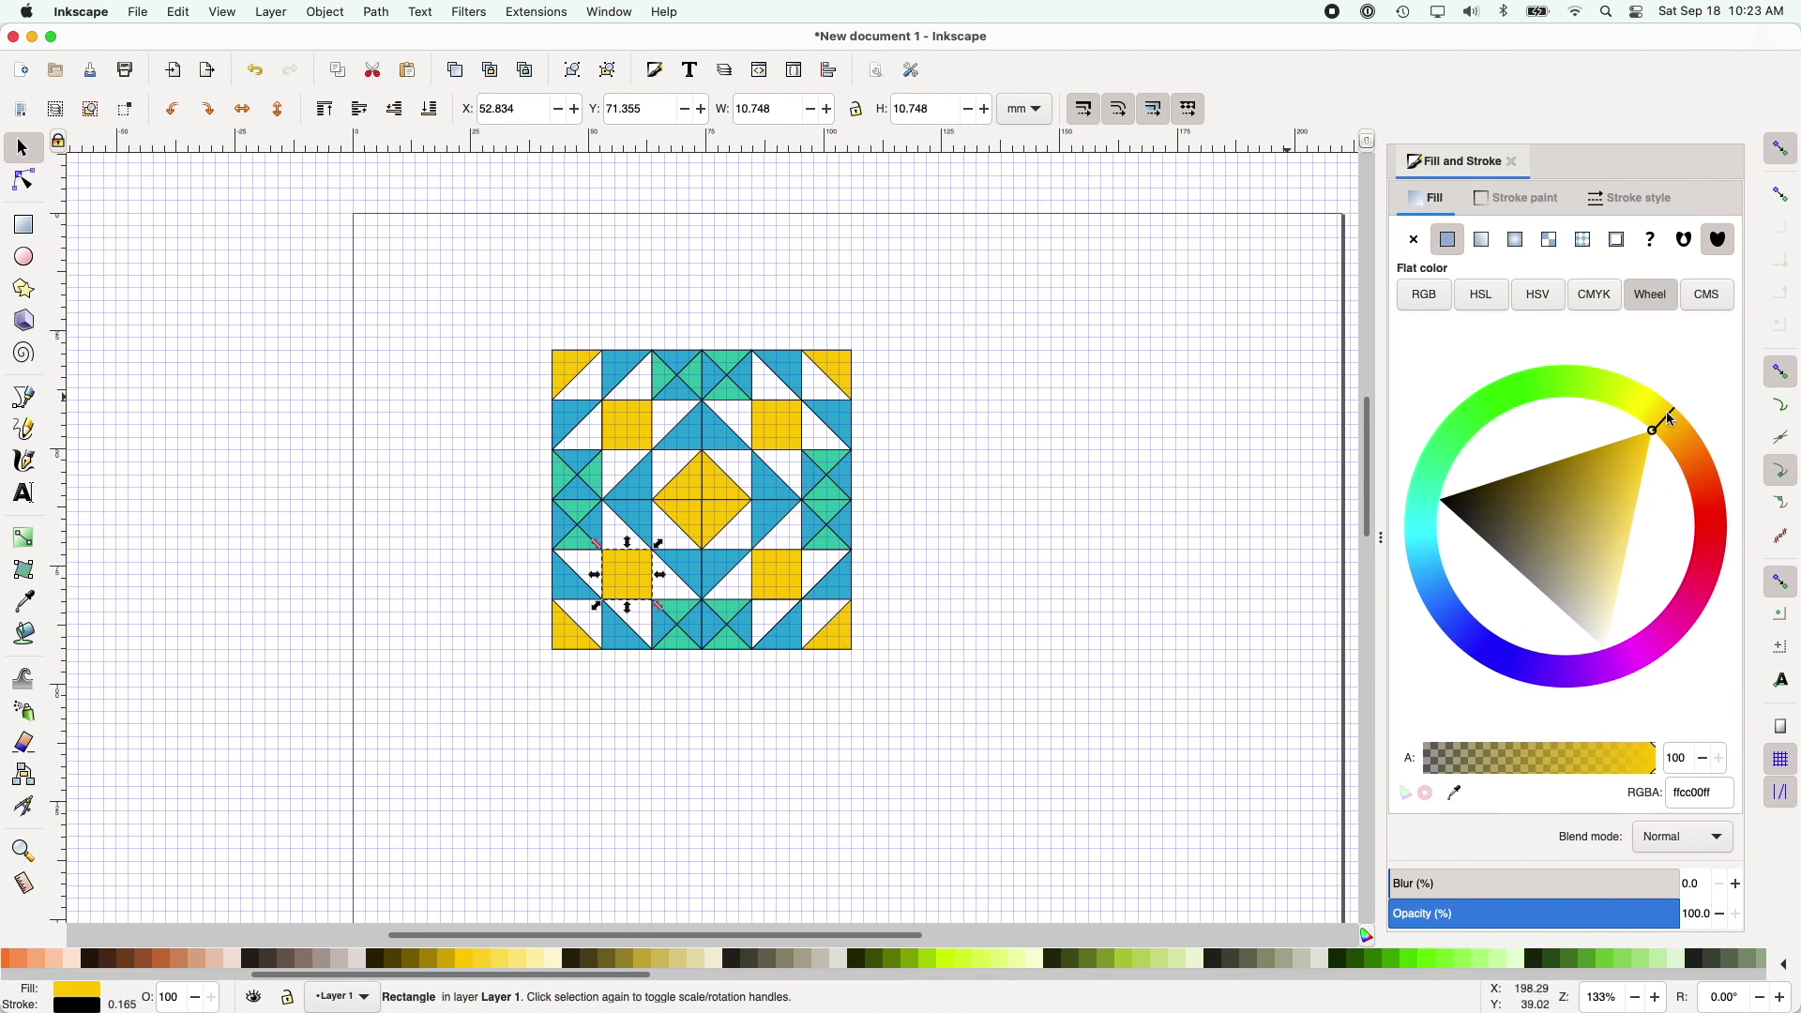
mouse_move(1662, 422)
left_mouse_down()
mouse_move(1718, 557)
mouse_move(1620, 534)
mouse_move(1590, 507)
left_mouse_up()
left_click(1536, 464)
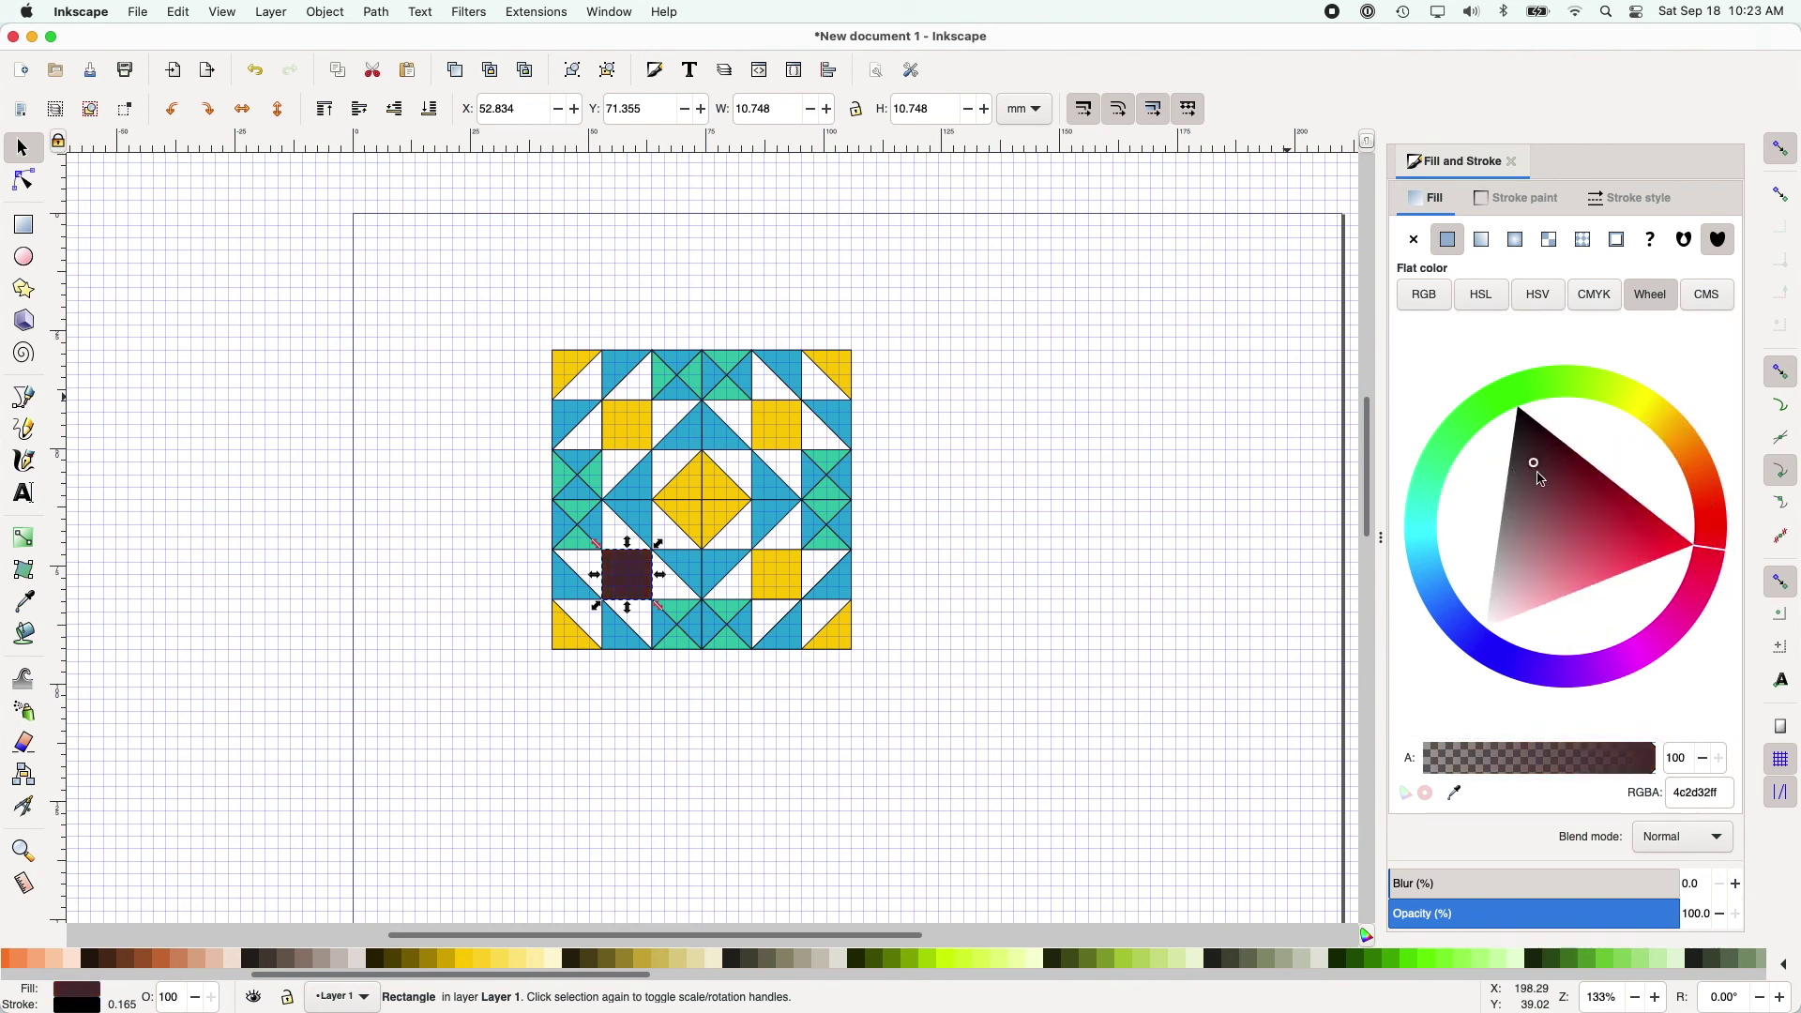
left_click(1565, 563)
left_click(1540, 589)
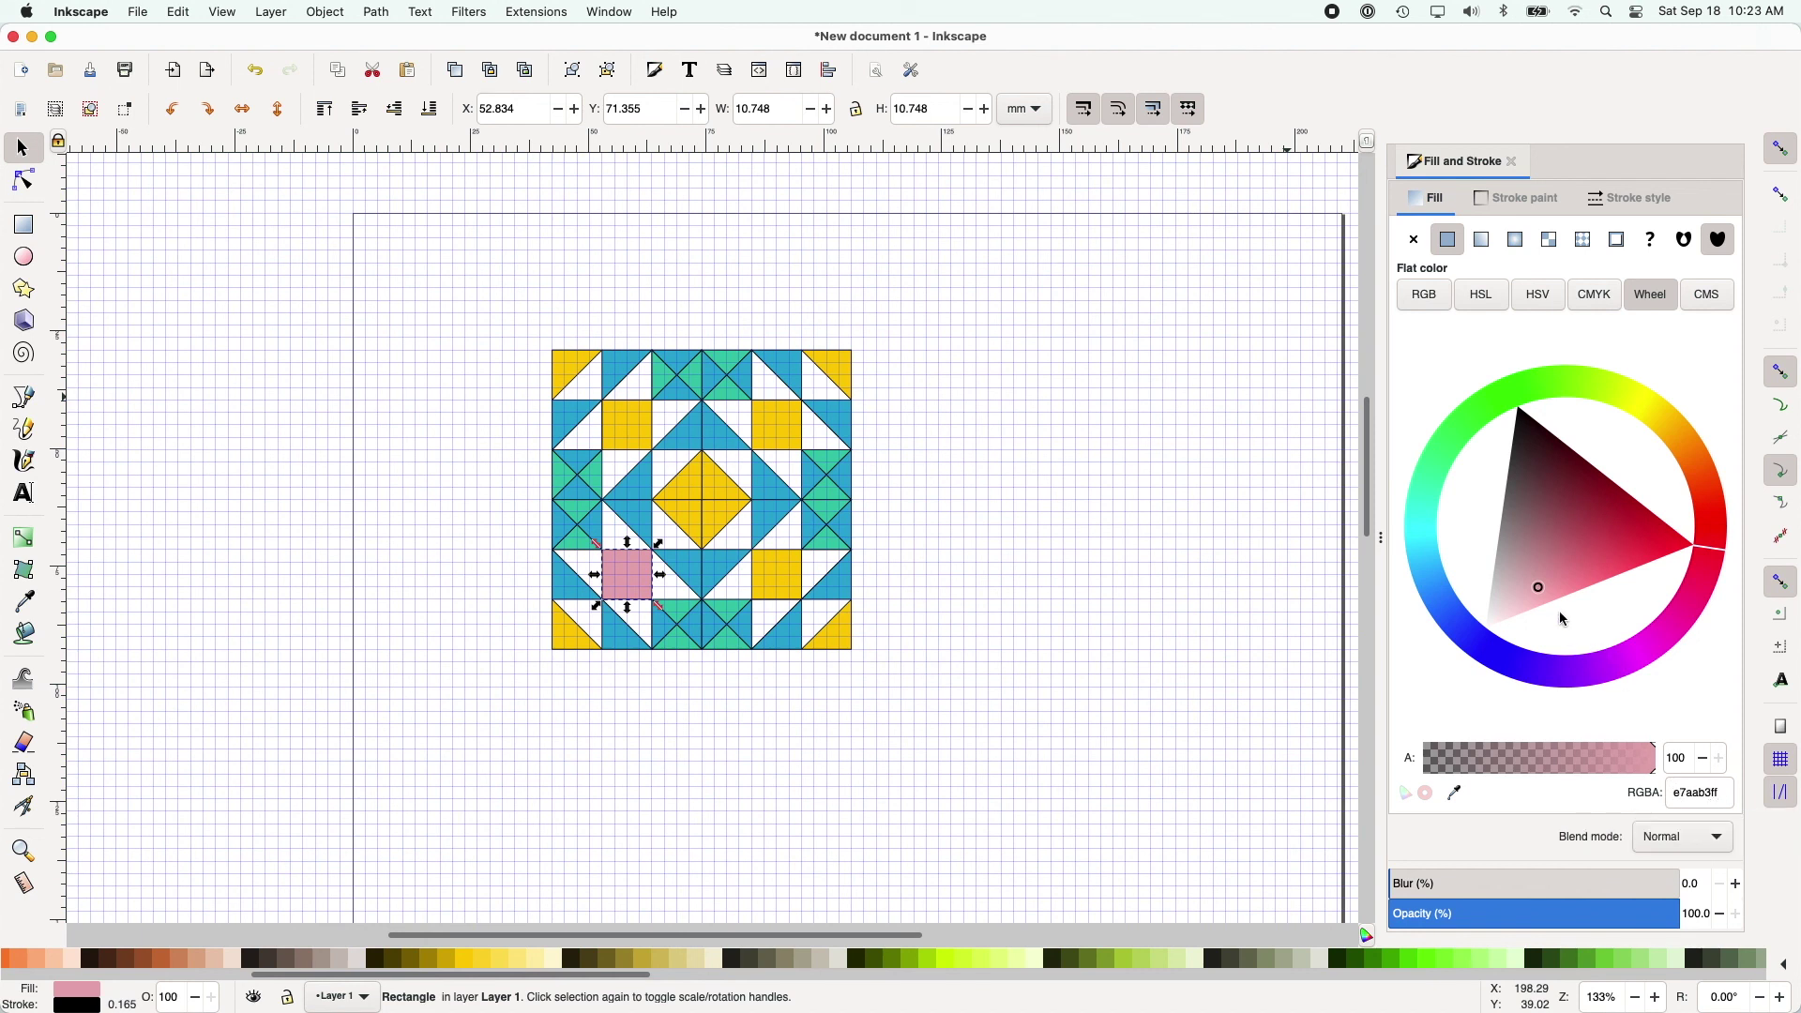
left_click(1727, 793)
key("ctrl+c")
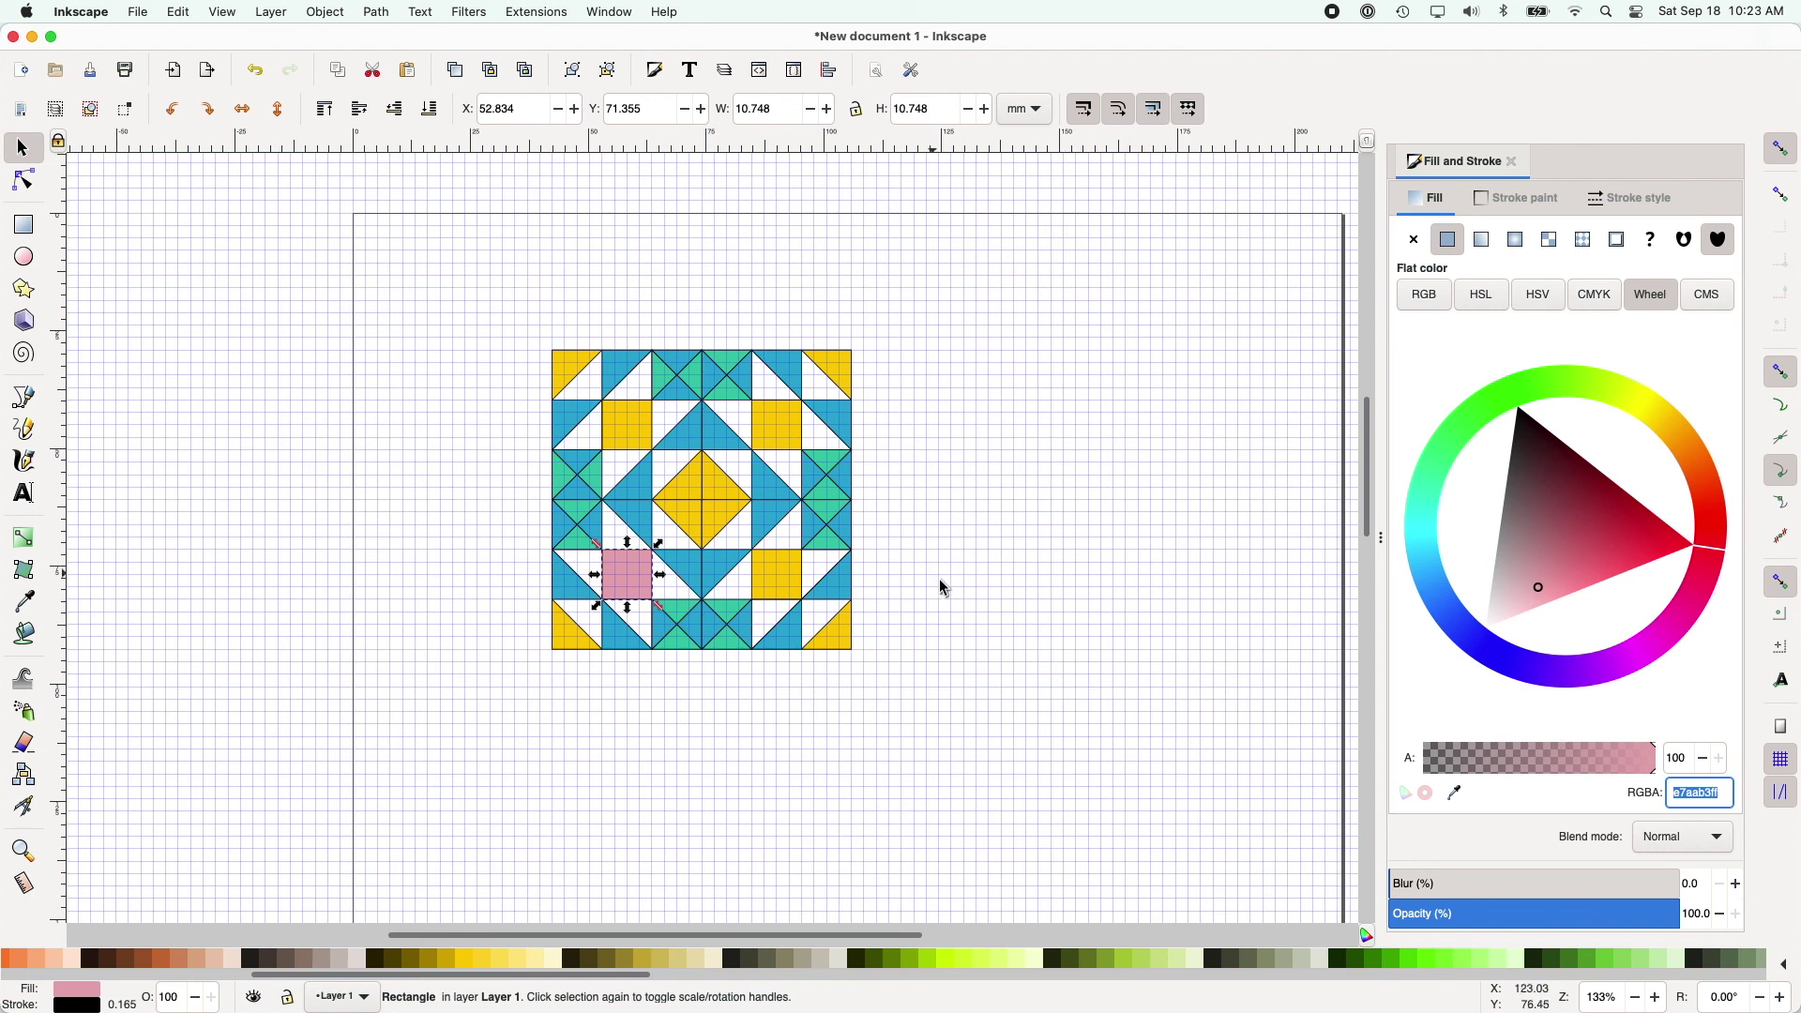
Step: Ungroup the upper-right quarter into separate tiles
left_click(768, 431)
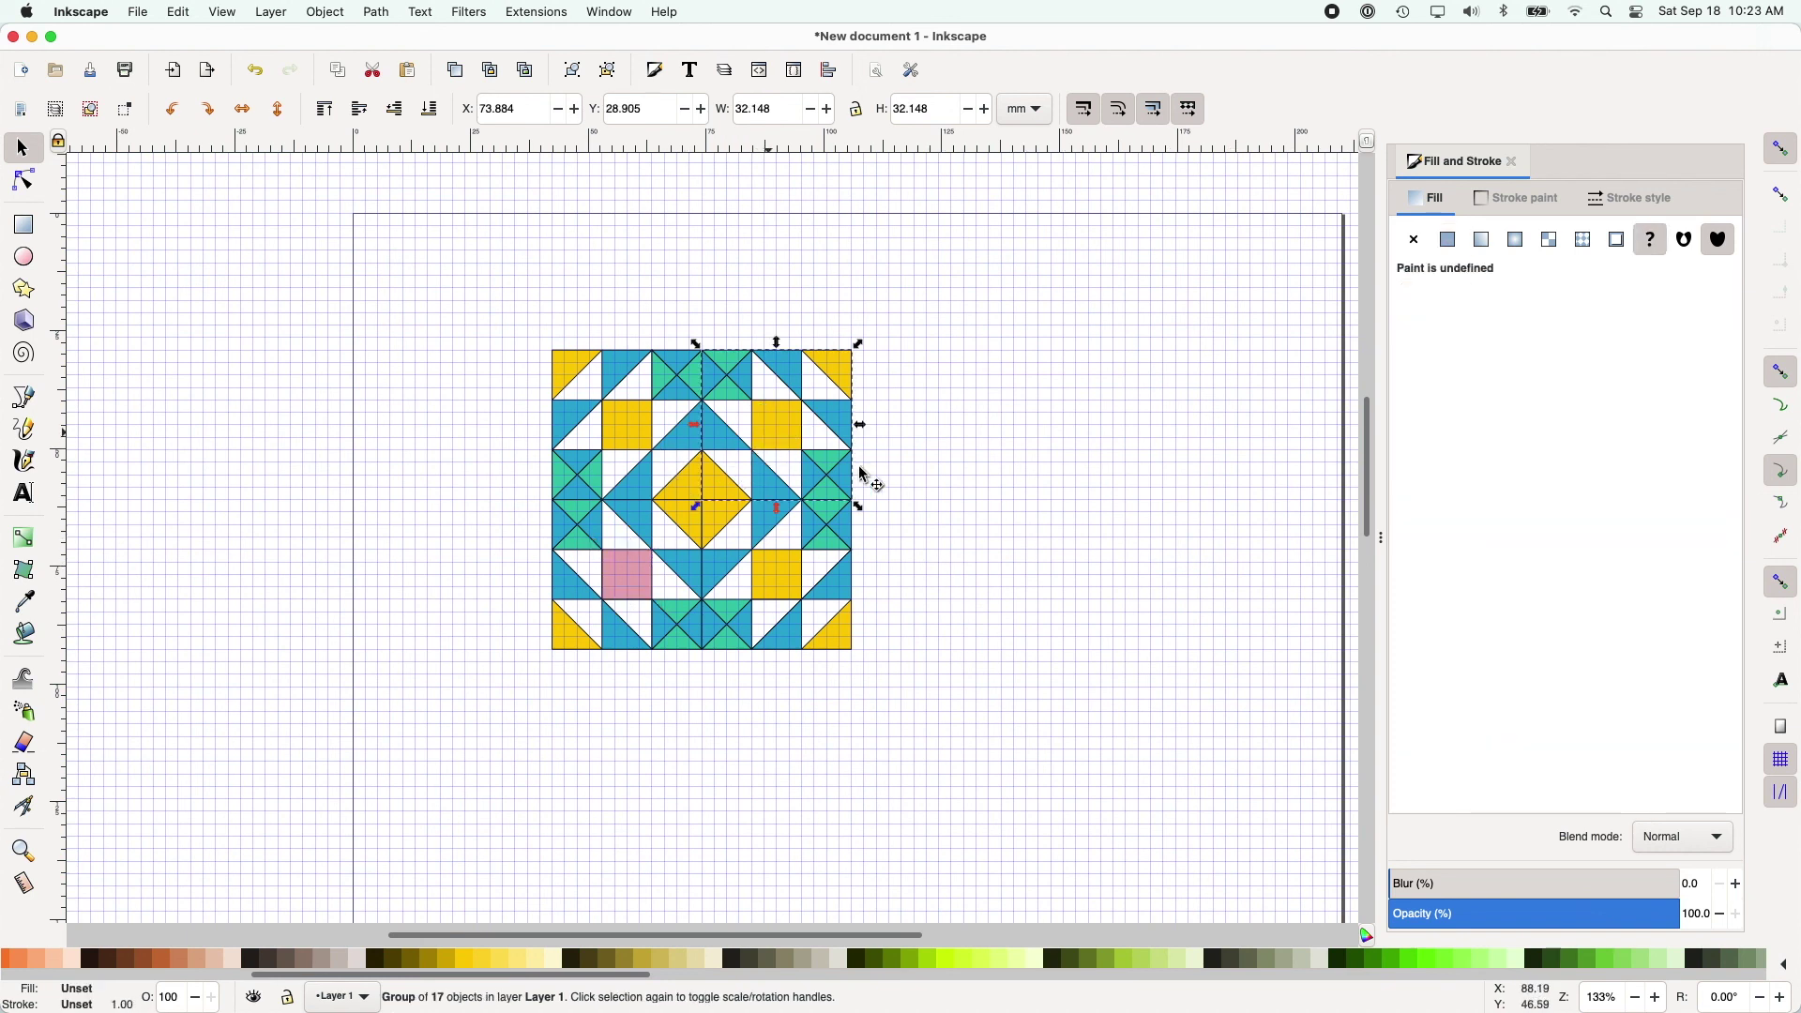
left_click(341, 13)
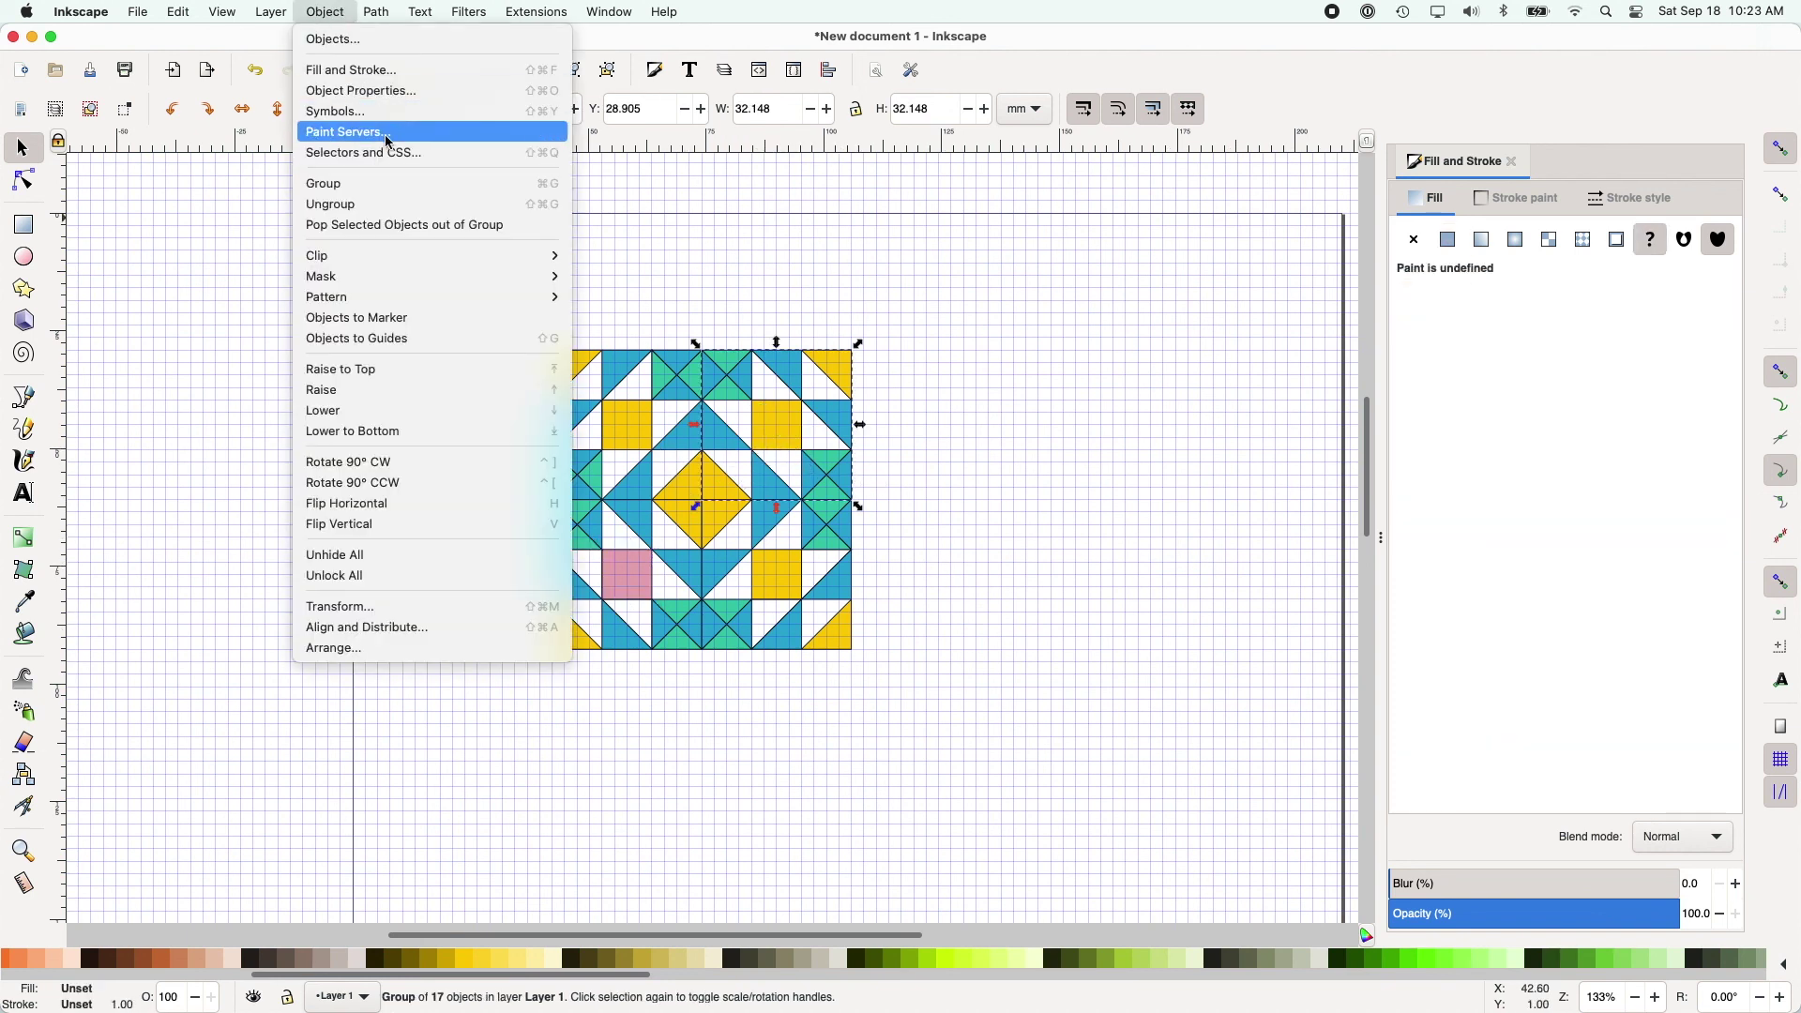
left_click(380, 202)
left_click(979, 434)
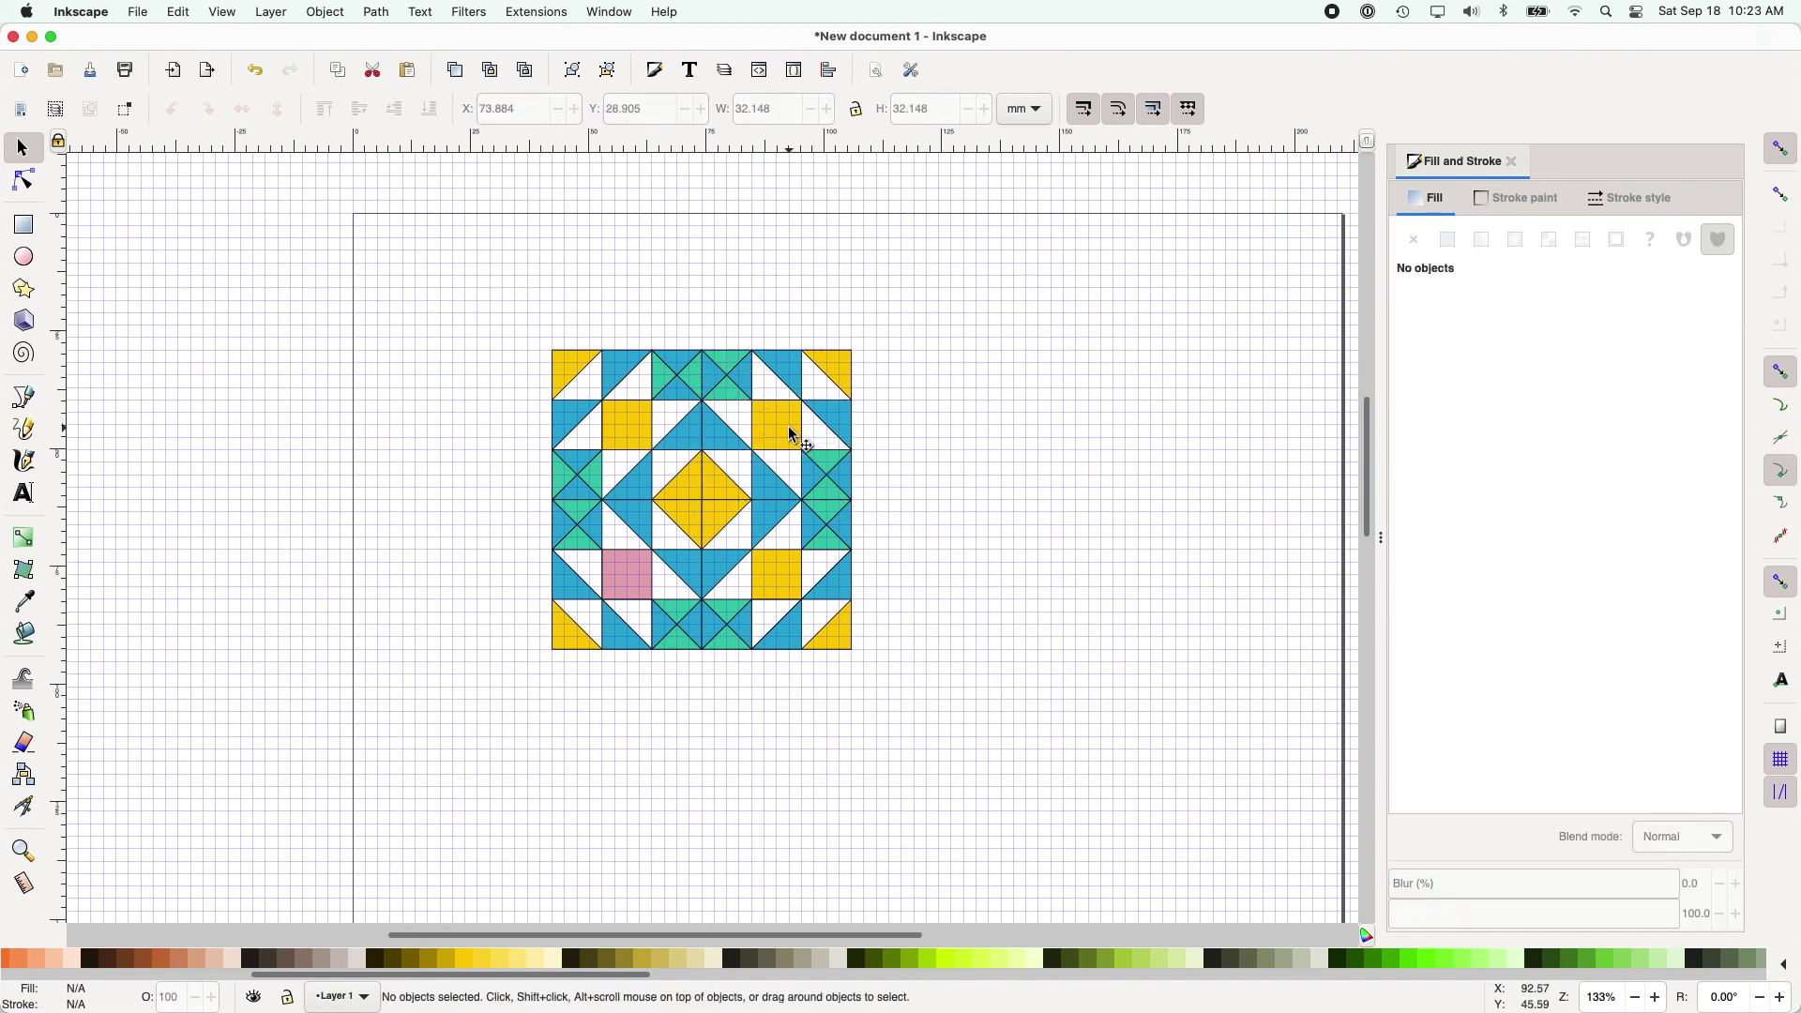
Step: Paste e7aab3 into the upper-right yellow square's RGBA field, making it pink
left_click(788, 432)
double_click(1726, 798)
key("ctrl+v")
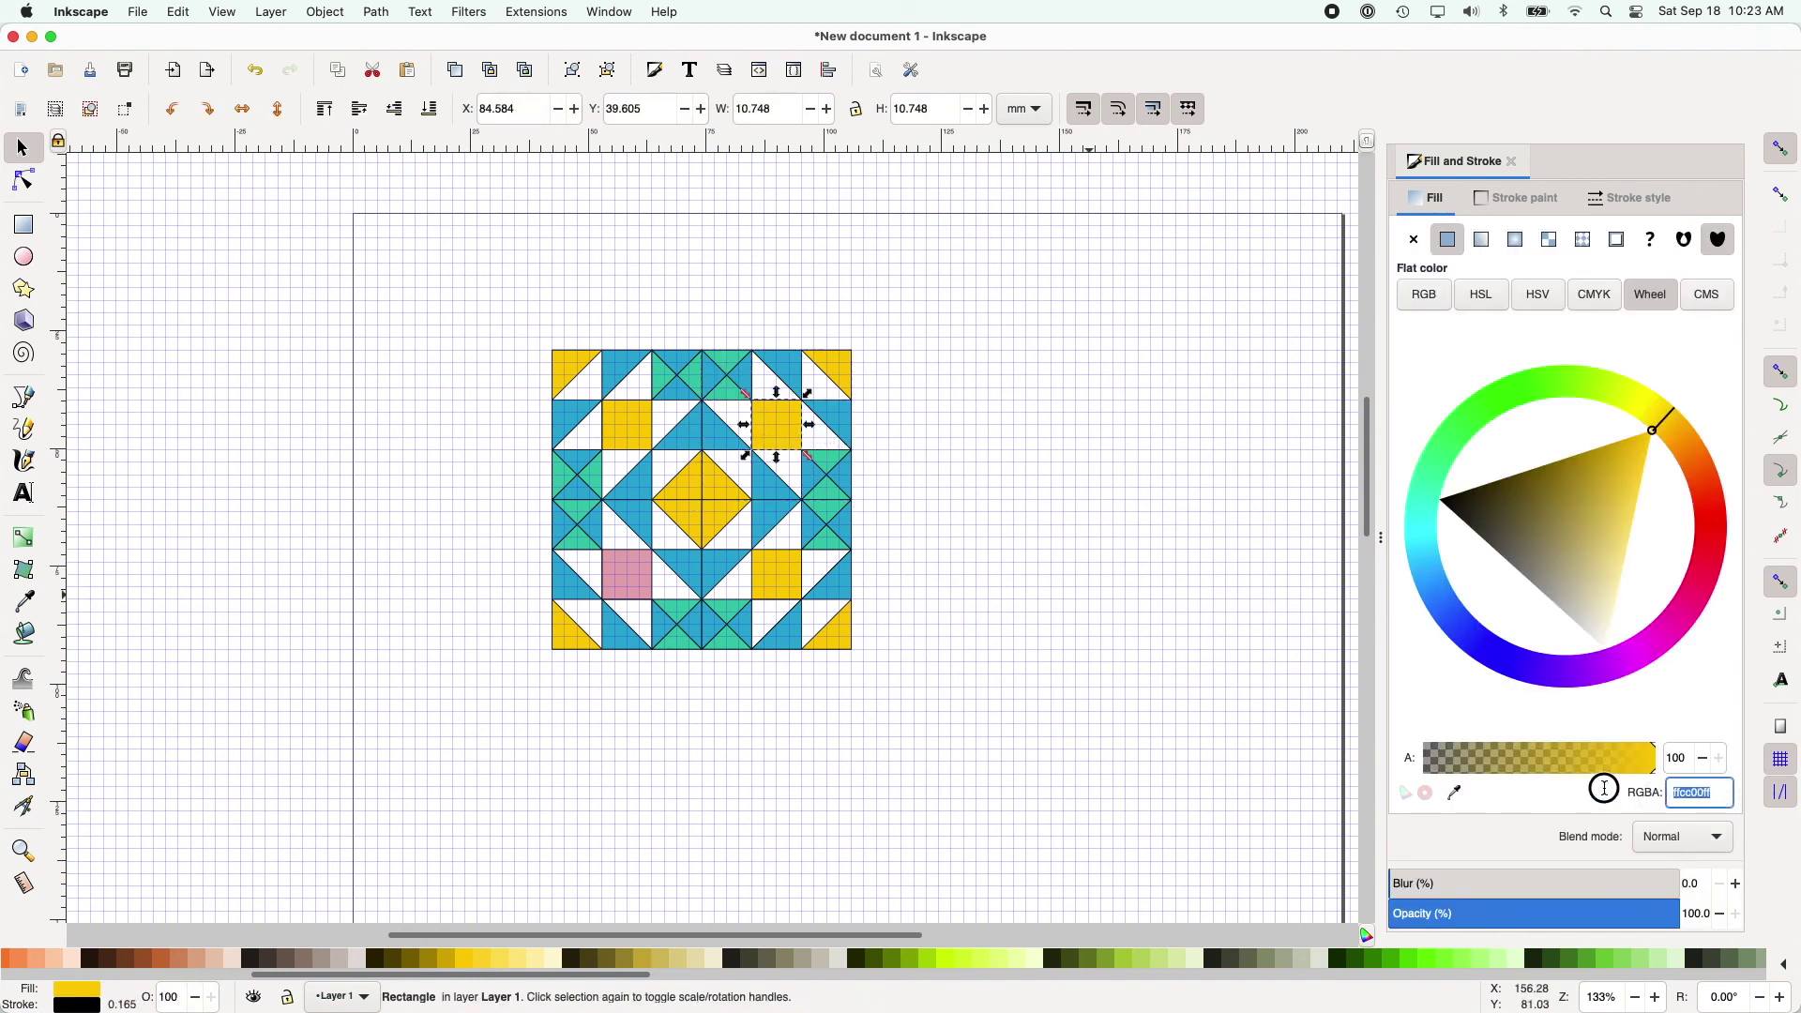
key("Return")
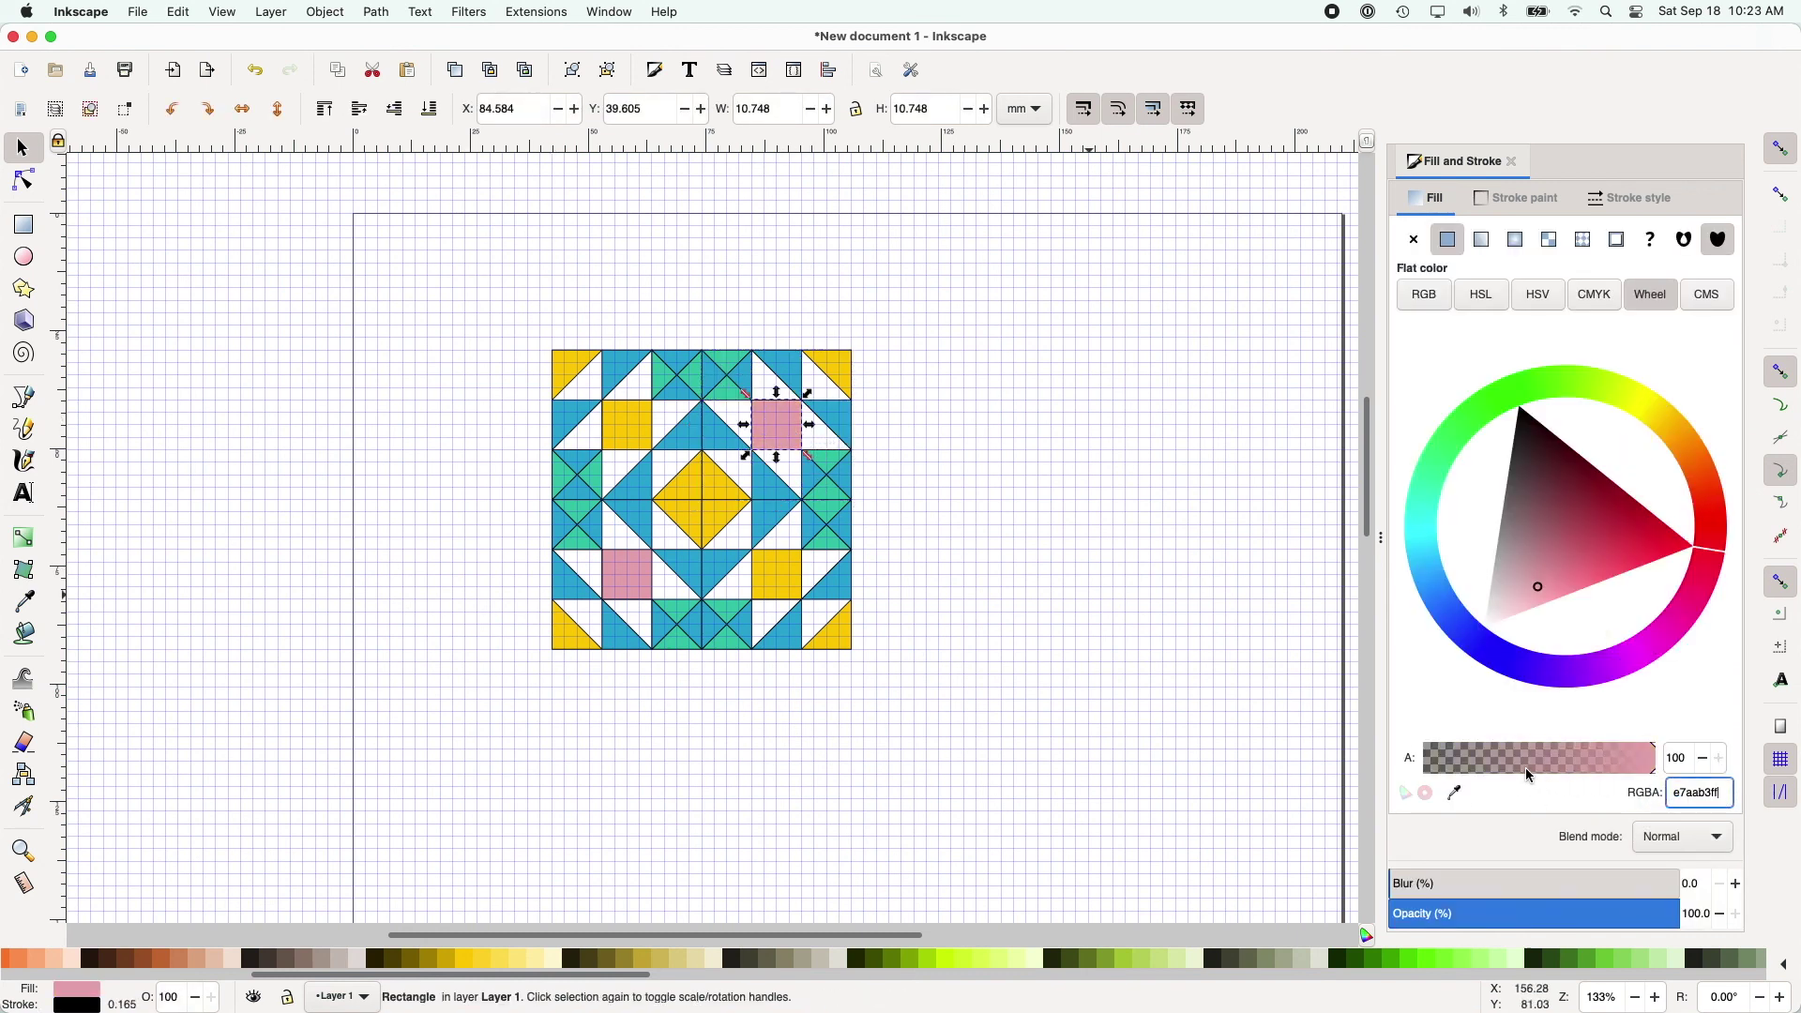
left_click(777, 575)
left_click(1039, 674)
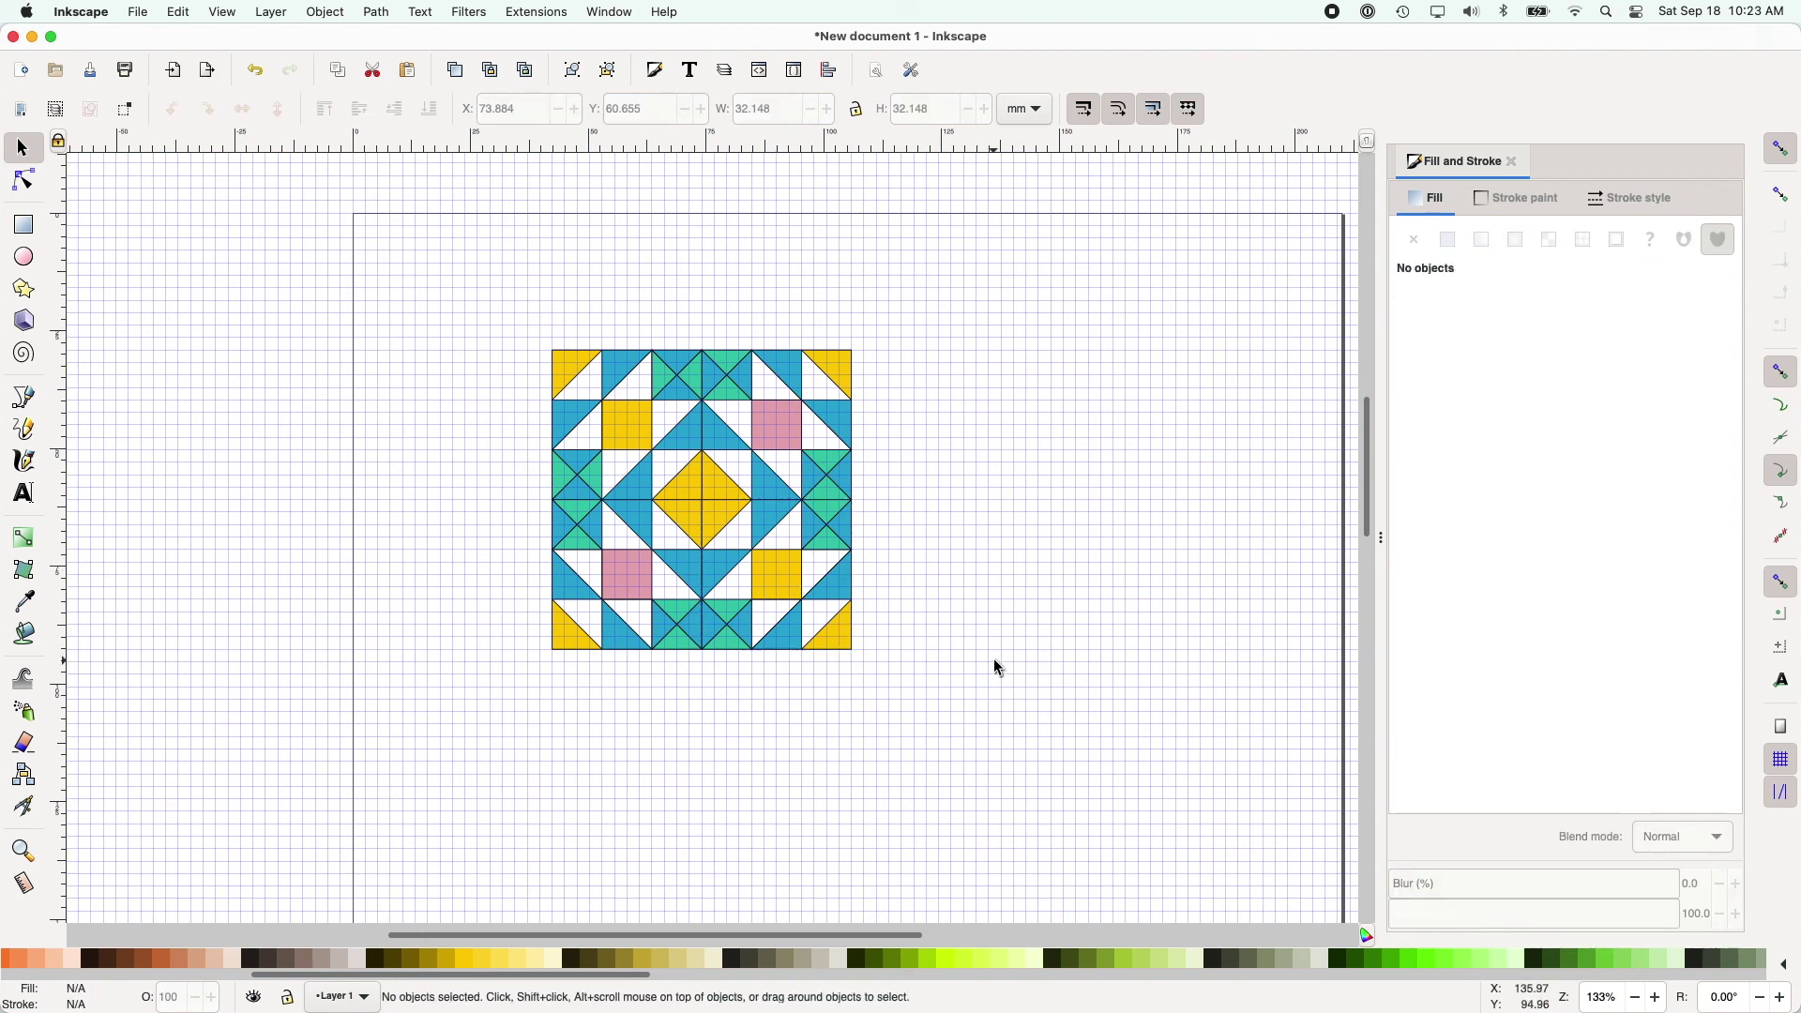